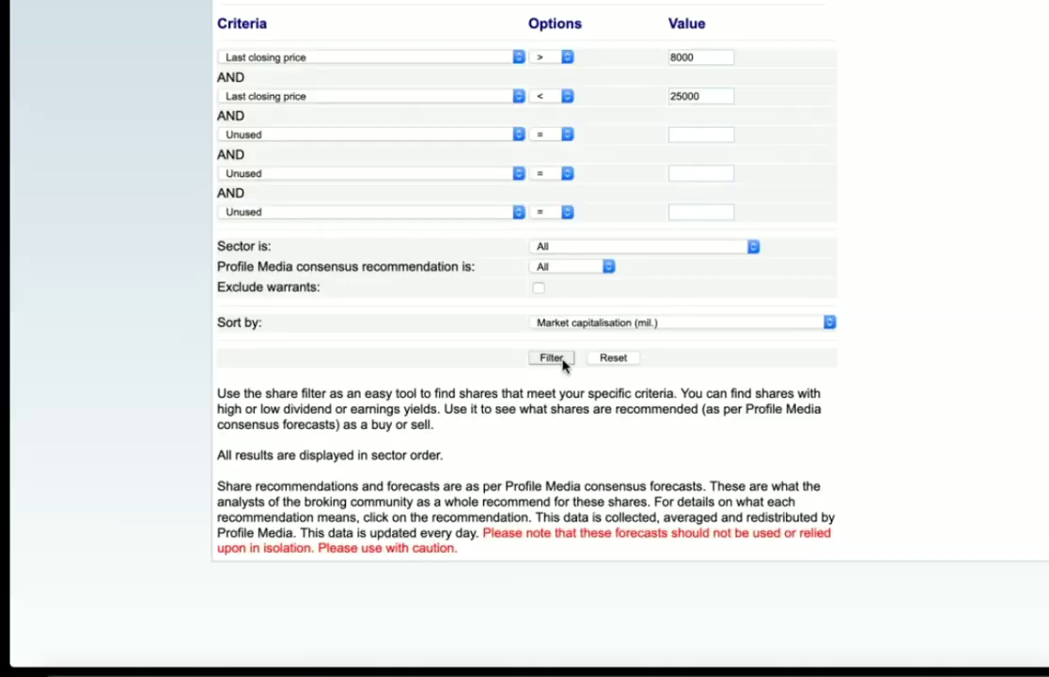
Run the share filter for last closing prices above 8000 and below 25000, and look through the resulting list
{"action": "left_click", "coordinate": [522, 555]}
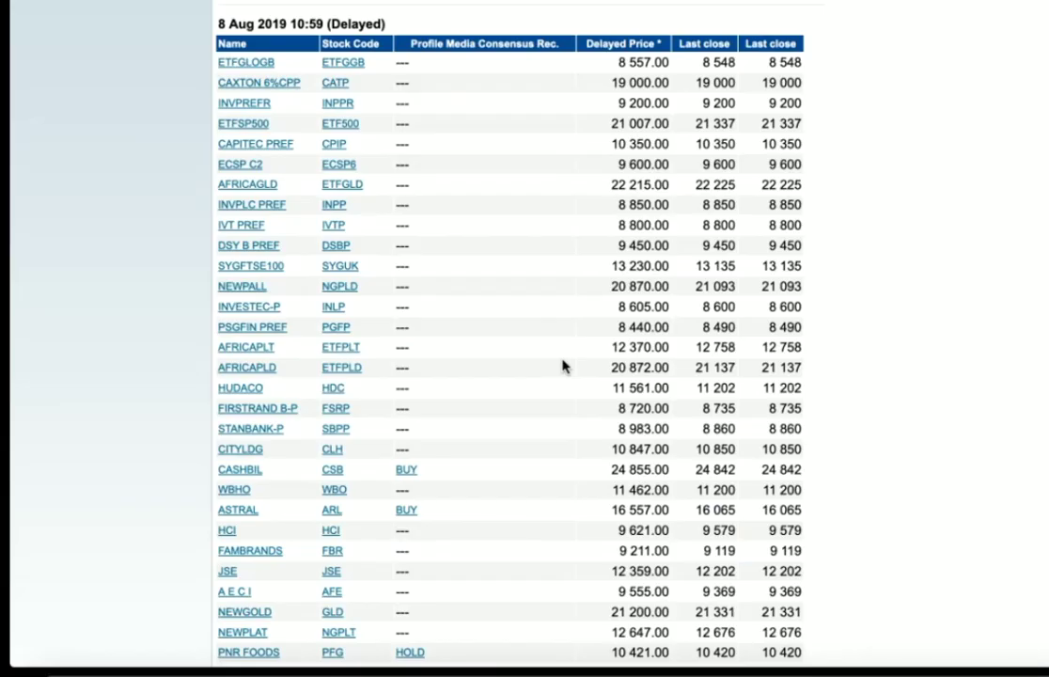
{"action": "scroll", "coordinate": [562, 367], "scroll_direction": "down", "scroll_amount": 10}
{"action": "scroll", "coordinate": [562, 367], "scroll_direction": "up", "scroll_amount": 10}
{"action": "scroll", "coordinate": [516, 423], "scroll_direction": "down", "scroll_amount": 7}
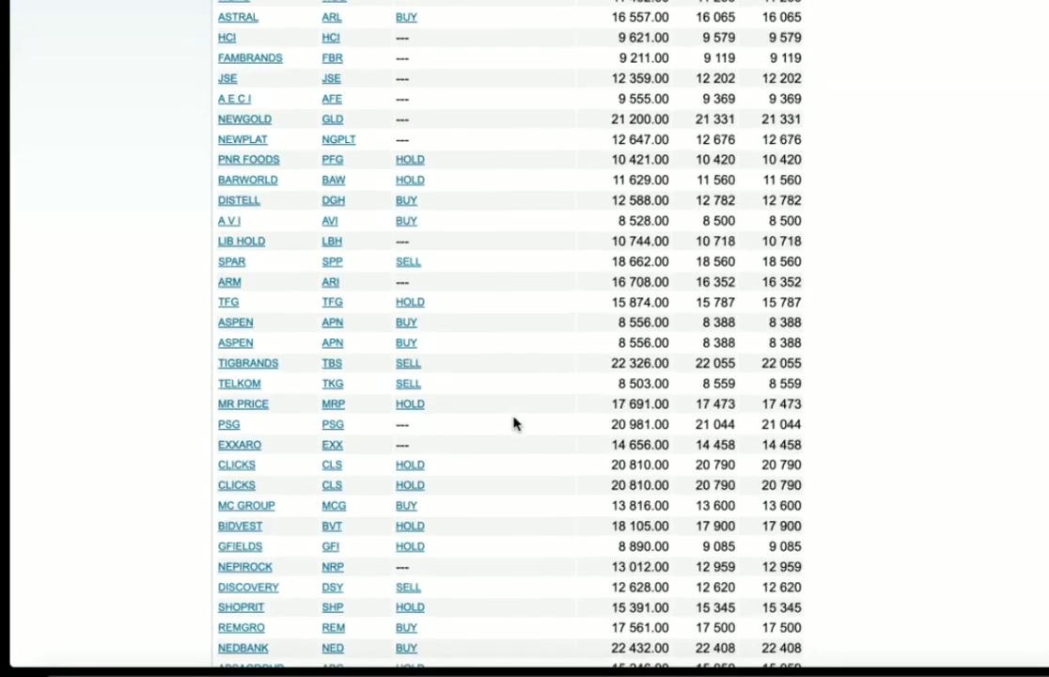
{"action": "scroll", "coordinate": [515, 423], "scroll_direction": "up", "scroll_amount": 7}
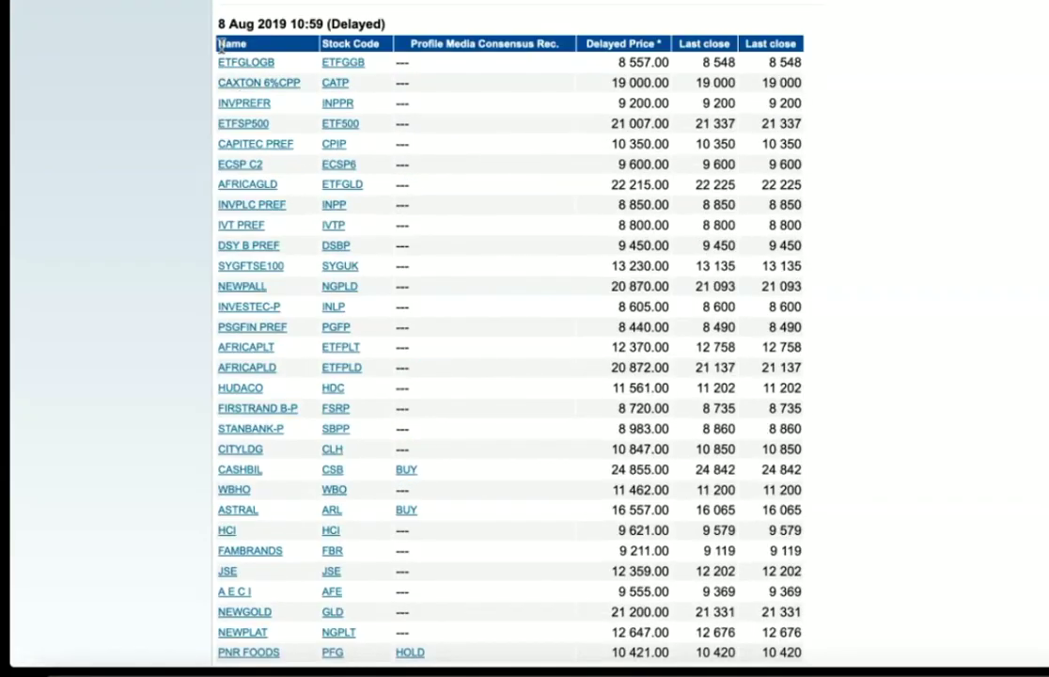
Select and copy the whole share results table, from the header row down to RICHEMONT
{"action": "left_click_drag", "start_coordinate": [220, 44], "coordinate": [550, 650]}
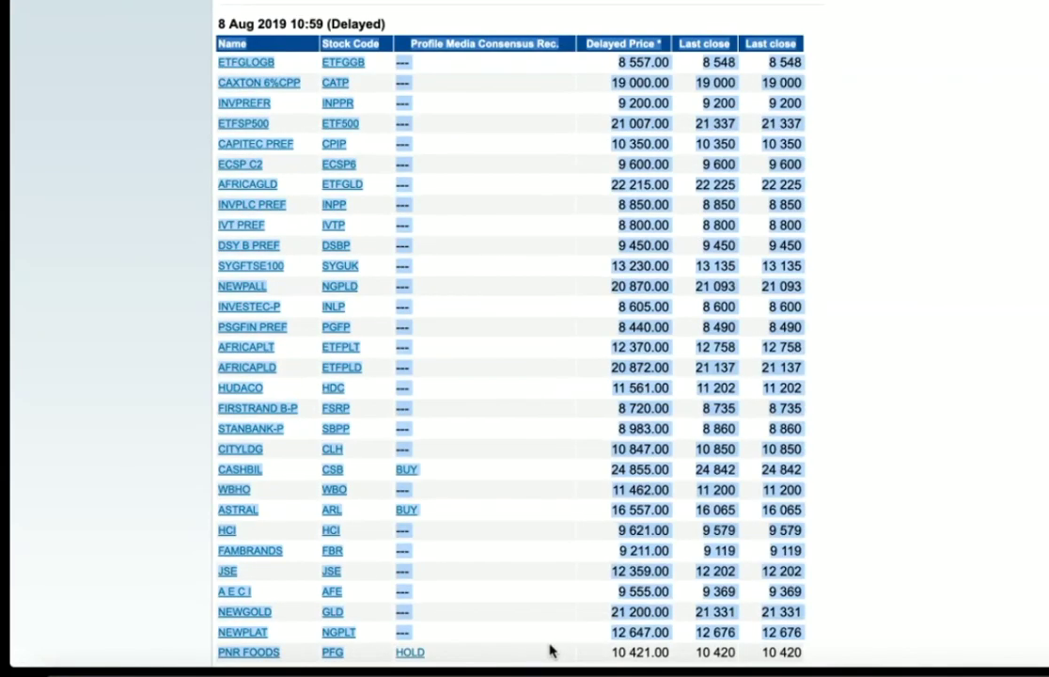
{"action": "left_click", "coordinate": [525, 536]}
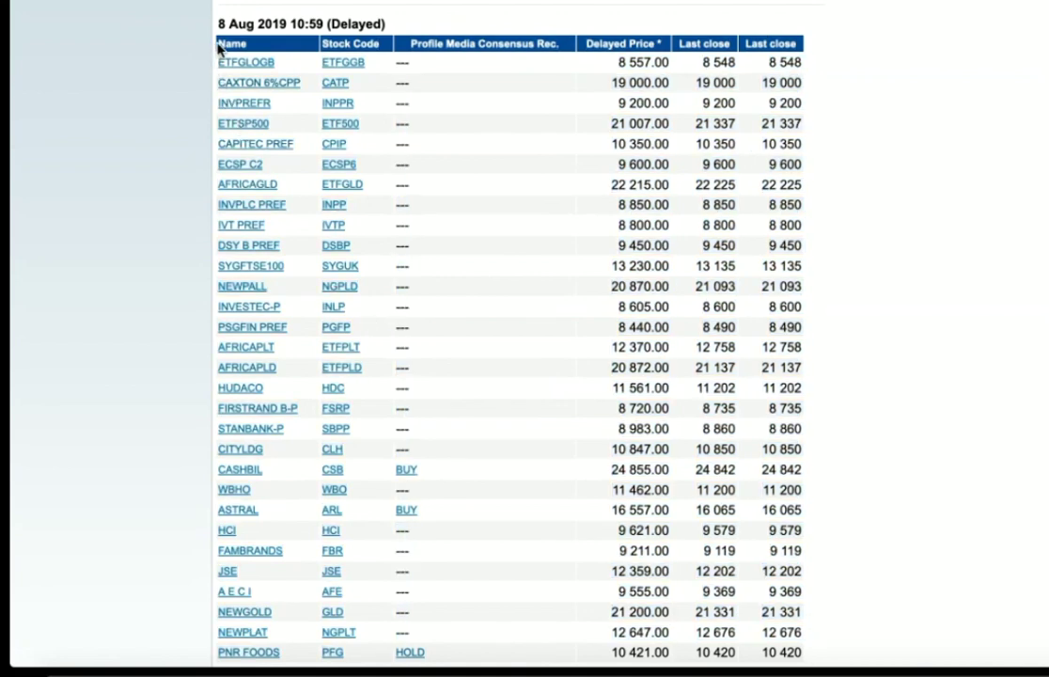
{"action": "left_click_drag", "start_coordinate": [220, 47], "coordinate": [845, 583]}
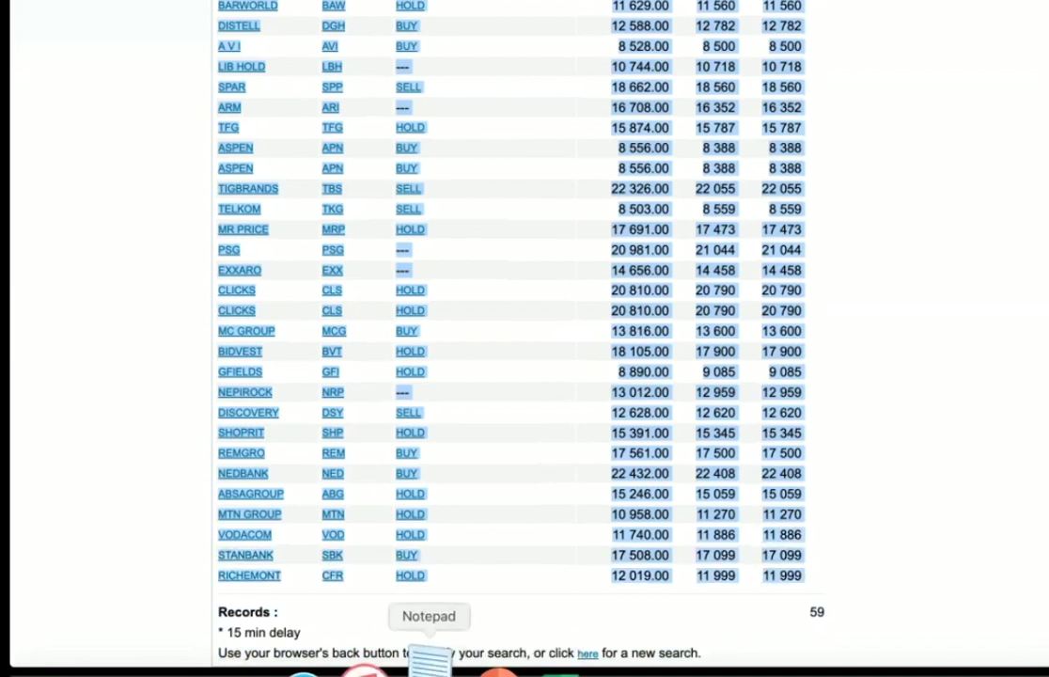
Pass the copied table through a blank Notepad document and paste it at cell A1 of the Fat Wallet Price-Weighted Index spreadsheet in Chrome
{"action": "left_click", "coordinate": [429, 660]}
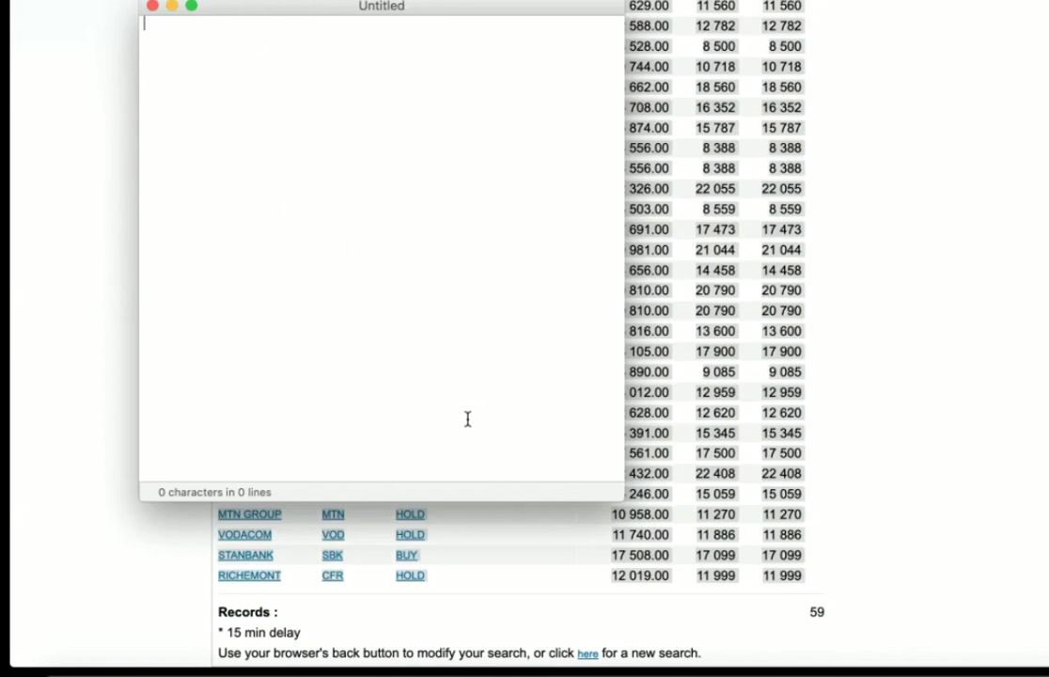
{"action": "key", "text": "super+v"}
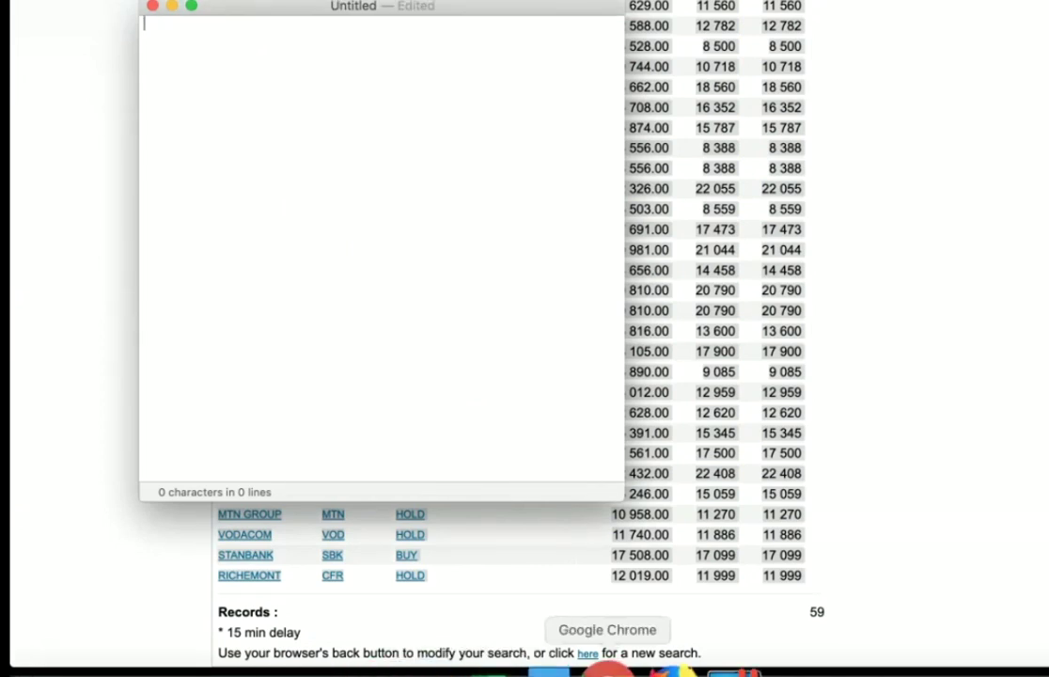
{"action": "left_click", "coordinate": [607, 669]}
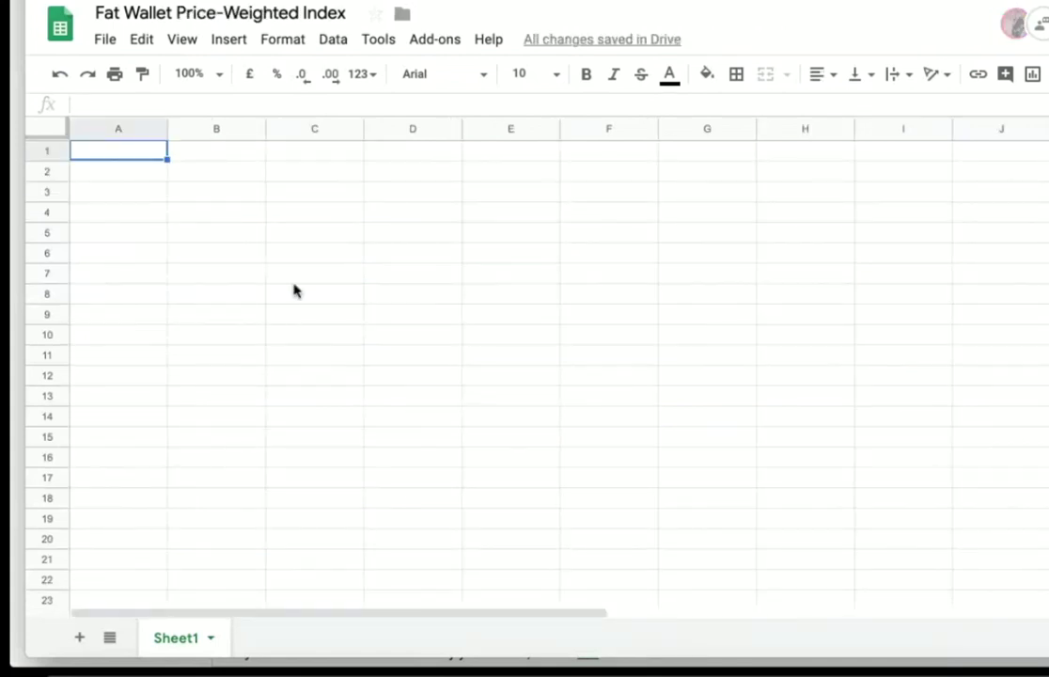
{"action": "key", "text": "super+v"}
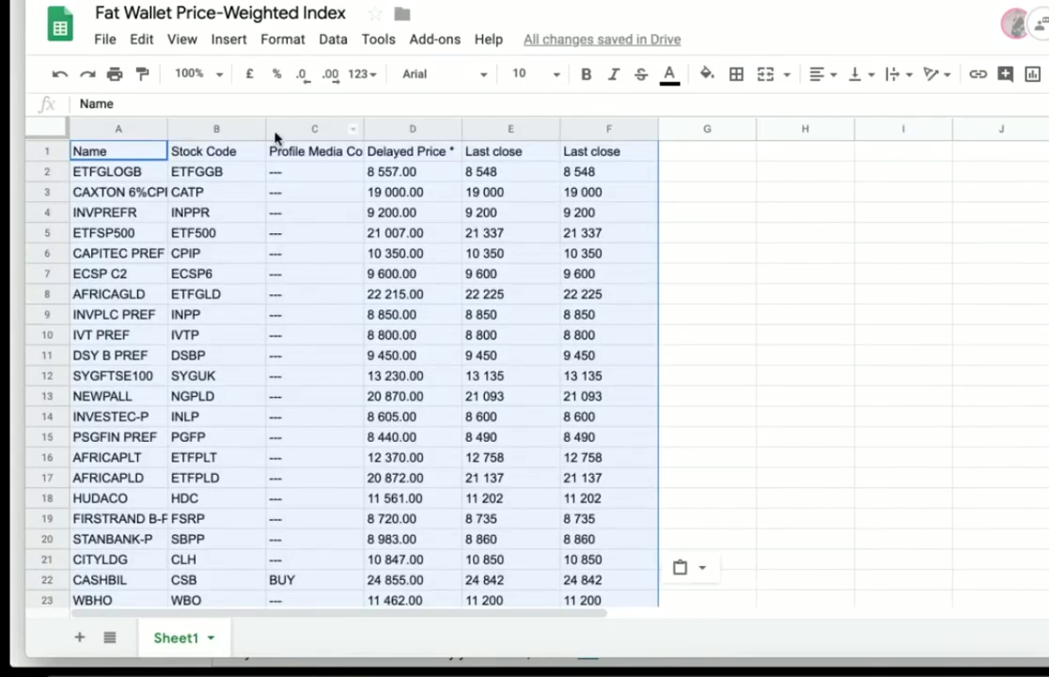
Delete the Profile Media Consensus Rec. column and the duplicate Last close column
{"action": "left_click", "coordinate": [312, 125]}
{"action": "right_click", "coordinate": [312, 125]}
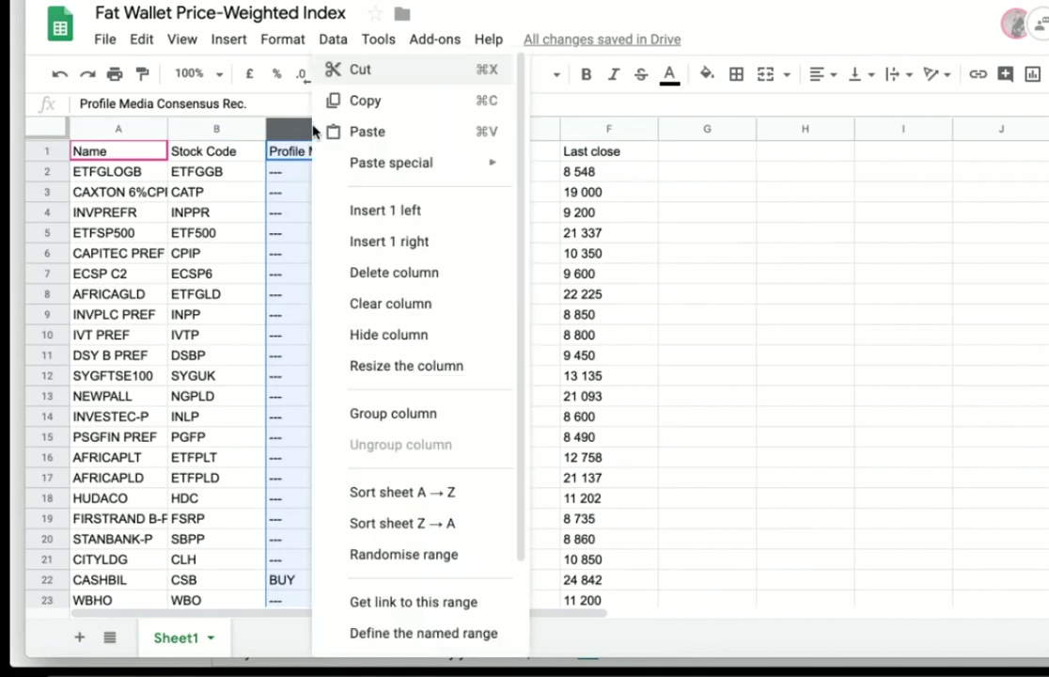
{"action": "left_click", "coordinate": [371, 273]}
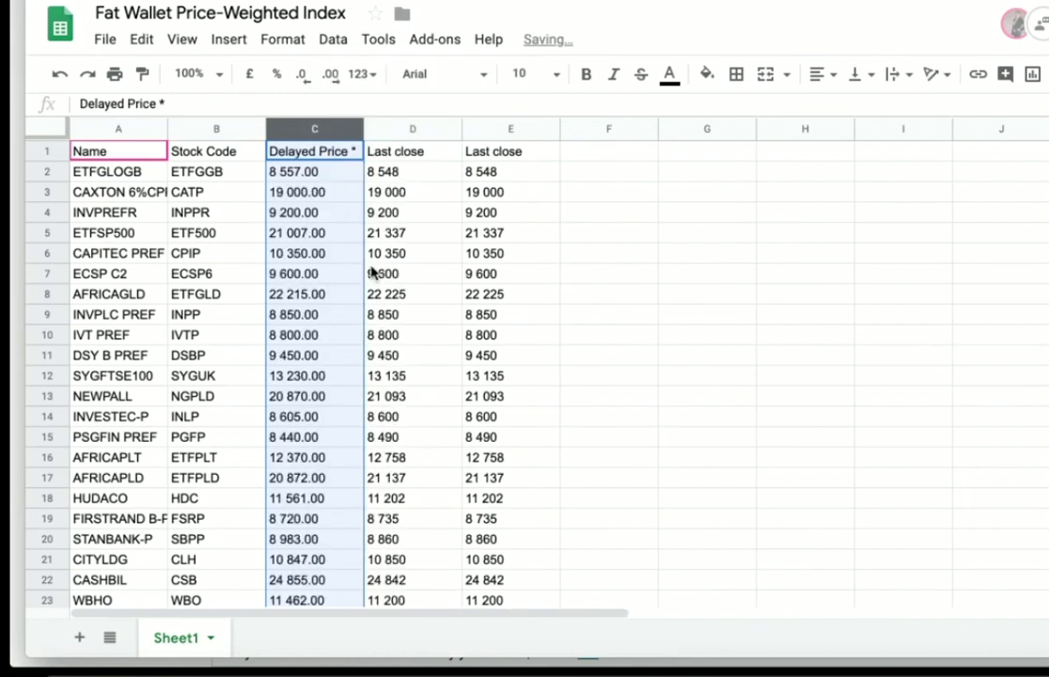
{"action": "left_click", "coordinate": [484, 127]}
{"action": "right_click", "coordinate": [486, 127]}
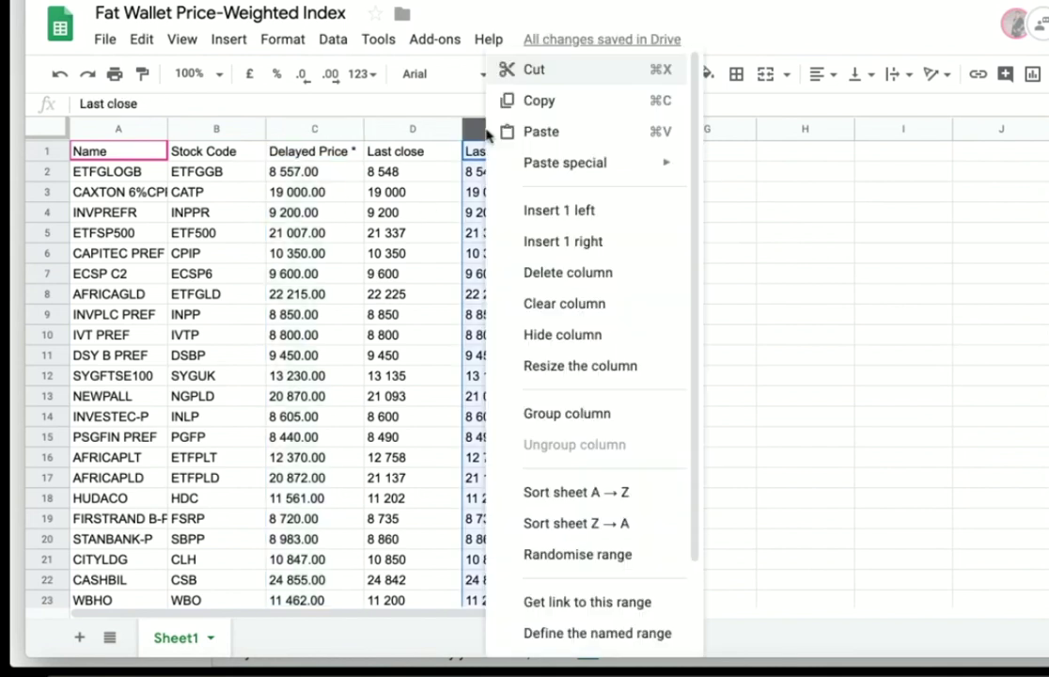
{"action": "left_click", "coordinate": [606, 274]}
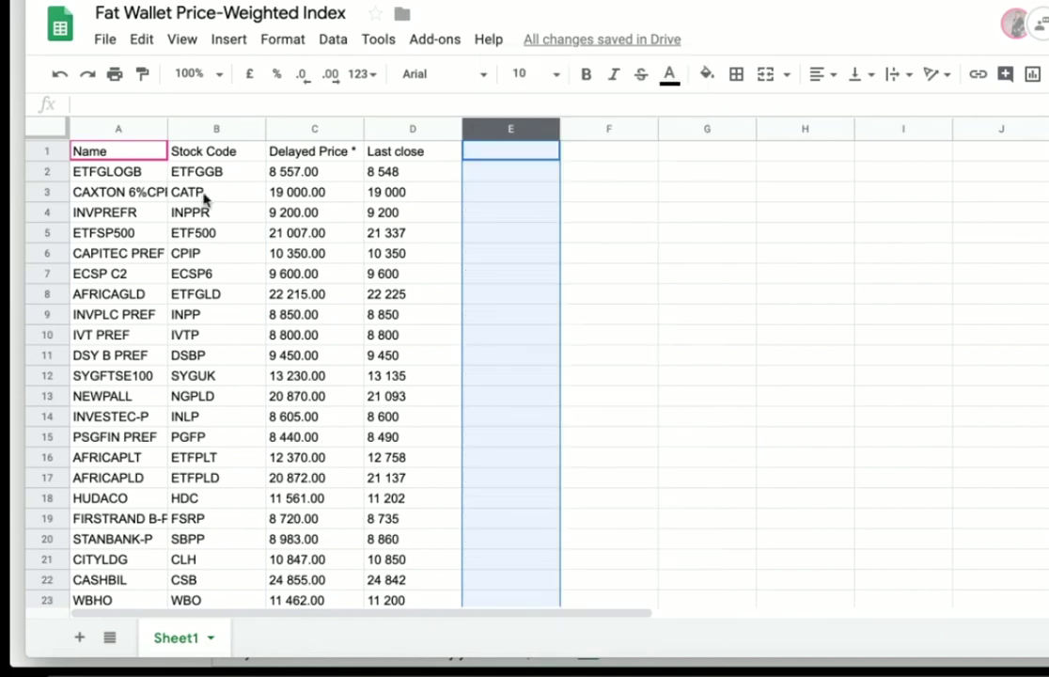
Delete rows 2 to 13, from ETFGLOGB through NEWPALL
{"action": "left_click", "coordinate": [50, 170]}
{"action": "left_click_drag", "start_coordinate": [50, 170], "coordinate": [48, 378]}
{"action": "right_click", "coordinate": [48, 381]}
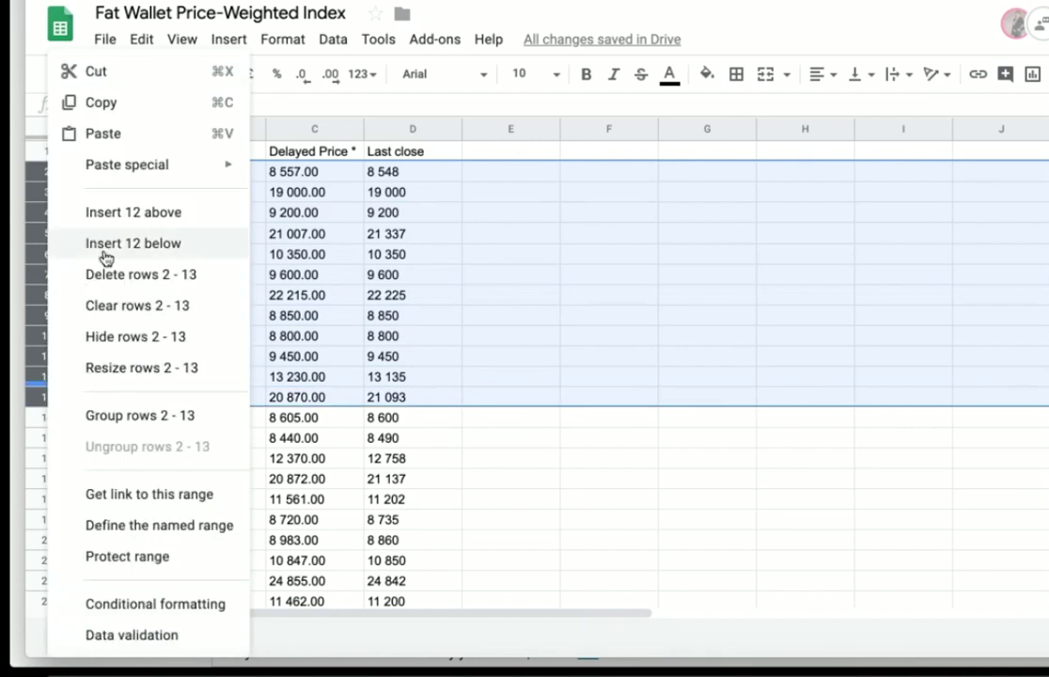
{"action": "left_click", "coordinate": [130, 280]}
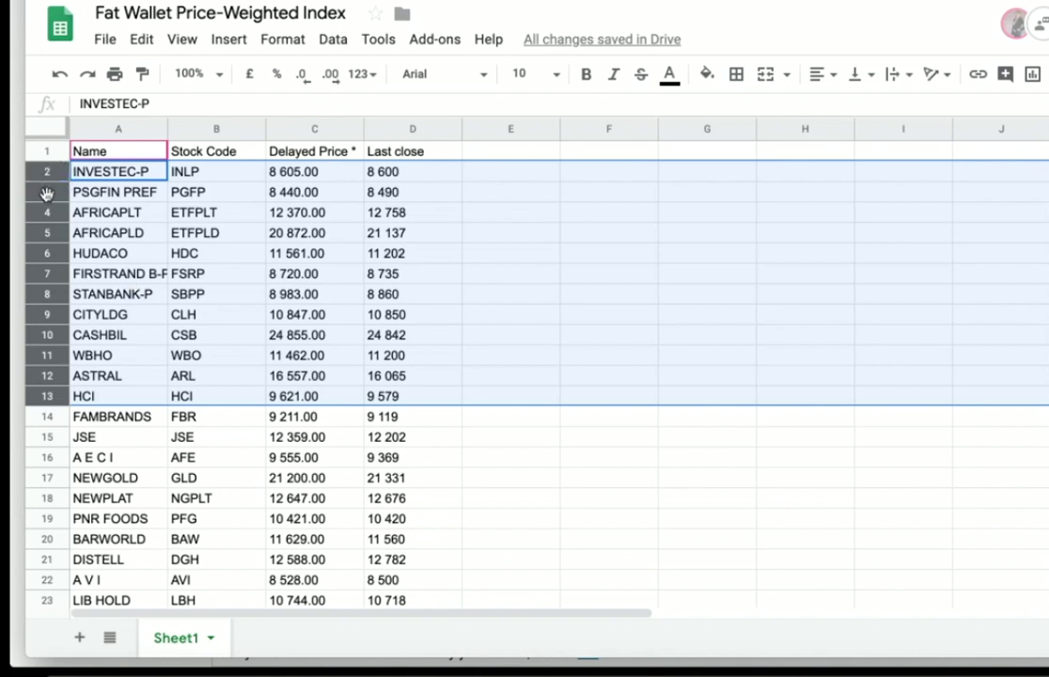
Delete rows 3 to 5, holding PSGFIN PREF, AFRICAPLT and AFRICAPLD
{"action": "left_click", "coordinate": [46, 436]}
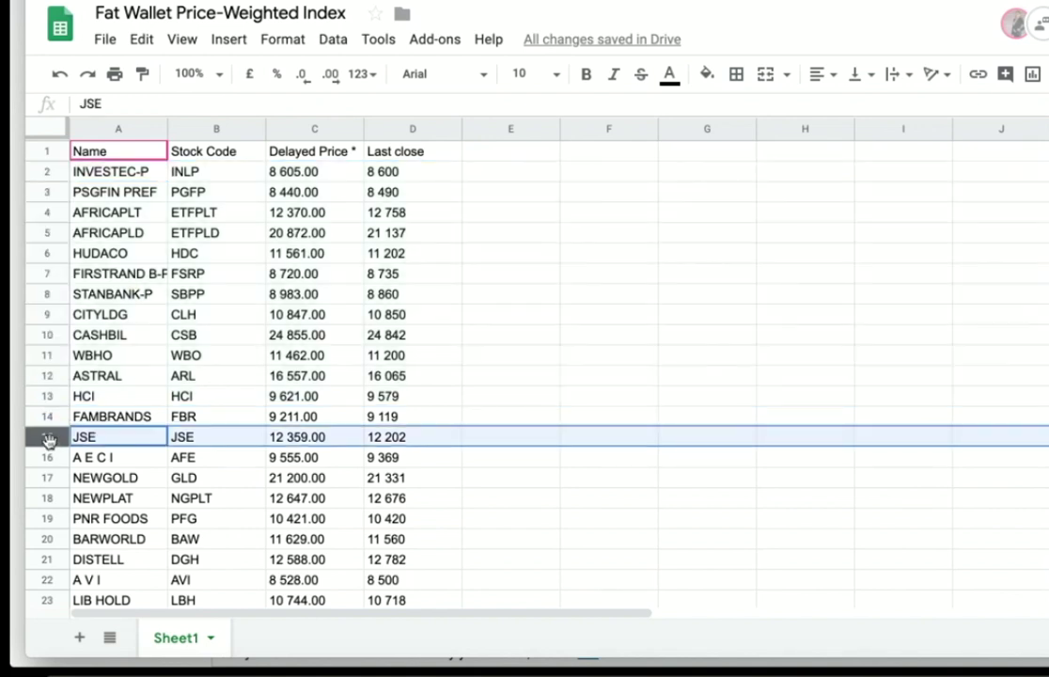
{"action": "left_click", "coordinate": [45, 192]}
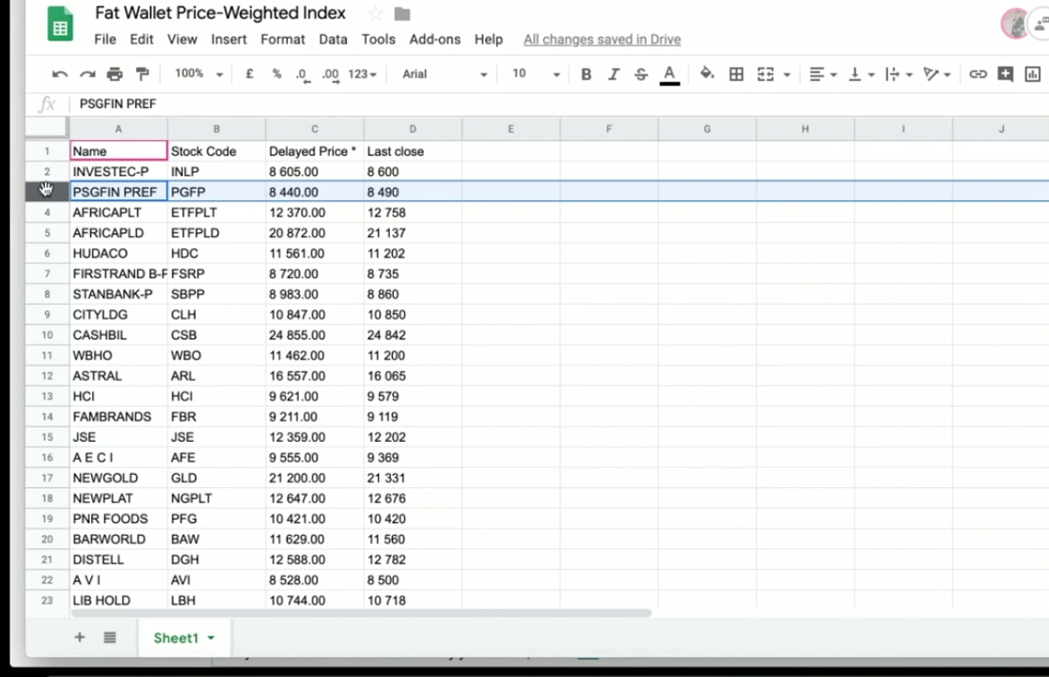
{"action": "left_click", "coordinate": [45, 212], "text": "shift"}
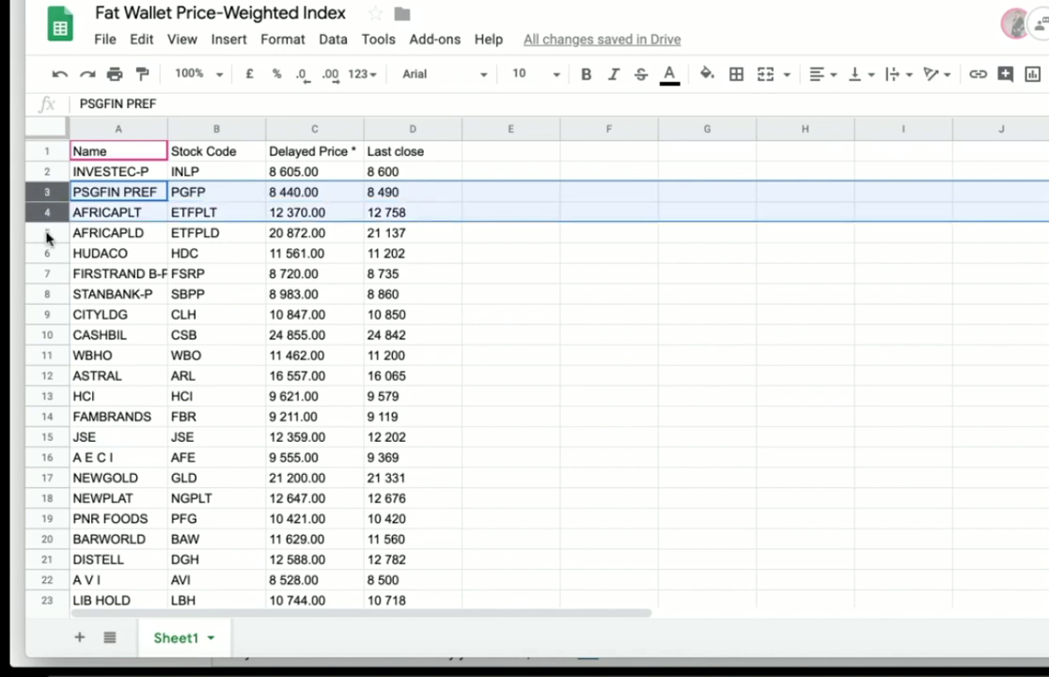
{"action": "left_click", "coordinate": [47, 235], "text": "shift"}
{"action": "right_click", "coordinate": [47, 235]}
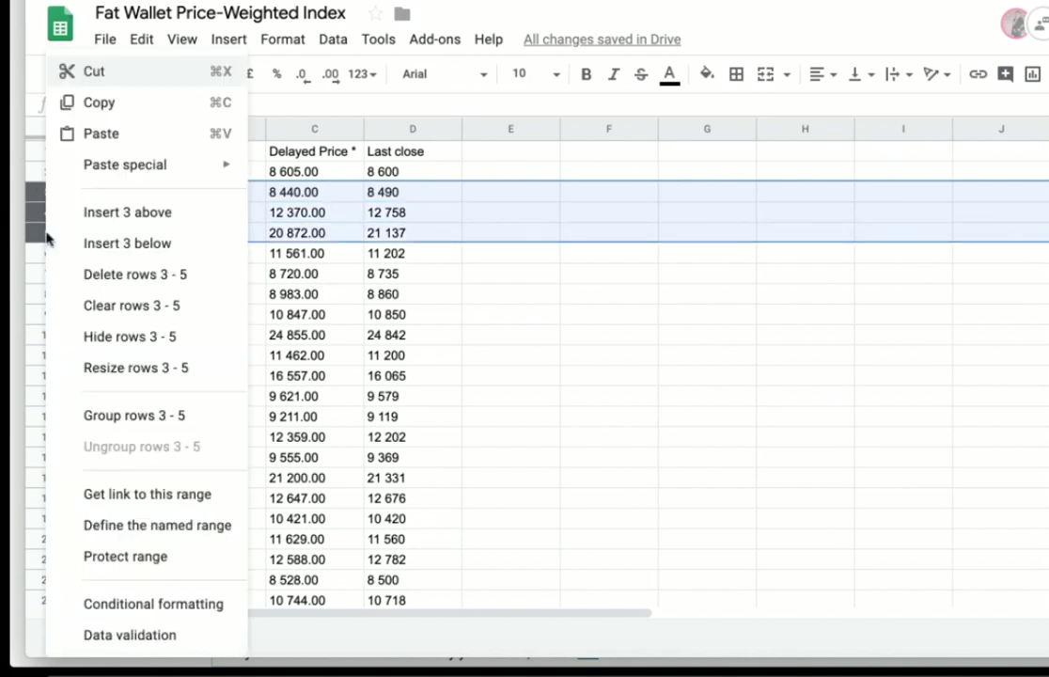
{"action": "left_click", "coordinate": [110, 273]}
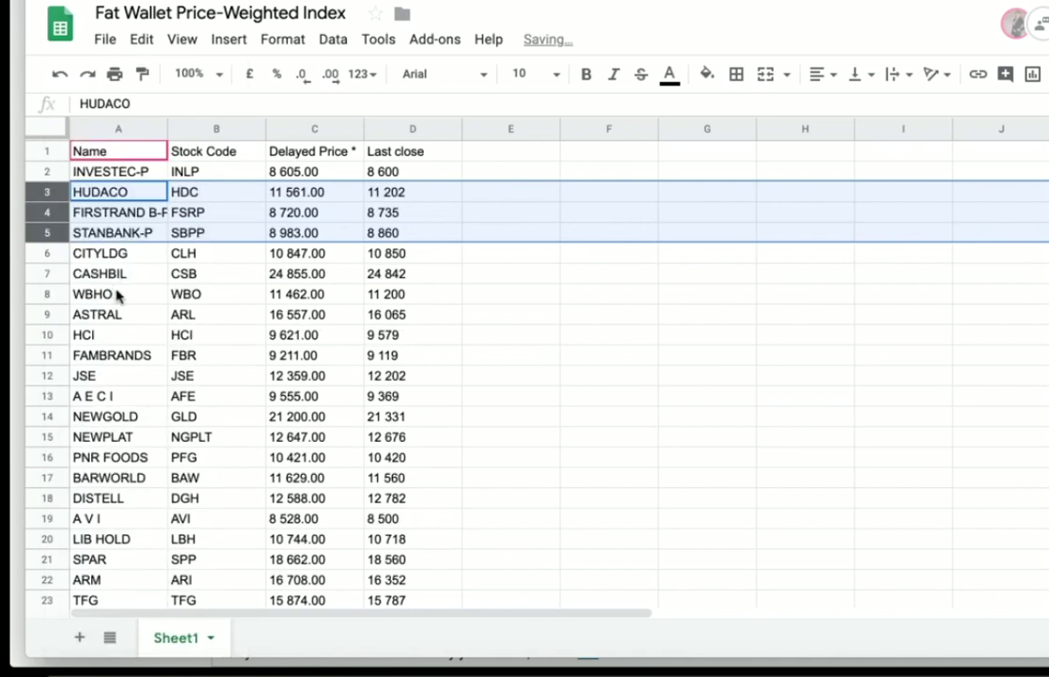
Delete rows 4 and 5, holding FIRSTRAND B-P and STANBANK-P
{"action": "left_click", "coordinate": [118, 295]}
{"action": "left_click", "coordinate": [47, 212]}
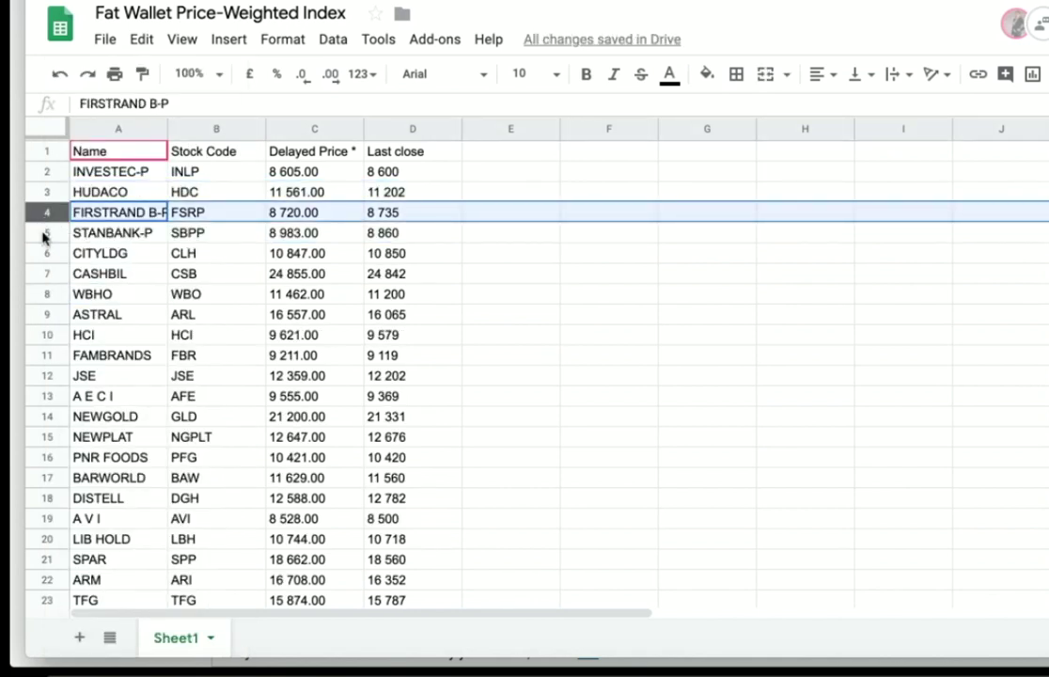
{"action": "left_click", "coordinate": [45, 235], "text": "shift"}
{"action": "right_click", "coordinate": [44, 235]}
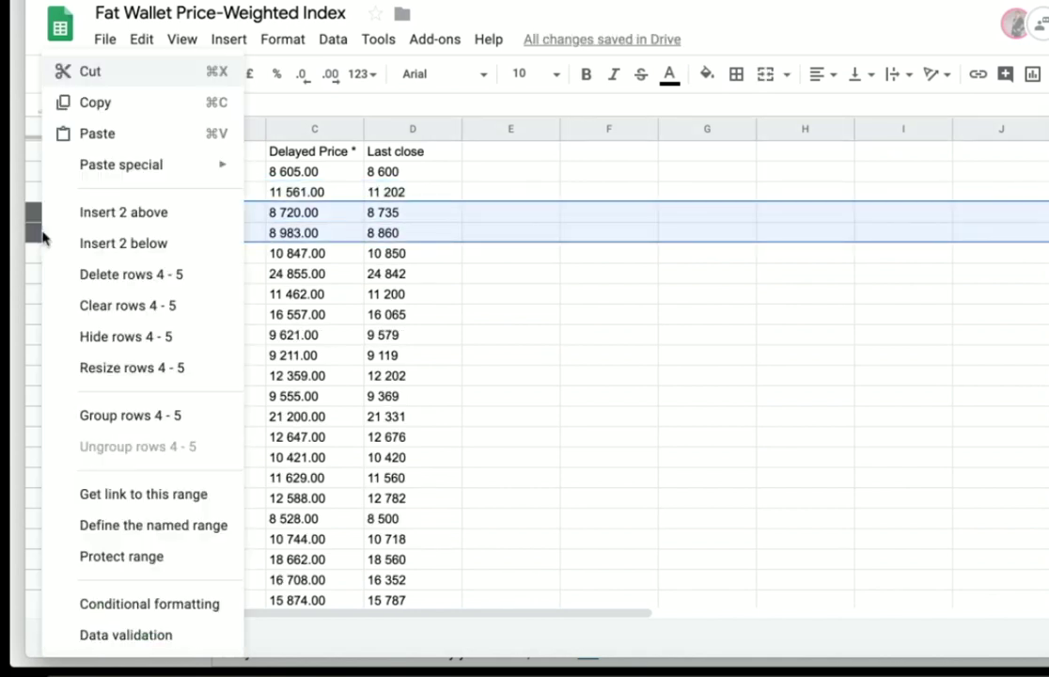
{"action": "left_click", "coordinate": [87, 280]}
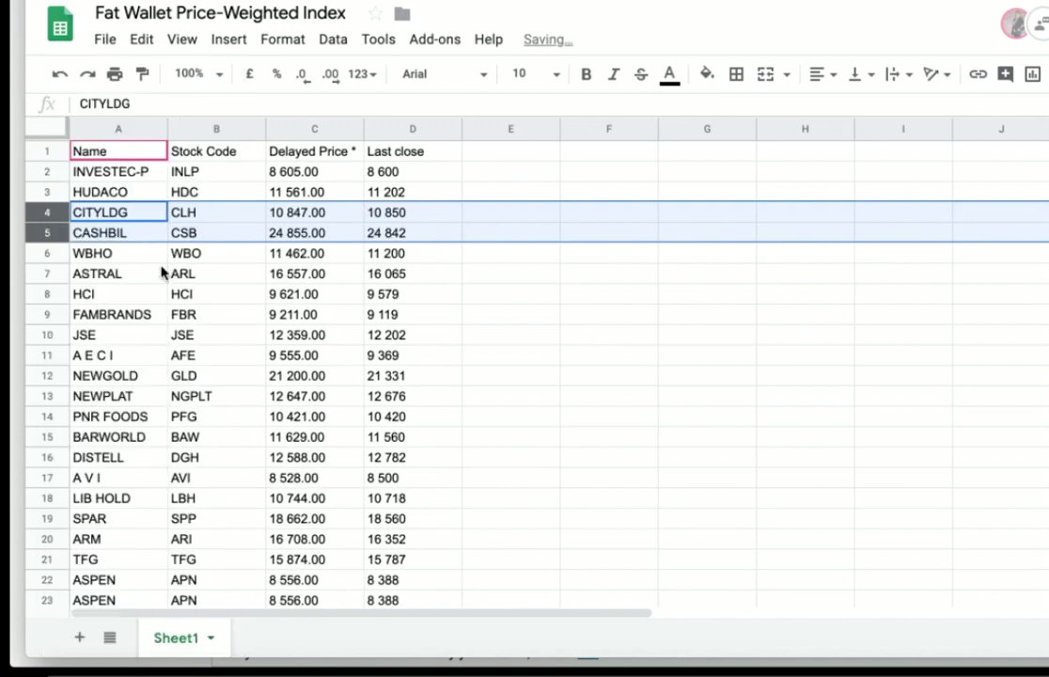
Delete rows 12 and 13, holding NEWGOLD and NEWPLAT
{"action": "left_click", "coordinate": [46, 375]}
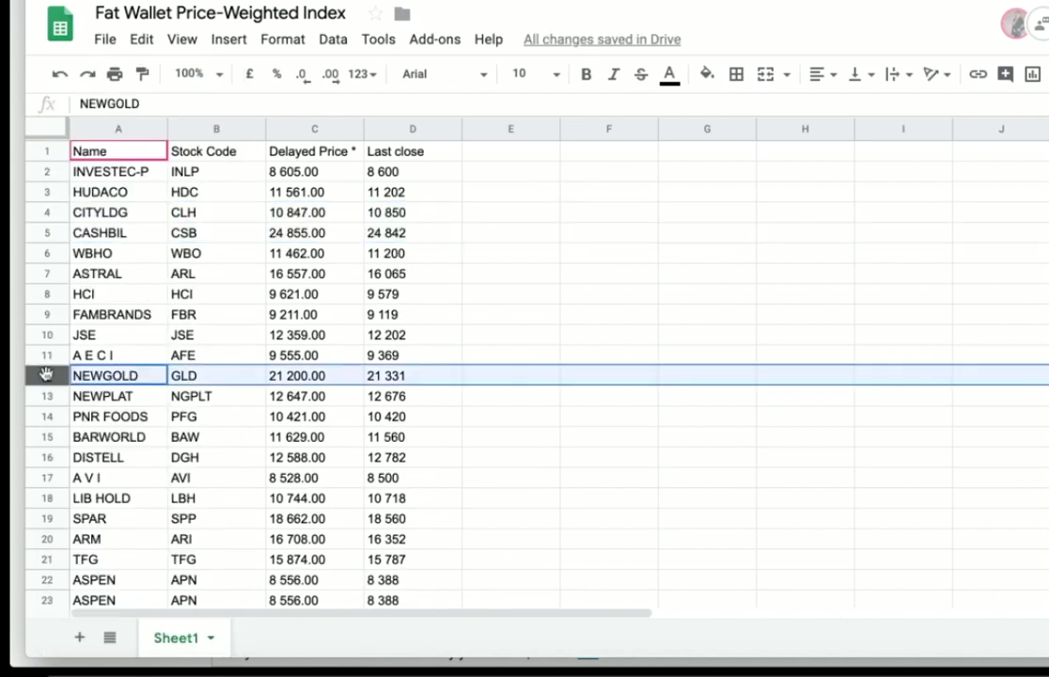
{"action": "left_click", "coordinate": [46, 396], "text": "shift"}
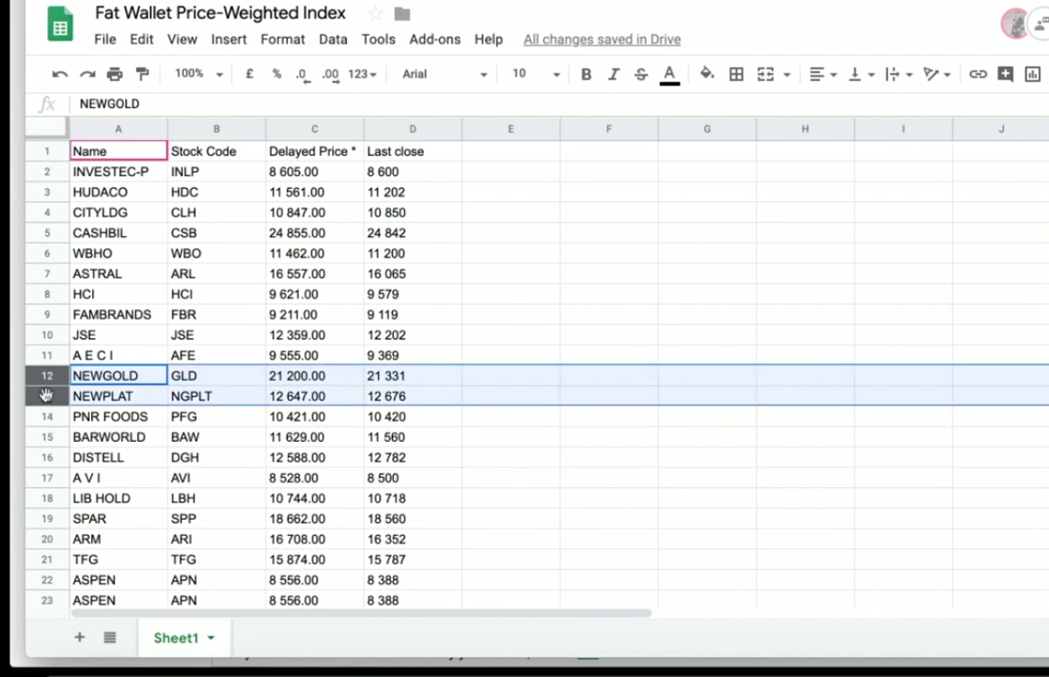
{"action": "right_click", "coordinate": [46, 395]}
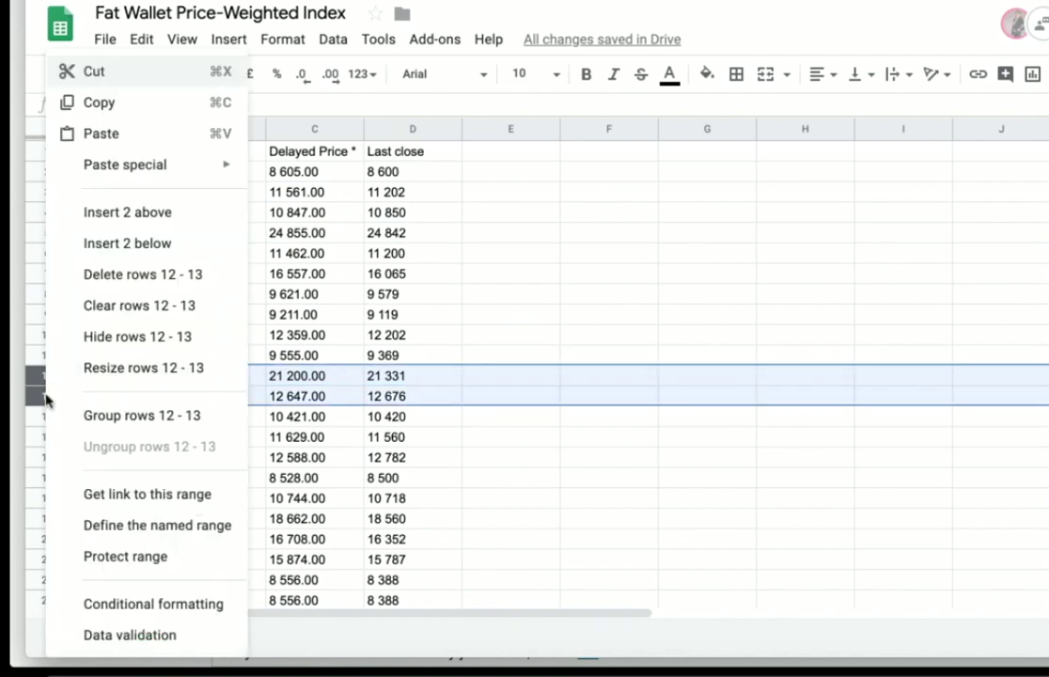
{"action": "left_click", "coordinate": [152, 275]}
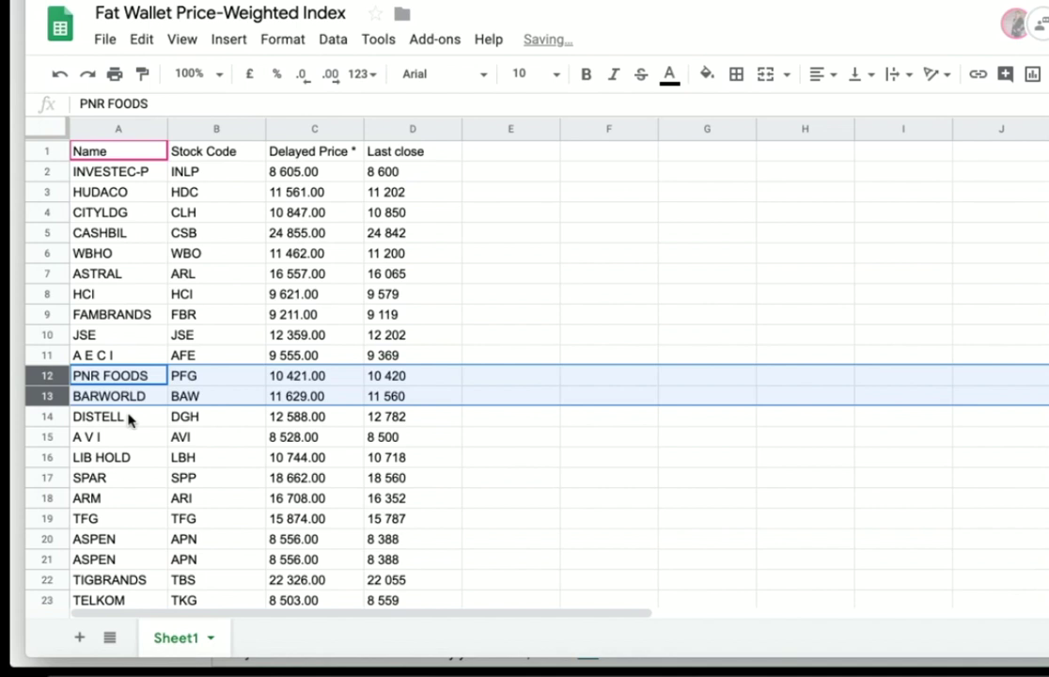
Go through the remaining share names in column A down to RICHEMONT to check for further unwanted entries
{"action": "left_click", "coordinate": [136, 496]}
{"action": "key", "text": "Down"}
{"action": "key", "text": "Down"}
{"action": "key", "text": "Down"}
{"action": "key", "text": "Down"}
{"action": "key", "text": "Down"}
{"action": "key", "text": "Down"}
{"action": "key", "text": "Down"}
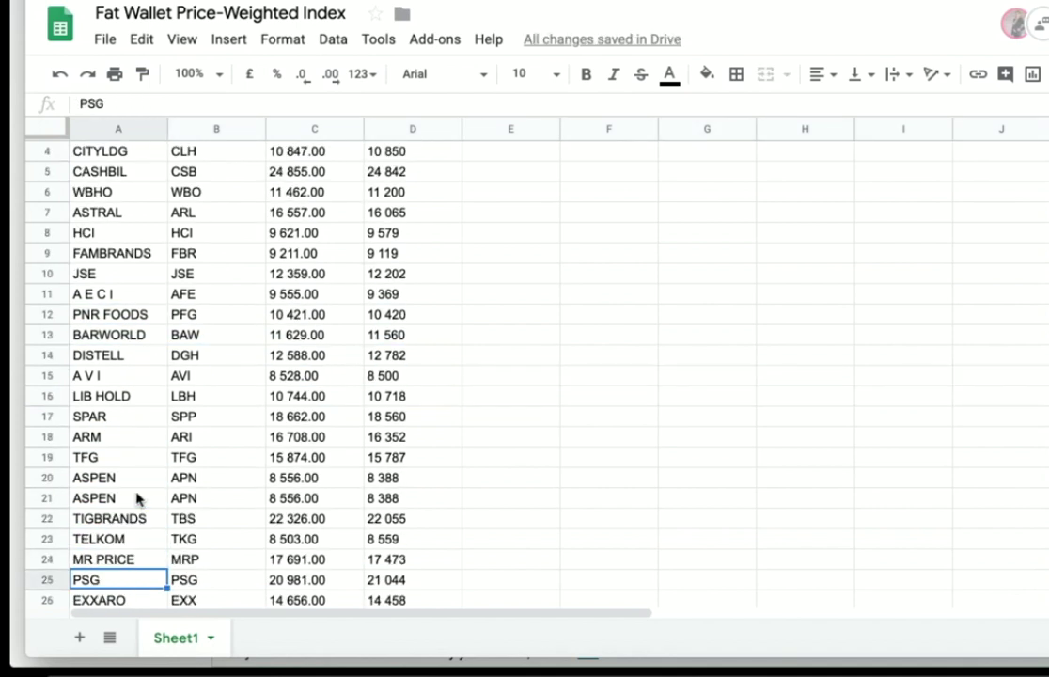
{"action": "key", "text": "Down"}
{"action": "key", "text": "Down"}
{"action": "key", "text": "Down"}
{"action": "key", "text": "Down"}
{"action": "key", "text": "Down"}
{"action": "key", "text": "Down"}
{"action": "key", "text": "Down"}
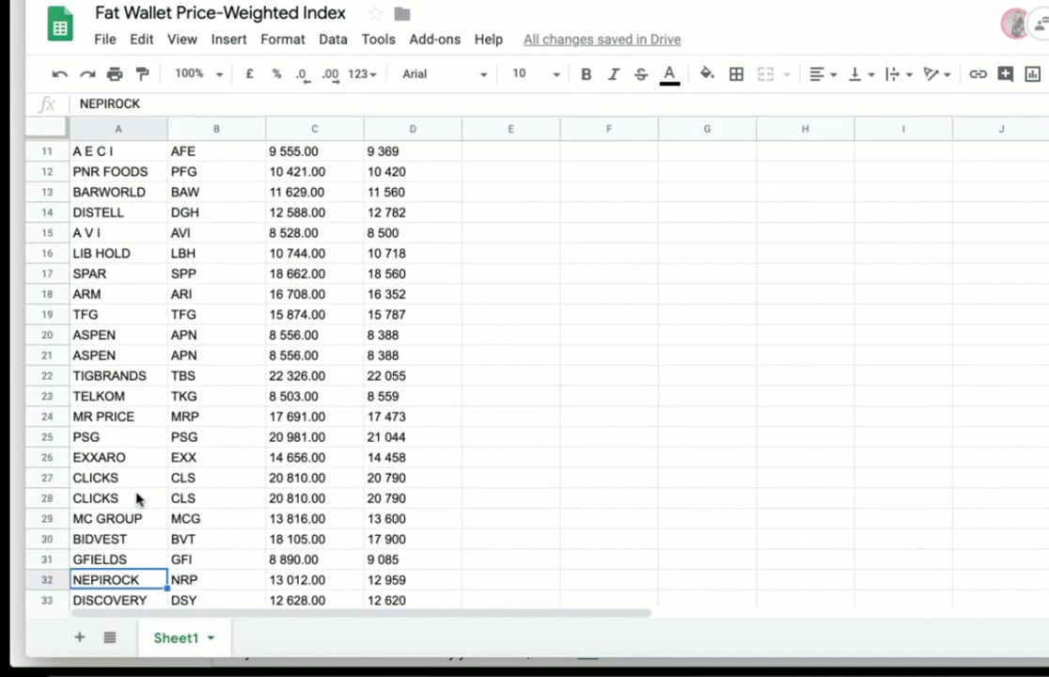
{"action": "key", "text": "Down"}
{"action": "key", "text": "Down"}
{"action": "key", "text": "Down"}
{"action": "key", "text": "Down"}
{"action": "key", "text": "Down"}
{"action": "key", "text": "Down"}
{"action": "key", "text": "Down"}
{"action": "key", "text": "Down"}
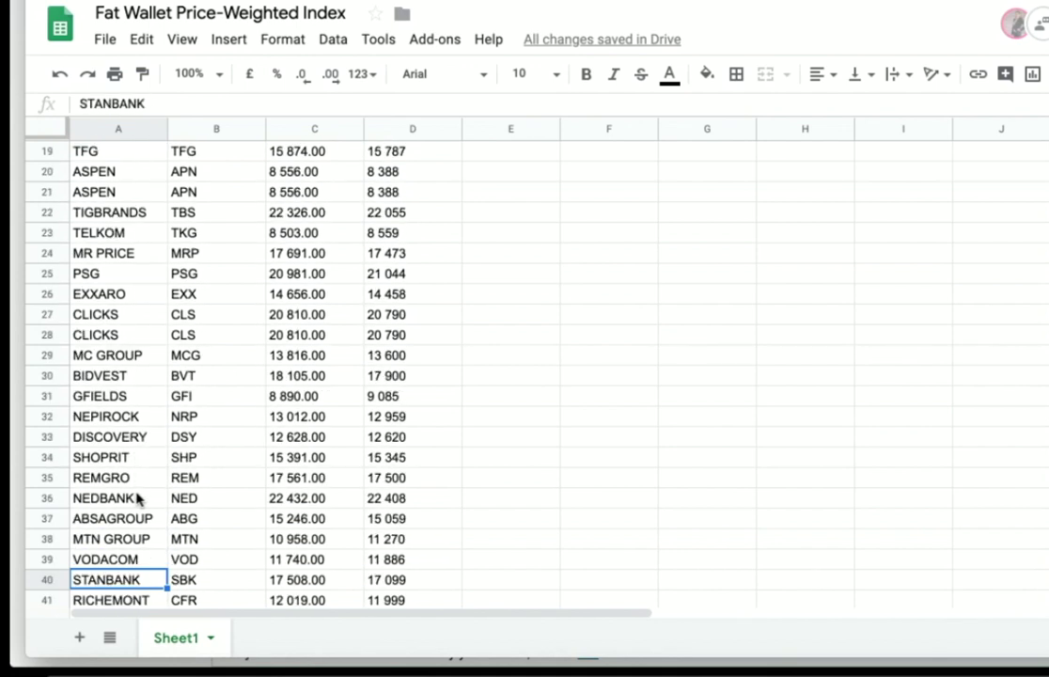
{"action": "key", "text": "Down"}
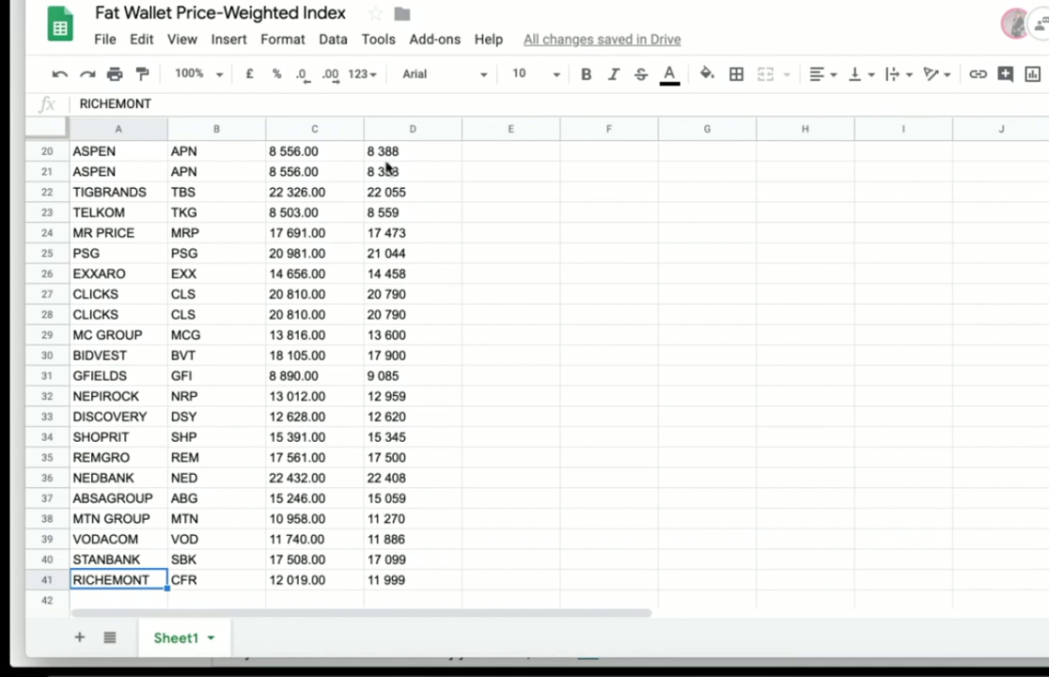
Delete the Delayed Price column so that Last close follows Stock Code
{"action": "scroll", "coordinate": [345, 316], "scroll_direction": "up", "scroll_amount": 5}
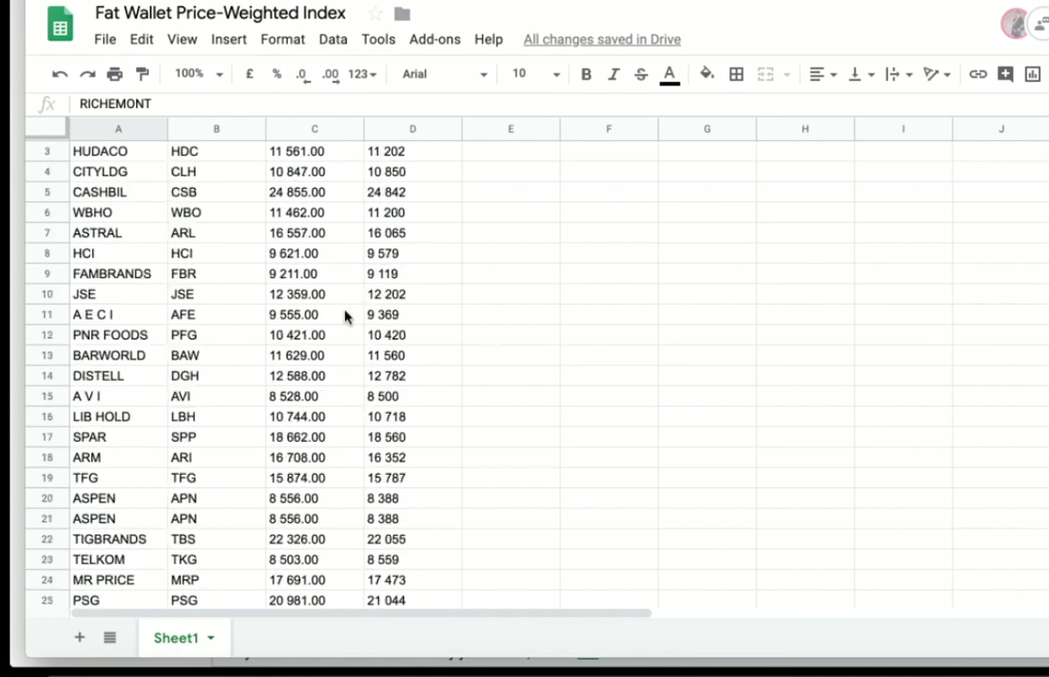
{"action": "left_click", "coordinate": [307, 133]}
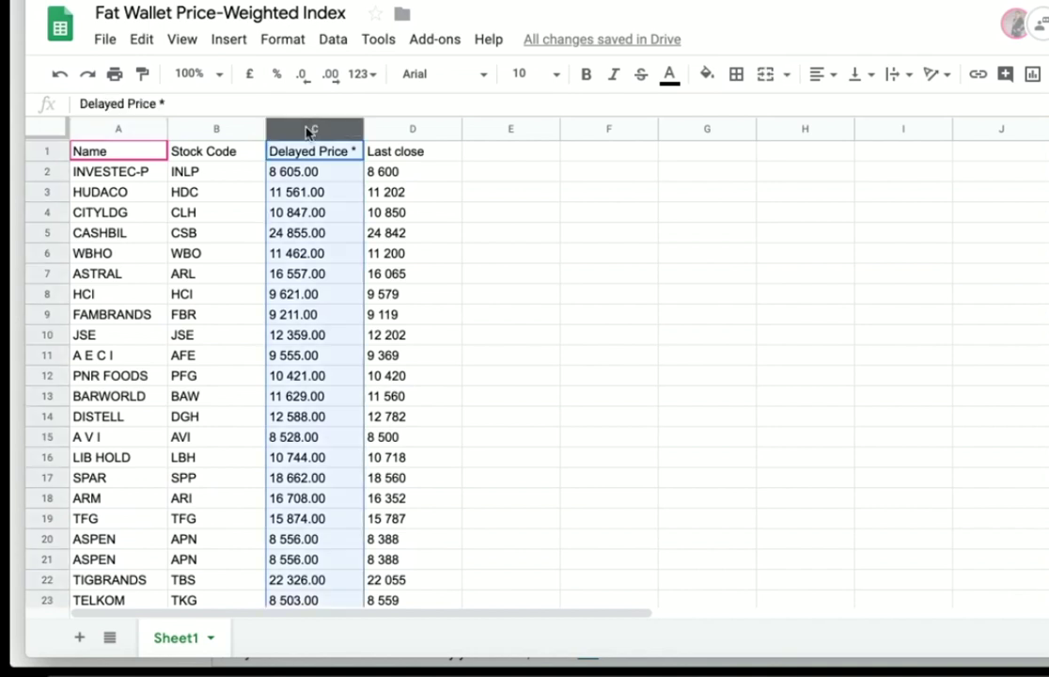
{"action": "right_click", "coordinate": [312, 130]}
{"action": "left_click", "coordinate": [355, 272]}
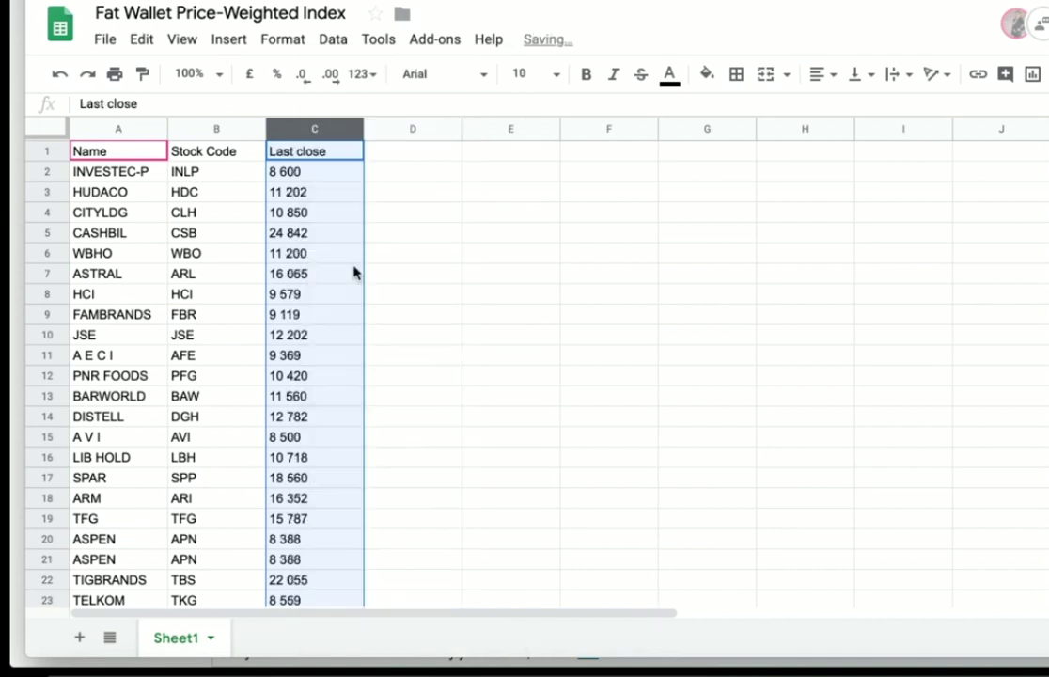
{"action": "scroll", "coordinate": [356, 268], "scroll_direction": "down", "scroll_amount": 10}
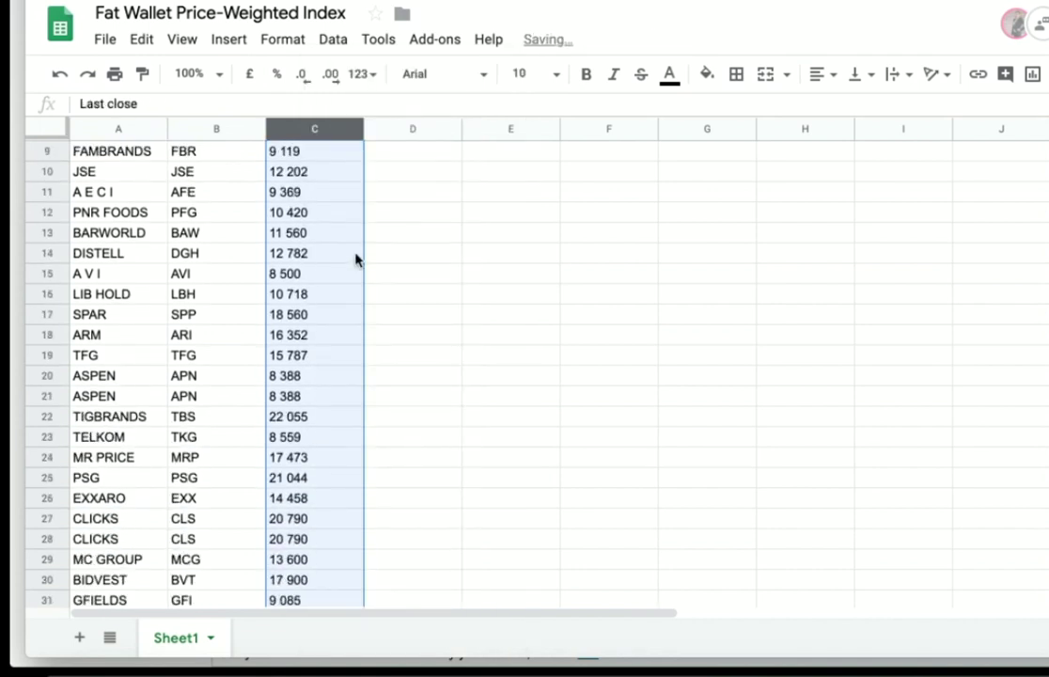
{"action": "scroll", "coordinate": [357, 259], "scroll_direction": "down", "scroll_amount": 1}
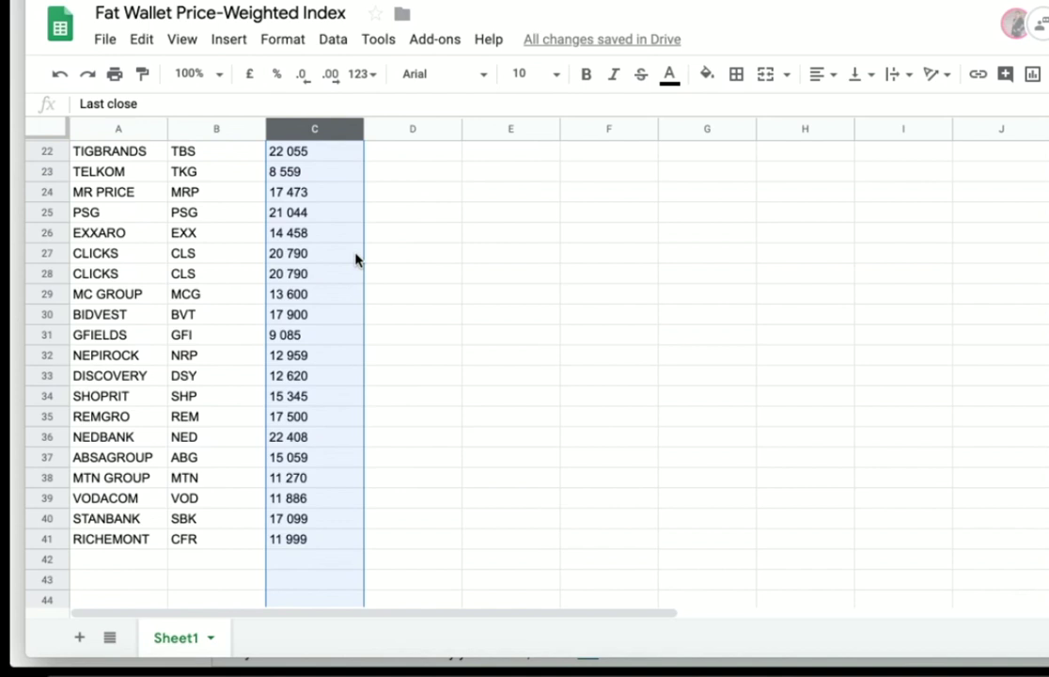
{"action": "scroll", "coordinate": [355, 259], "scroll_direction": "up", "scroll_amount": 7}
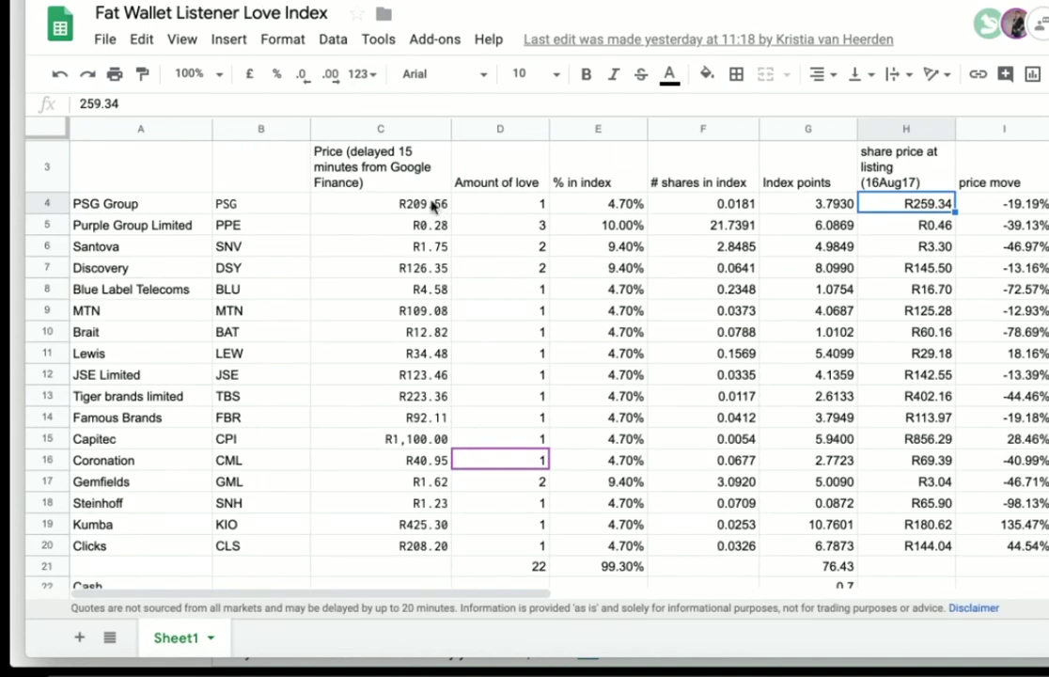
Copy PSG Group's googlefinance price formula from C4 of the Fat Wallet Listener Love Index into D2 of the Fat Wallet Price-Weighted Index
{"action": "left_click", "coordinate": [432, 205]}
{"action": "left_click", "coordinate": [365, 104]}
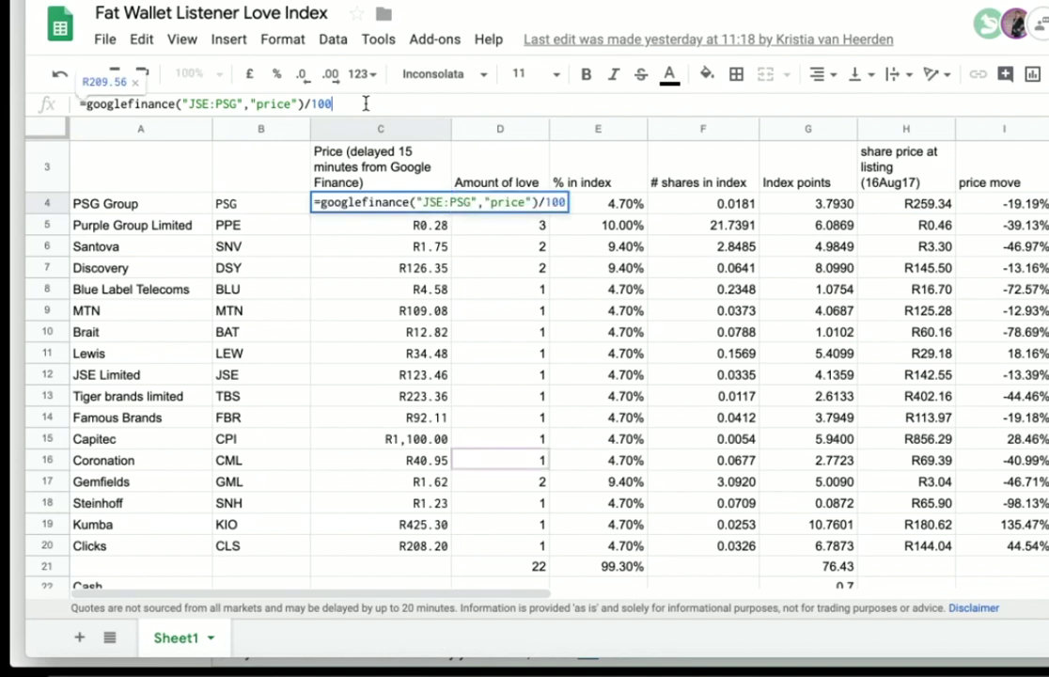
{"action": "key", "text": "ctrl+a"}
{"action": "key", "text": "ctrl+c"}
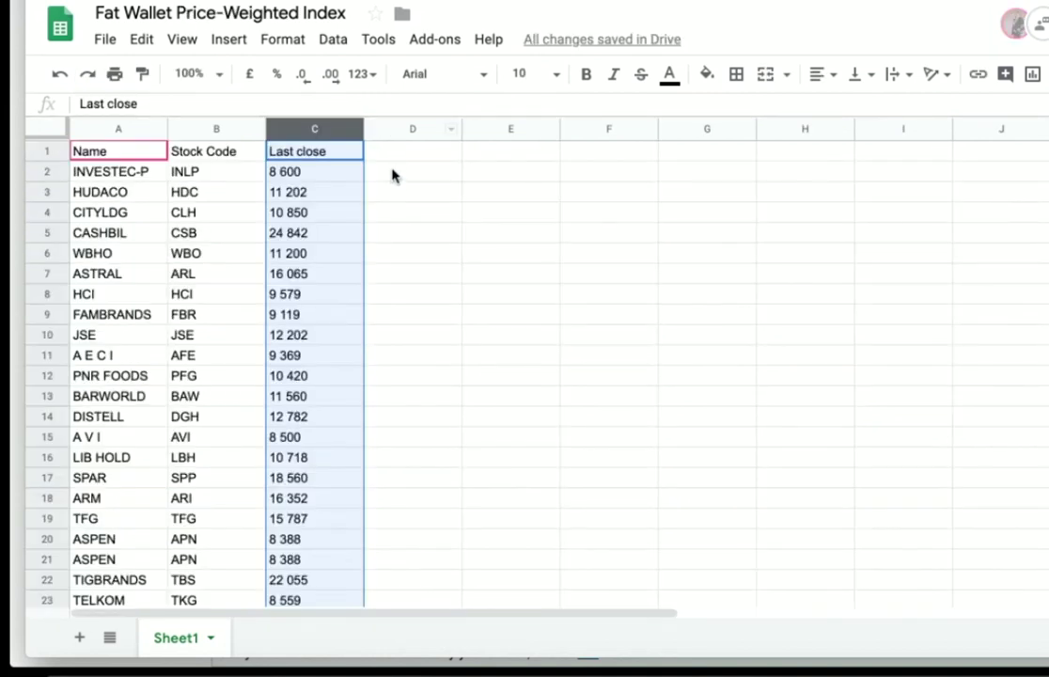
{"action": "left_click", "coordinate": [391, 173]}
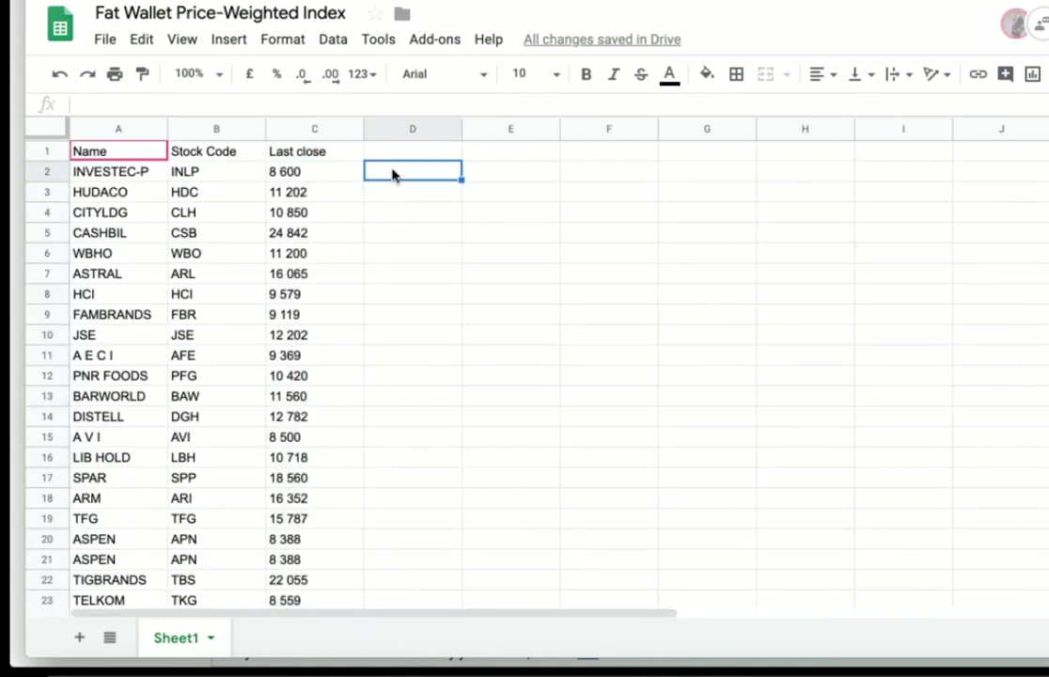
{"action": "key", "text": "ctrl+v"}
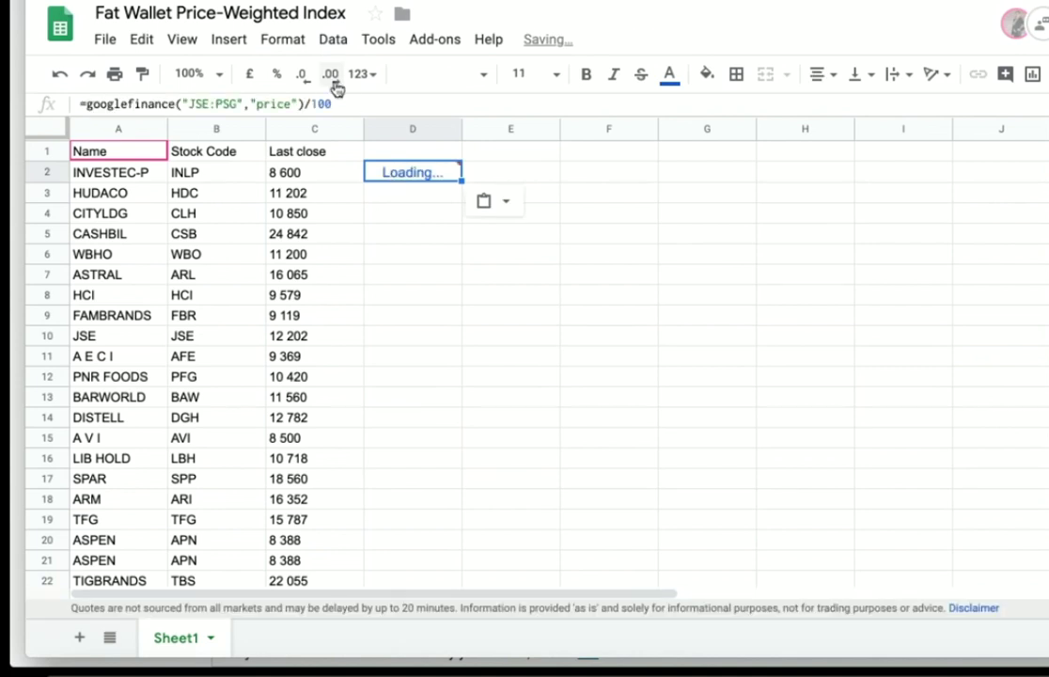
Remove the division by 100 from the D2 formula, leaving =googlefinance("JSE:PSG","price")
{"action": "left_click", "coordinate": [340, 103]}
{"action": "key", "text": "BackSpace"}
{"action": "key", "text": "BackSpace"}
{"action": "key", "text": "BackSpace"}
{"action": "key", "text": "BackSpace"}
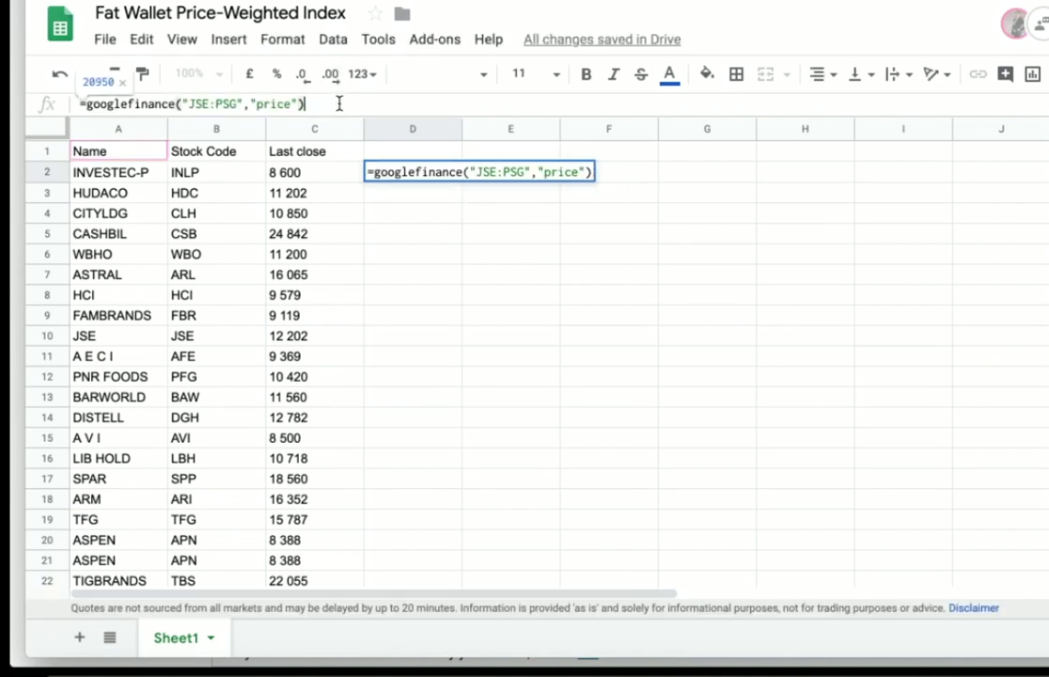
{"action": "key", "text": "Return"}
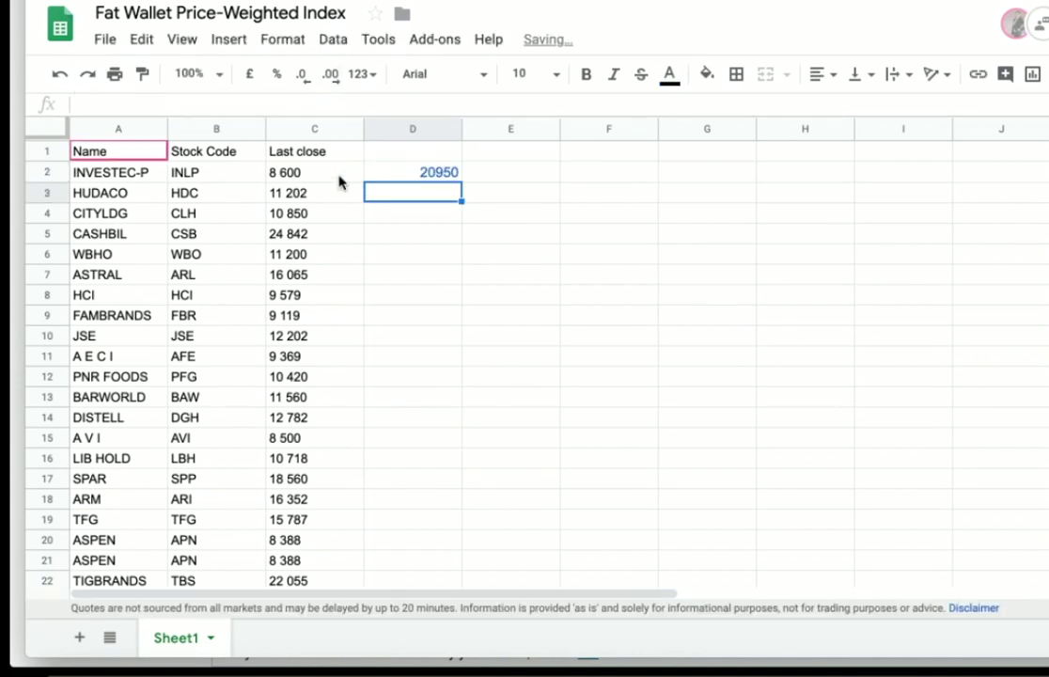
{"action": "left_click", "coordinate": [448, 172]}
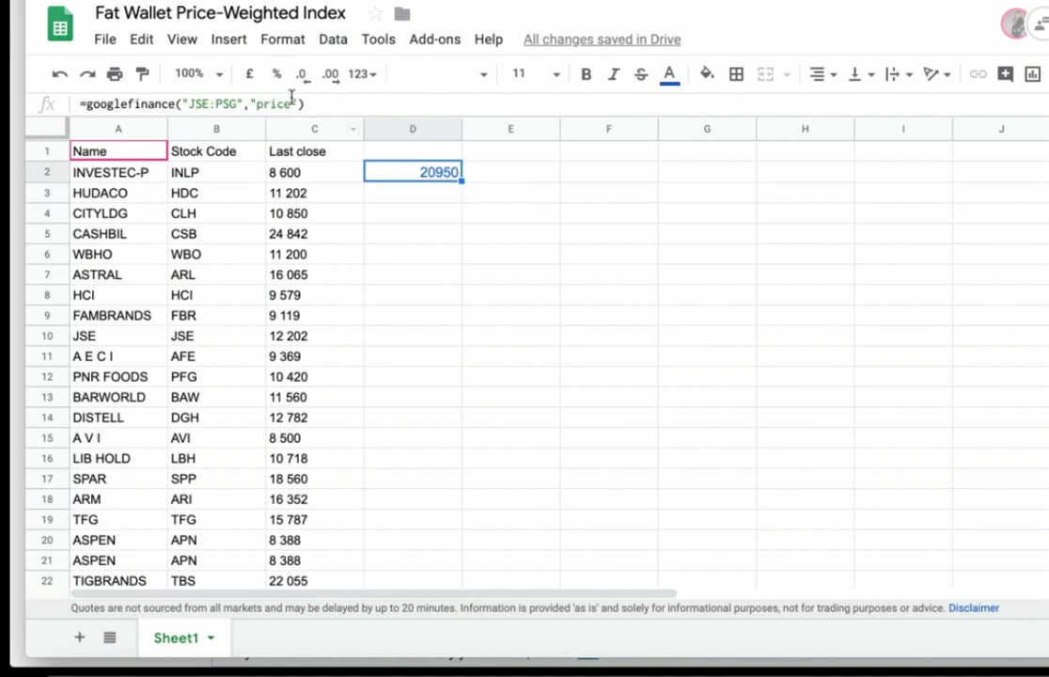
Switch to ViewPoint and look up INLP.JSE, the Investec Bank preference share, on the Lazy page to check the INVESTEC-P entry
{"action": "left_click", "coordinate": [141, 174]}
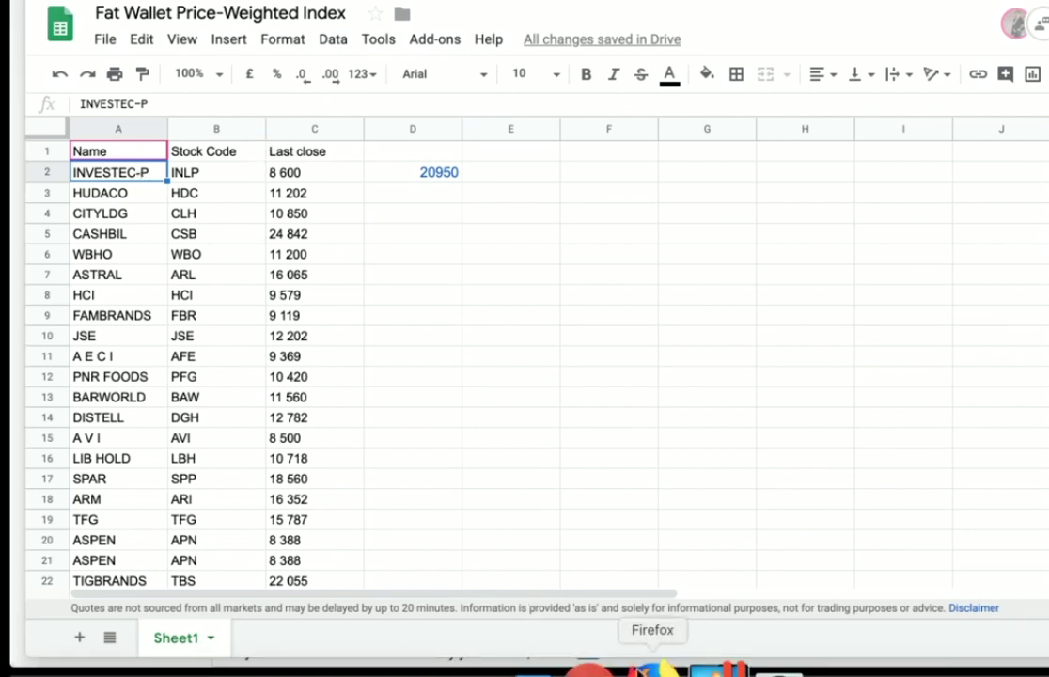
{"action": "left_click", "coordinate": [644, 669]}
{"action": "key", "text": "super+Tab"}
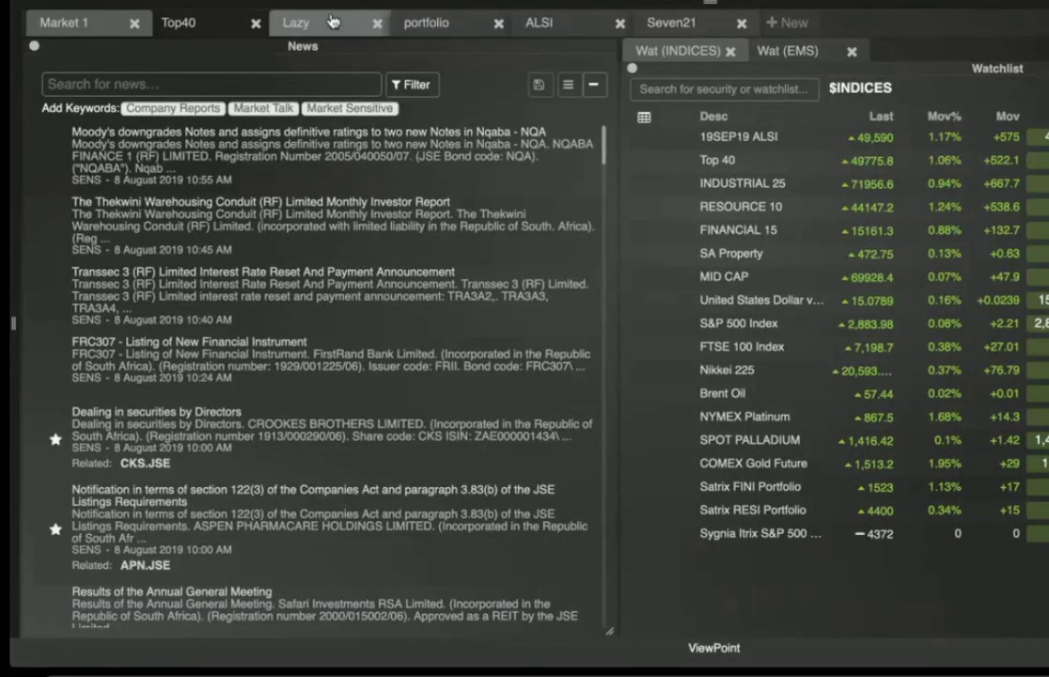
{"action": "left_click", "coordinate": [333, 21]}
{"action": "left_click", "coordinate": [760, 66]}
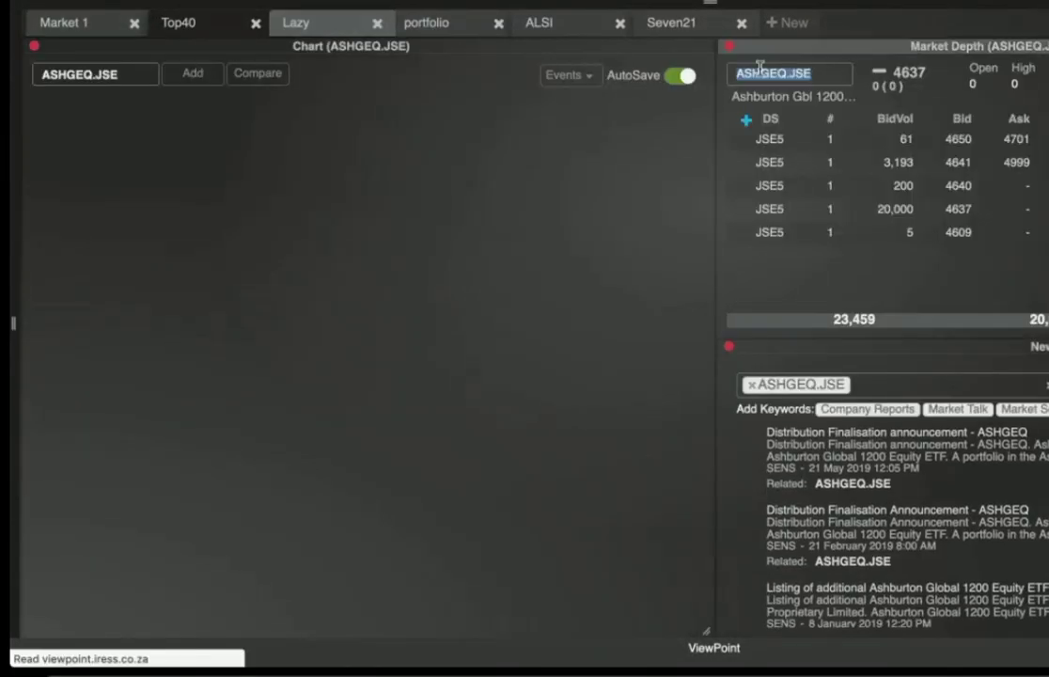
{"action": "type", "text": "IN"}
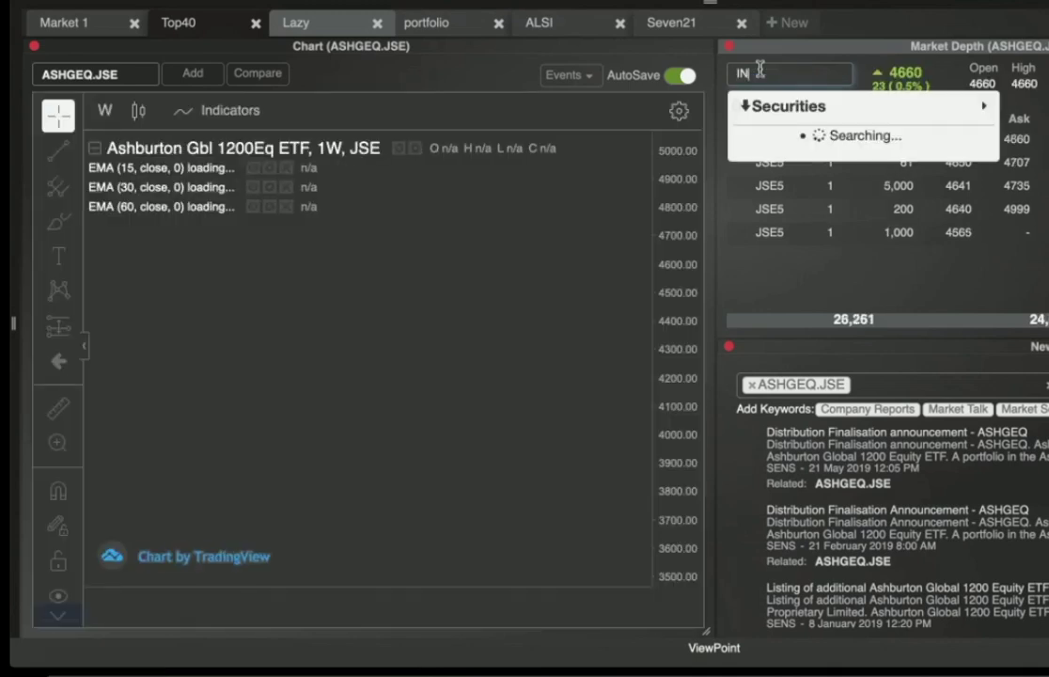
{"action": "type", "text": "L"}
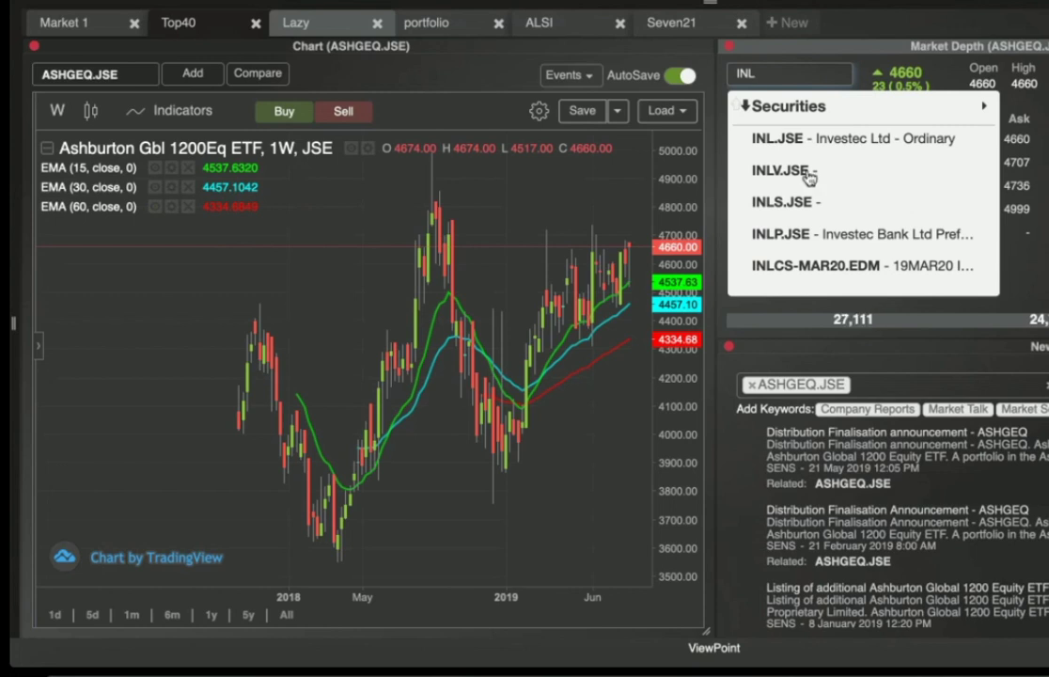
{"action": "left_click", "coordinate": [820, 235]}
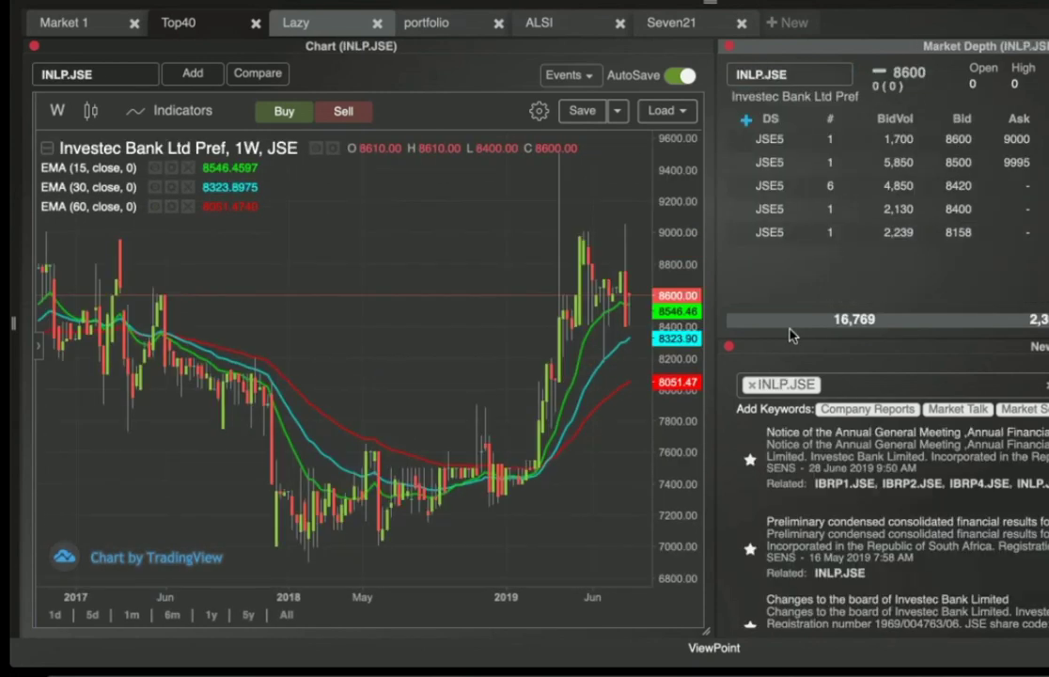
Return to the Fat Wallet Price-Weighted Index sheet and copy the googlefinance formula from D2 into D3
{"action": "left_click", "coordinate": [605, 671]}
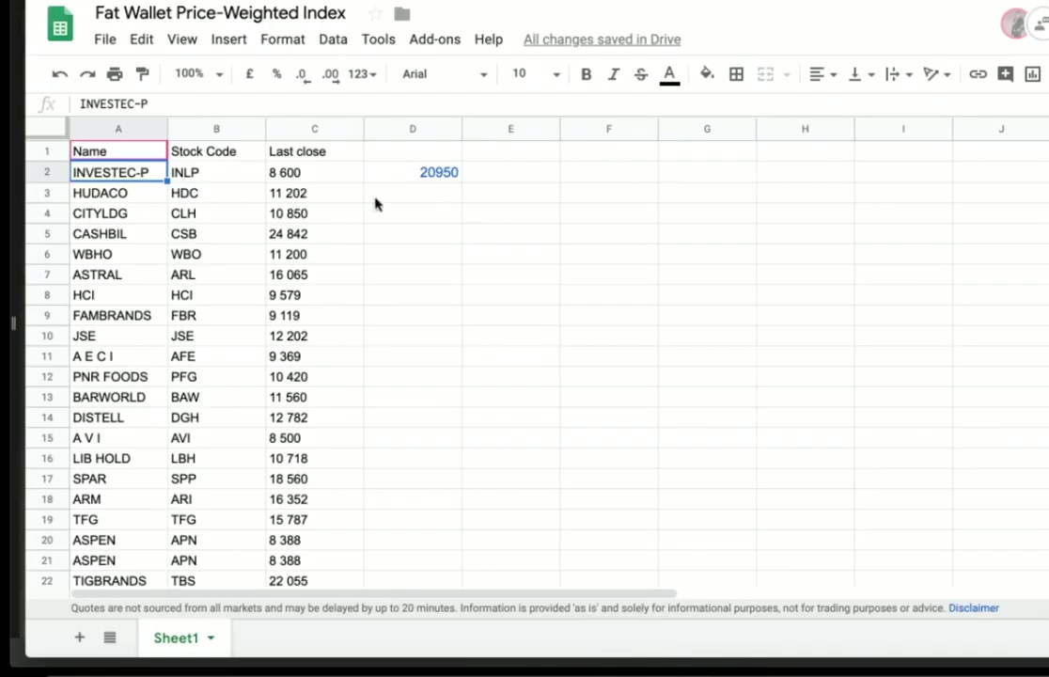
{"action": "left_click", "coordinate": [407, 174]}
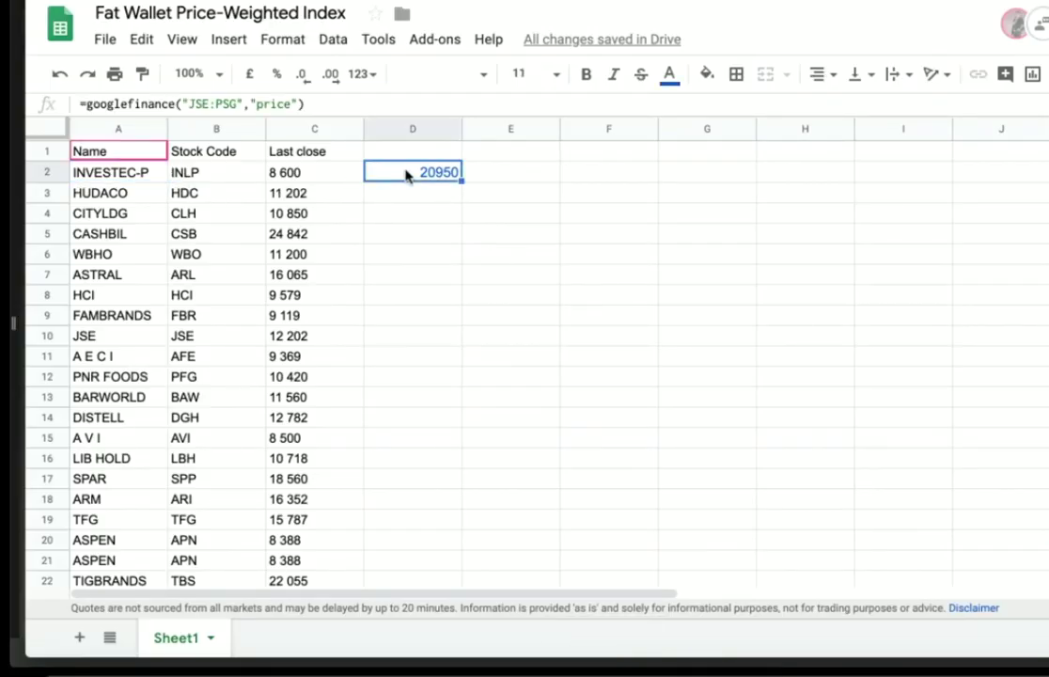
{"action": "key", "text": "super+c"}
{"action": "key", "text": "Down"}
{"action": "key", "text": "super+v"}
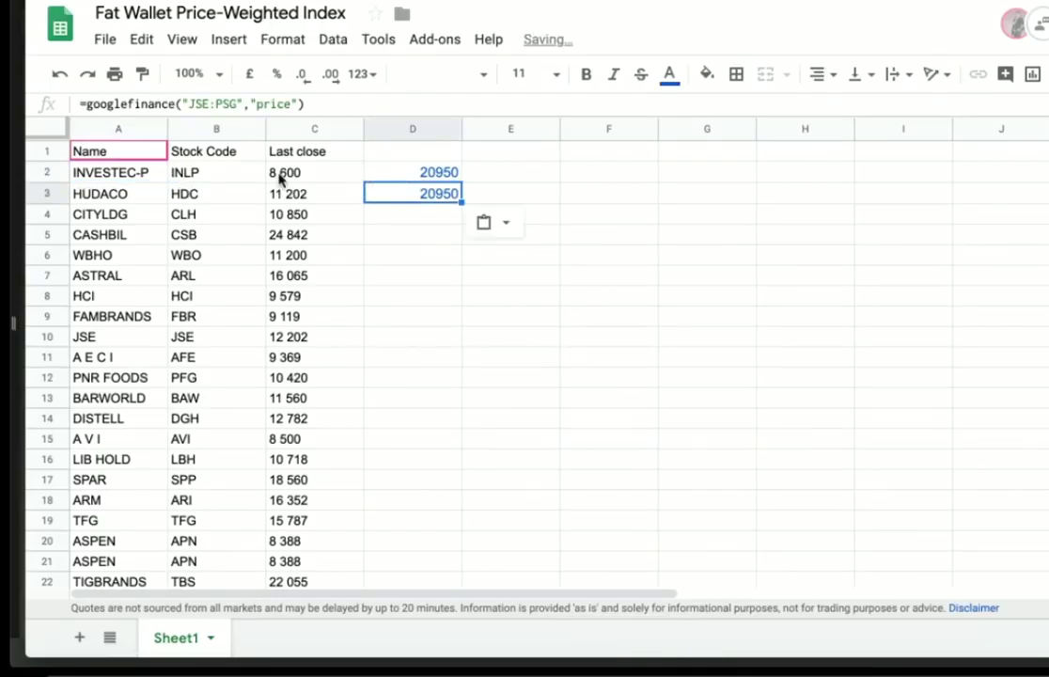
Delete row 2, holding INVESTEC-P
{"action": "left_click", "coordinate": [52, 172]}
{"action": "right_click", "coordinate": [52, 172]}
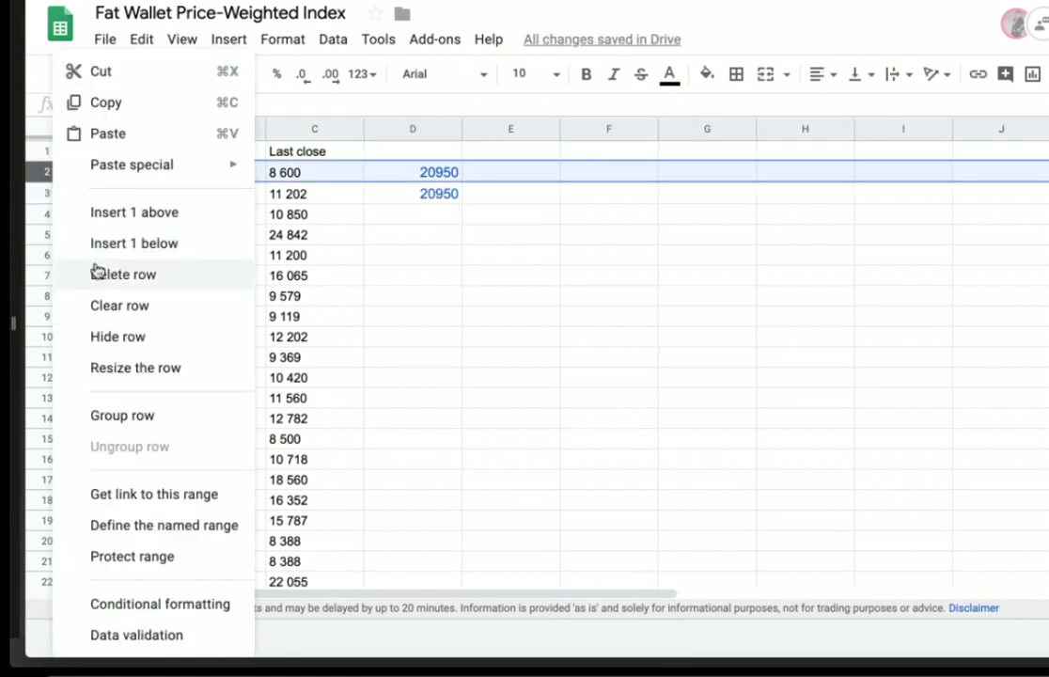
{"action": "left_click", "coordinate": [97, 274]}
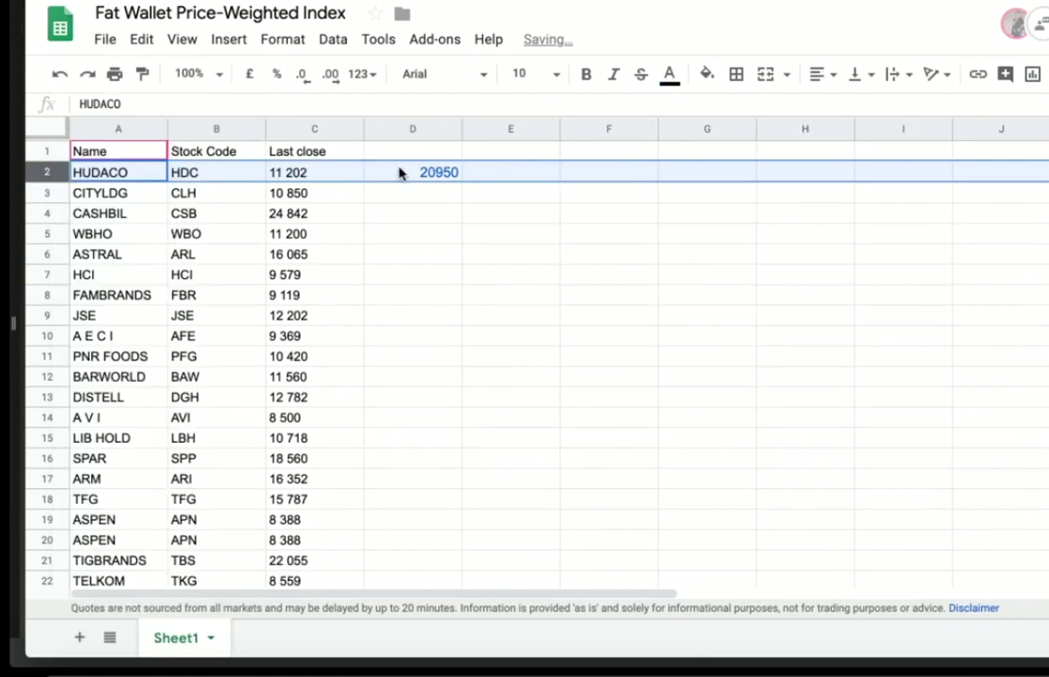
Replace the PSG code in HUDACO's D2 formula so that it reads =googlefinance("JSE:hdc","price")
{"action": "left_click", "coordinate": [423, 175]}
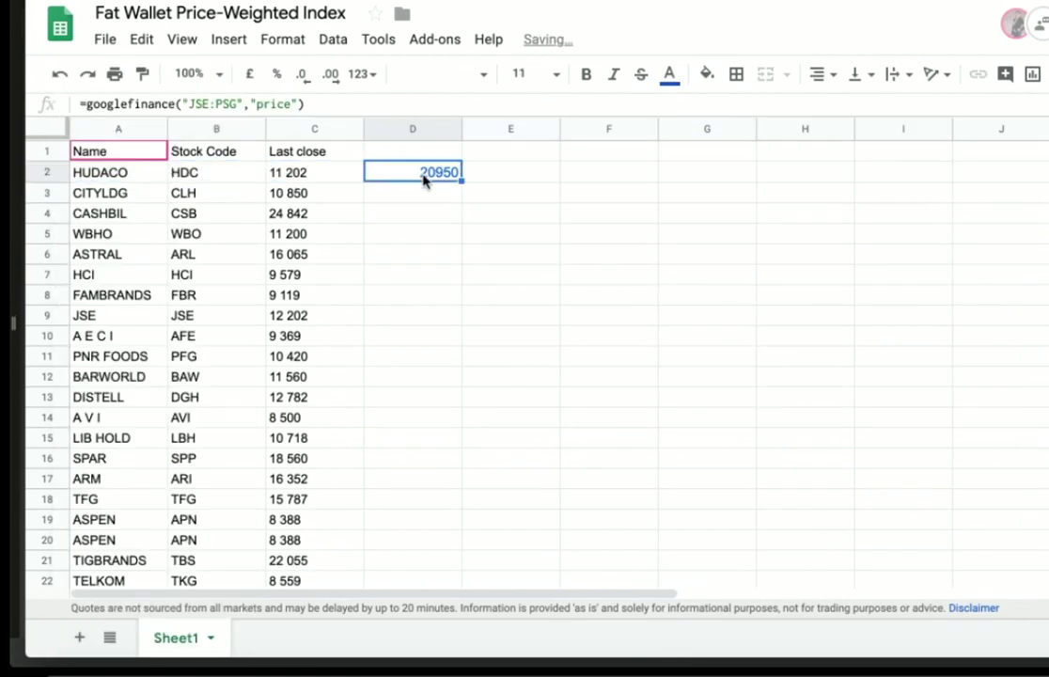
{"action": "left_click", "coordinate": [235, 104]}
{"action": "key", "text": "BackSpace"}
{"action": "key", "text": "BackSpace"}
{"action": "key", "text": "BackSpace"}
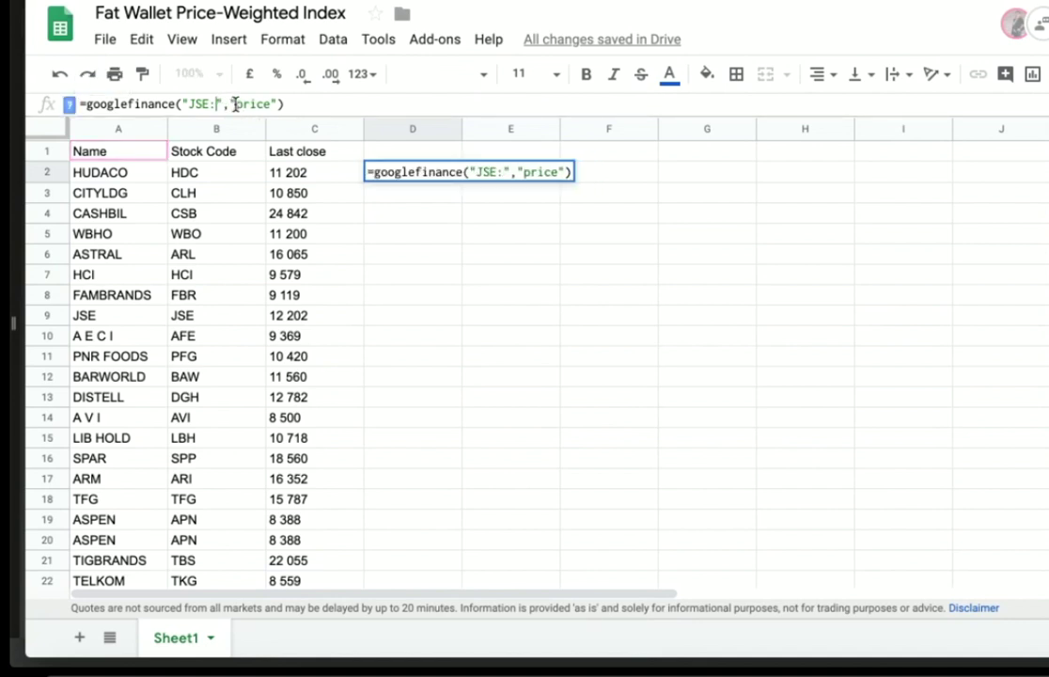
{"action": "type", "text": "hdc"}
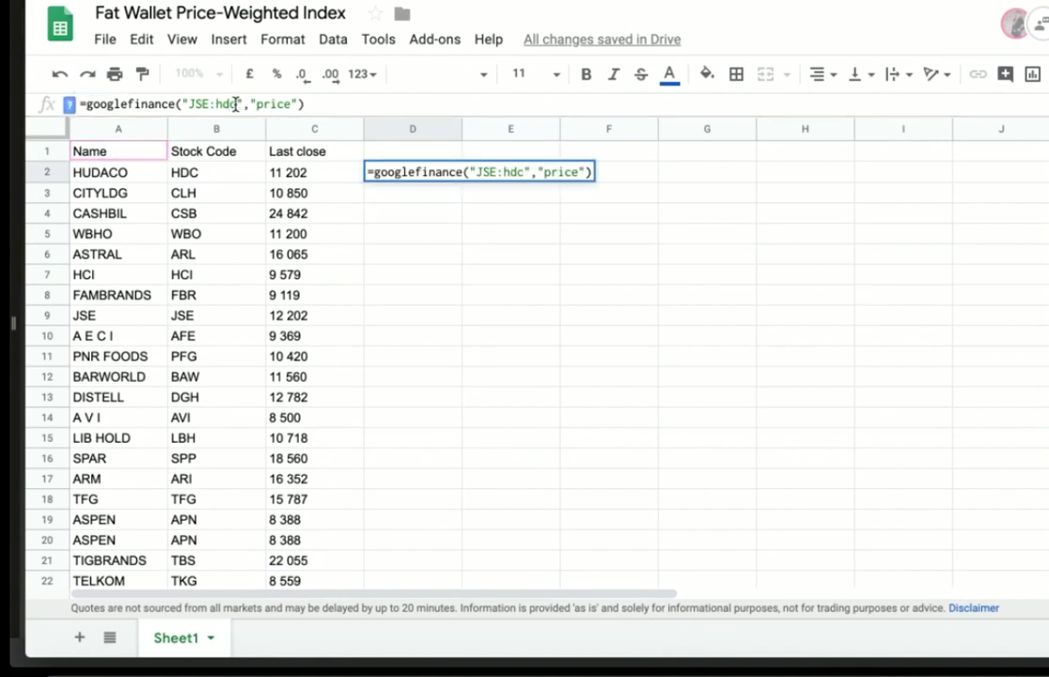
{"action": "key", "text": "Return"}
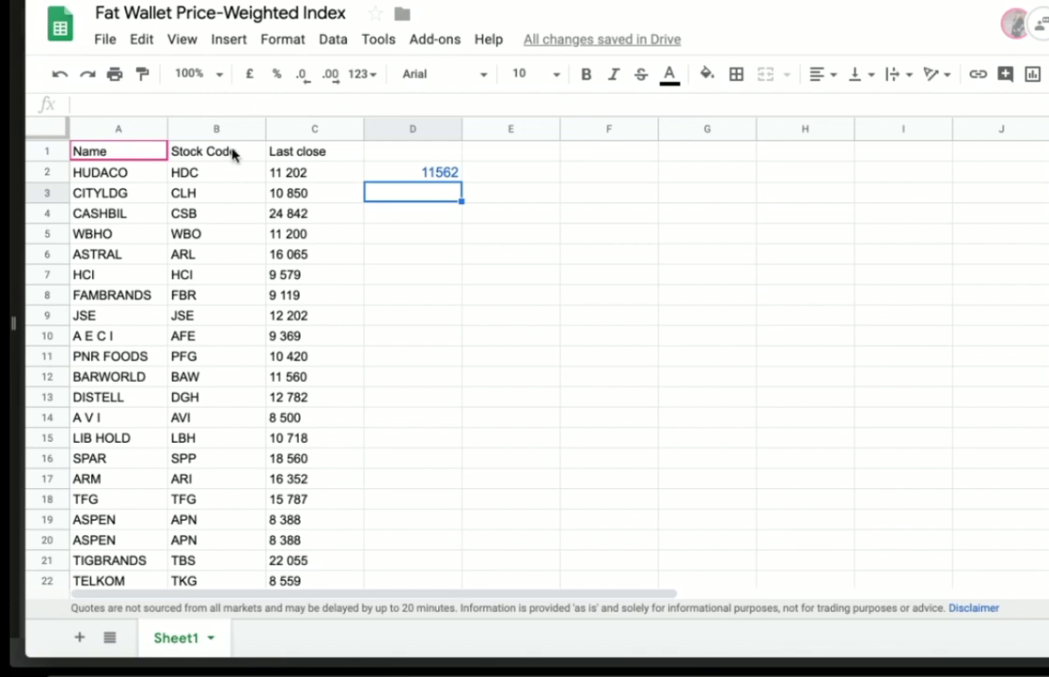
Rename the Last close header in C1 as "Close 7 Aug 19"
{"action": "left_click", "coordinate": [302, 154]}
{"action": "left_click", "coordinate": [115, 101]}
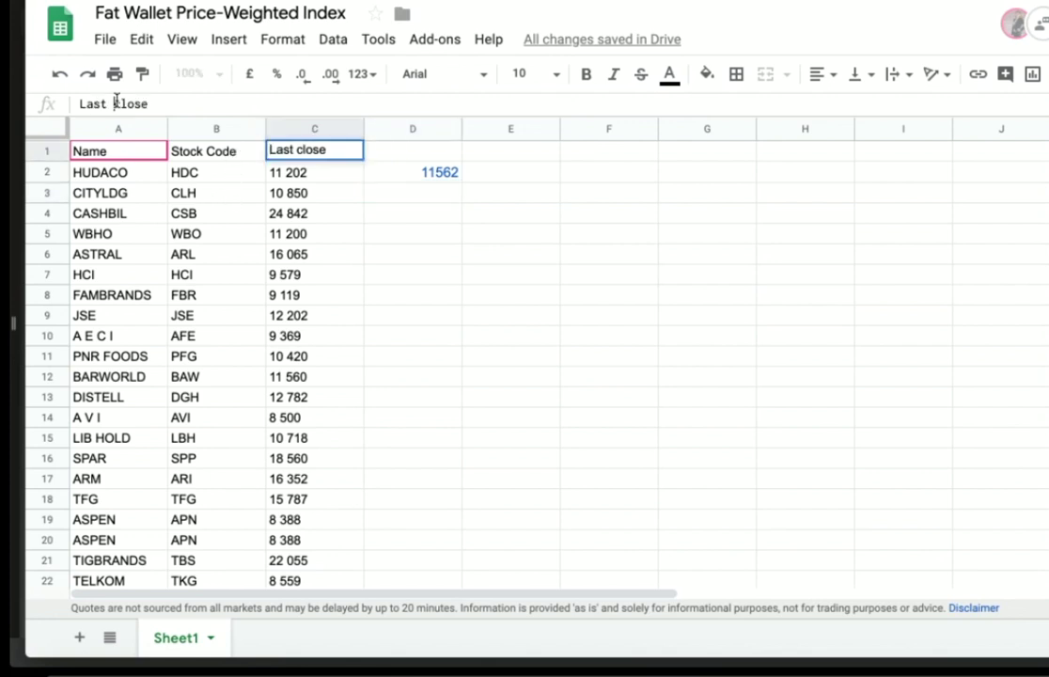
{"action": "key", "text": "BackSpace"}
{"action": "key", "text": "BackSpace"}
{"action": "key", "text": "BackSpace"}
{"action": "key", "text": "BackSpace"}
{"action": "key", "text": "BackSpace"}
{"action": "key", "text": "BackSpace"}
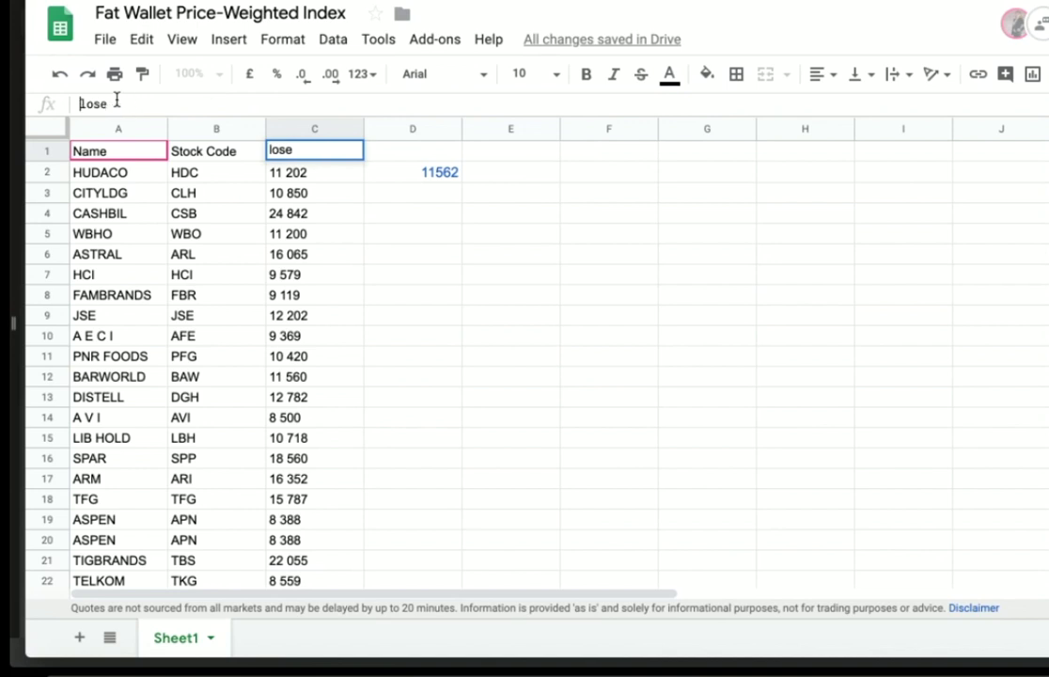
{"action": "type", "text": "Close"}
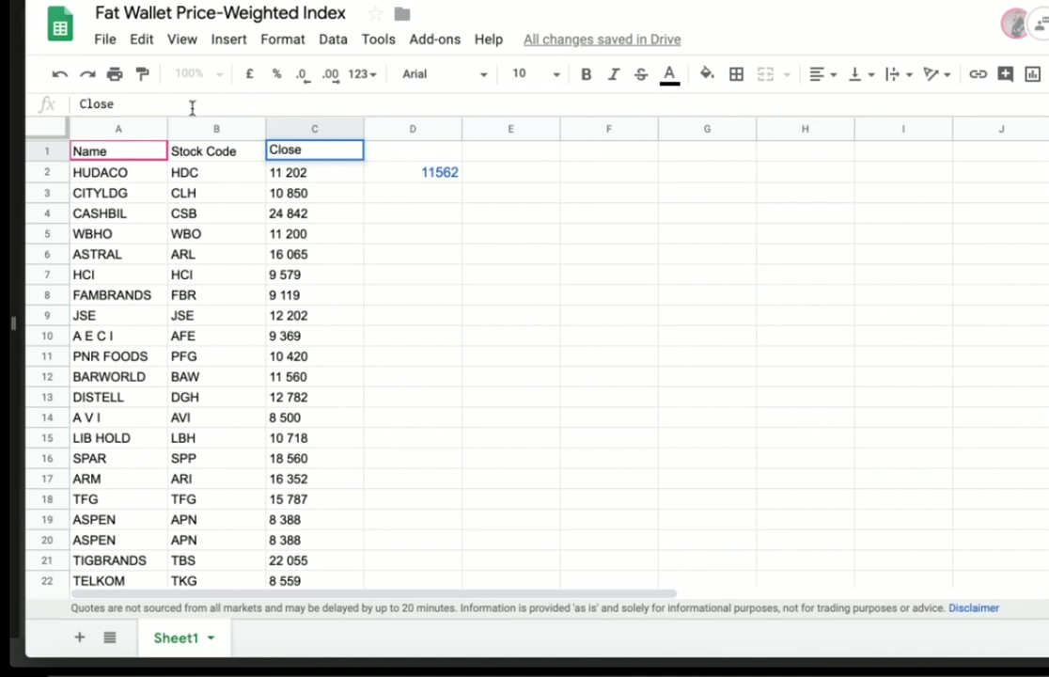
{"action": "type", "text": " 7 Aug 19"}
{"action": "key", "text": "Return"}
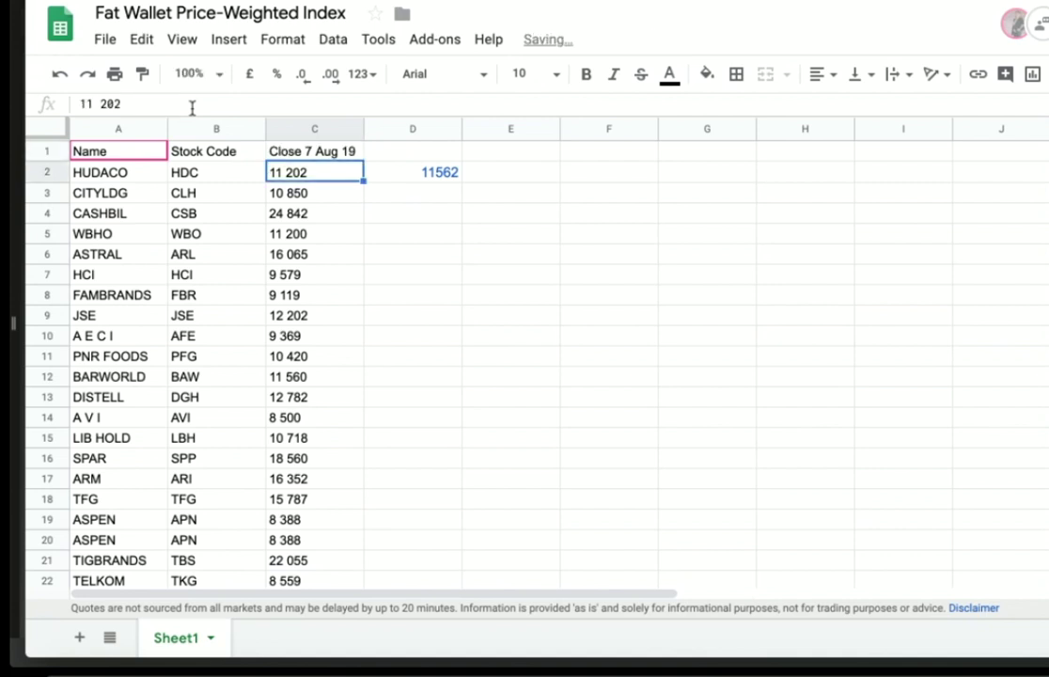
Enter the header "Delayed price" in D1 above the googlefinance price
{"action": "left_click", "coordinate": [412, 152]}
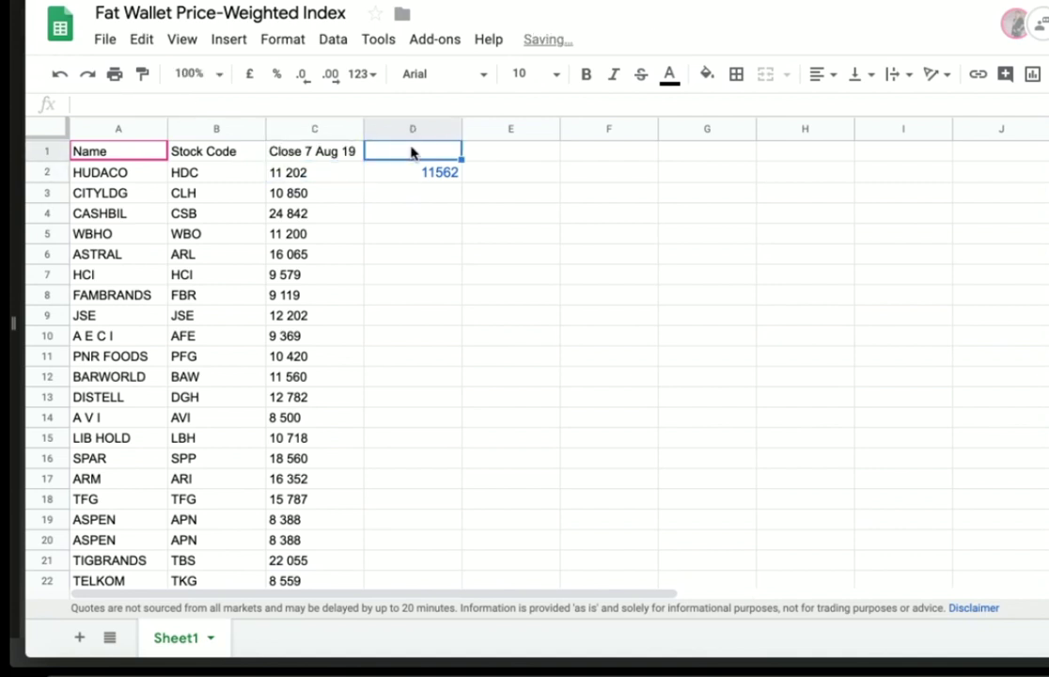
{"action": "type", "text": "De"}
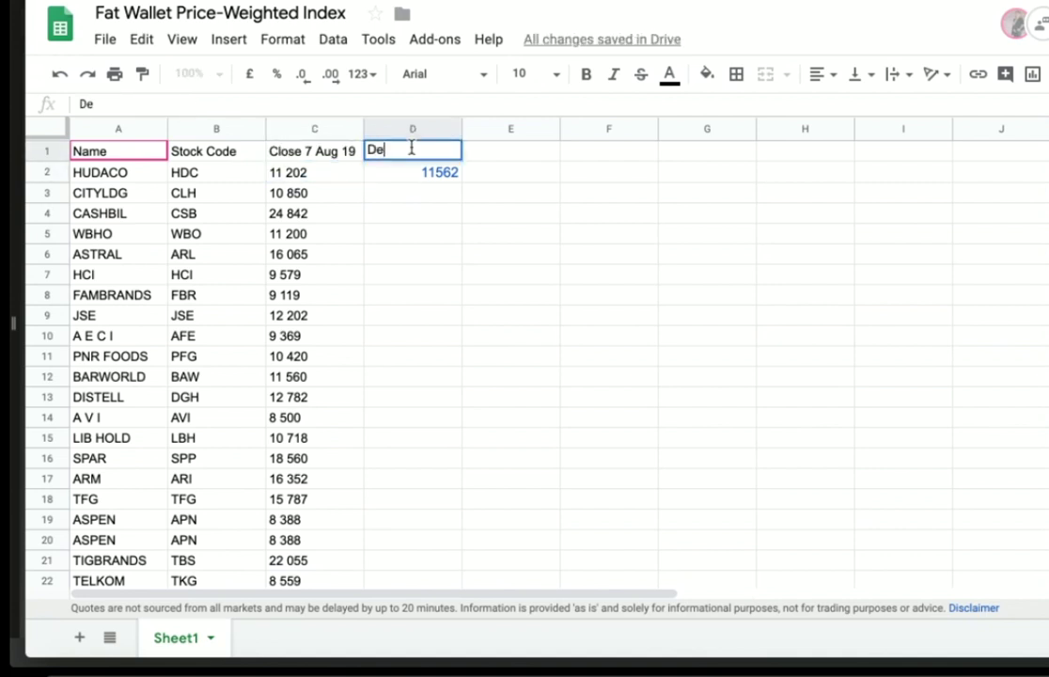
{"action": "type", "text": "layed price"}
{"action": "key", "text": "Return"}
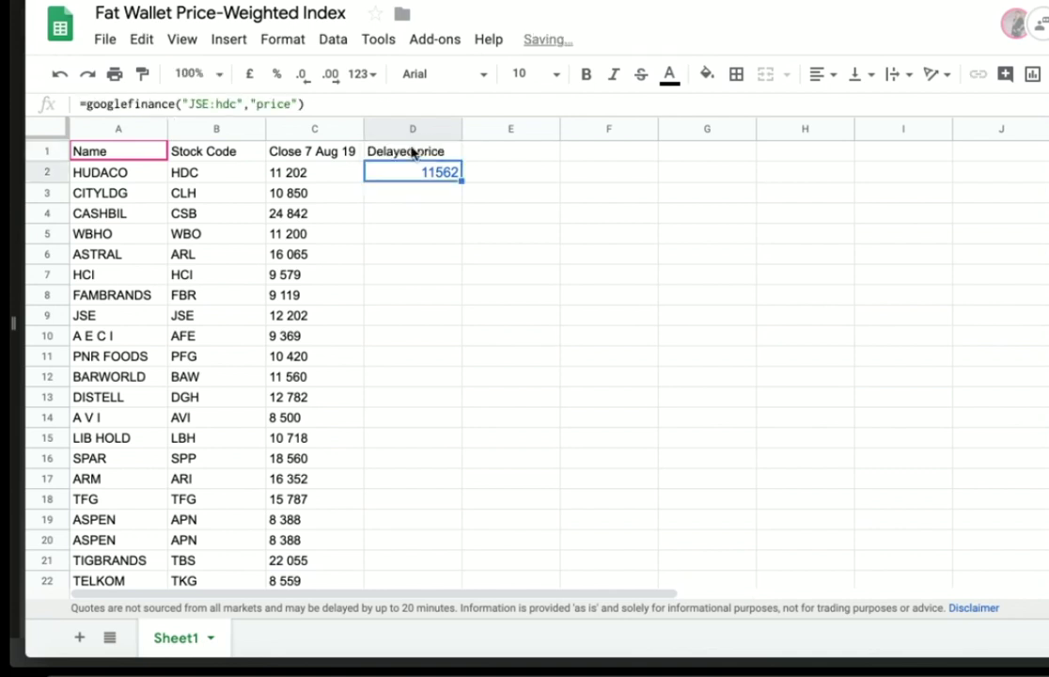
{"action": "left_click", "coordinate": [508, 179]}
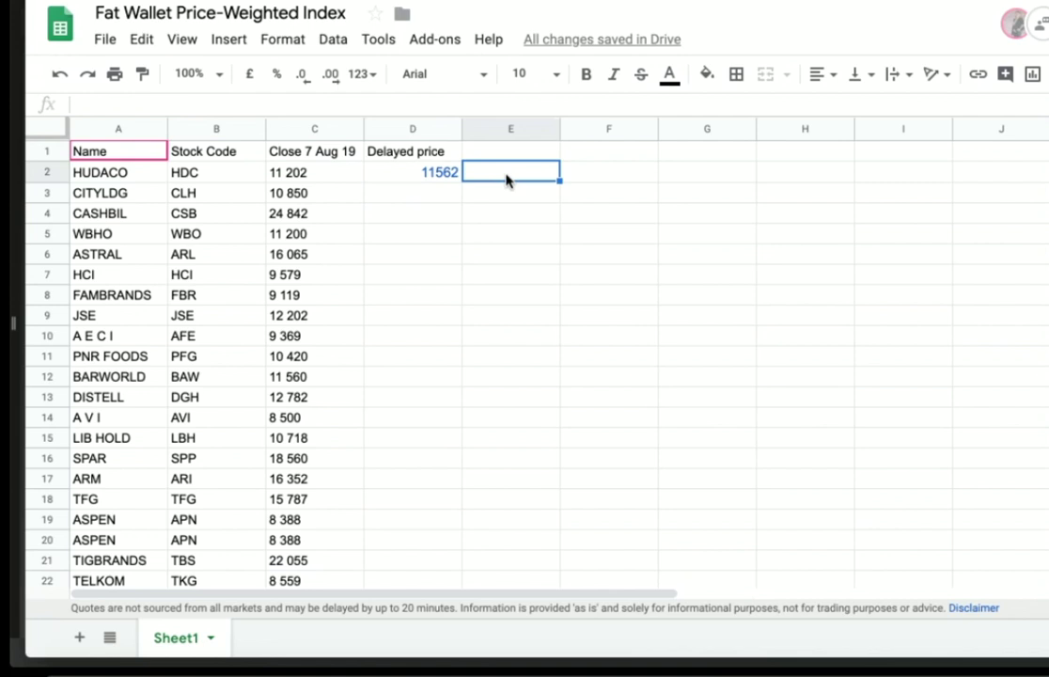
{"action": "key", "text": "Up"}
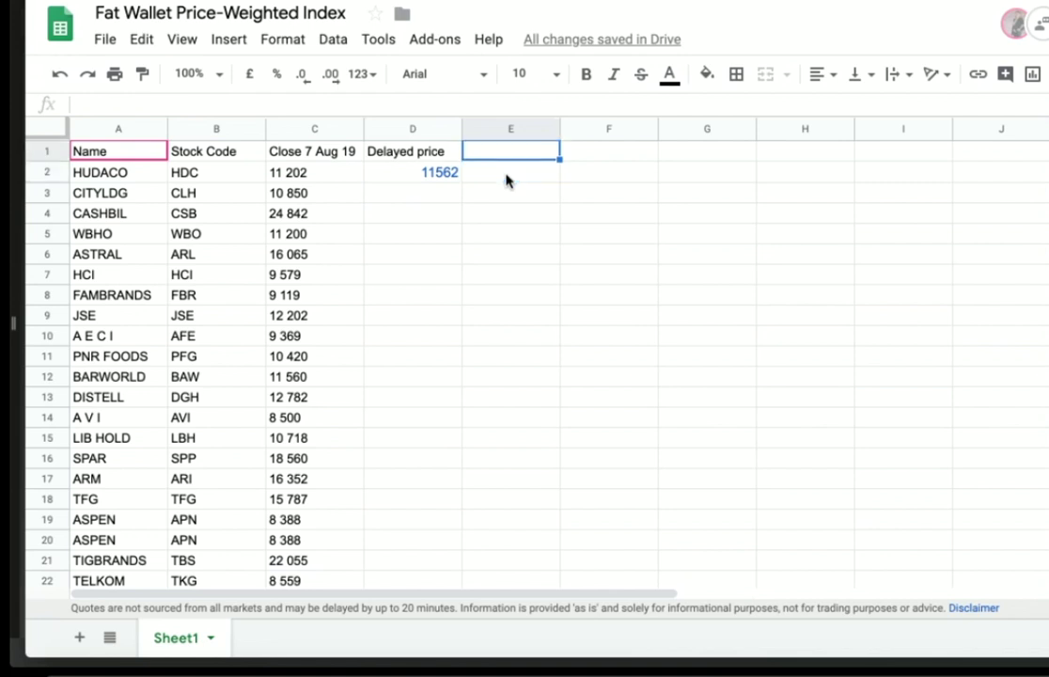
{"action": "type", "text": "%"}
{"action": "key", "text": "BackSpace"}
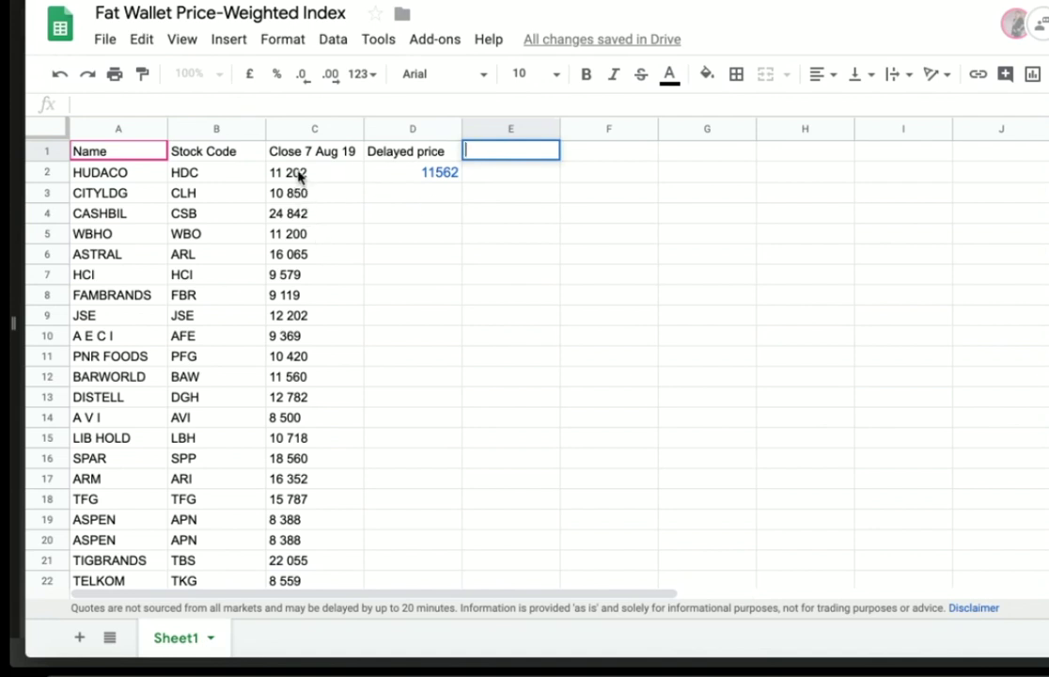
Enter the formula =SUM(C40) in C41, directly below the last closing price
{"action": "scroll", "coordinate": [303, 363], "scroll_direction": "down", "scroll_amount": 3}
{"action": "scroll", "coordinate": [303, 363], "scroll_direction": "down", "scroll_amount": 8}
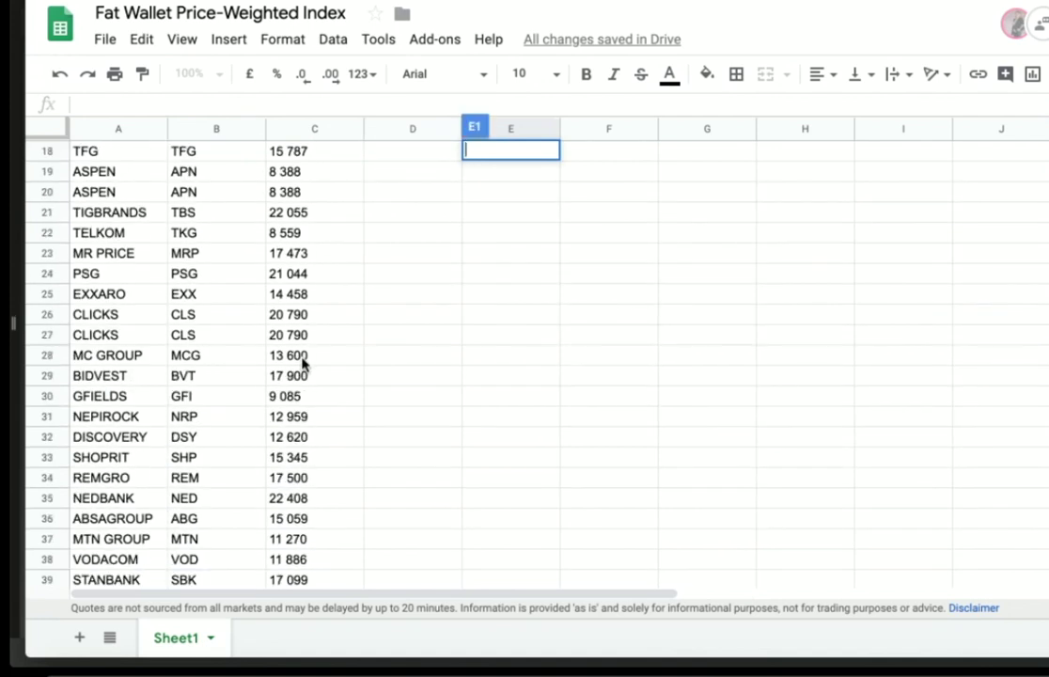
{"action": "left_click", "coordinate": [295, 439]}
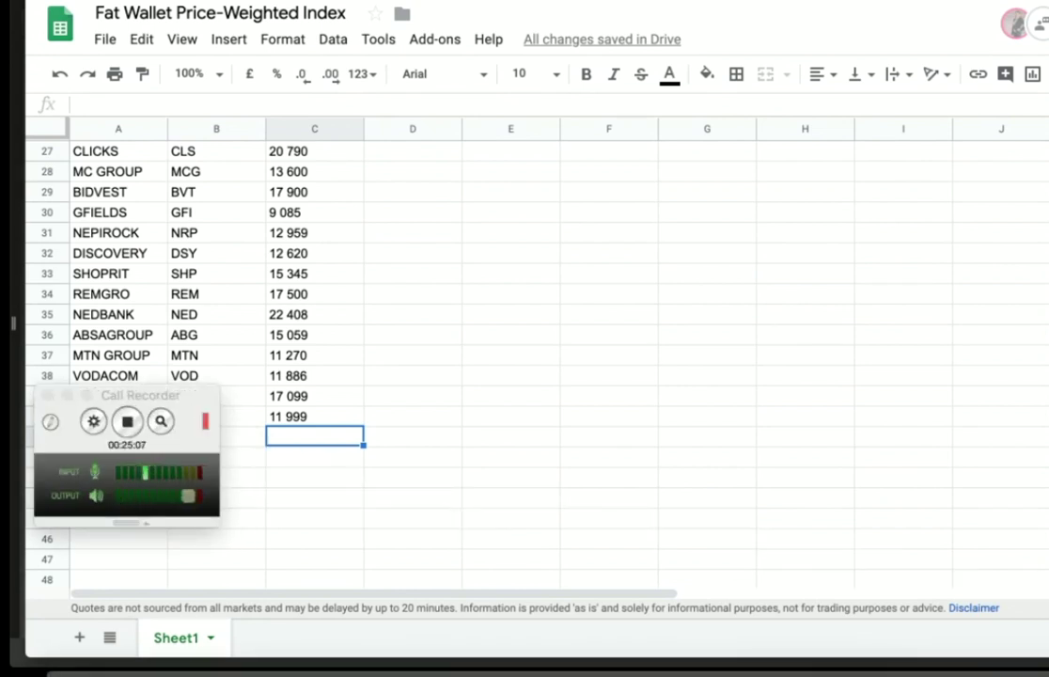
{"action": "type", "text": "=SUM("}
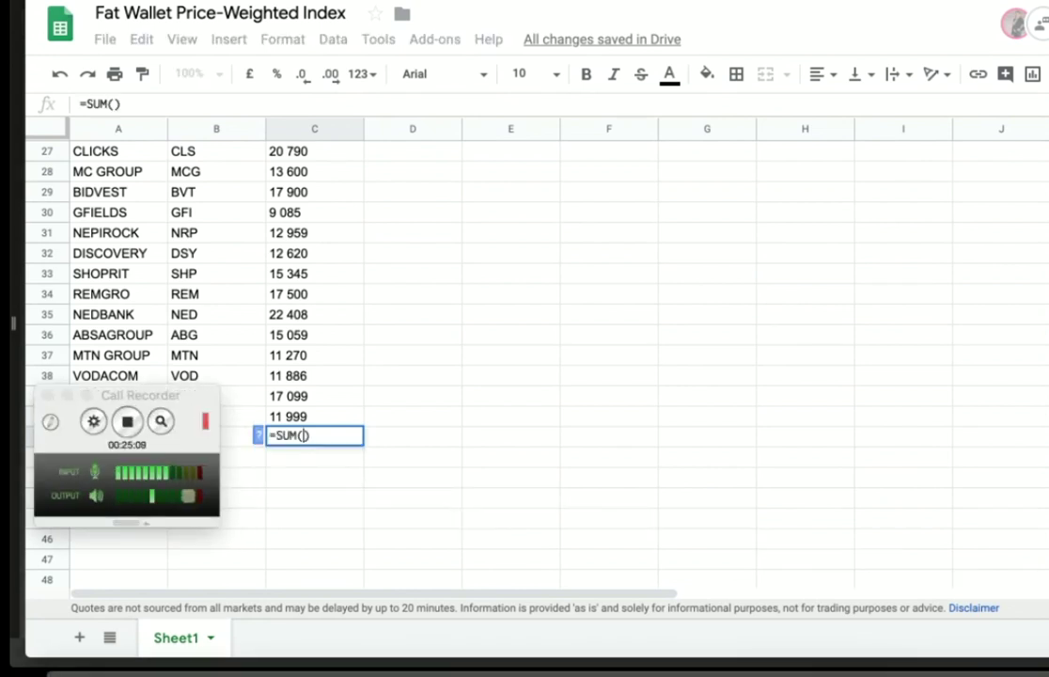
{"action": "scroll", "coordinate": [325, 279], "scroll_direction": "up", "scroll_amount": 4}
{"action": "scroll", "coordinate": [326, 279], "scroll_direction": "right", "scroll_amount": 1}
{"action": "scroll", "coordinate": [325, 279], "scroll_direction": "up", "scroll_amount": 5}
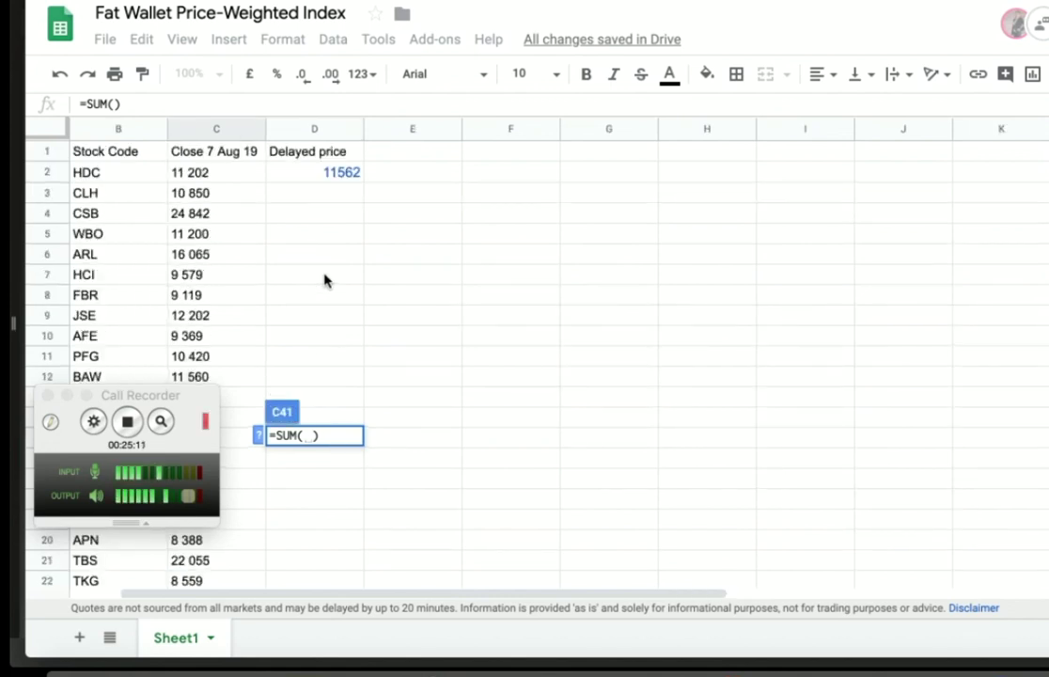
{"action": "left_click", "coordinate": [204, 173]}
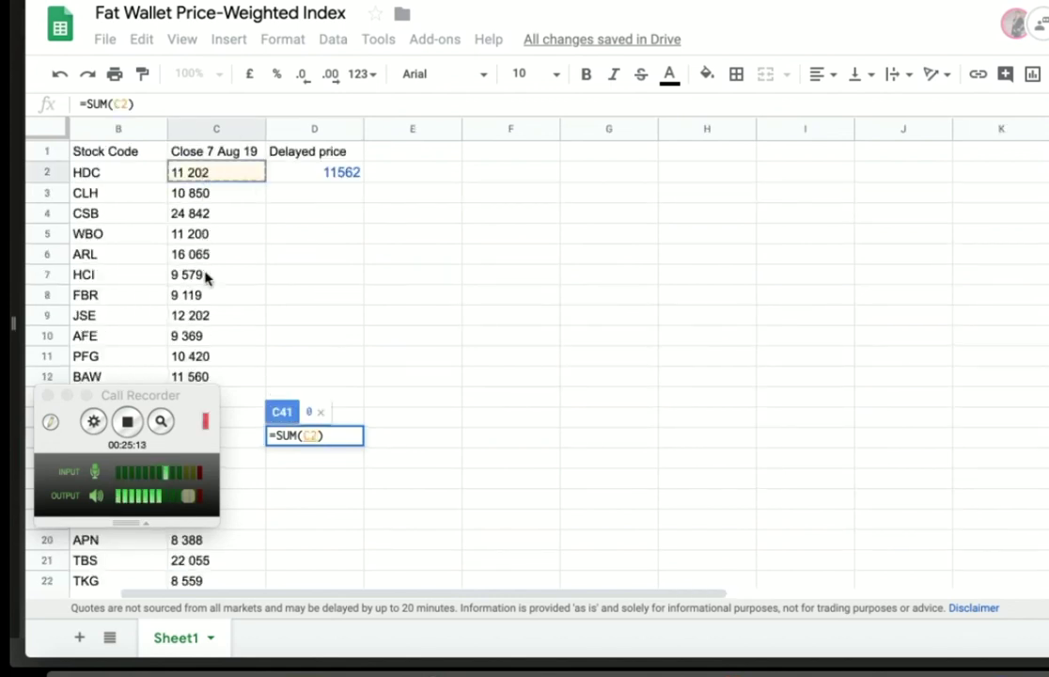
{"action": "scroll", "coordinate": [206, 278], "scroll_direction": "down", "scroll_amount": 9}
{"action": "scroll", "coordinate": [206, 278], "scroll_direction": "left", "scroll_amount": 1}
{"action": "scroll", "coordinate": [296, 378], "scroll_direction": "down", "scroll_amount": 1}
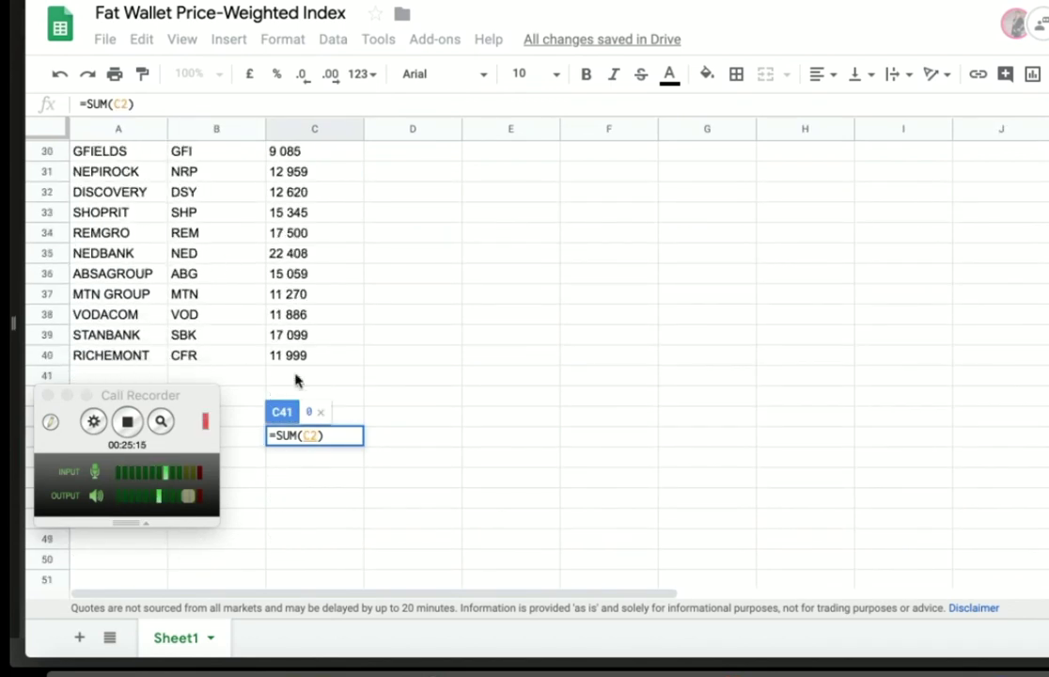
{"action": "left_click", "coordinate": [303, 355]}
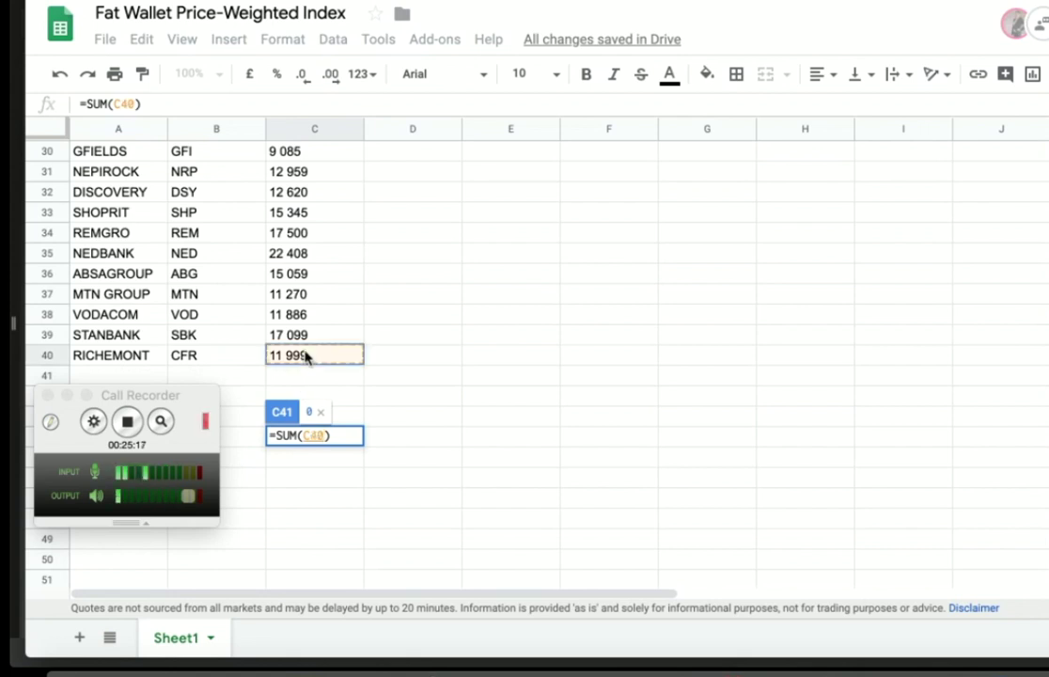
{"action": "key", "text": "Return"}
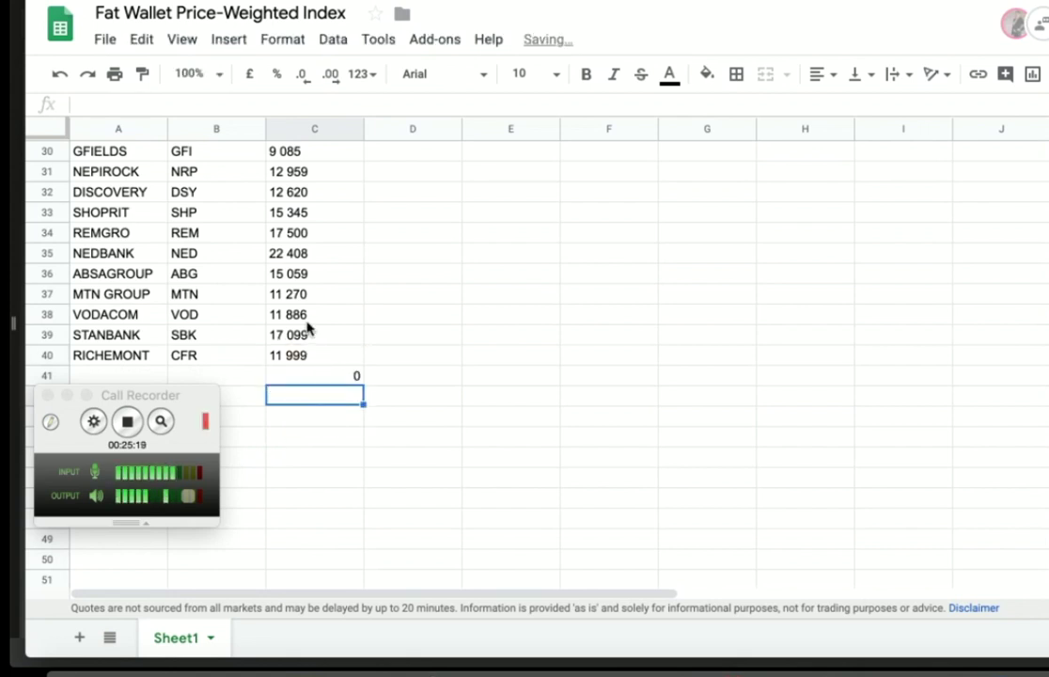
Remove the space from HUDACO's closing price in C2 so that it reads 11202
{"action": "scroll", "coordinate": [299, 435], "scroll_direction": "up", "scroll_amount": 5}
{"action": "scroll", "coordinate": [298, 434], "scroll_direction": "up", "scroll_amount": 5}
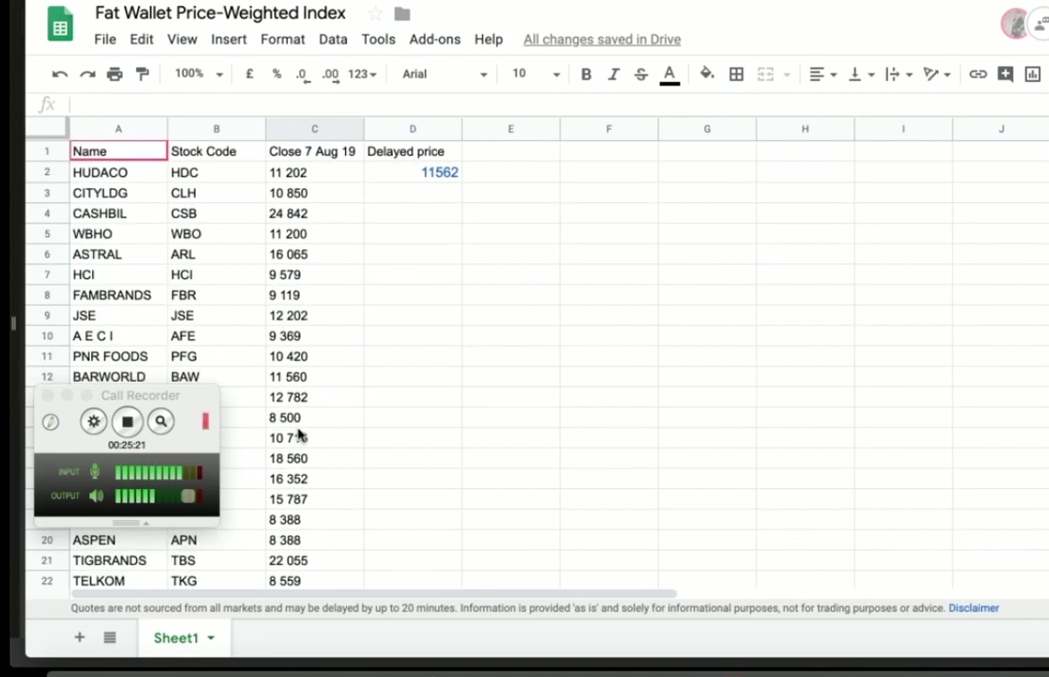
{"action": "left_click", "coordinate": [309, 175]}
{"action": "left_click", "coordinate": [95, 103]}
{"action": "key", "text": "BackSpace"}
{"action": "key", "text": "Return"}
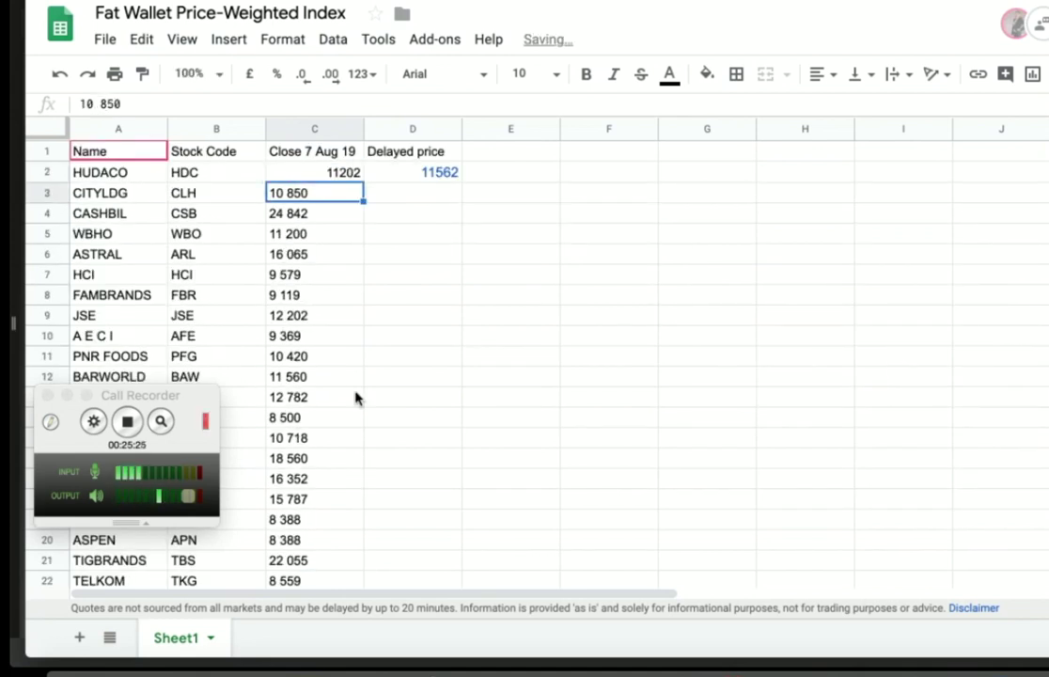
Copy the SUM formula from C41 into D41 under the Delayed price column
{"action": "scroll", "coordinate": [356, 395], "scroll_direction": "down", "scroll_amount": 10}
{"action": "scroll", "coordinate": [357, 396], "scroll_direction": "up", "scroll_amount": 10}
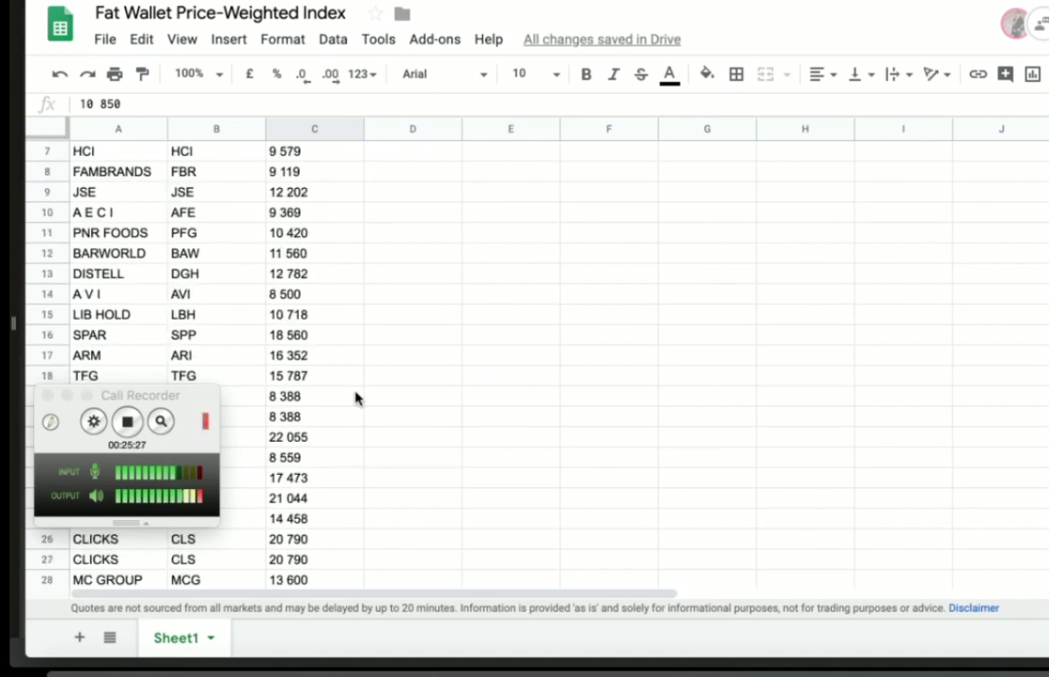
{"action": "left_click", "coordinate": [329, 130]}
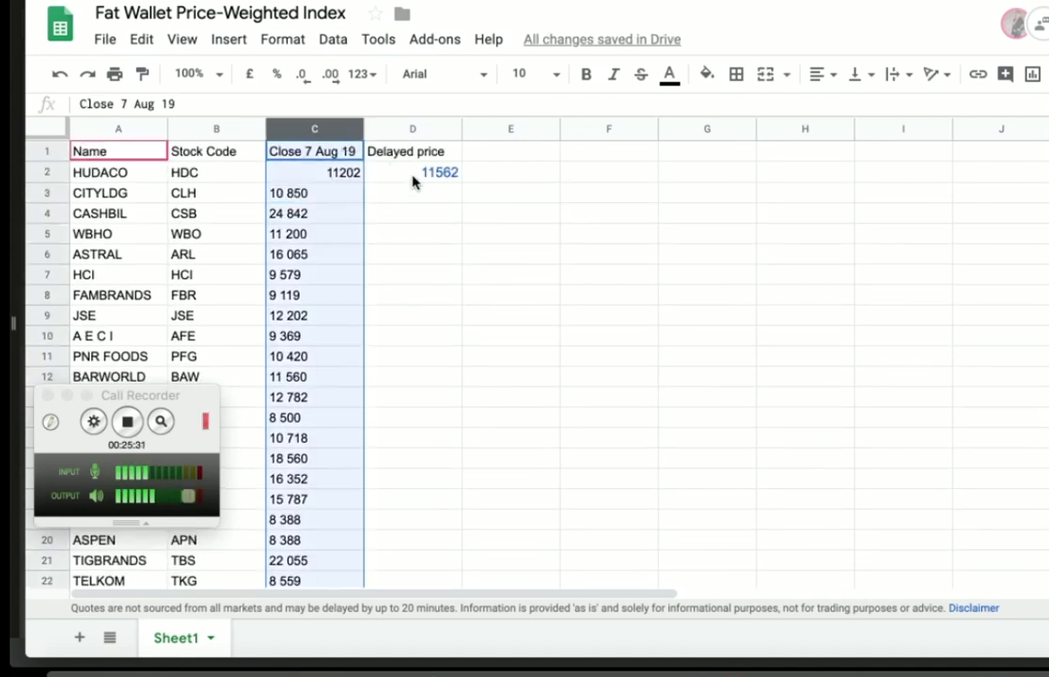
{"action": "scroll", "coordinate": [391, 310], "scroll_direction": "down", "scroll_amount": 8}
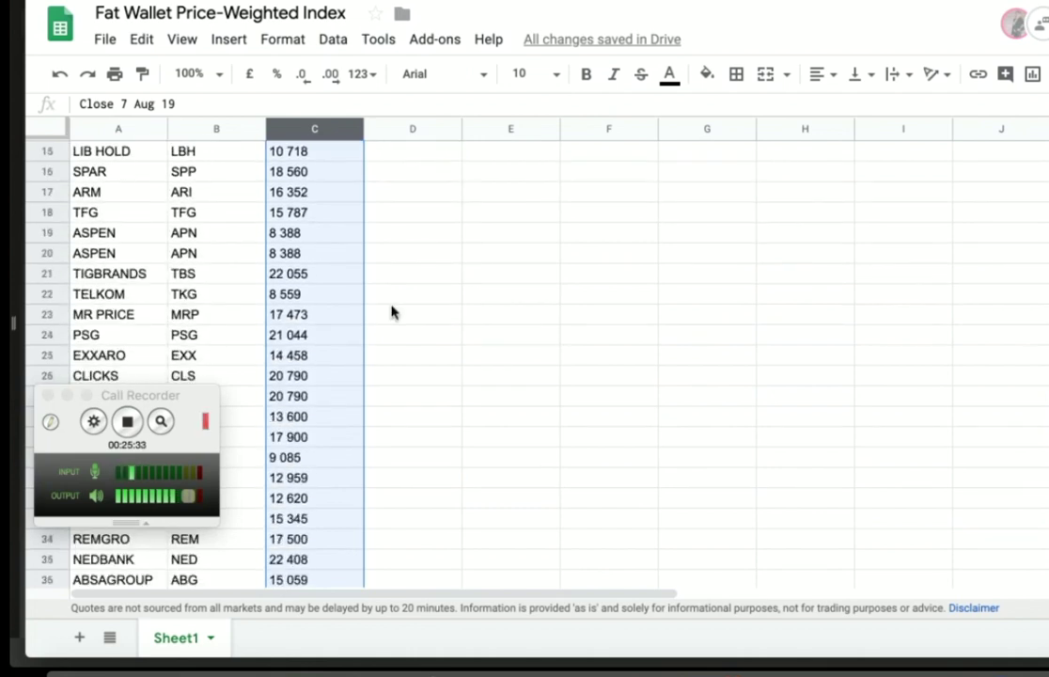
{"action": "scroll", "coordinate": [391, 310], "scroll_direction": "down", "scroll_amount": 1}
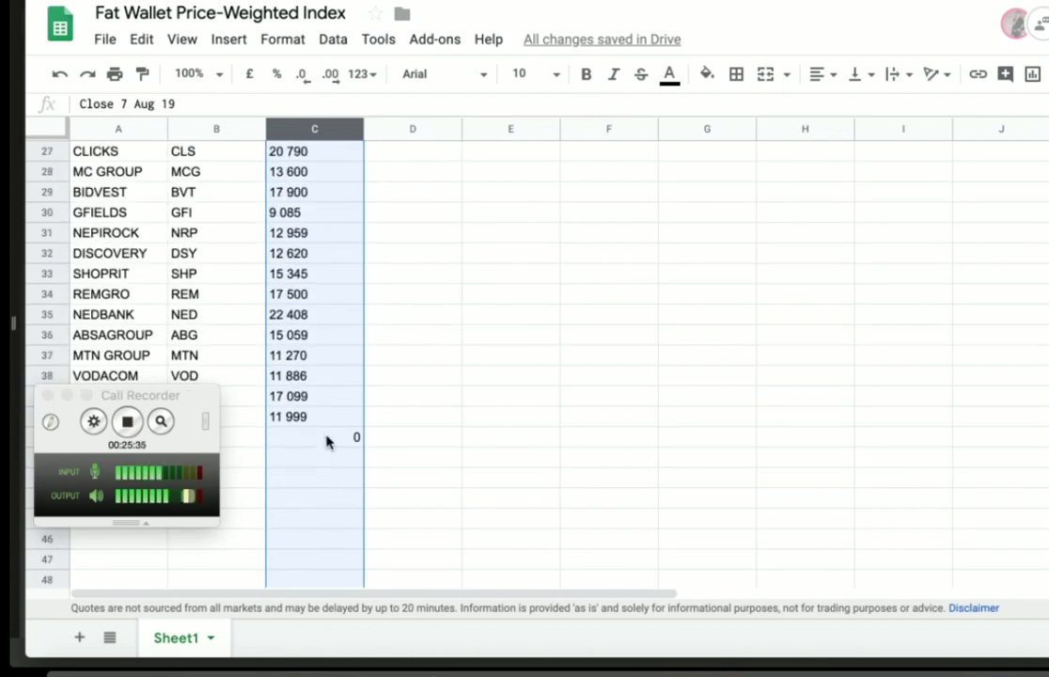
{"action": "left_click", "coordinate": [326, 438]}
{"action": "key", "text": "ctrl+c"}
{"action": "key", "text": "Right"}
{"action": "key", "text": "ctrl+v"}
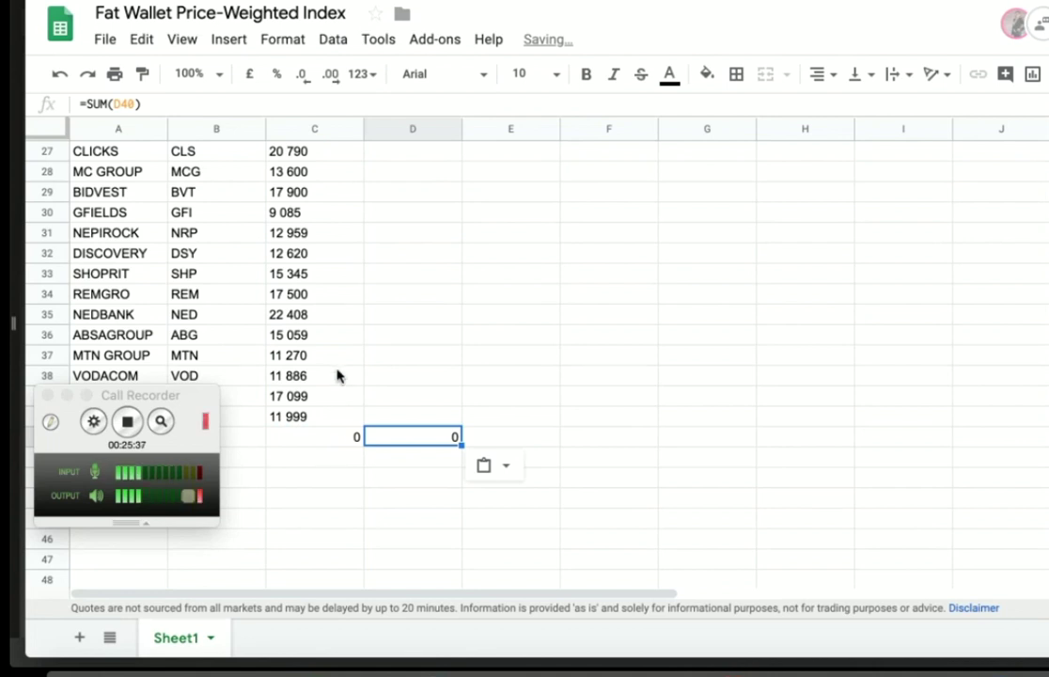
{"action": "left_click", "coordinate": [407, 440]}
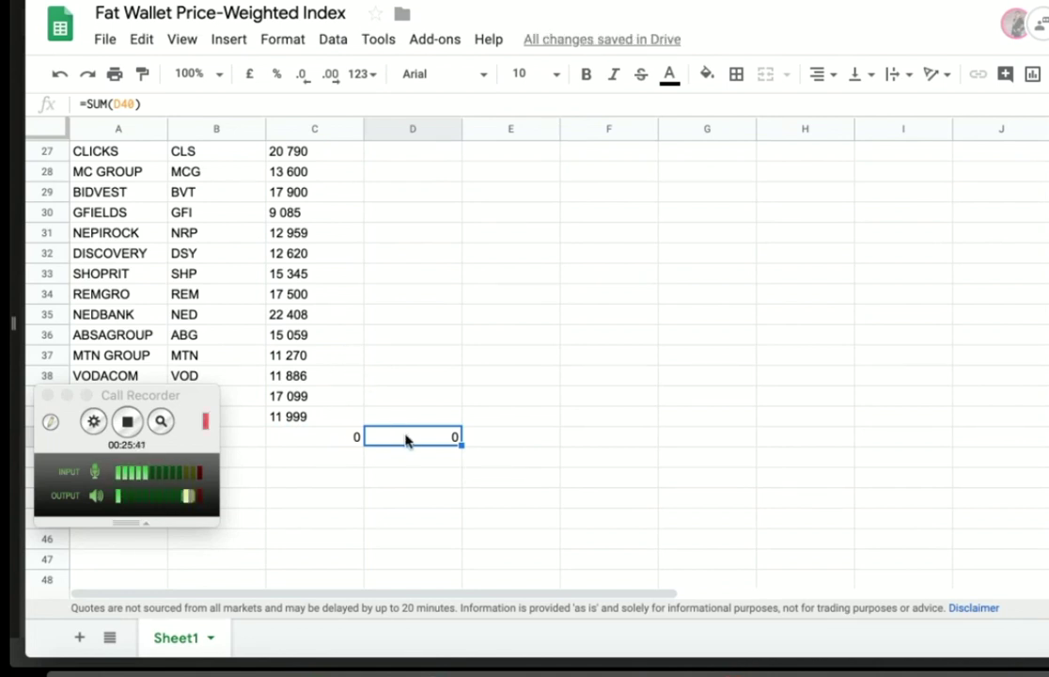
Extend the SUM formula in C41 to cover the range C2:C40
{"action": "left_click", "coordinate": [315, 436]}
{"action": "left_click", "coordinate": [114, 104]}
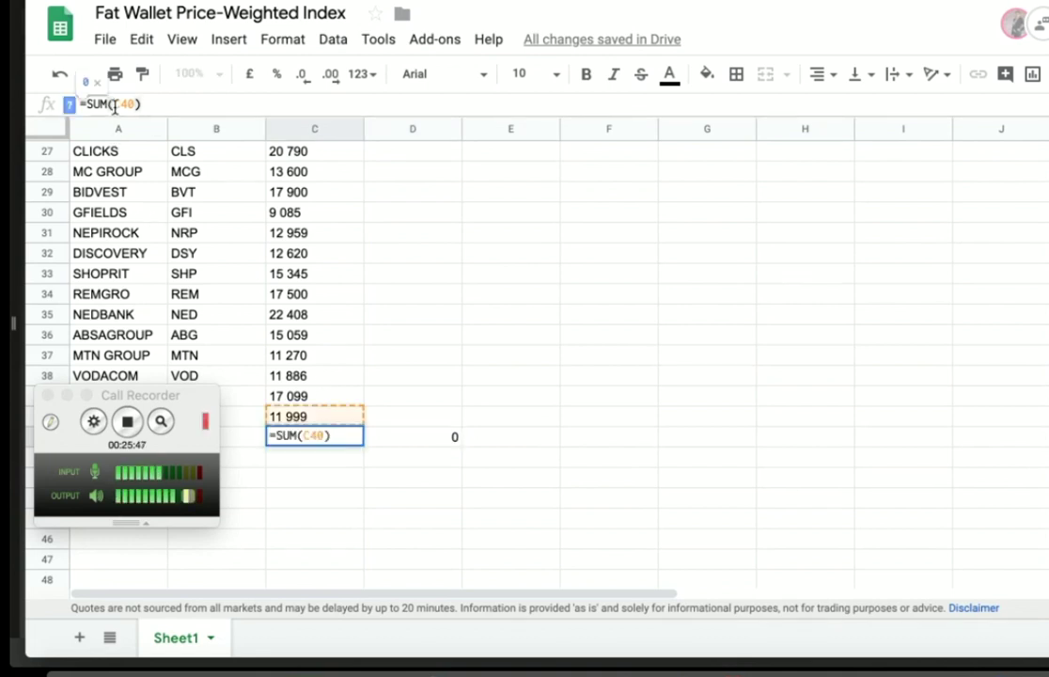
{"action": "type", "text": "c"}
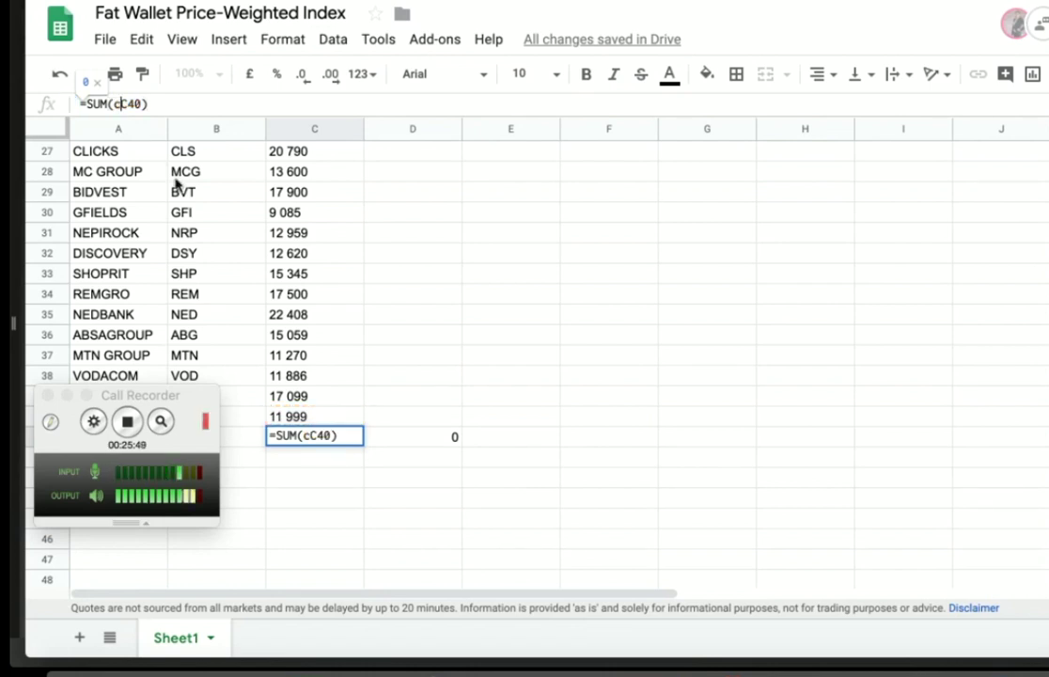
{"action": "type", "text": ":"}
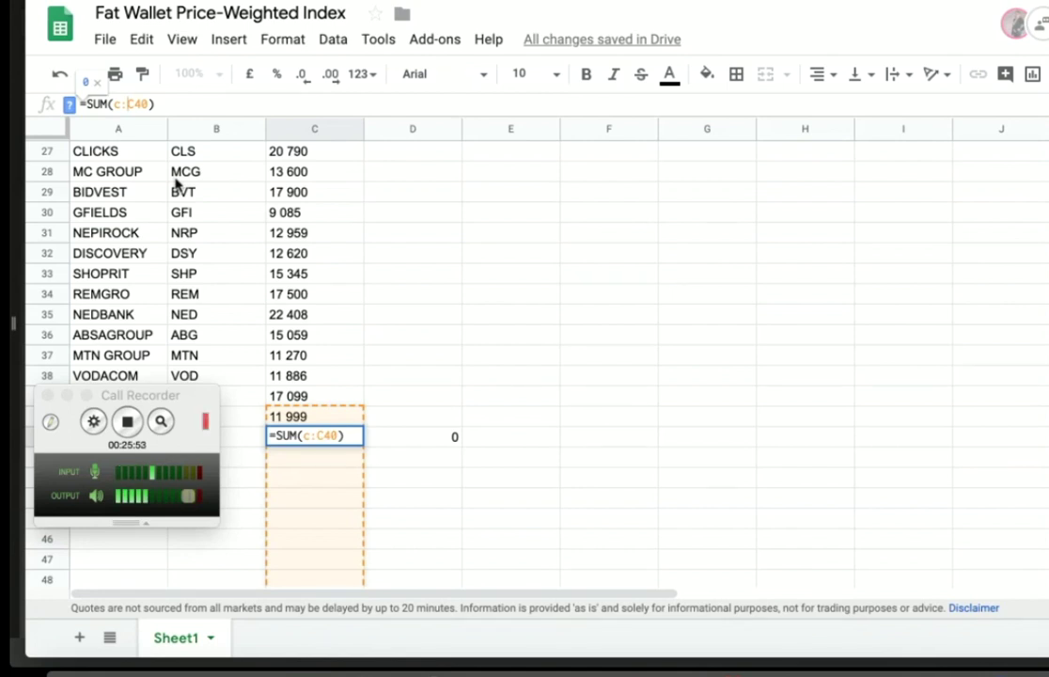
{"action": "type", "text": "1"}
{"action": "key", "text": "BackSpace"}
{"action": "type", "text": "2"}
{"action": "key", "text": "Return"}
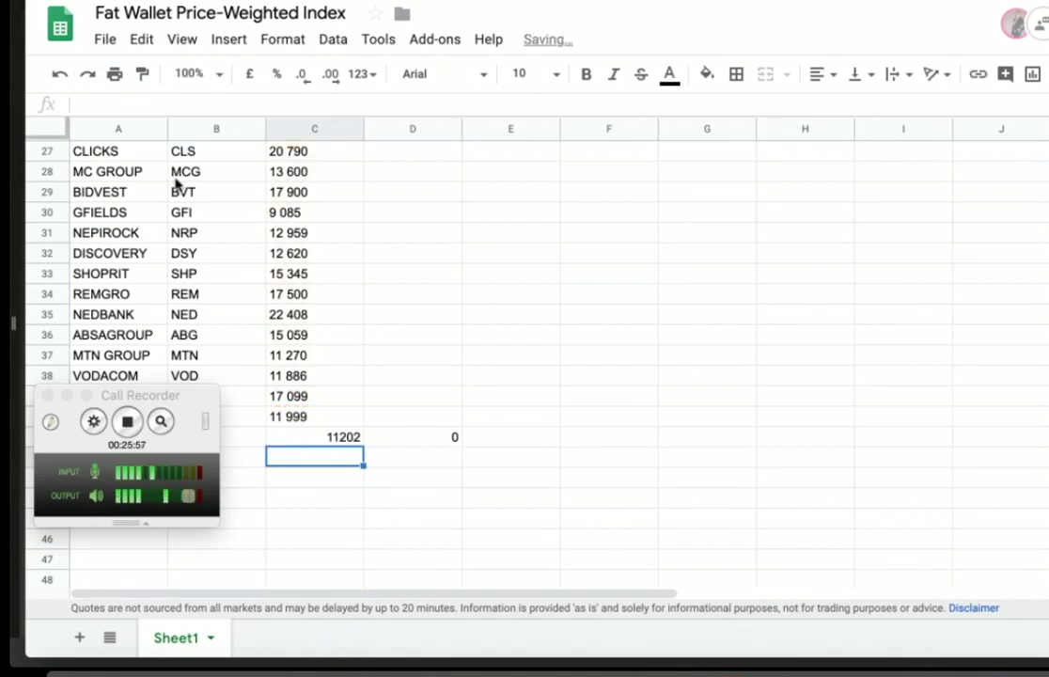
Copy the extended total formula from C41 into D41 so that it sums D2:D40
{"action": "left_click", "coordinate": [345, 440]}
{"action": "key", "text": "ctrl+c"}
{"action": "key", "text": "Right"}
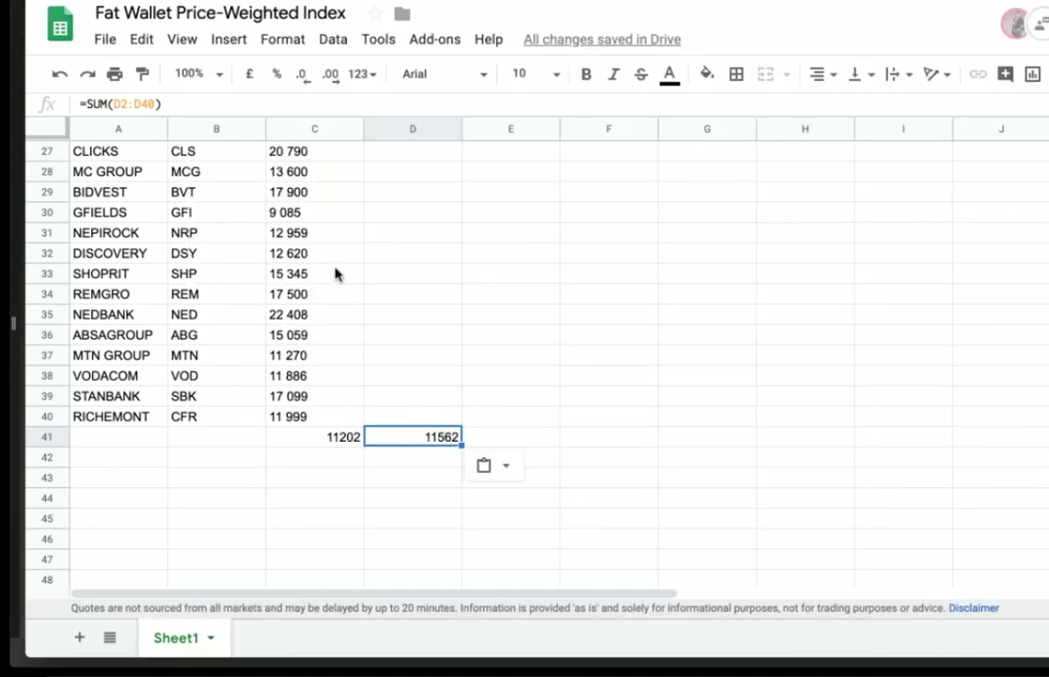
Remove the spaces from the closing prices in C3, C4 and C5, making them 10850, 24842 and 11200
{"action": "scroll", "coordinate": [336, 276], "scroll_direction": "up", "scroll_amount": 7}
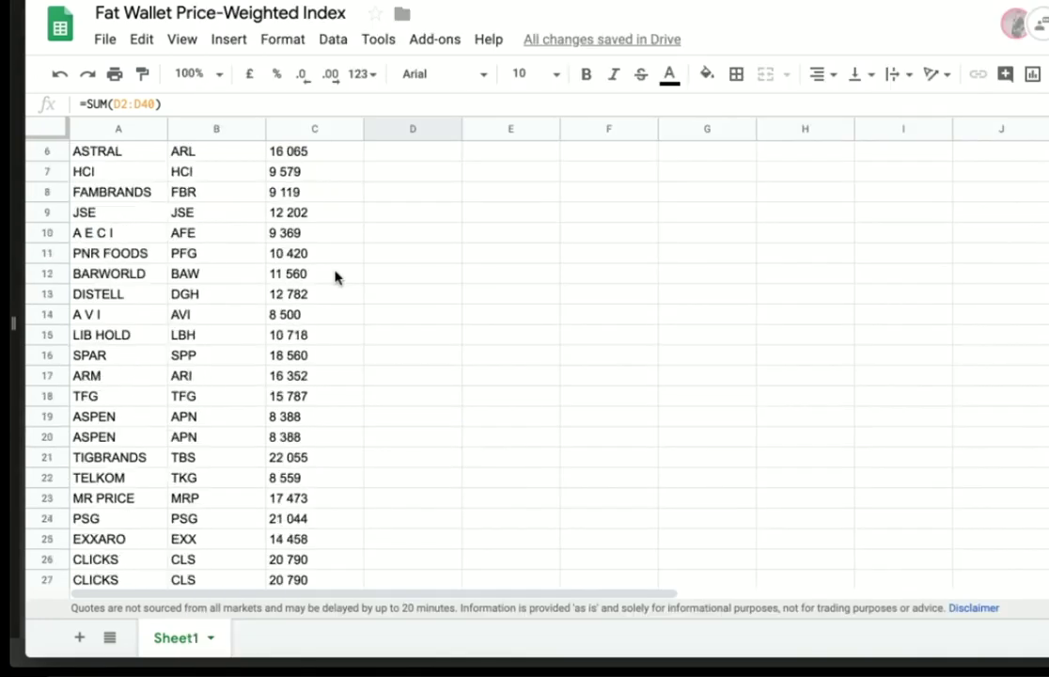
{"action": "scroll", "coordinate": [336, 275], "scroll_direction": "up", "scroll_amount": 2}
{"action": "left_click", "coordinate": [275, 195]}
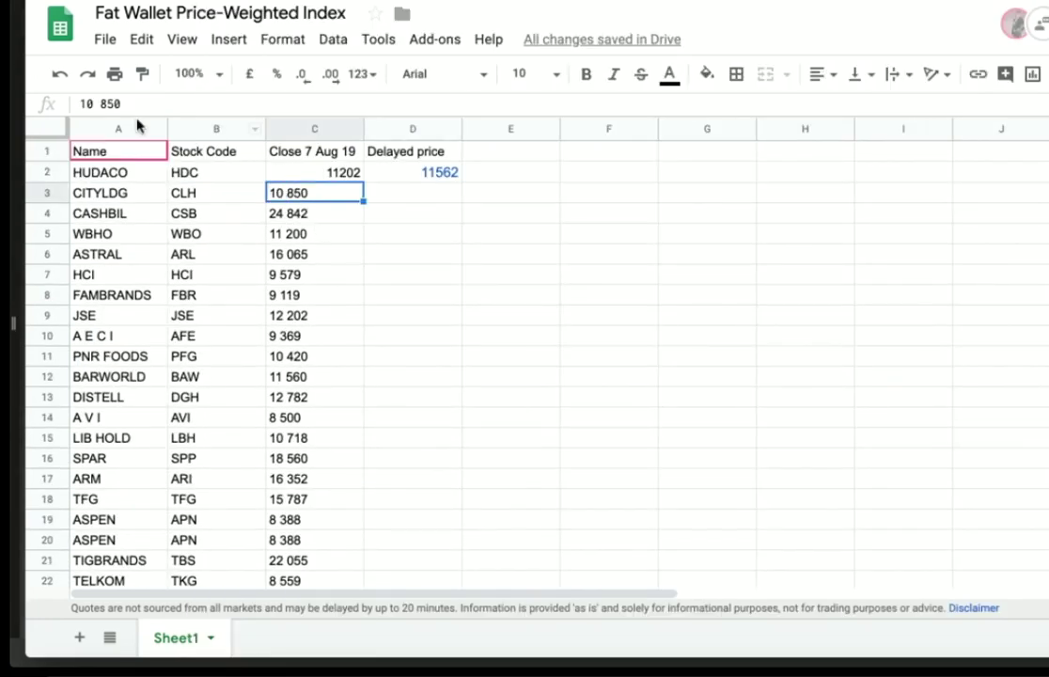
{"action": "left_click", "coordinate": [101, 104]}
{"action": "key", "text": "BackSpace"}
{"action": "key", "text": "Return"}
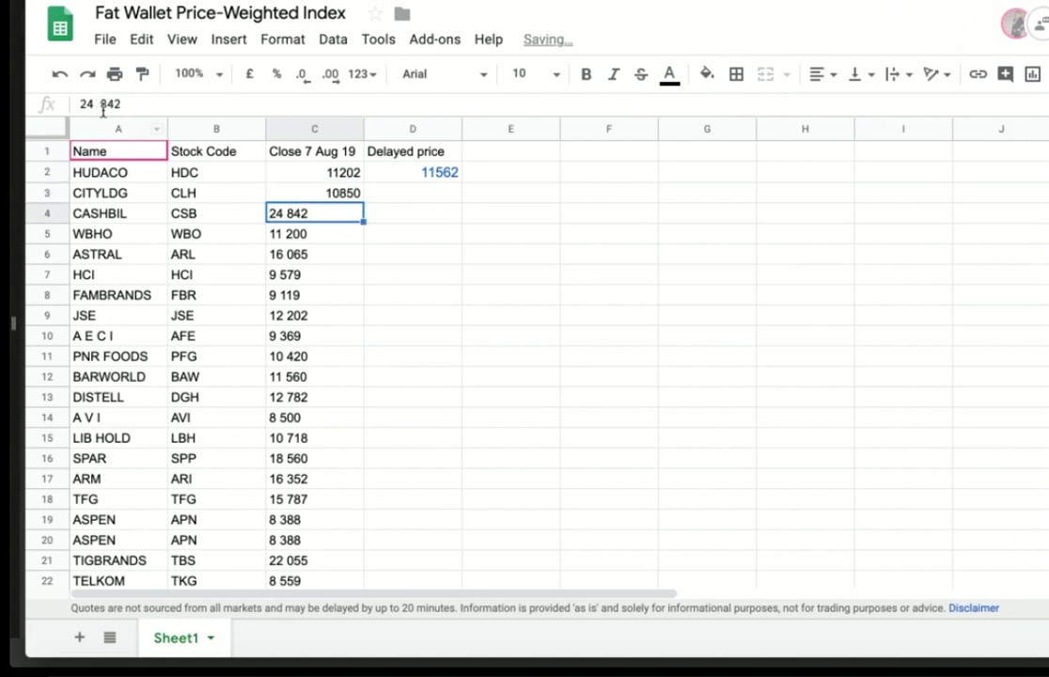
{"action": "left_click", "coordinate": [103, 105]}
{"action": "key", "text": "BackSpace"}
{"action": "key", "text": "Return"}
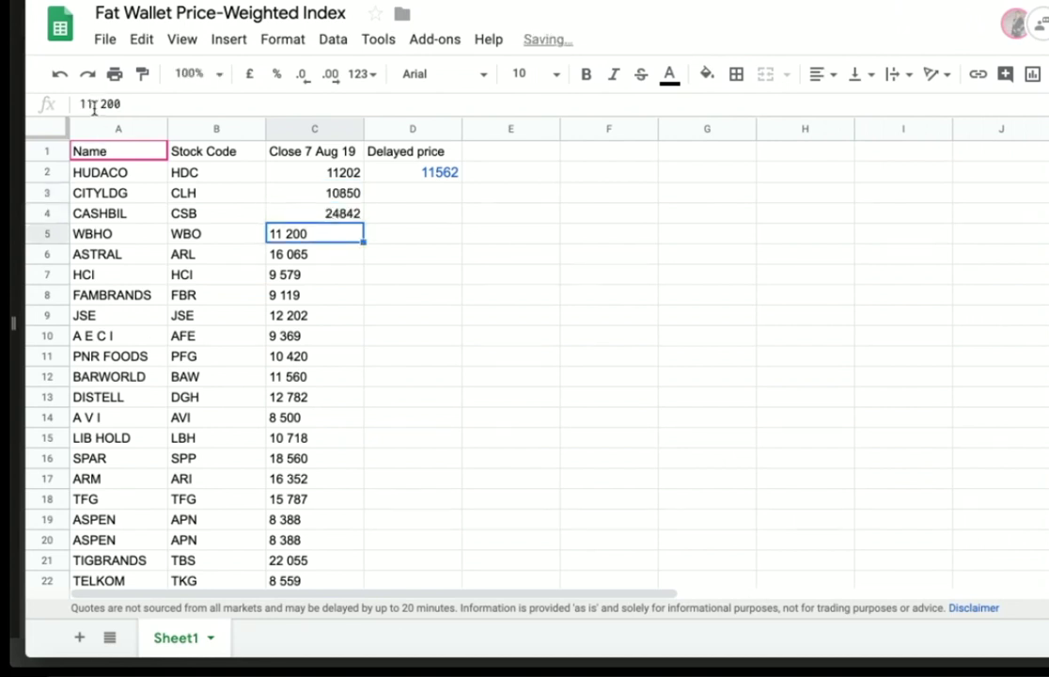
{"action": "left_click", "coordinate": [100, 104]}
{"action": "key", "text": "BackSpace"}
{"action": "key", "text": "Return"}
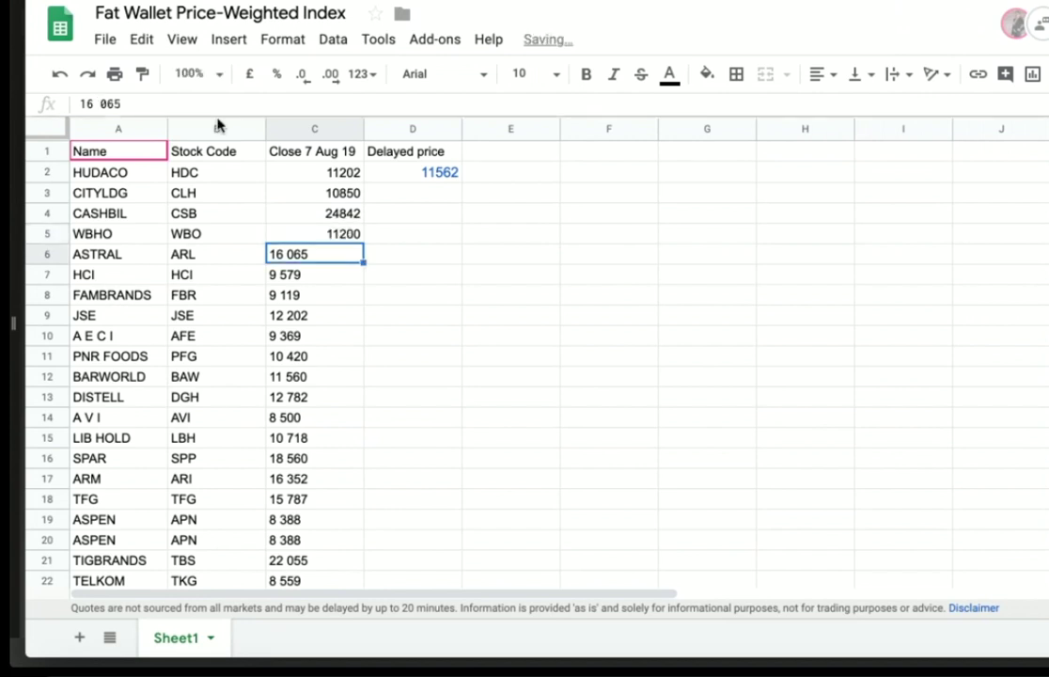
Strip all spaces from column C by finding every space in Sheet1!C:C and replacing it with nothing
{"action": "left_click", "coordinate": [313, 137]}
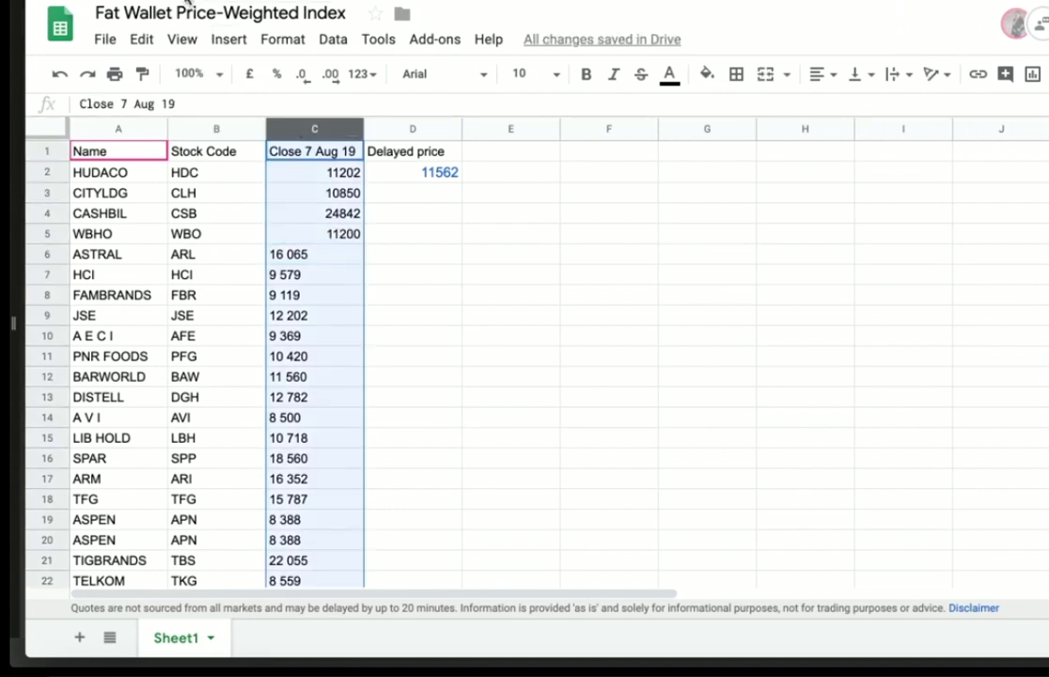
{"action": "left_click", "coordinate": [139, 41]}
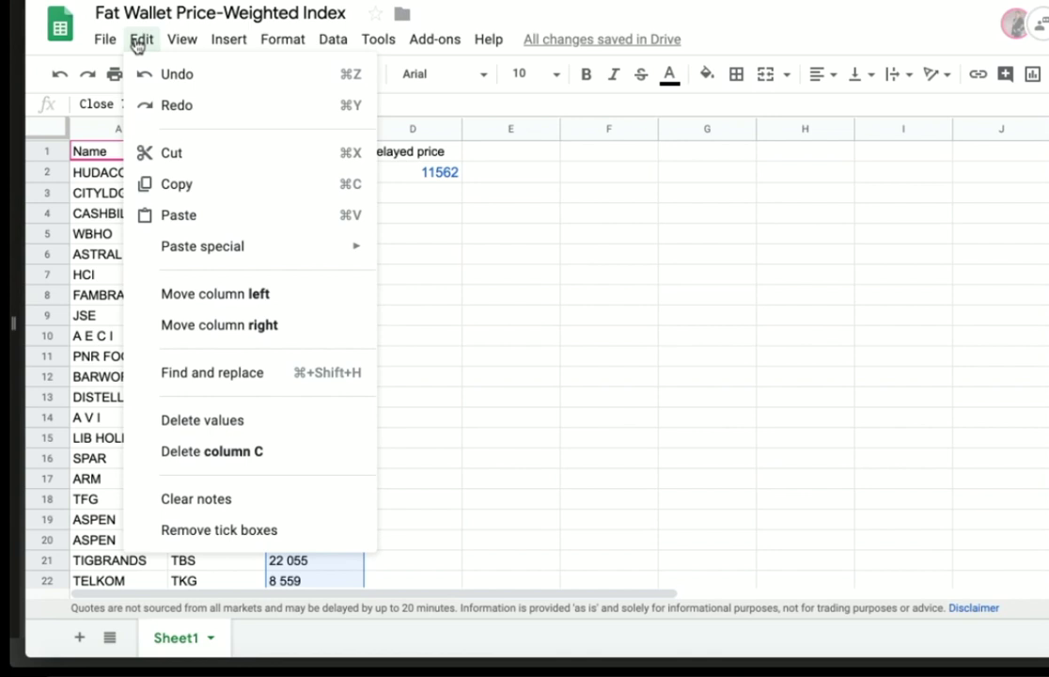
{"action": "left_click", "coordinate": [204, 373]}
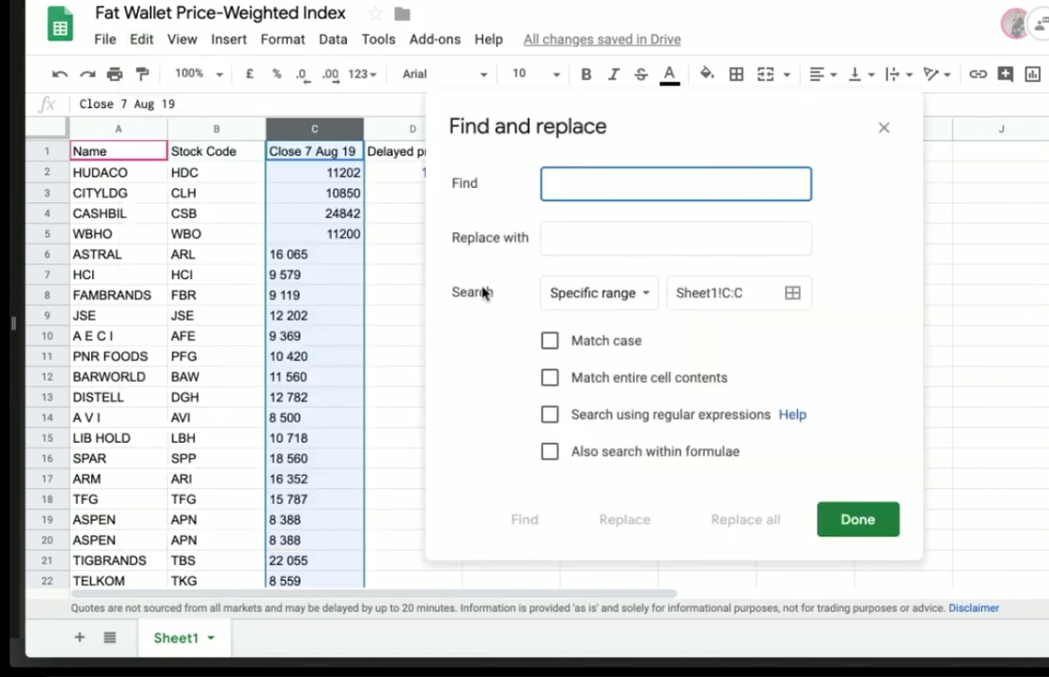
{"action": "left_click", "coordinate": [779, 524]}
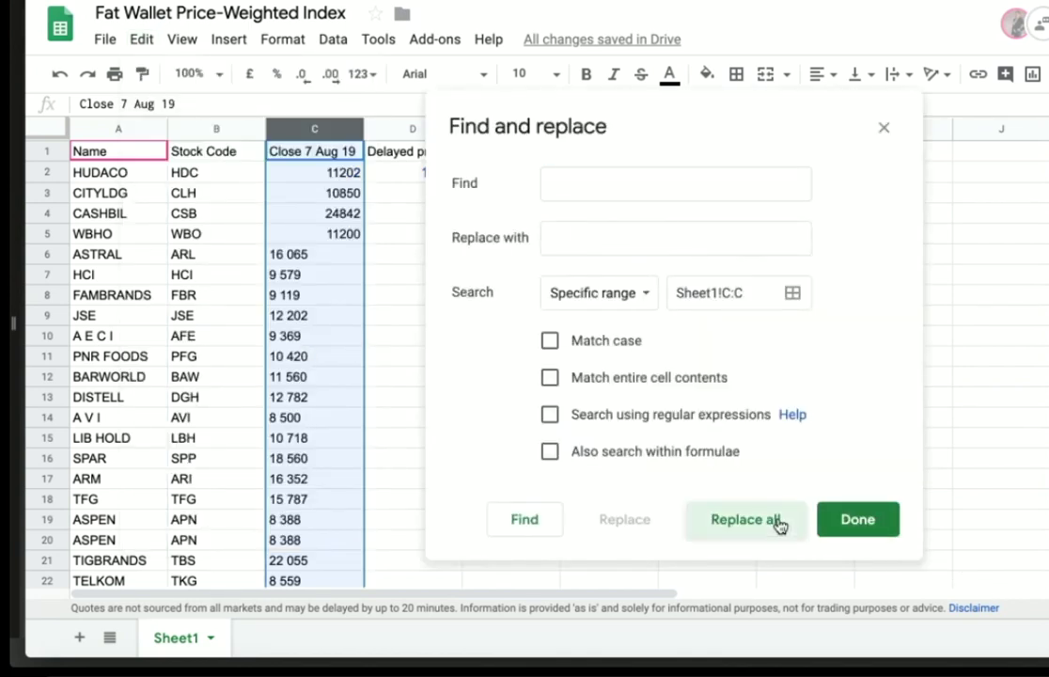
{"action": "left_click", "coordinate": [884, 129]}
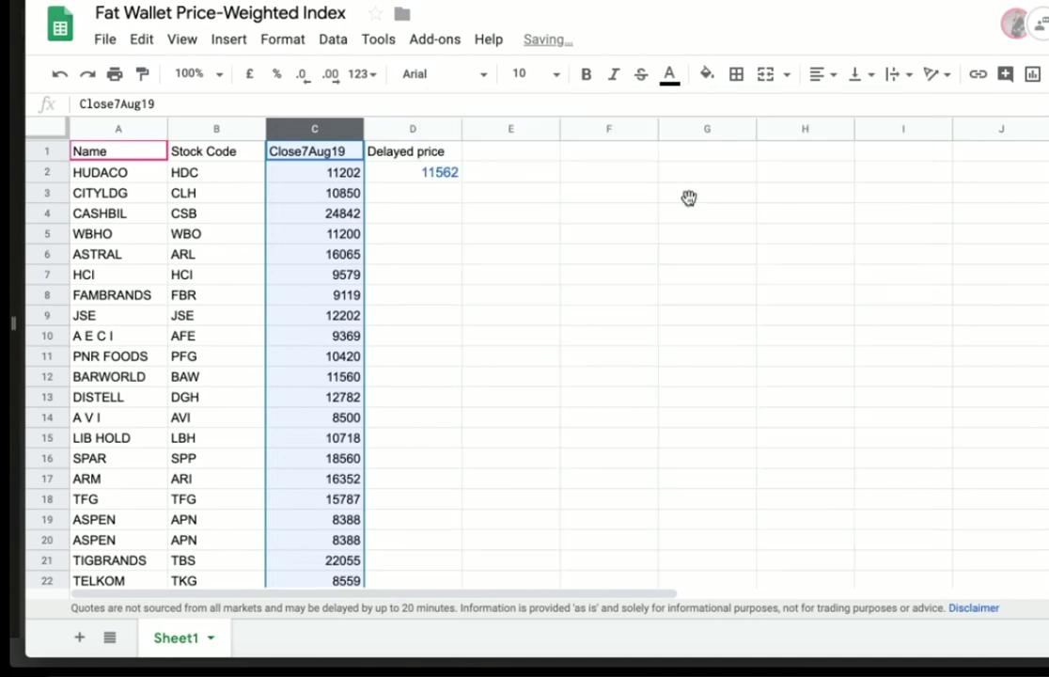
{"action": "scroll", "coordinate": [320, 440], "scroll_direction": "down", "scroll_amount": 7}
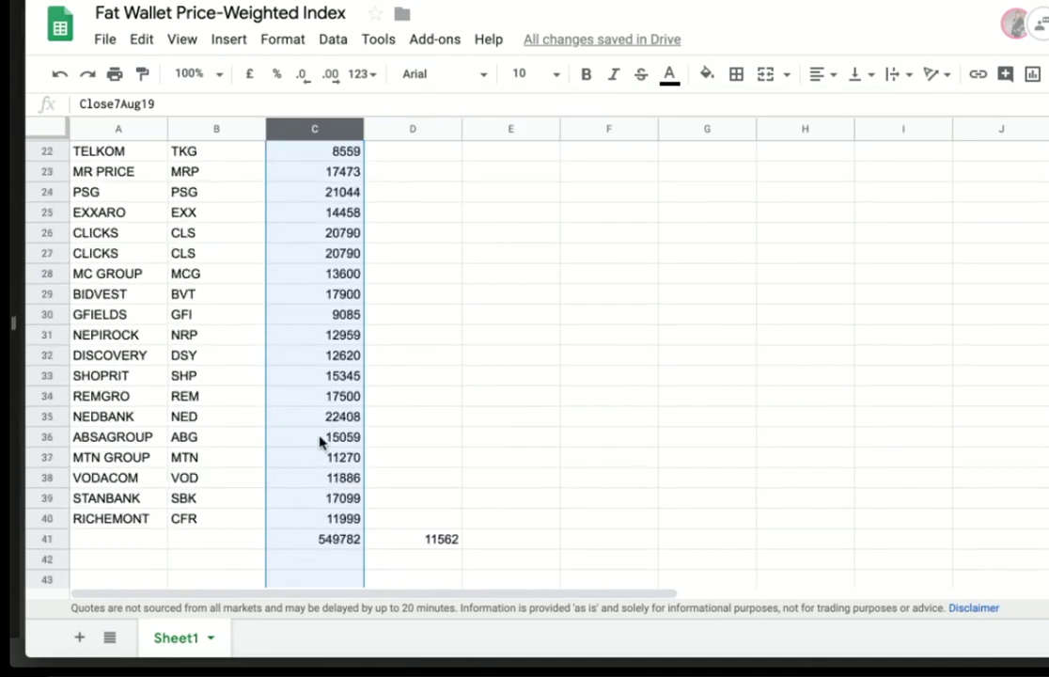
Try to make D2's GOOGLEFINANCE formula take its ticker from the Stock Code column by replacing hdc with a reference (=B1)
{"action": "scroll", "coordinate": [321, 440], "scroll_direction": "down", "scroll_amount": 2}
{"action": "scroll", "coordinate": [320, 440], "scroll_direction": "up", "scroll_amount": 9}
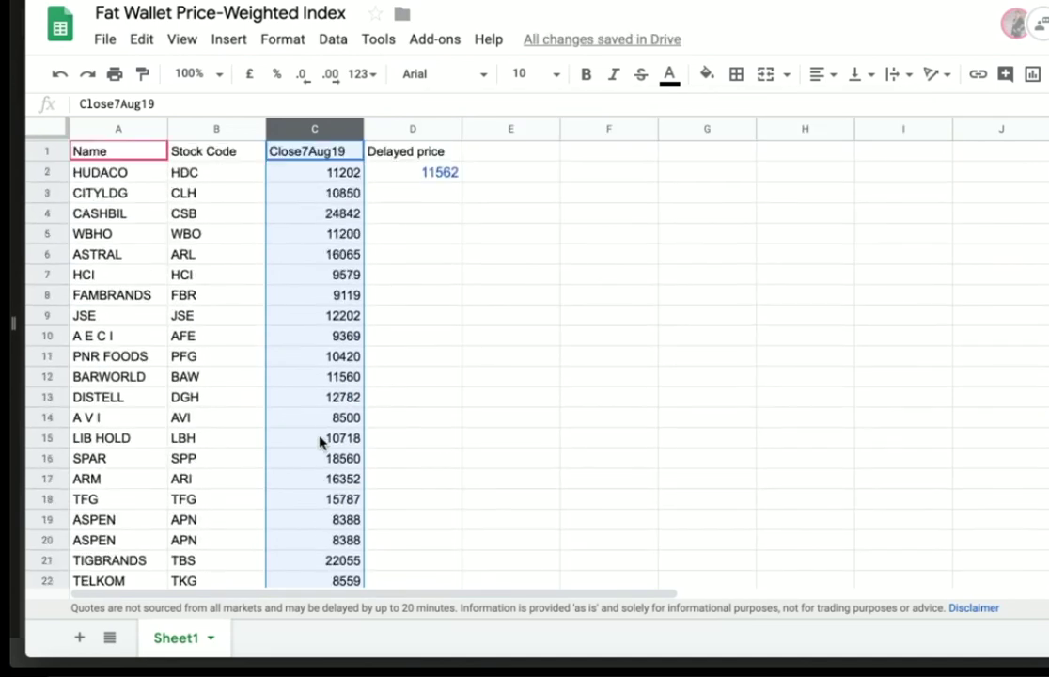
{"action": "left_click", "coordinate": [438, 172]}
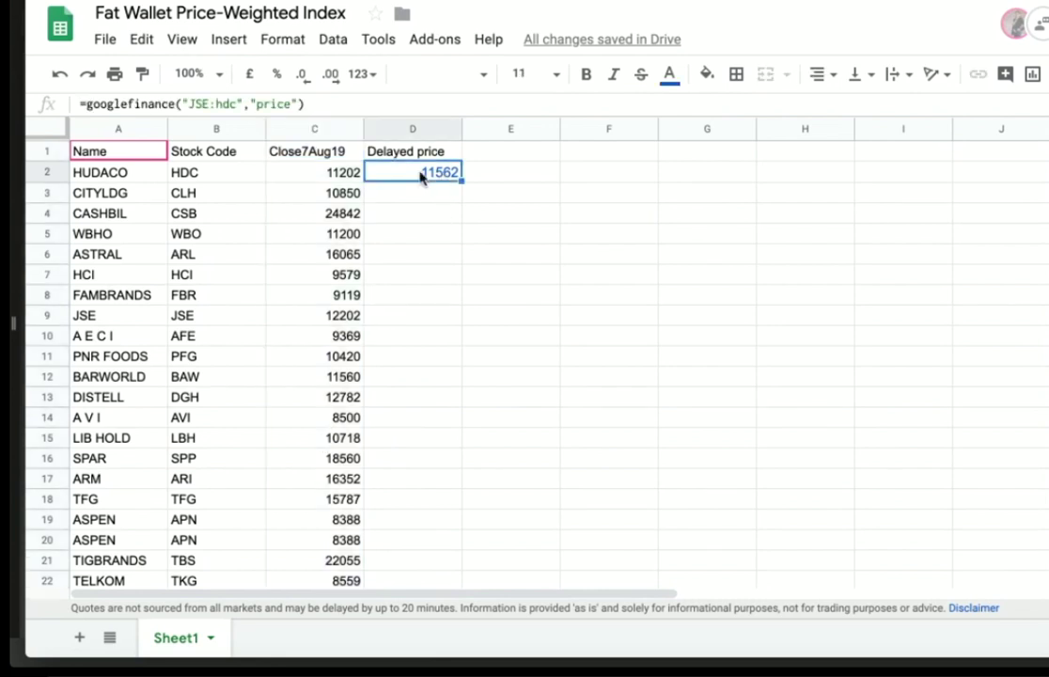
{"action": "left_click", "coordinate": [248, 105]}
{"action": "key", "text": "BackSpace"}
{"action": "key", "text": "BackSpace"}
{"action": "key", "text": "BackSpace"}
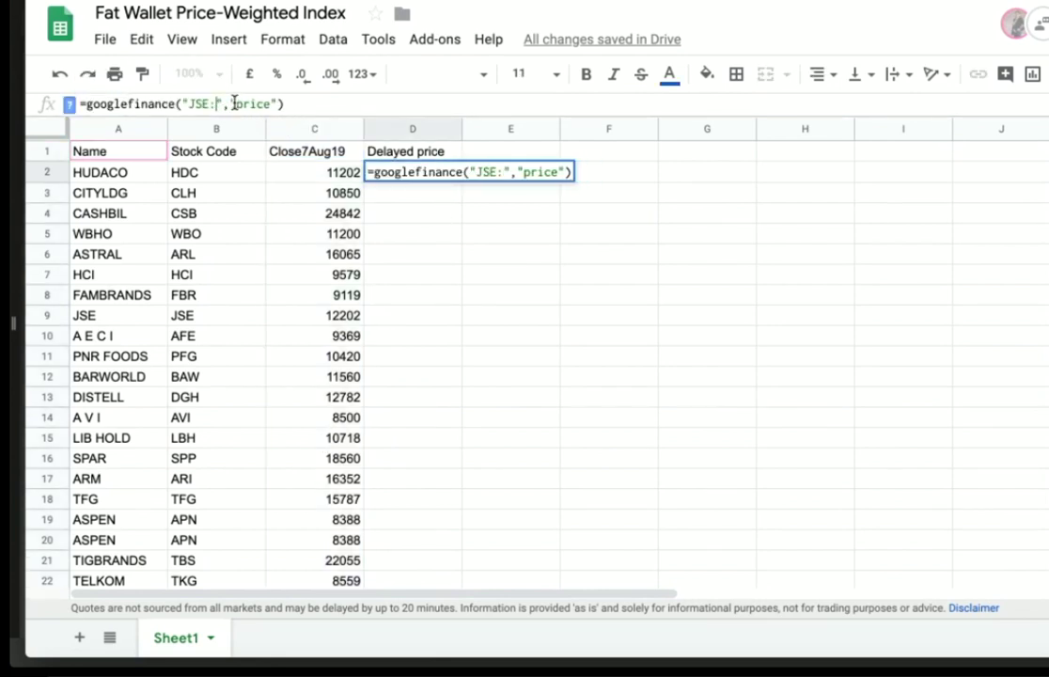
{"action": "left_click", "coordinate": [191, 174]}
{"action": "double_click", "coordinate": [191, 174]}
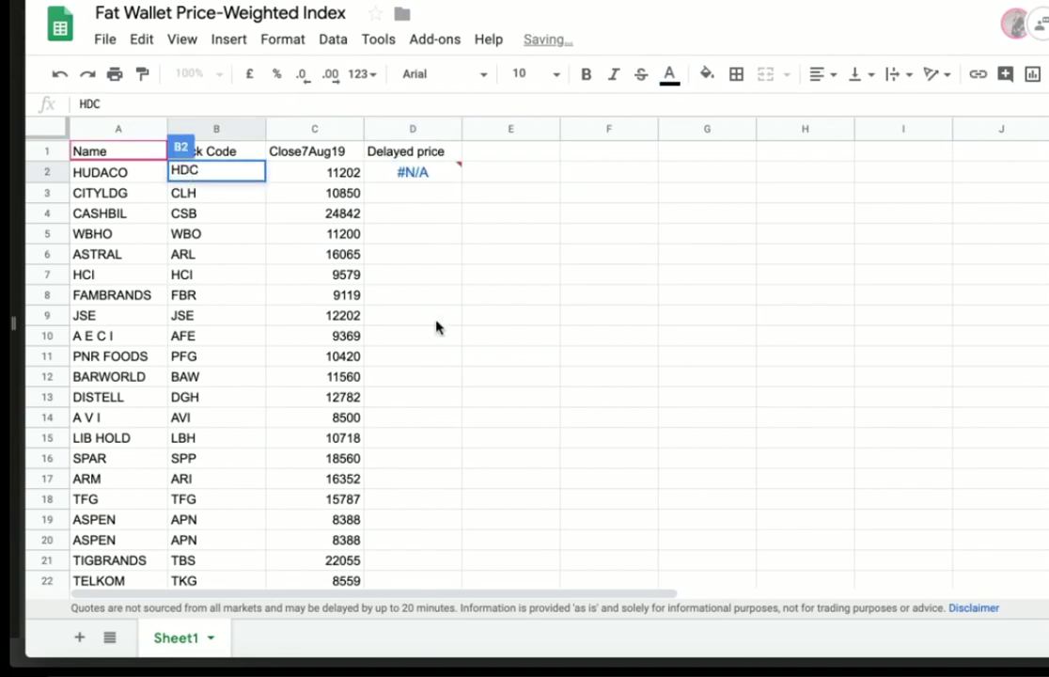
{"action": "left_click", "coordinate": [422, 171]}
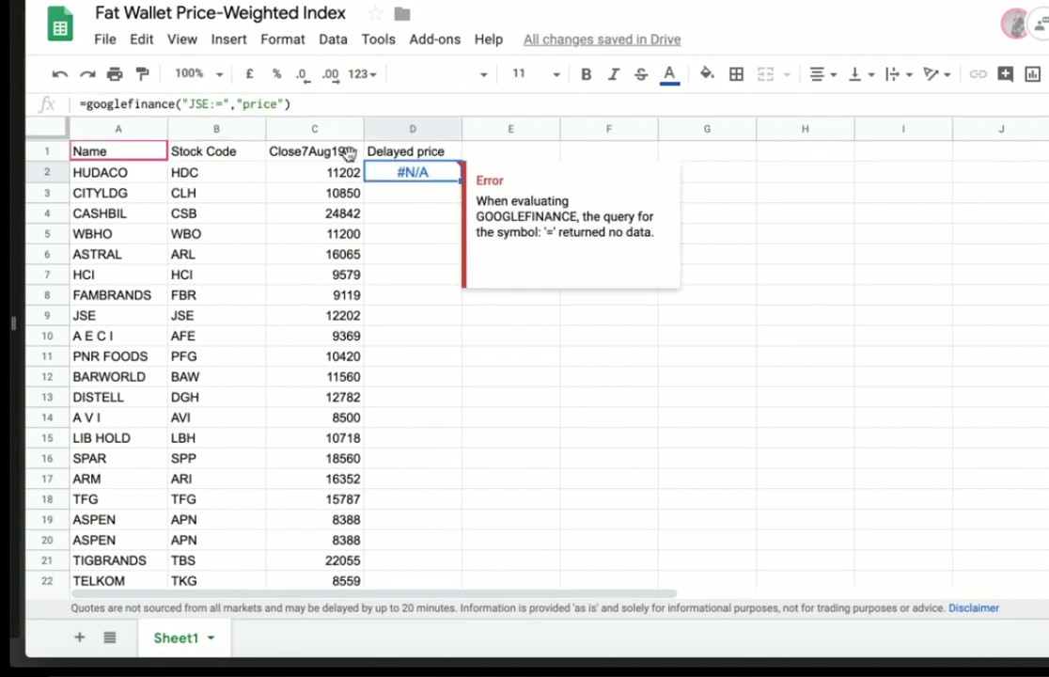
{"action": "left_click", "coordinate": [224, 103]}
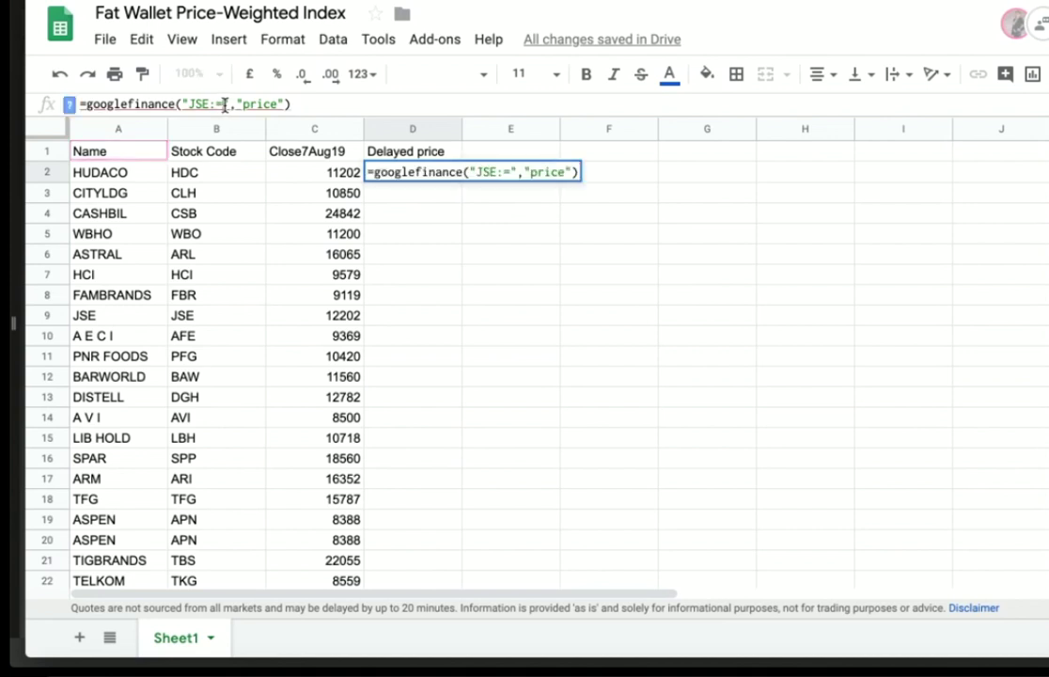
{"action": "type", "text": "B1"}
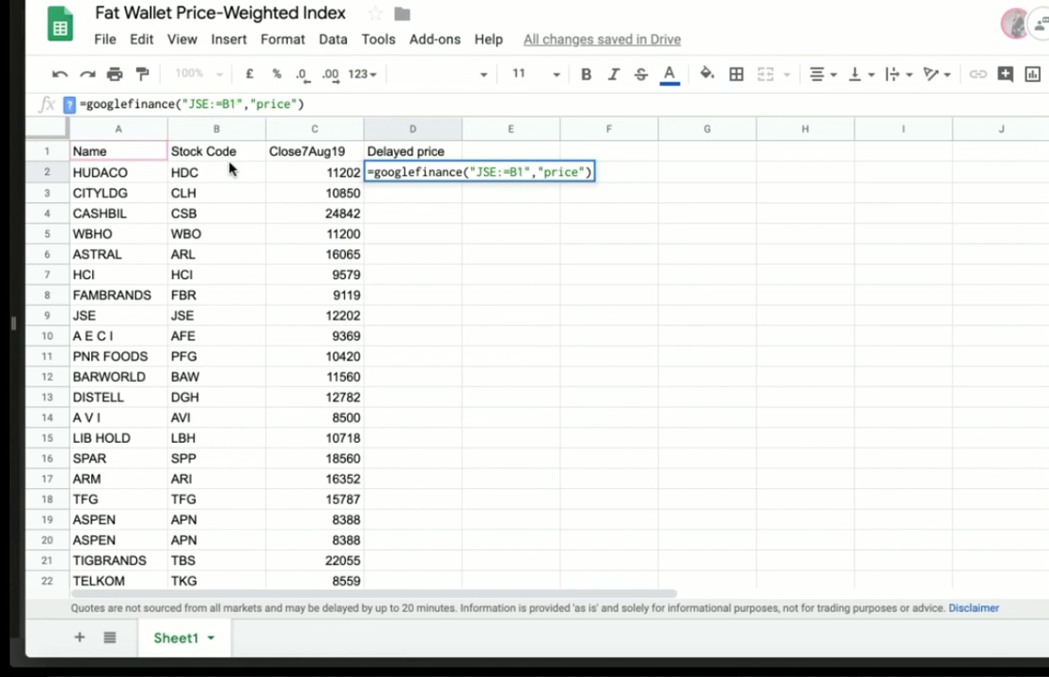
{"action": "key", "text": "Return"}
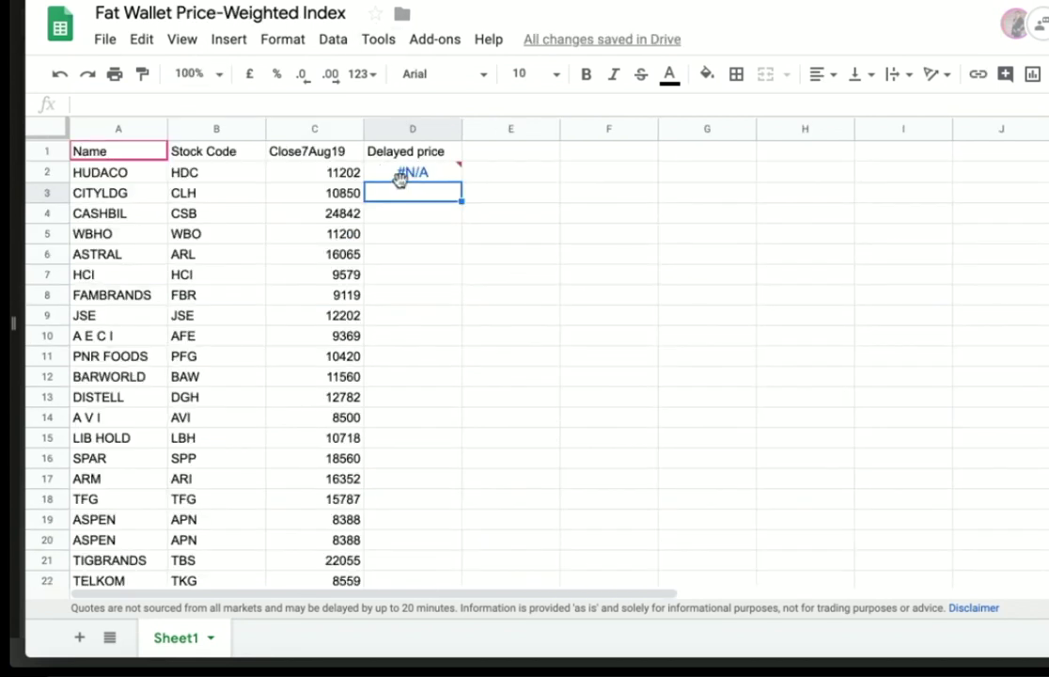
Replace D2's formula with the PSG share's GOOGLEFINANCE price formula and remove its /100 divisor
{"action": "left_click", "coordinate": [402, 173]}
{"action": "type", "text": "=googlefinance(\"JSE:PSG\",\"price\")/100"}
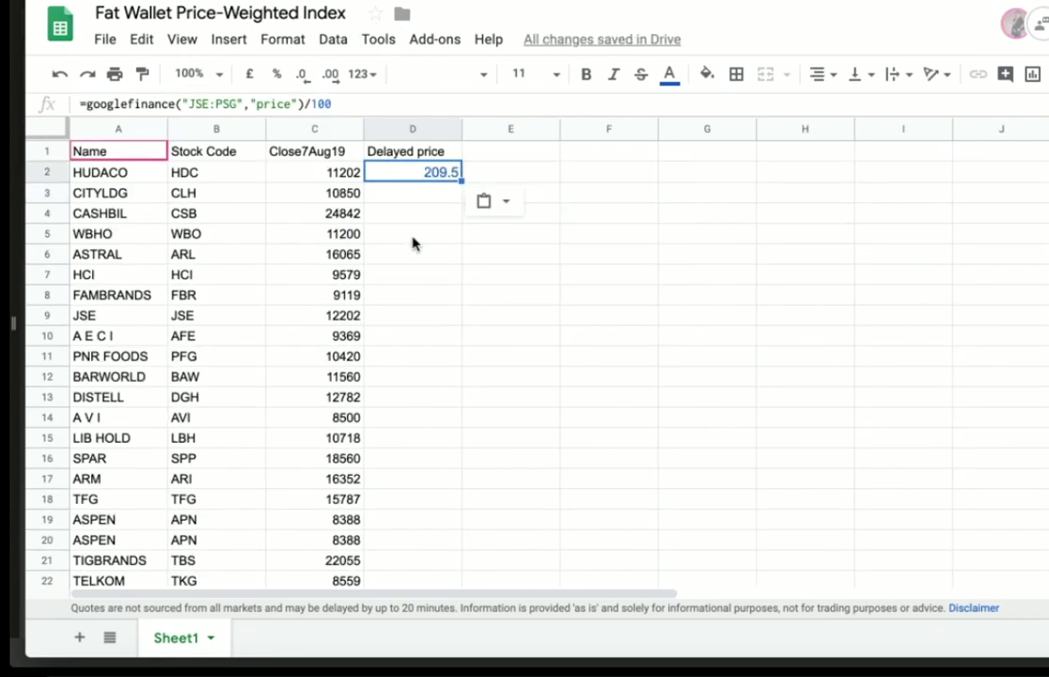
{"action": "left_click", "coordinate": [365, 103]}
{"action": "key", "text": "BackSpace"}
{"action": "key", "text": "BackSpace"}
{"action": "key", "text": "BackSpace"}
{"action": "key", "text": "BackSpace"}
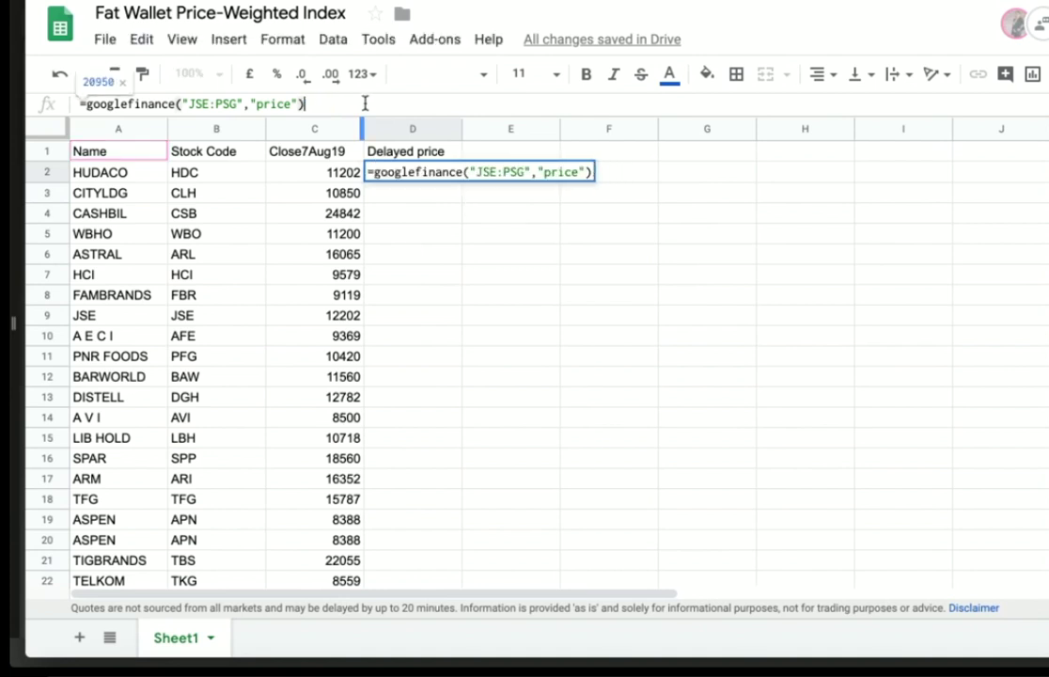
{"action": "key", "text": "Return"}
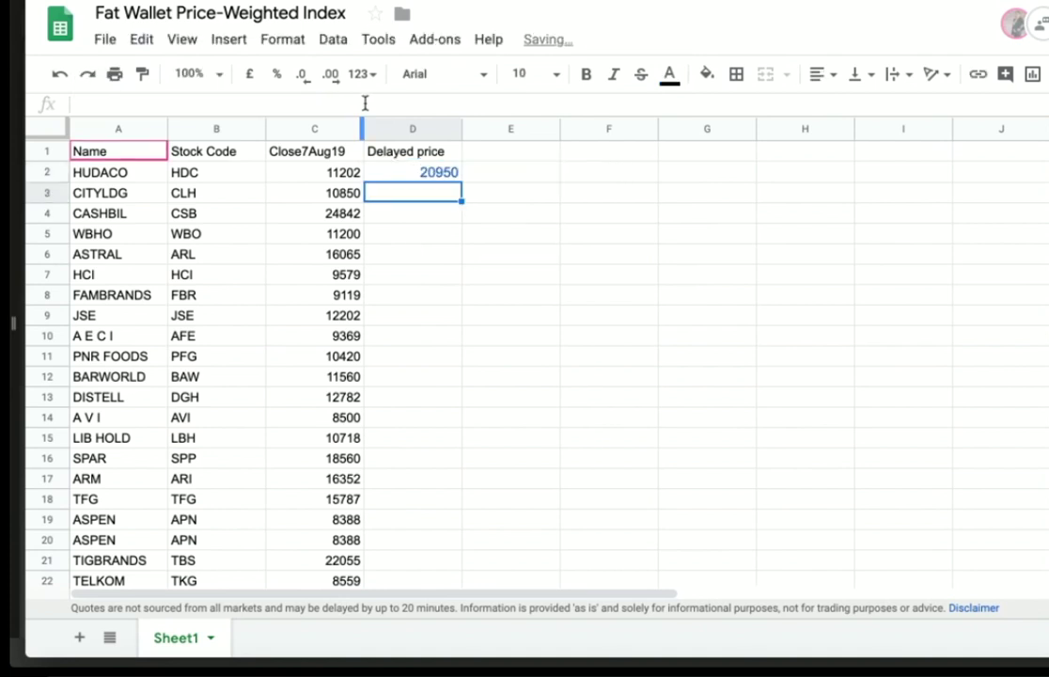
Change the ticker in D2's GOOGLEFINANCE formula from PSG to hdc
{"action": "left_click", "coordinate": [426, 172]}
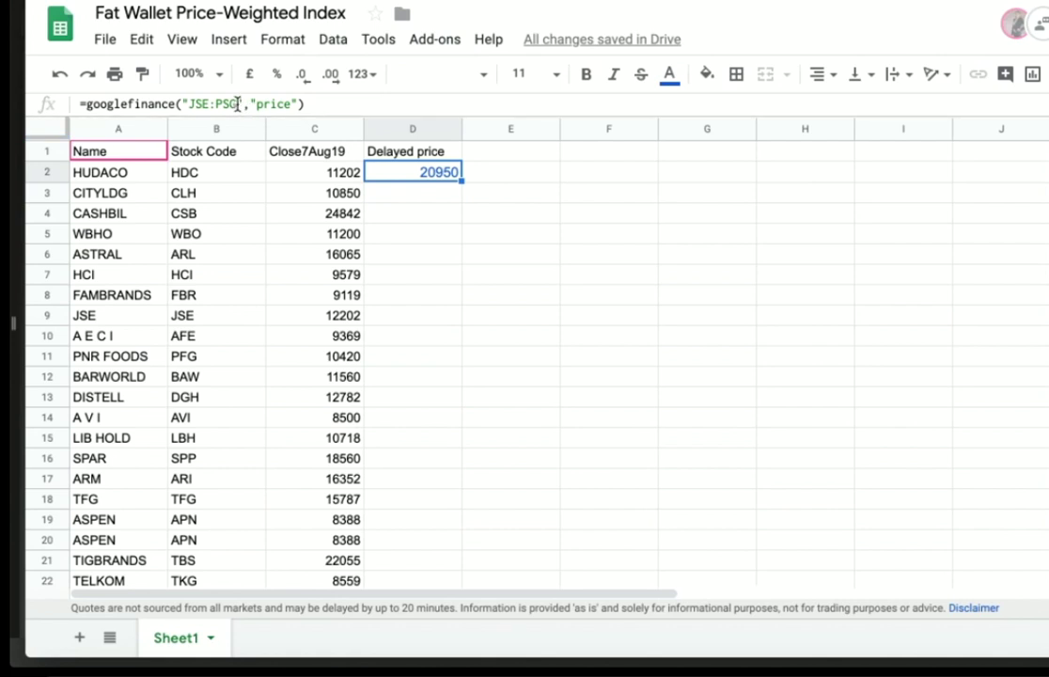
{"action": "left_click", "coordinate": [237, 103]}
{"action": "key", "text": "BackSpace"}
{"action": "key", "text": "BackSpace"}
{"action": "key", "text": "BackSpace"}
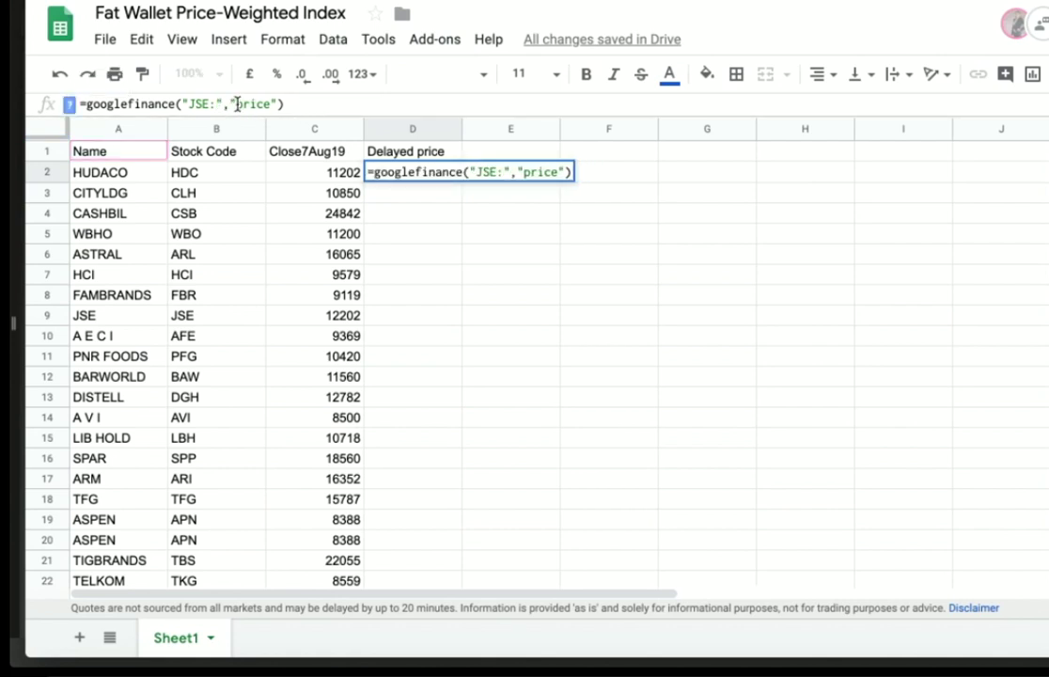
{"action": "type", "text": "hdc"}
{"action": "key", "text": "Return"}
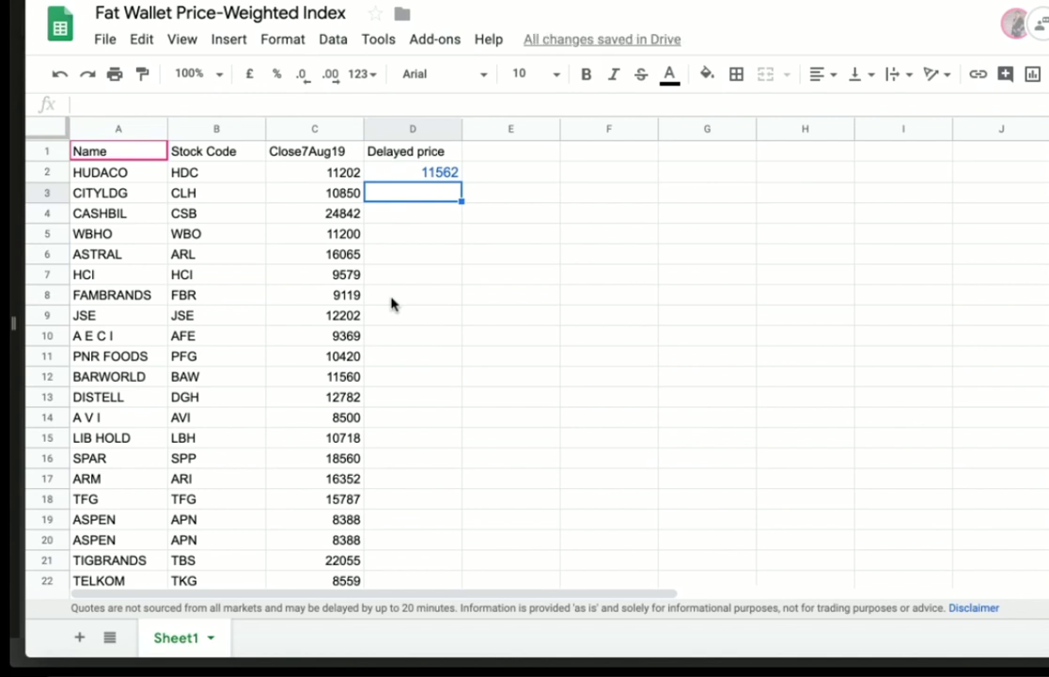
{"action": "left_click", "coordinate": [424, 175]}
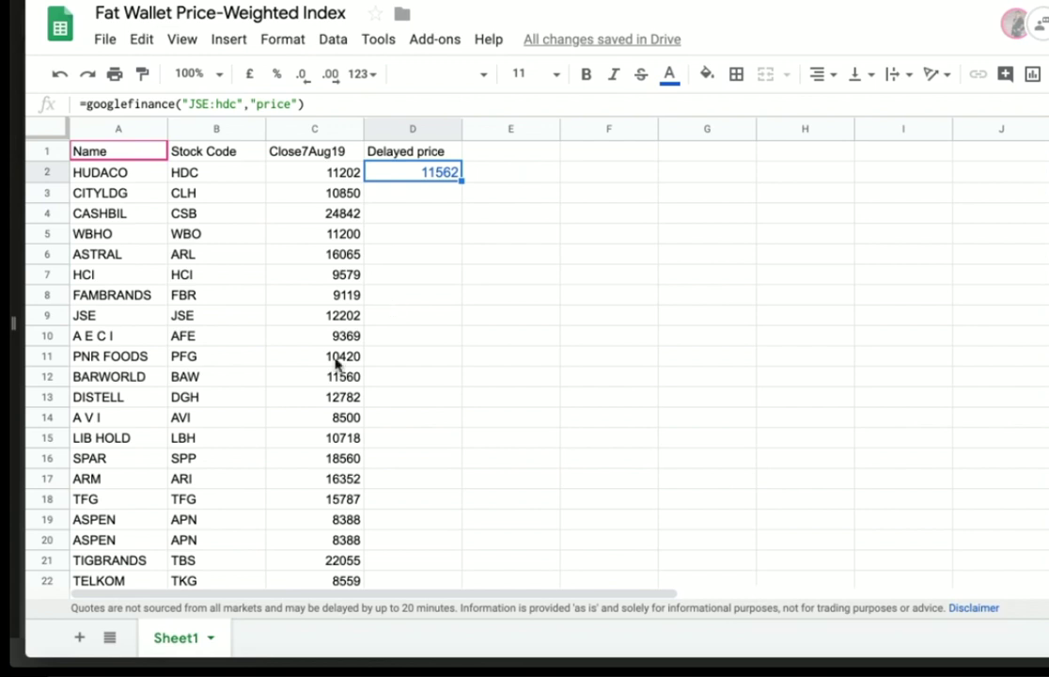
{"action": "scroll", "coordinate": [335, 364], "scroll_direction": "down", "scroll_amount": 9}
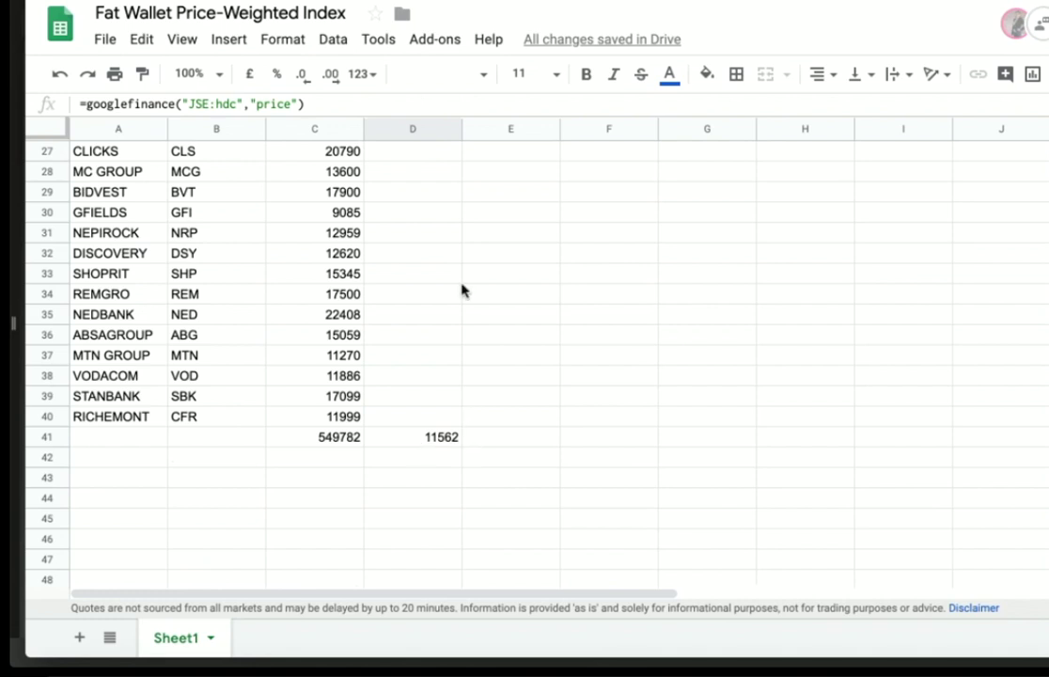
{"action": "scroll", "coordinate": [460, 290], "scroll_direction": "up", "scroll_amount": 10}
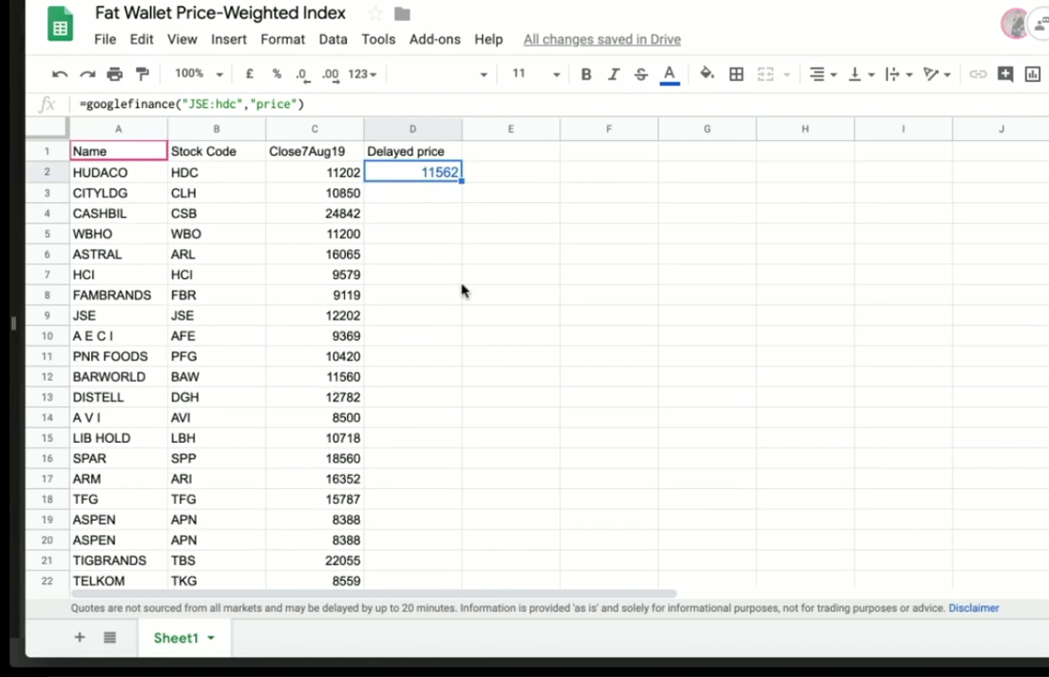
{"action": "left_click", "coordinate": [356, 421]}
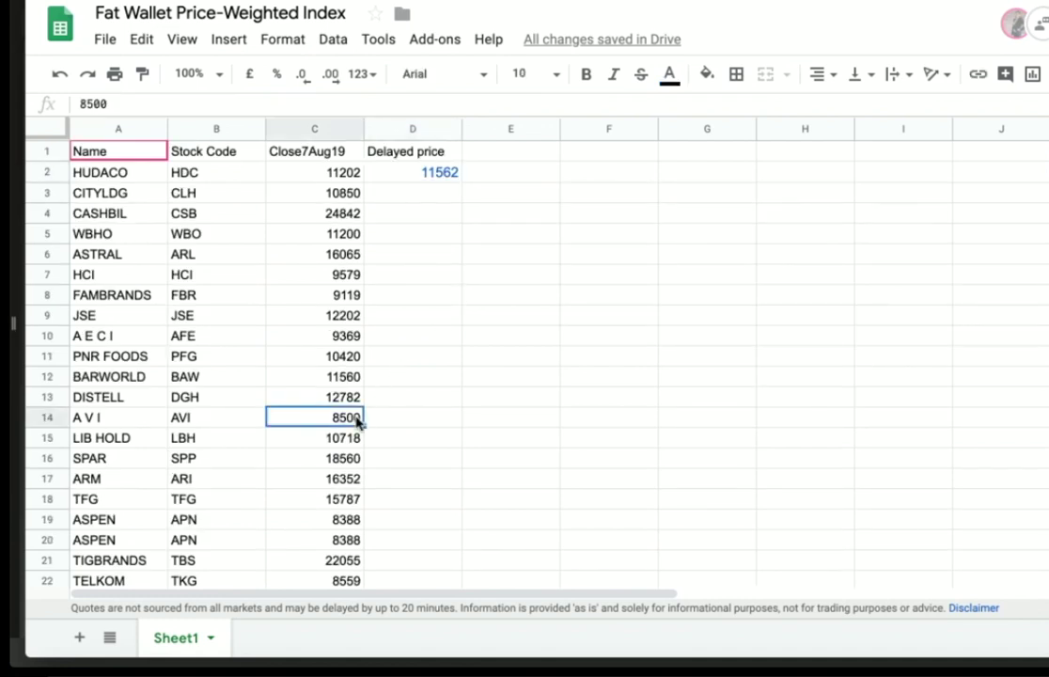
Delete the duplicate ASPEN entry in row 20 and the duplicate CLICKS entry in row 26
{"action": "left_click", "coordinate": [47, 539]}
{"action": "right_click", "coordinate": [47, 539]}
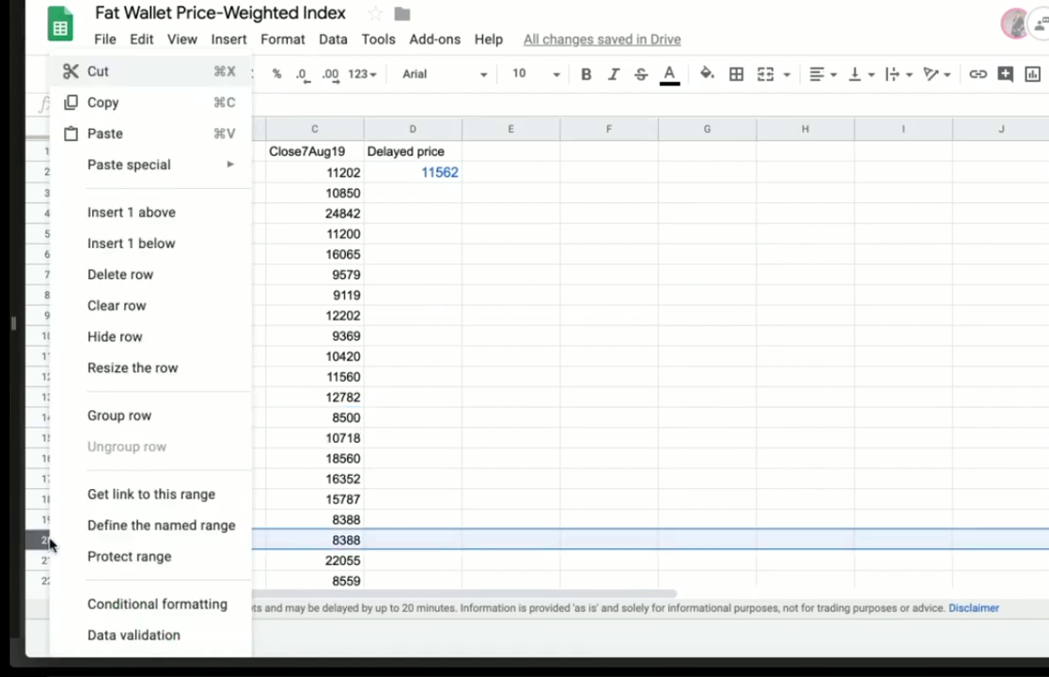
{"action": "left_click", "coordinate": [137, 290]}
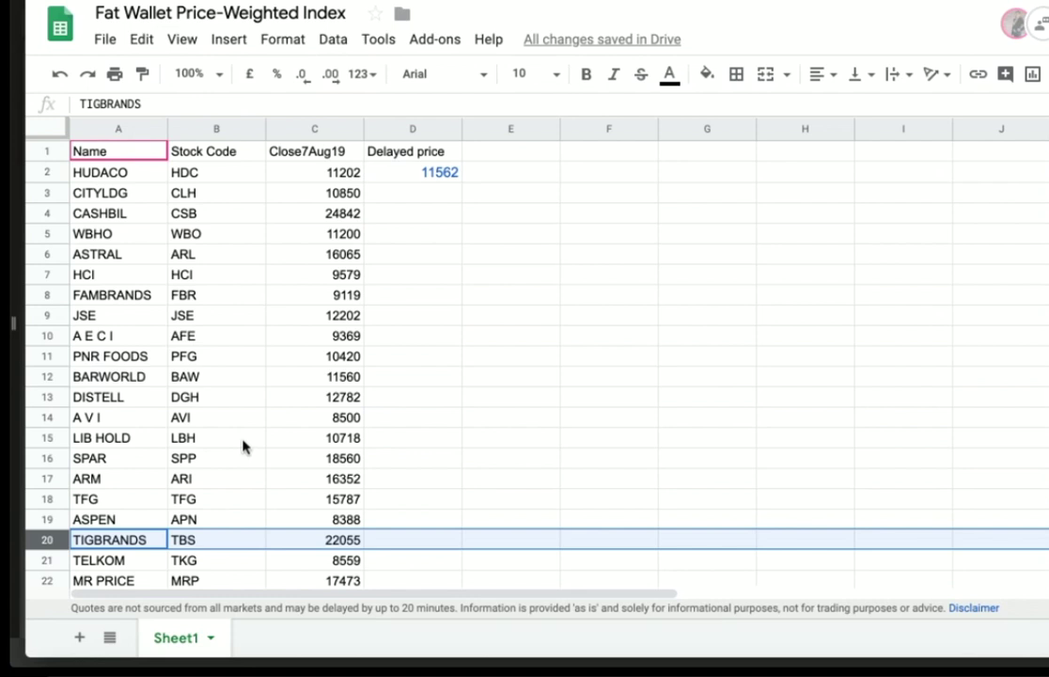
{"action": "scroll", "coordinate": [242, 446], "scroll_direction": "down", "scroll_amount": 5}
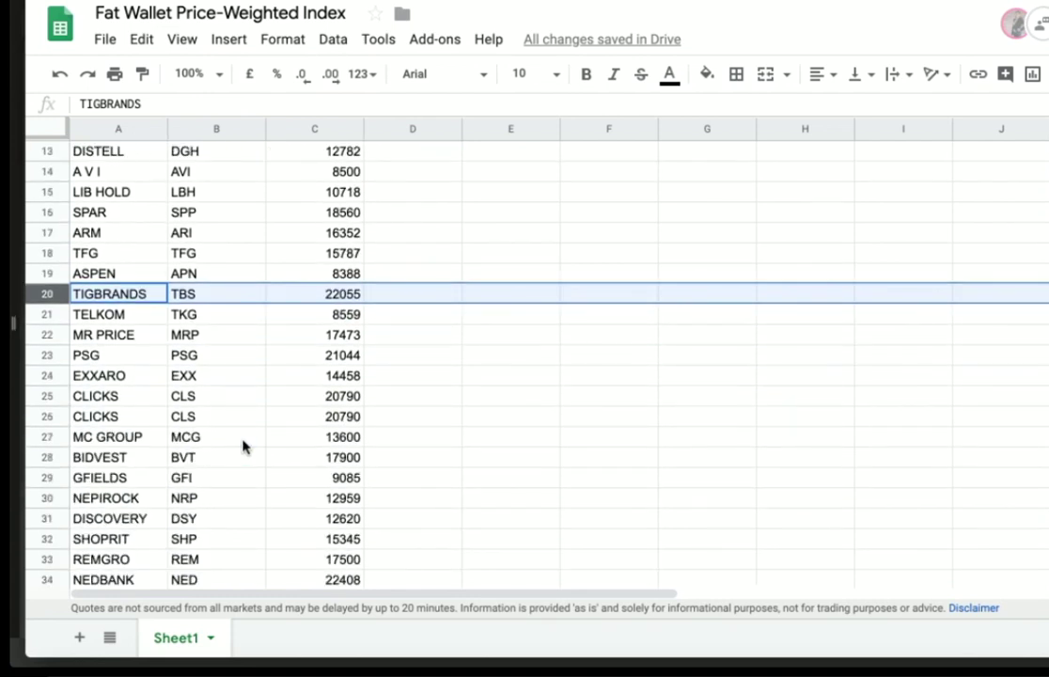
{"action": "left_click", "coordinate": [47, 416]}
{"action": "right_click", "coordinate": [48, 418]}
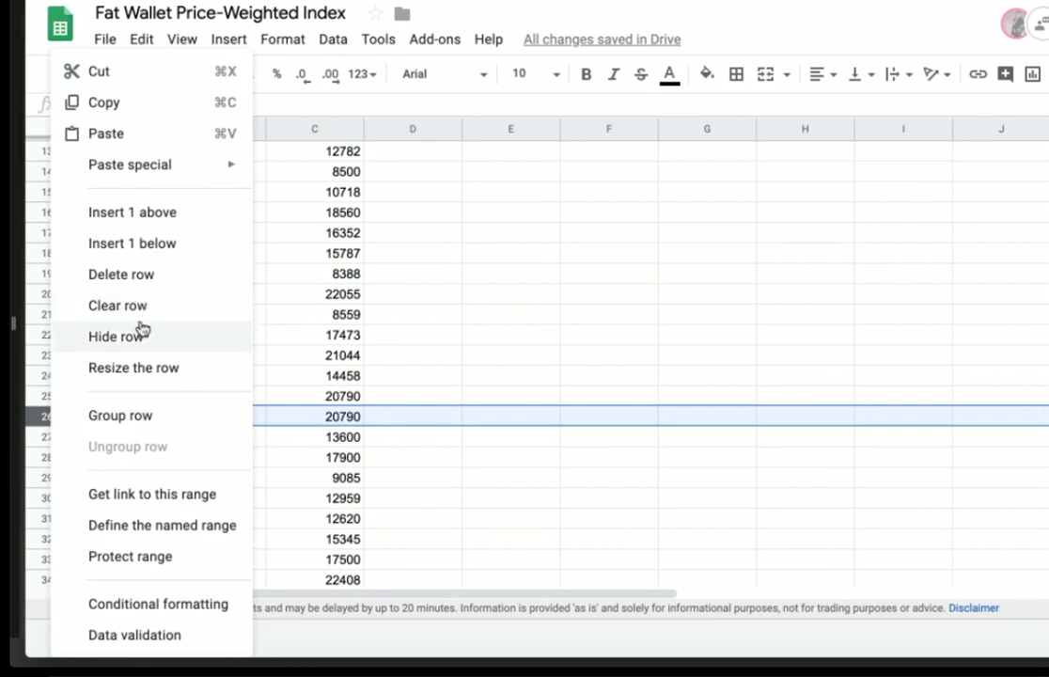
{"action": "left_click", "coordinate": [121, 273]}
Fill the GOOGLEFINANCE formula from D2 down the Delayed price column to the RICHEMONT row, D38
{"action": "scroll", "coordinate": [207, 444], "scroll_direction": "down", "scroll_amount": 1}
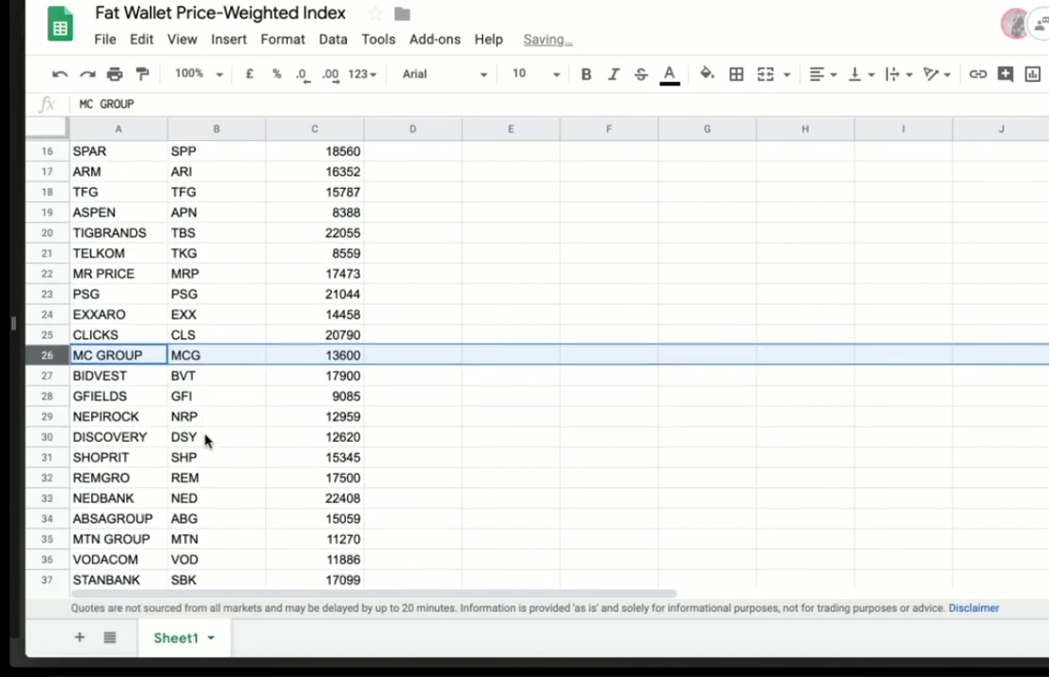
{"action": "scroll", "coordinate": [207, 439], "scroll_direction": "down", "scroll_amount": 2}
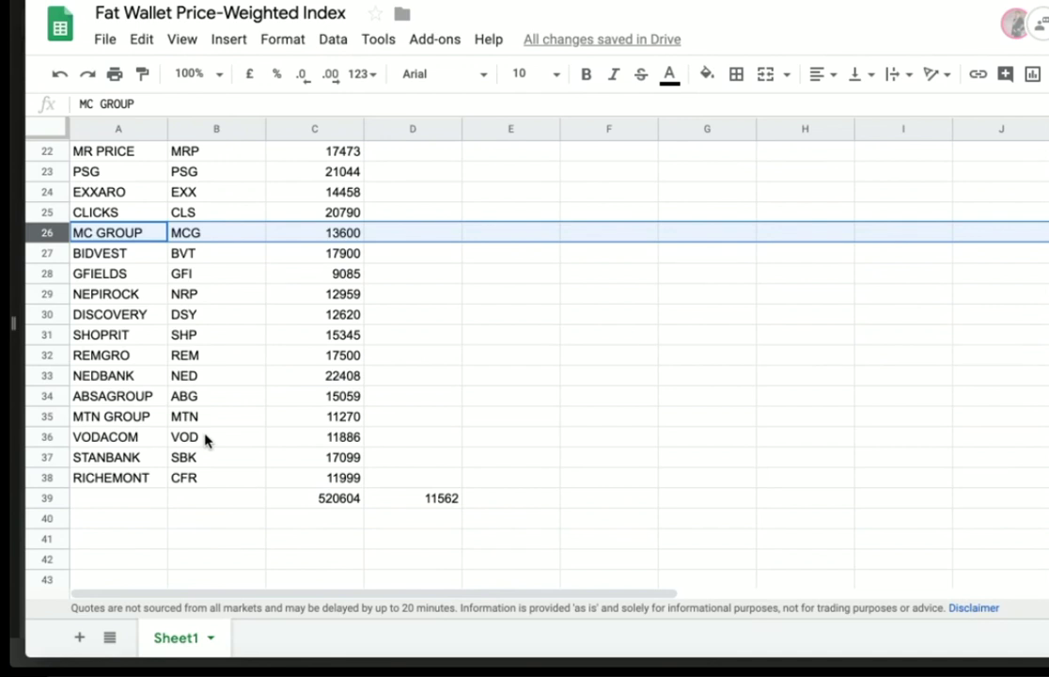
{"action": "scroll", "coordinate": [206, 440], "scroll_direction": "up", "scroll_amount": 7}
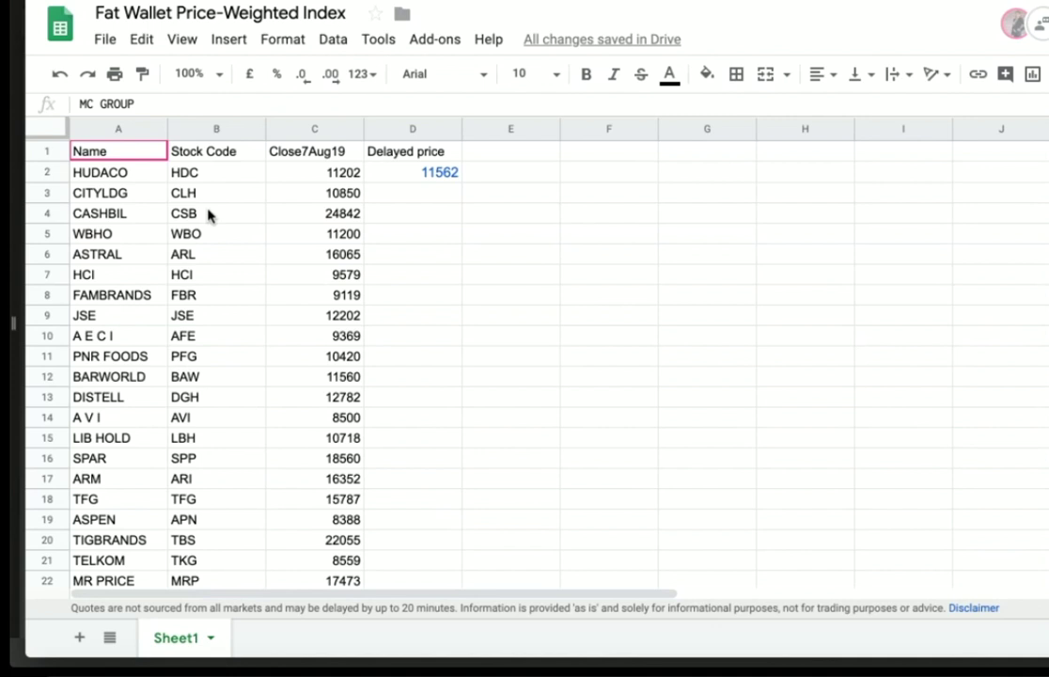
{"action": "left_click", "coordinate": [413, 171]}
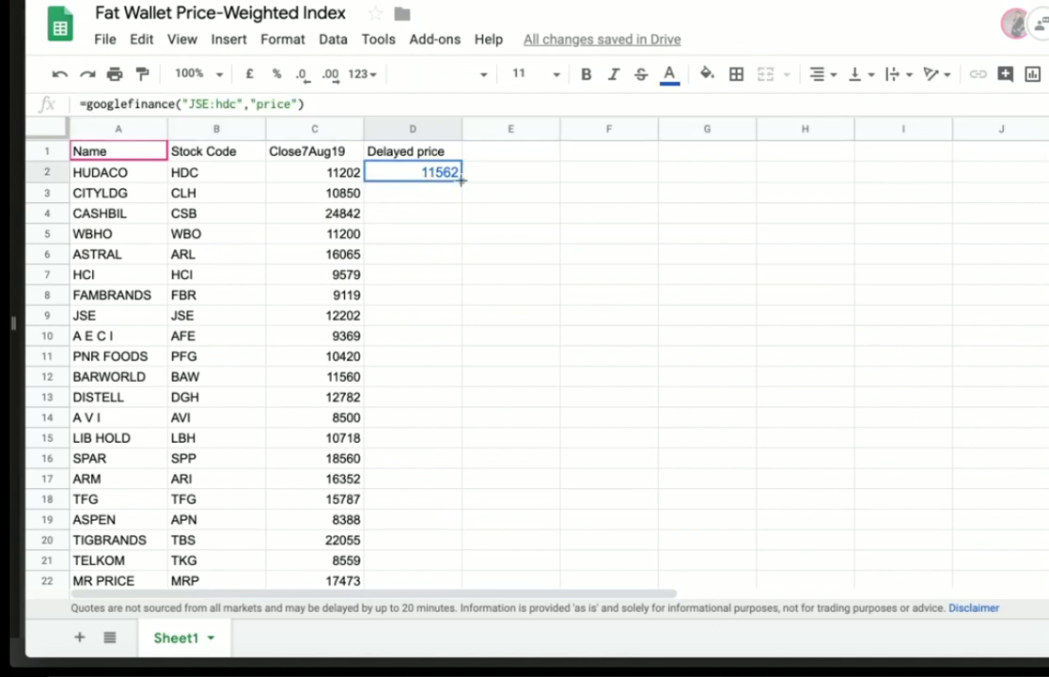
{"action": "left_click_drag", "start_coordinate": [461, 180], "coordinate": [431, 463]}
{"action": "scroll", "coordinate": [431, 460], "scroll_direction": "down", "scroll_amount": 2}
{"action": "left_click_drag", "start_coordinate": [461, 372], "coordinate": [461, 514]}
{"action": "scroll", "coordinate": [461, 515], "scroll_direction": "down", "scroll_amount": 6}
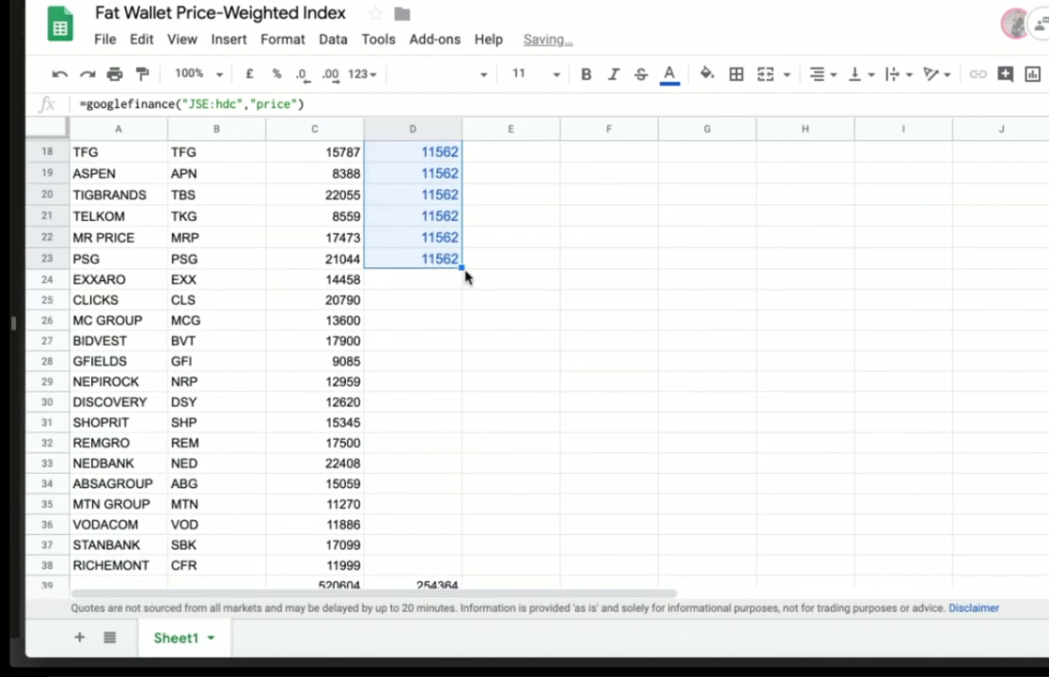
{"action": "left_click_drag", "start_coordinate": [462, 268], "coordinate": [439, 557]}
{"action": "scroll", "coordinate": [440, 557], "scroll_direction": "down", "scroll_amount": 2}
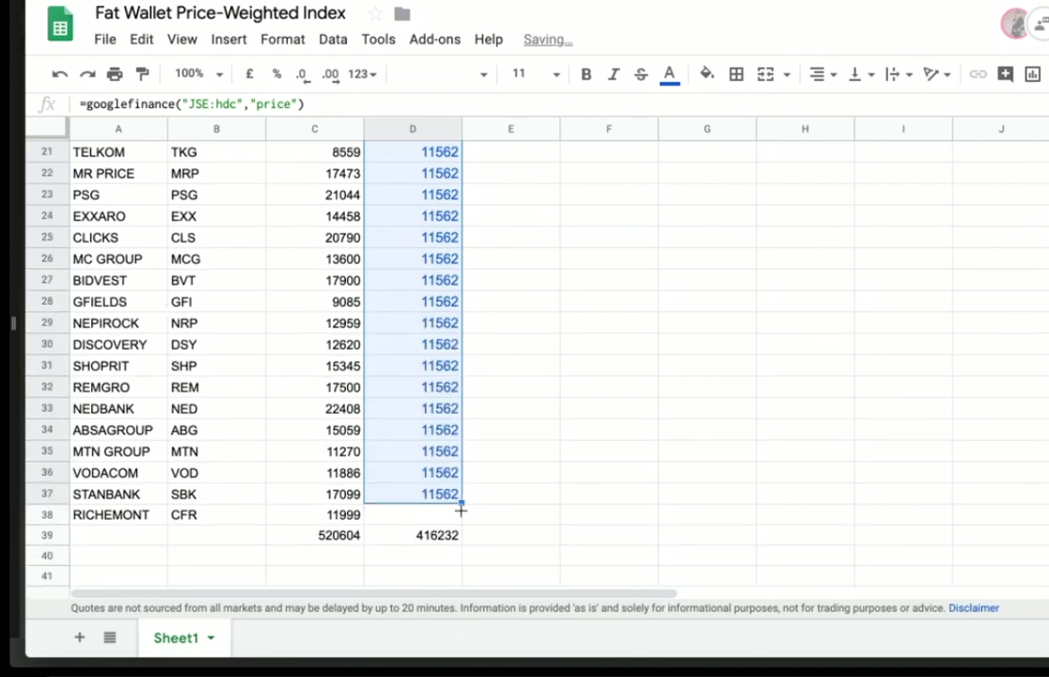
{"action": "left_click_drag", "start_coordinate": [461, 503], "coordinate": [461, 524]}
Insert one empty row above the totals in row 39
{"action": "left_click", "coordinate": [47, 535]}
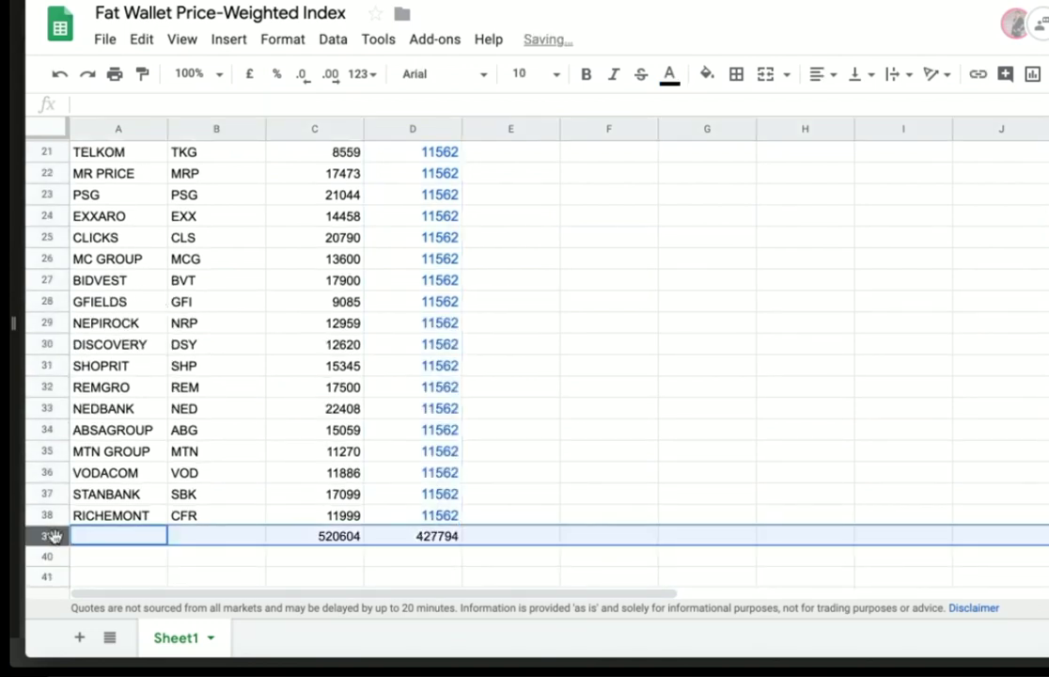
{"action": "right_click", "coordinate": [55, 539]}
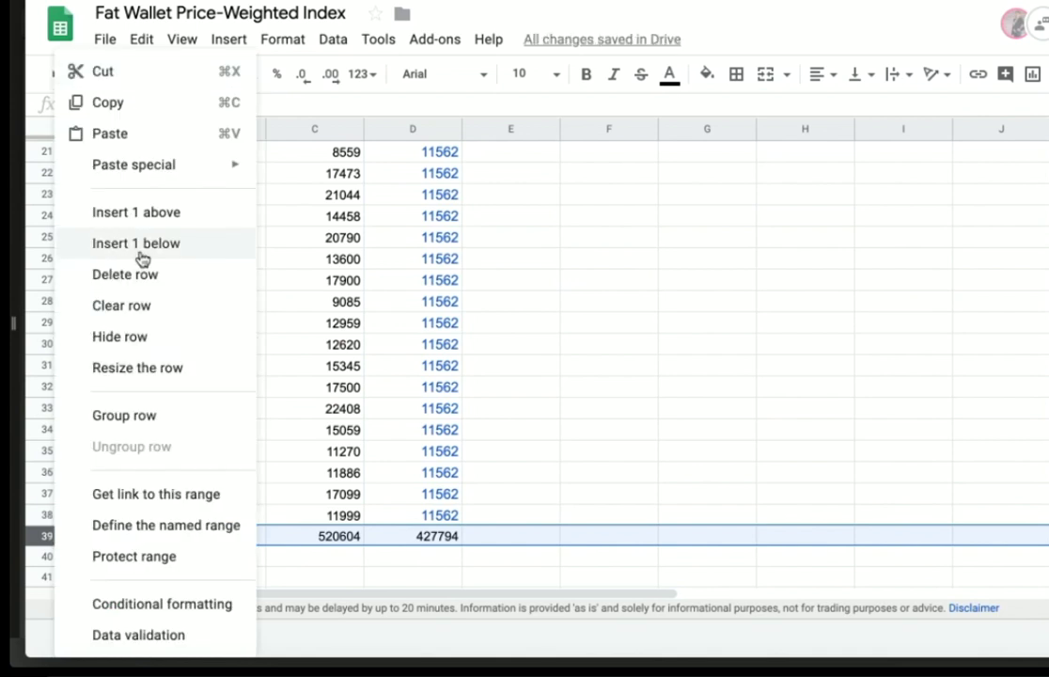
{"action": "left_click", "coordinate": [144, 201]}
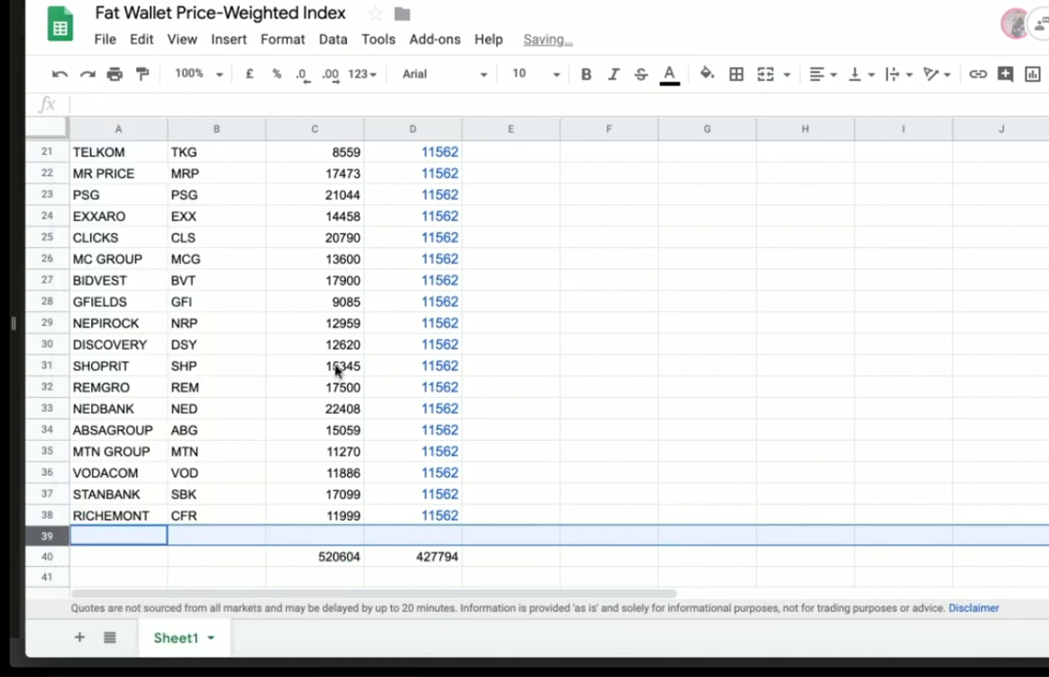
Change the ticker in D3's GOOGLEFINANCE formula to clh for the CITYLDG row
{"action": "scroll", "coordinate": [376, 329], "scroll_direction": "up", "scroll_amount": 5}
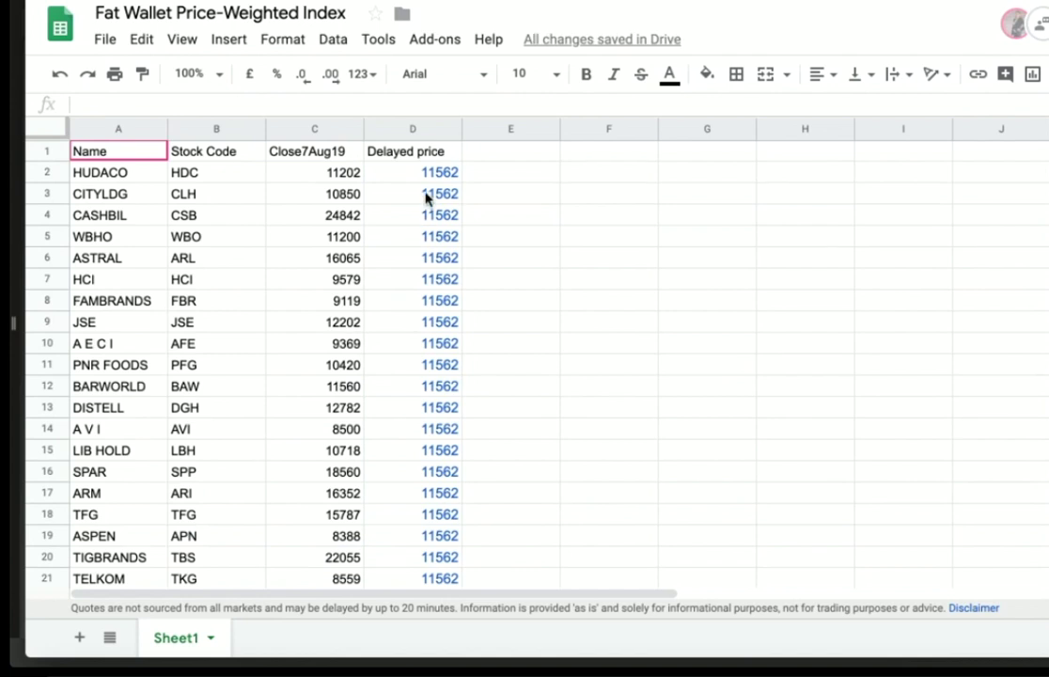
{"action": "left_click", "coordinate": [426, 196]}
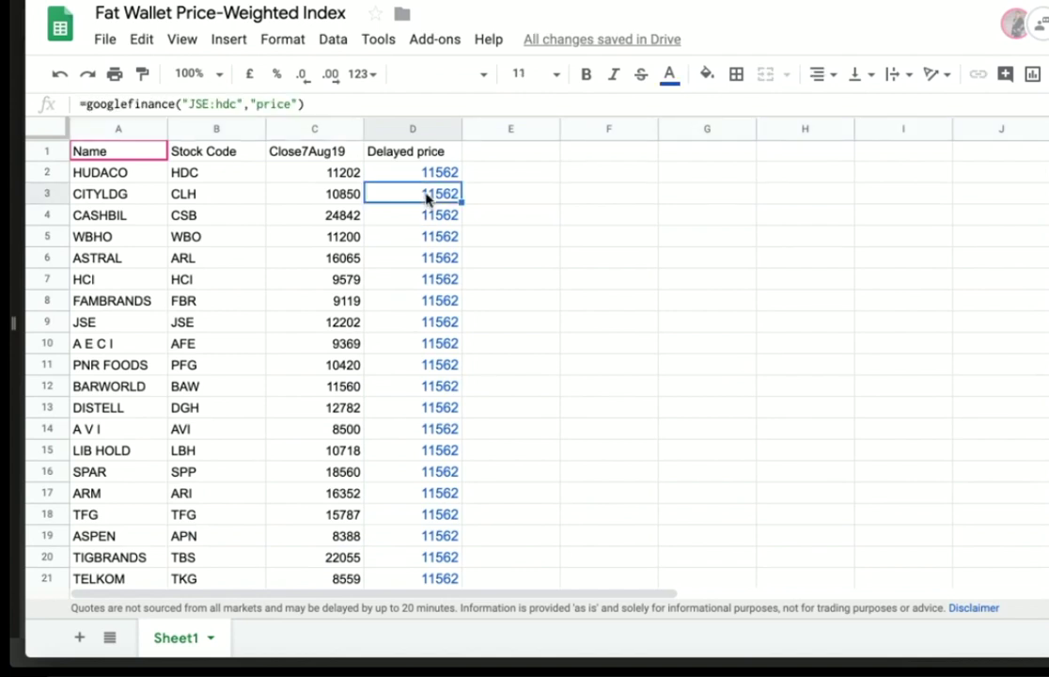
{"action": "left_click", "coordinate": [238, 102]}
{"action": "key", "text": "BackSpace"}
{"action": "key", "text": "BackSpace"}
{"action": "key", "text": "BackSpace"}
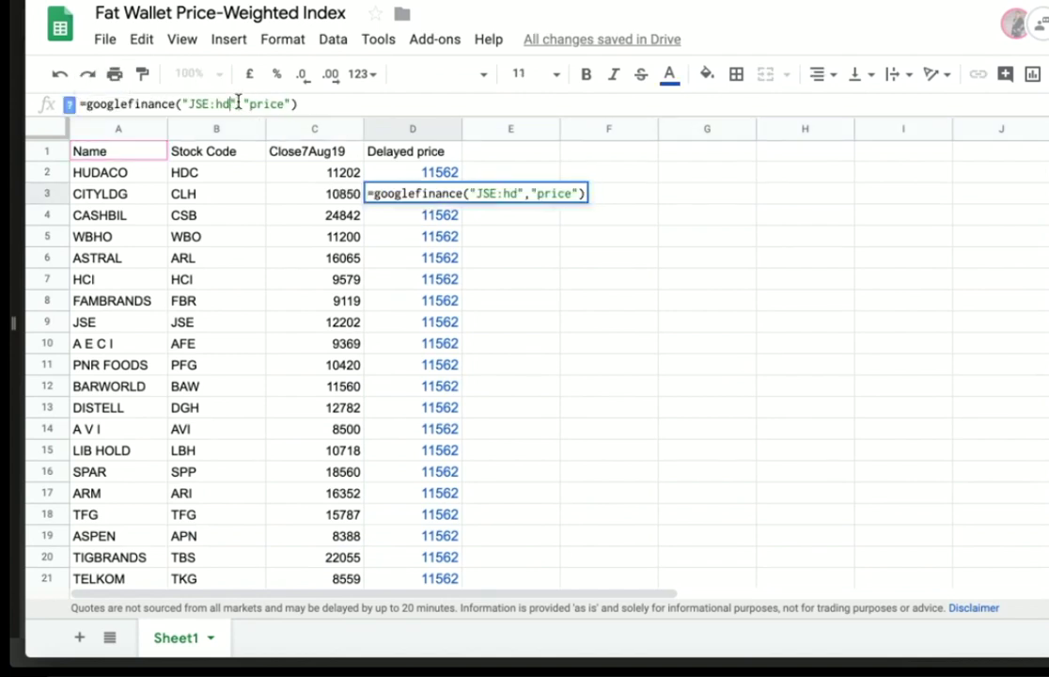
{"action": "type", "text": "clh"}
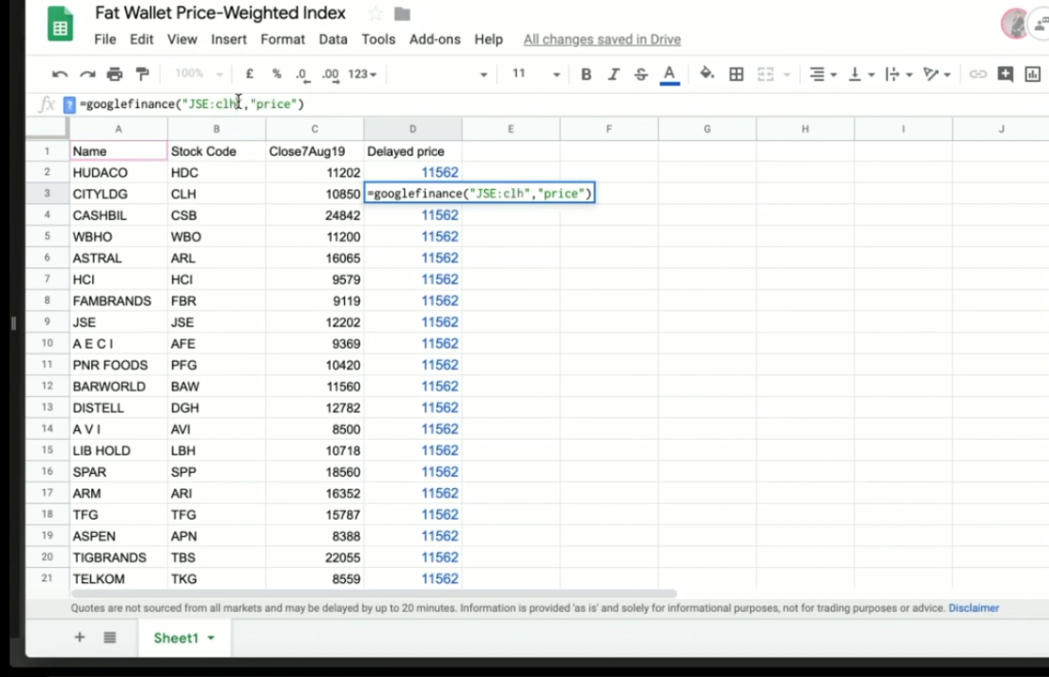
{"action": "key", "text": "Return"}
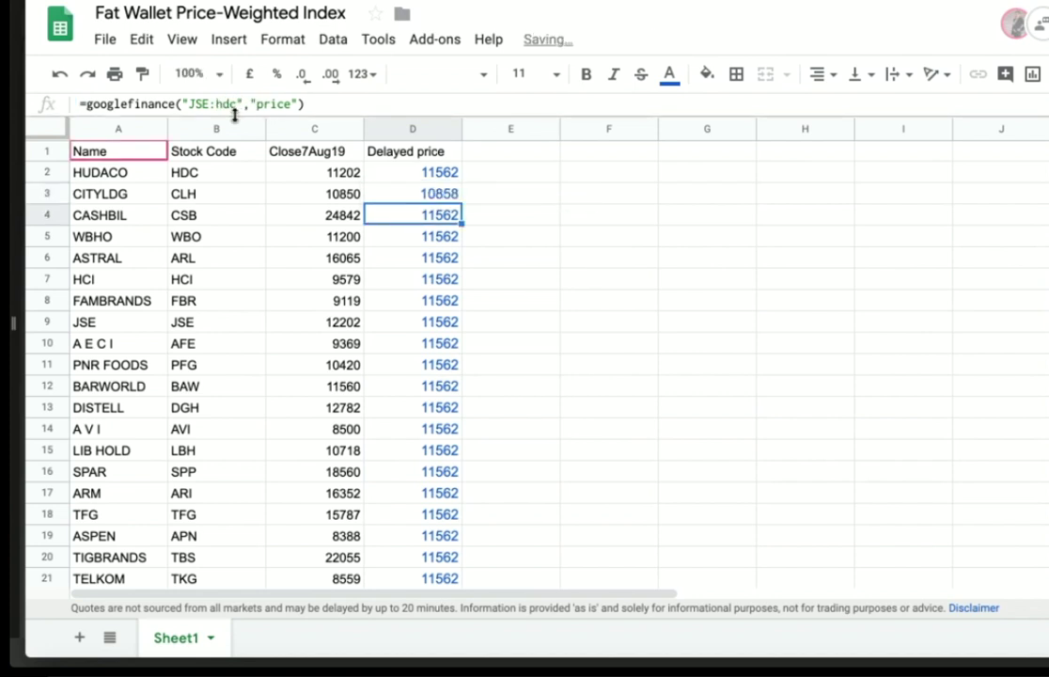
Change the ticker in D4's GOOGLEFINANCE formula to csb for the CASHBIL row
{"action": "left_click", "coordinate": [237, 102]}
{"action": "key", "text": "BackSpace"}
{"action": "key", "text": "BackSpace"}
{"action": "key", "text": "BackSpace"}
{"action": "type", "text": "csb"}
{"action": "key", "text": "Return"}
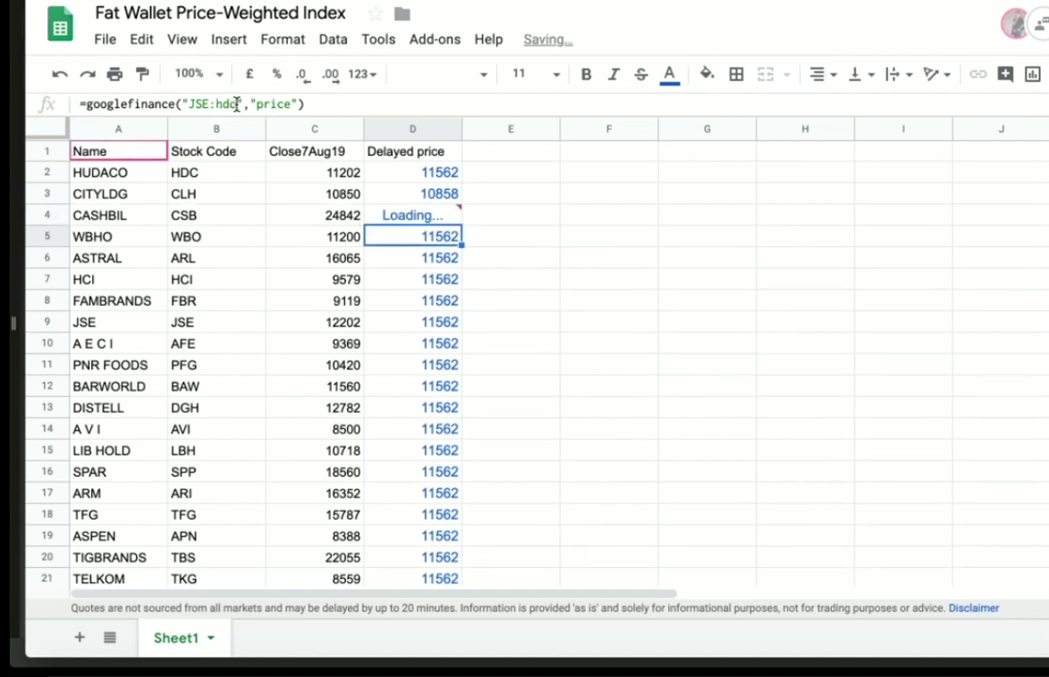
Change the ticker in D5's GOOGLEFINANCE formula to wbo for the WBHO row
{"action": "left_click", "coordinate": [235, 104]}
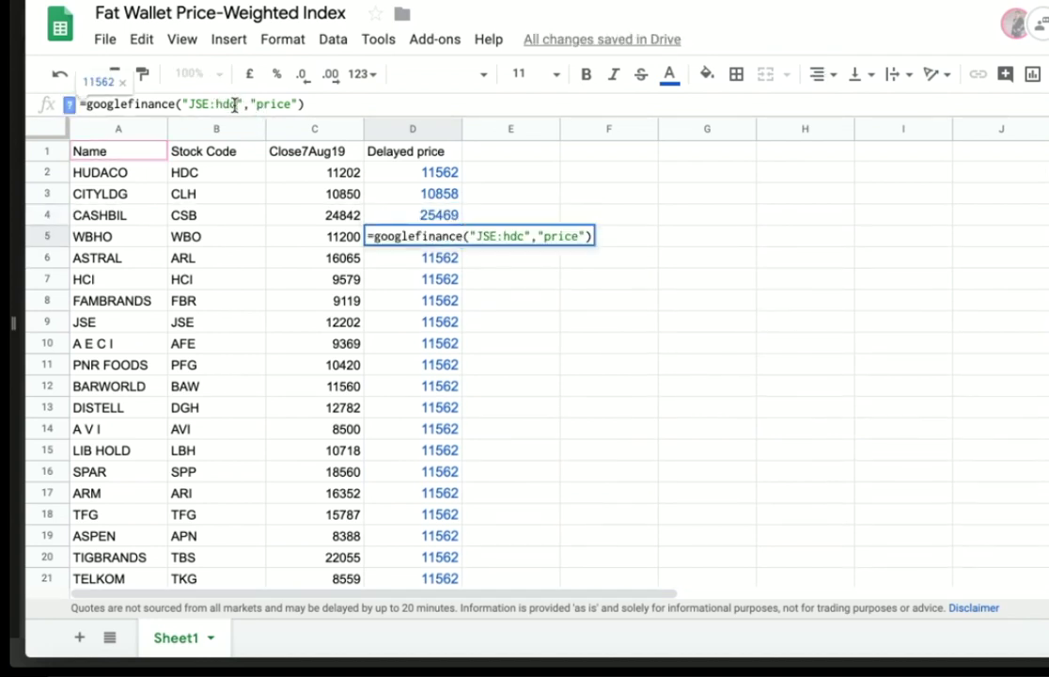
{"action": "key", "text": "BackSpace"}
{"action": "key", "text": "BackSpace"}
{"action": "key", "text": "BackSpace"}
{"action": "type", "text": "wbo"}
{"action": "key", "text": "Return"}
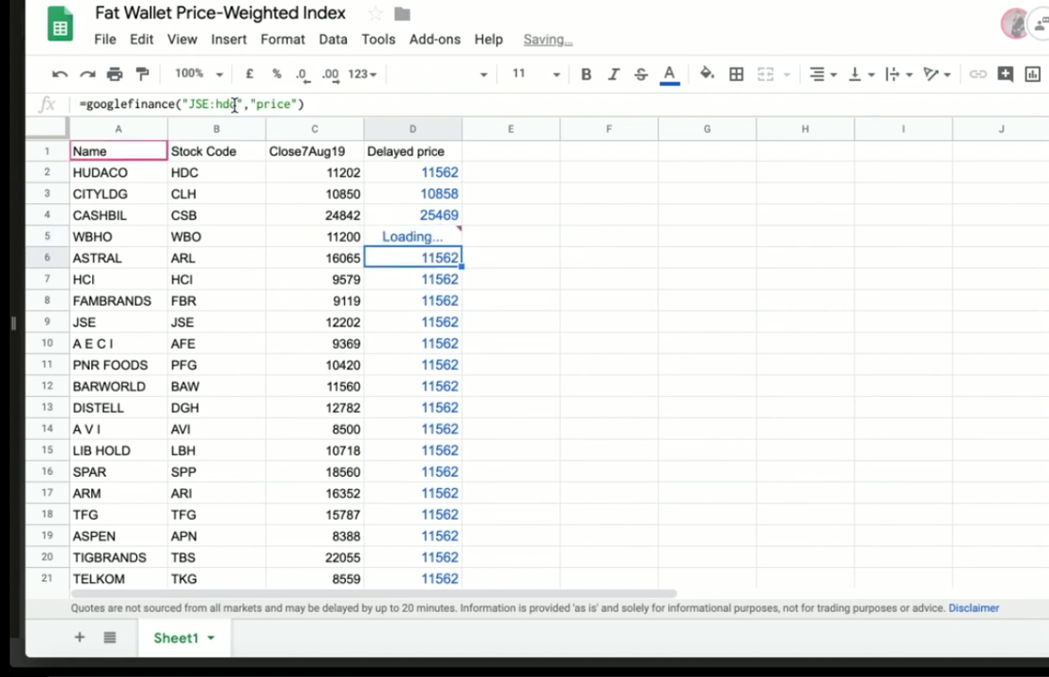
Change the ticker in D6's GOOGLEFINANCE formula to arl for the ASTRAL row
{"action": "left_click", "coordinate": [234, 104]}
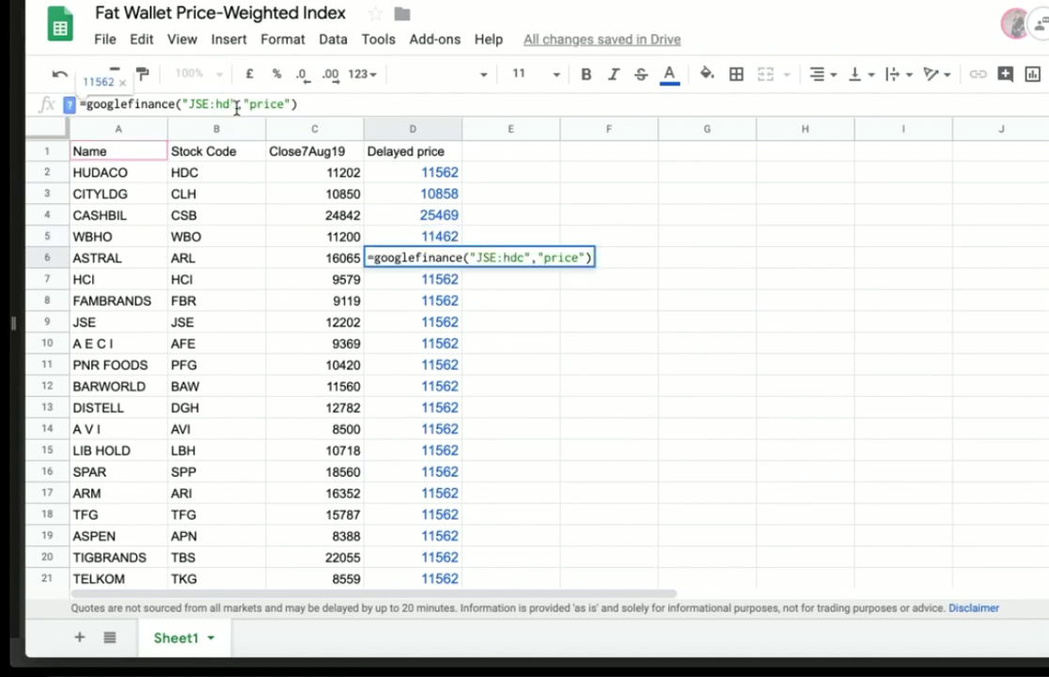
{"action": "double_click", "coordinate": [236, 104]}
{"action": "type", "text": "arl"}
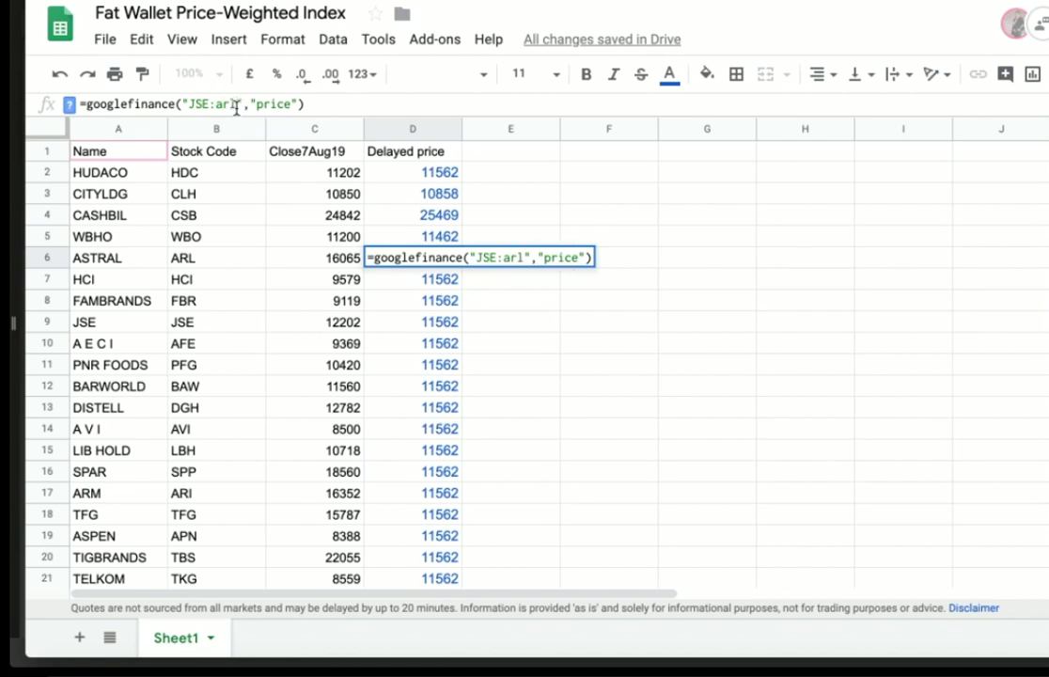
{"action": "key", "text": "Return"}
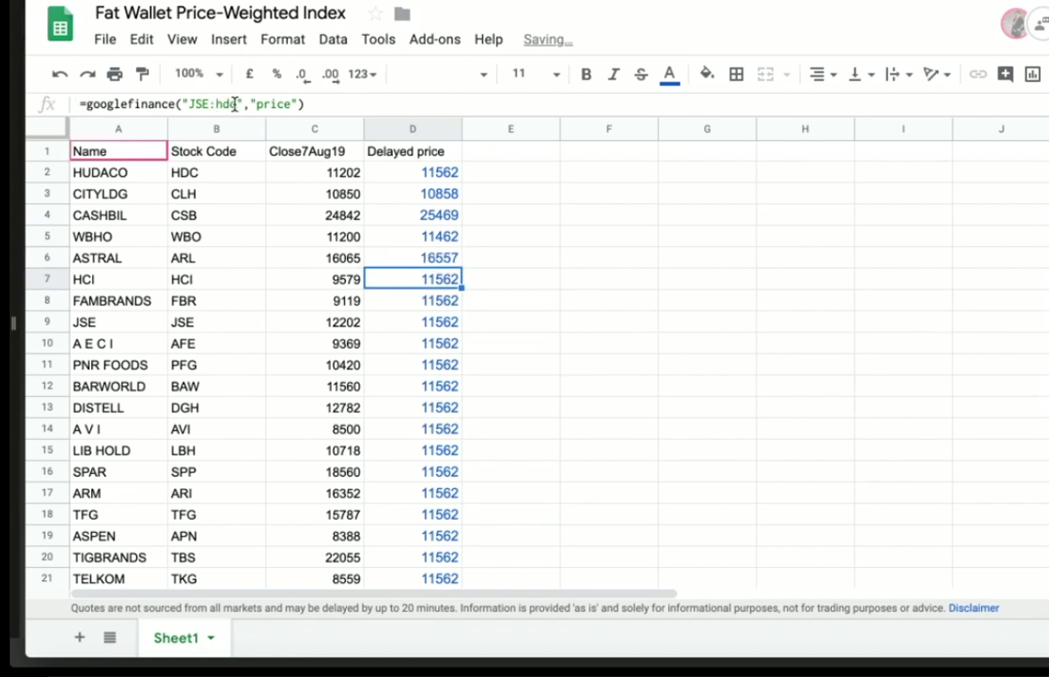
Change the ticker in D7's GOOGLEFINANCE formula to hci for the HCI row
{"action": "left_click", "coordinate": [234, 105]}
{"action": "key", "text": "BackSpace"}
{"action": "key", "text": "BackSpace"}
{"action": "key", "text": "BackSpace"}
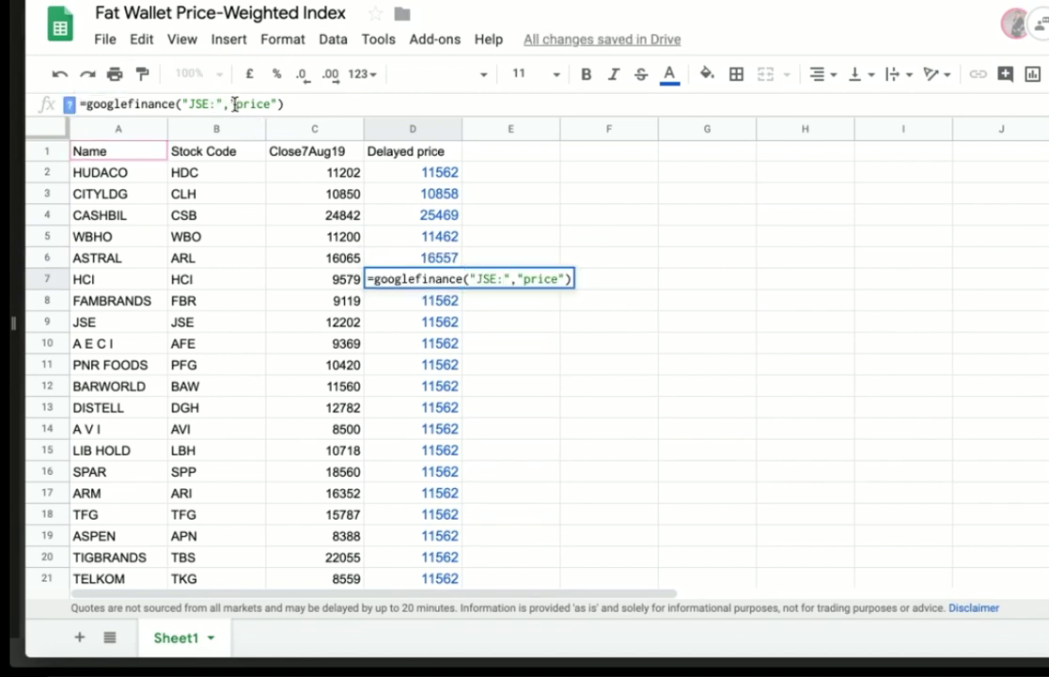
{"action": "type", "text": "hci"}
{"action": "key", "text": "Return"}
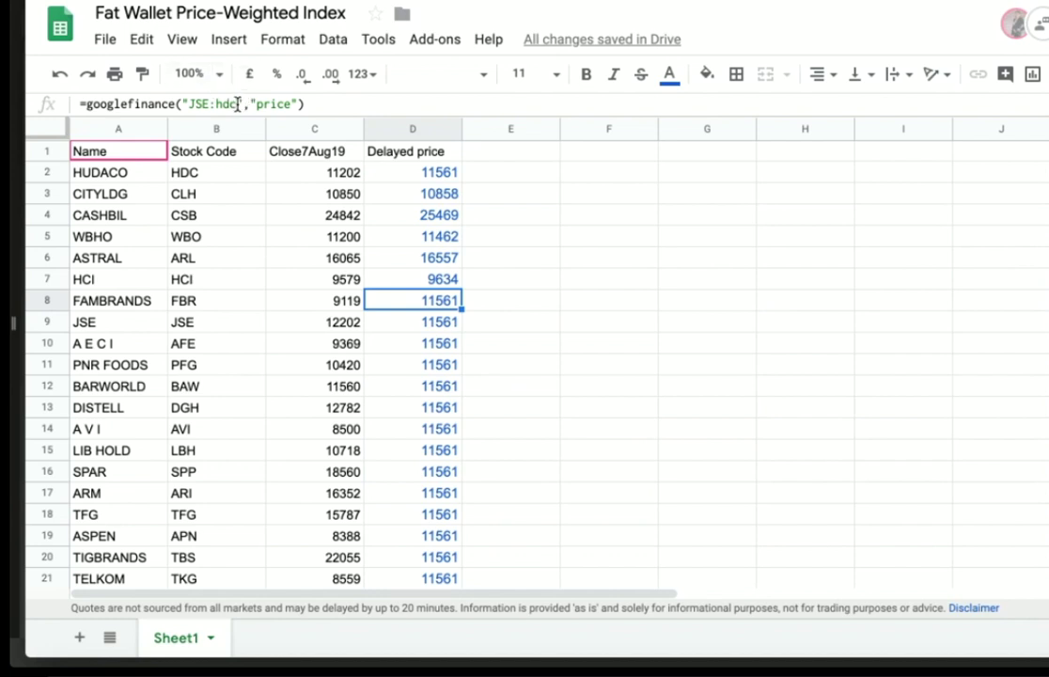
Change the ticker in D8's GOOGLEFINANCE formula to fbr for the FAMBRANDS row
{"action": "left_click", "coordinate": [237, 104]}
{"action": "key", "text": "BackSpace"}
{"action": "key", "text": "BackSpace"}
{"action": "key", "text": "BackSpace"}
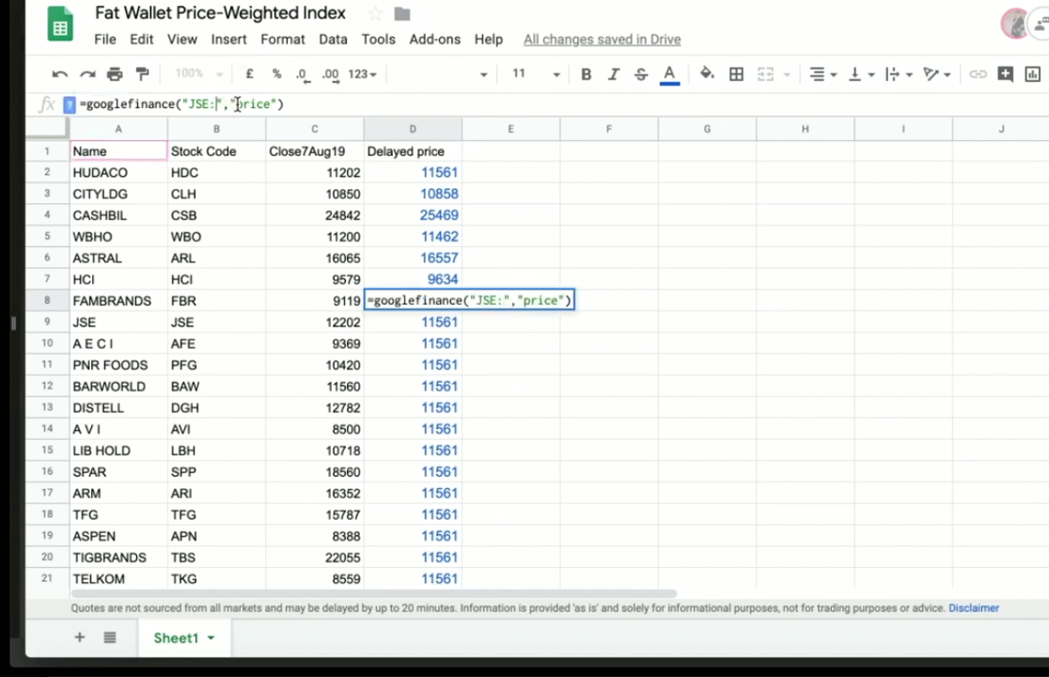
{"action": "type", "text": "fbr"}
{"action": "key", "text": "Return"}
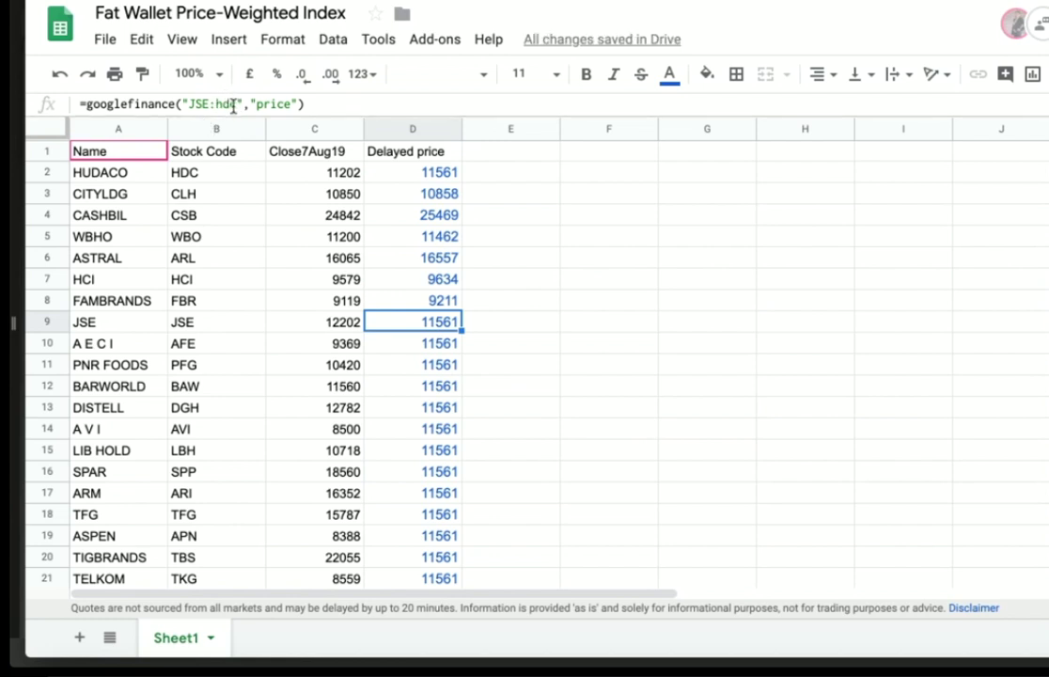
Change the ticker in D9's GOOGLEFINANCE formula to jse for the JSE row
{"action": "left_click", "coordinate": [234, 104]}
{"action": "key", "text": "BackSpace"}
{"action": "key", "text": "BackSpace"}
{"action": "key", "text": "BackSpace"}
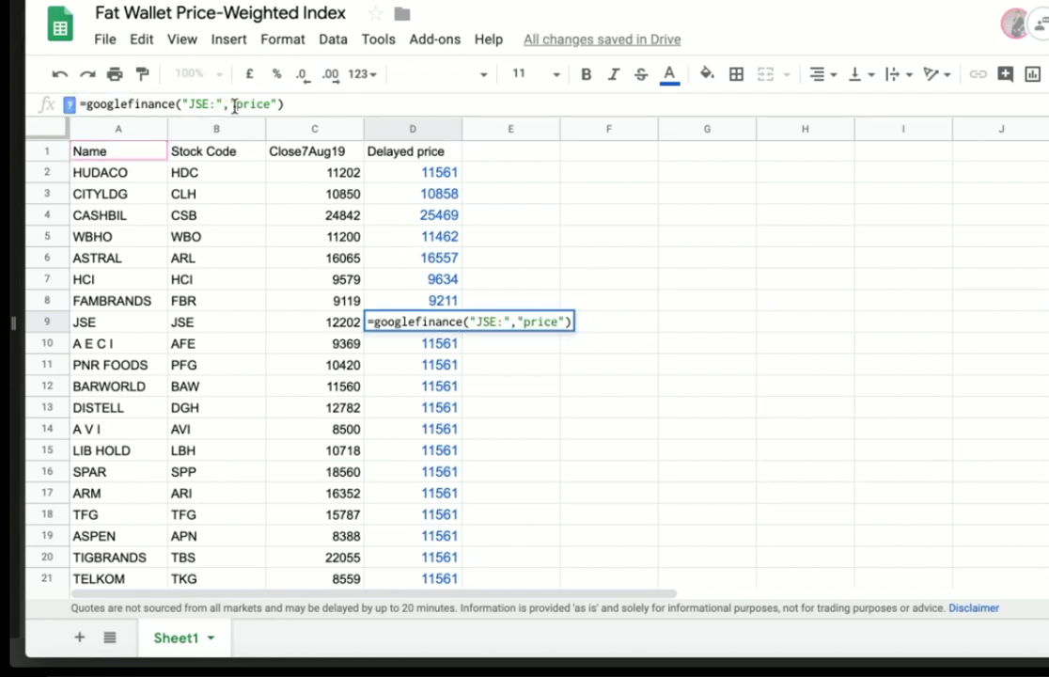
{"action": "type", "text": "jse"}
{"action": "key", "text": "Return"}
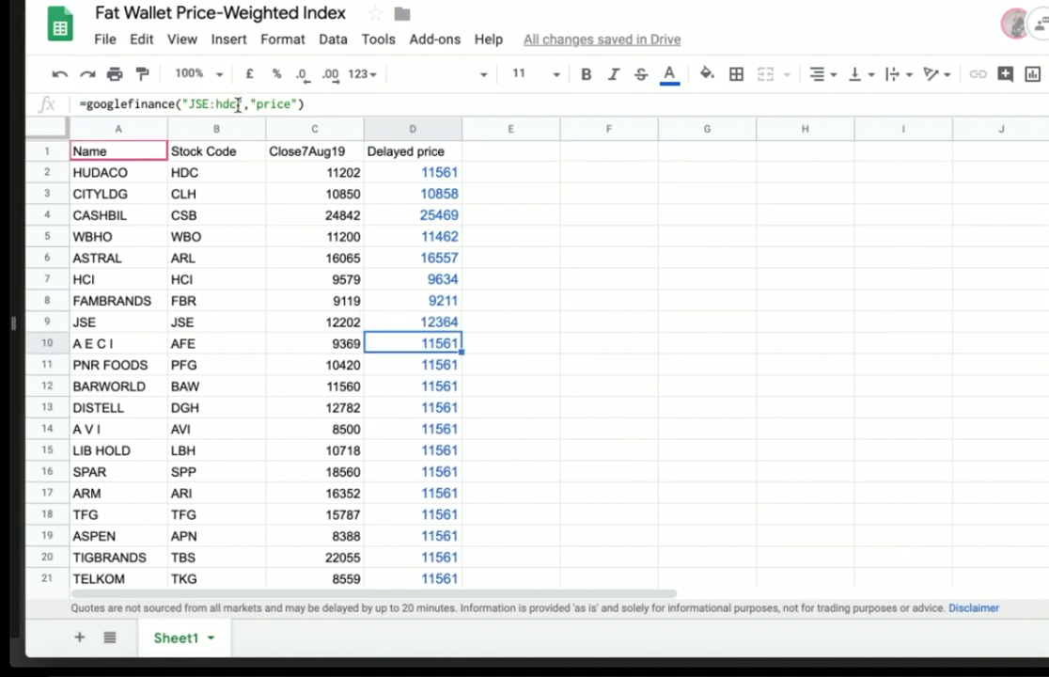
Change the ticker in D10's GOOGLEFINANCE formula to afe for the A E C I row
{"action": "left_click", "coordinate": [237, 104]}
{"action": "key", "text": "BackSpace"}
{"action": "key", "text": "BackSpace"}
{"action": "key", "text": "BackSpace"}
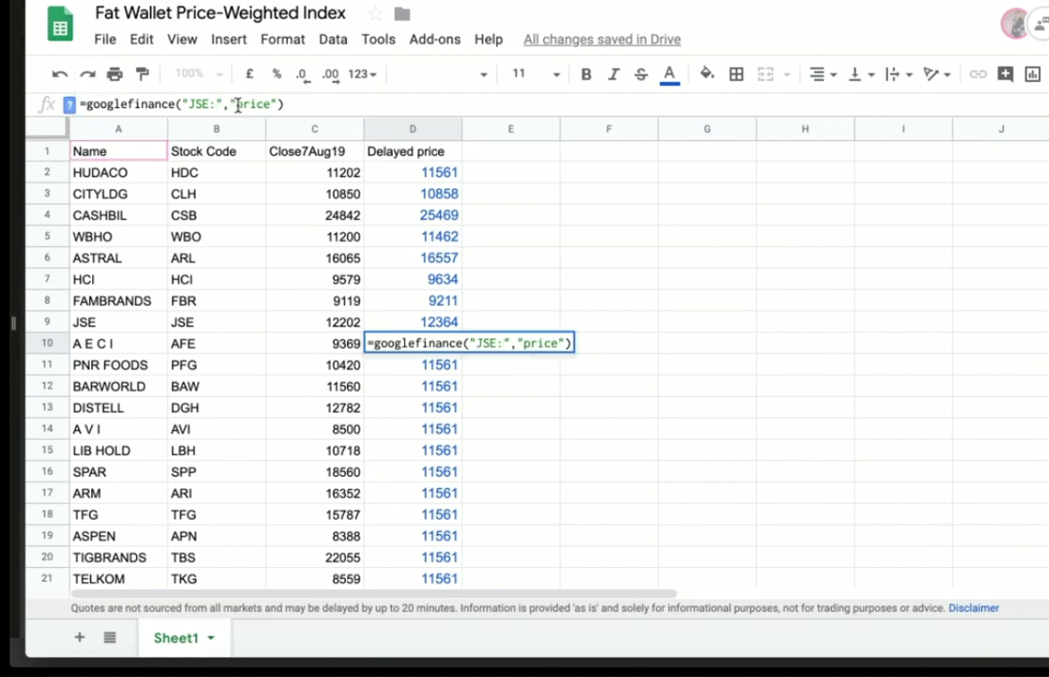
{"action": "type", "text": "afe"}
{"action": "key", "text": "Return"}
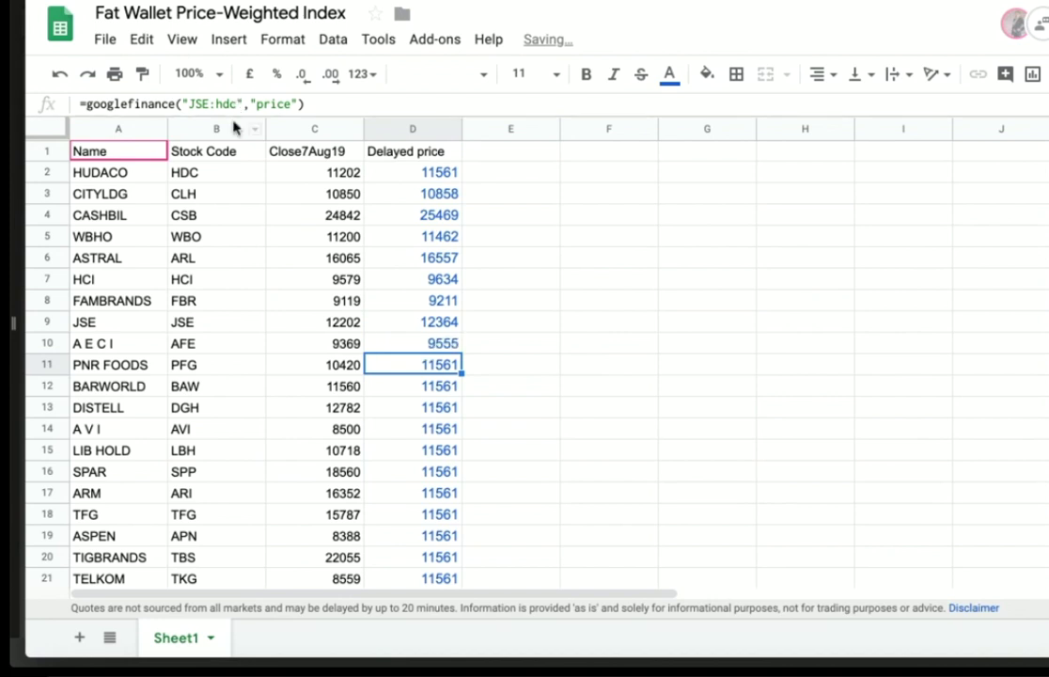
Change the ticker in D11's GOOGLEFINANCE formula to pfg for the PNR FOODS row
{"action": "left_click", "coordinate": [236, 105]}
{"action": "key", "text": "BackSpace"}
{"action": "key", "text": "BackSpace"}
{"action": "key", "text": "BackSpace"}
{"action": "type", "text": "pfg"}
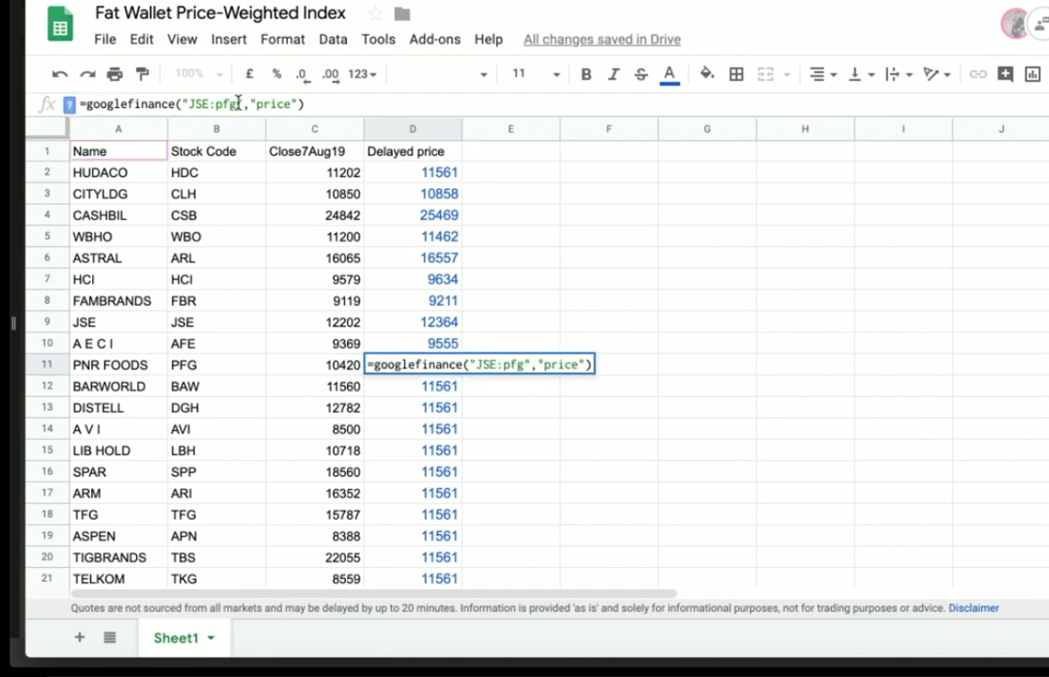
{"action": "key", "text": "Return"}
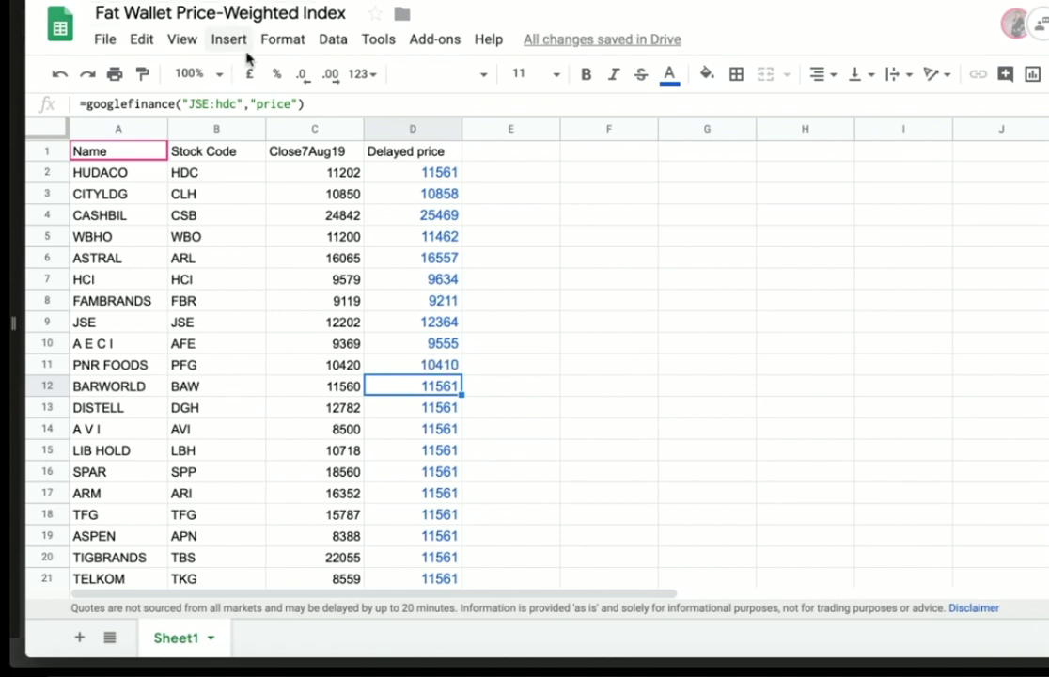
Change the ticker in D12's GOOGLEFINANCE formula to baw for the BARWORLD row
{"action": "left_click", "coordinate": [239, 101]}
{"action": "key", "text": "BackSpace"}
{"action": "key", "text": "BackSpace"}
{"action": "key", "text": "BackSpace"}
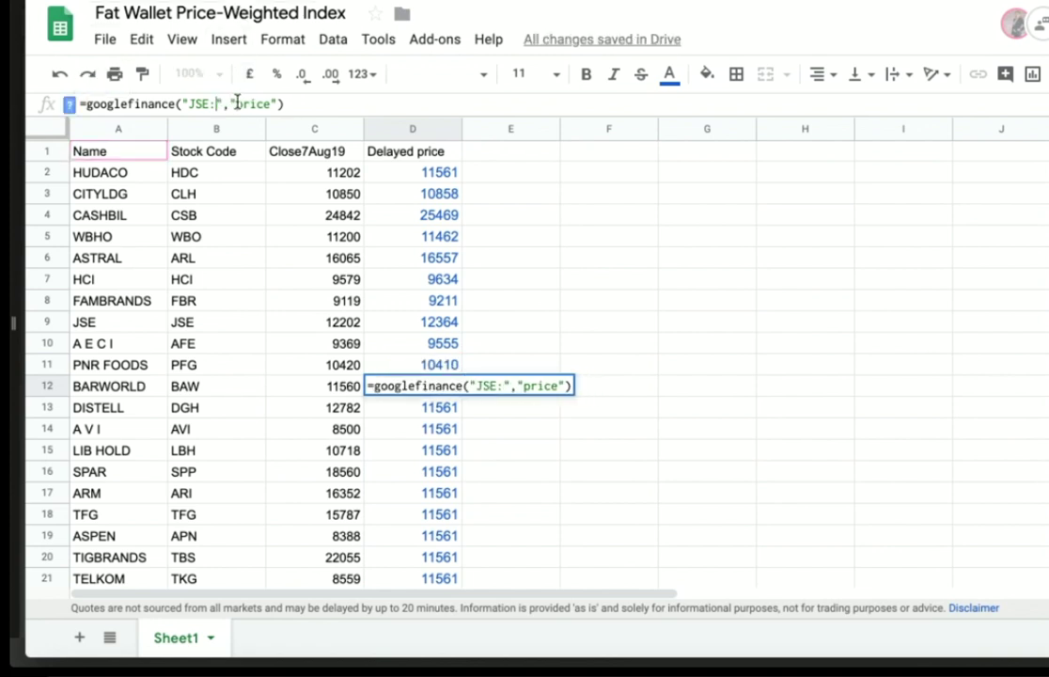
{"action": "type", "text": "baw"}
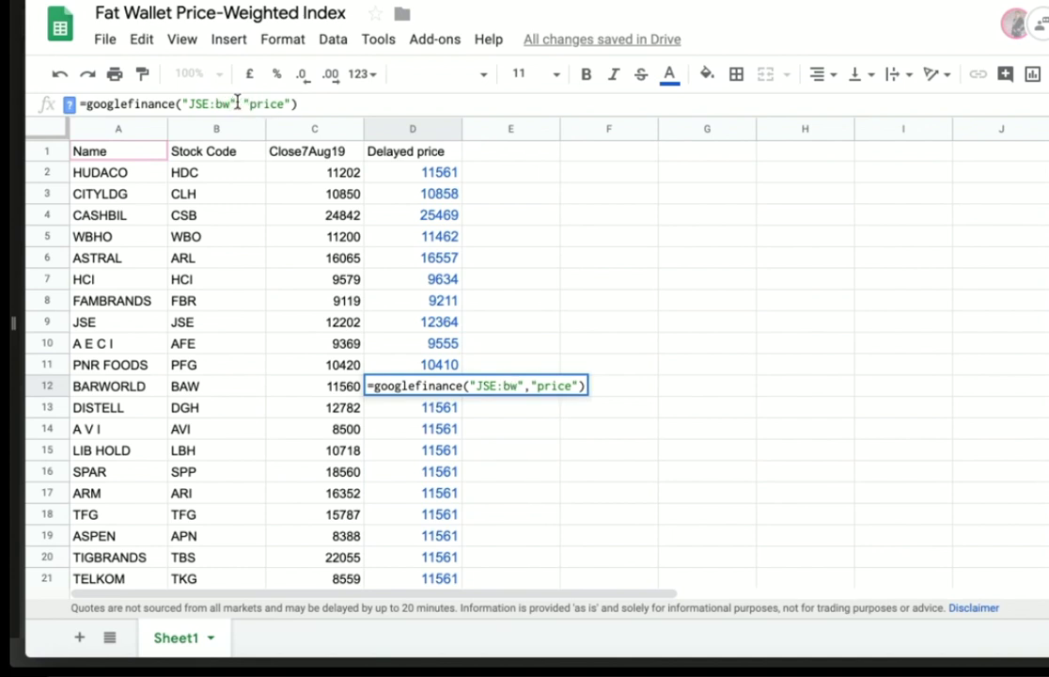
{"action": "key", "text": "BackSpace"}
{"action": "type", "text": "aw"}
{"action": "key", "text": "Return"}
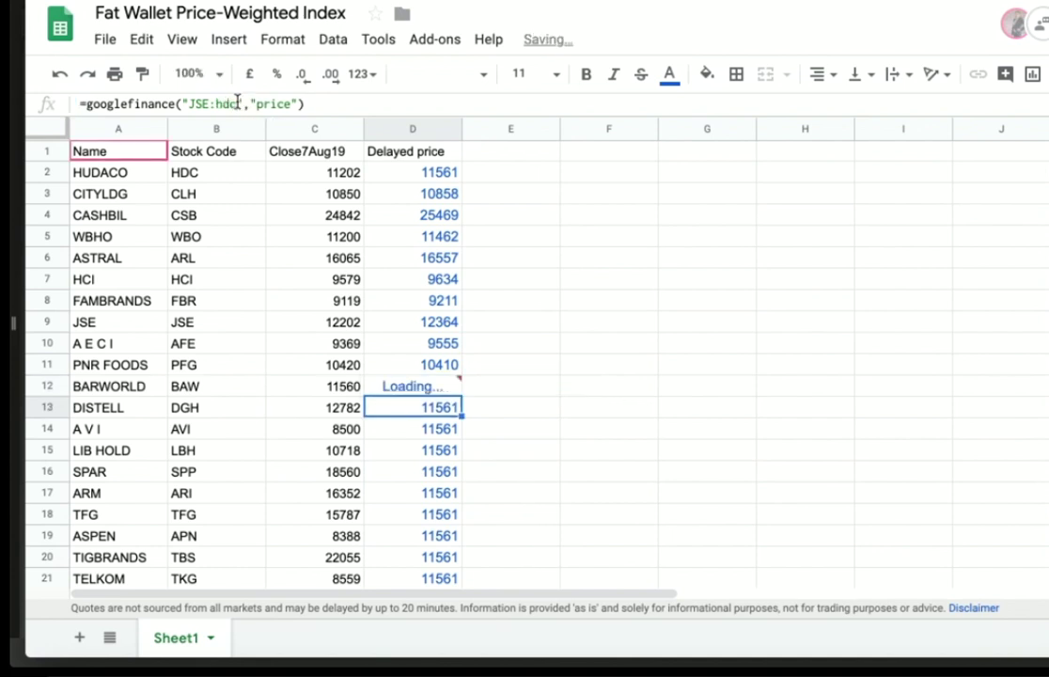
Change the ticker in D13's GOOGLEFINANCE formula to dgh for the DISTELL row
{"action": "left_click", "coordinate": [237, 100]}
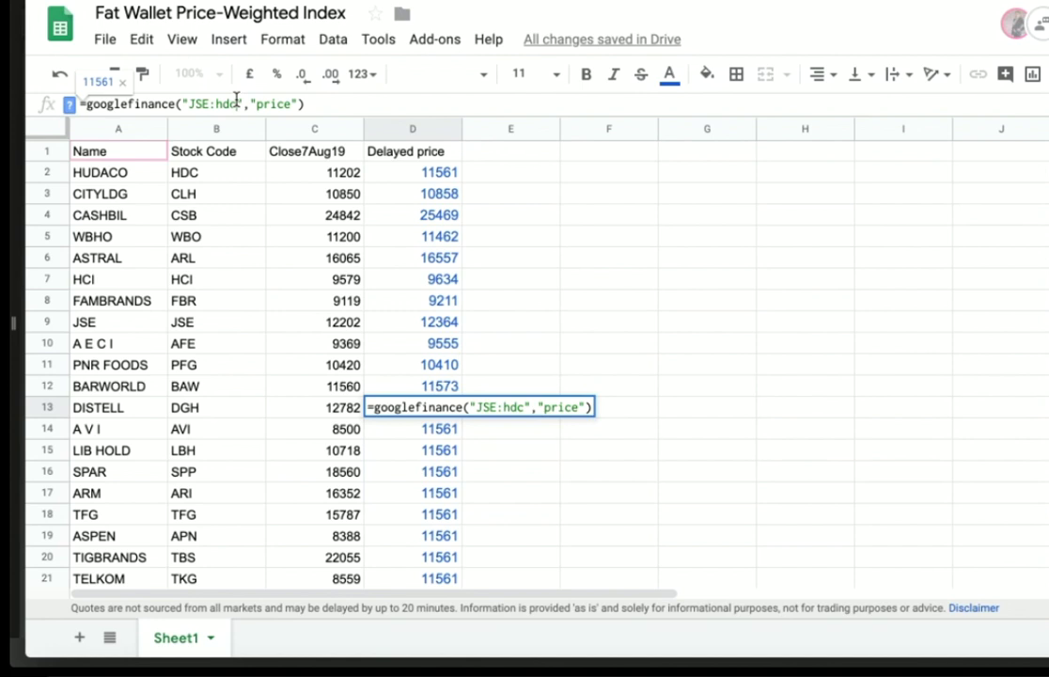
{"action": "key", "text": "BackSpace"}
{"action": "key", "text": "BackSpace"}
{"action": "key", "text": "BackSpace"}
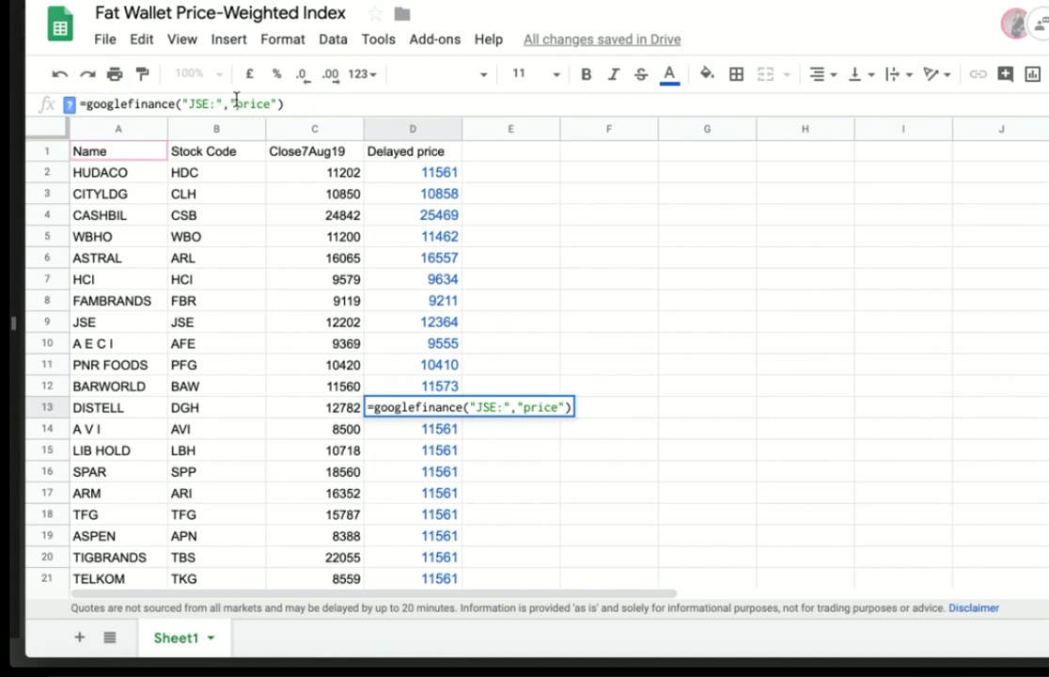
{"action": "type", "text": "dgh"}
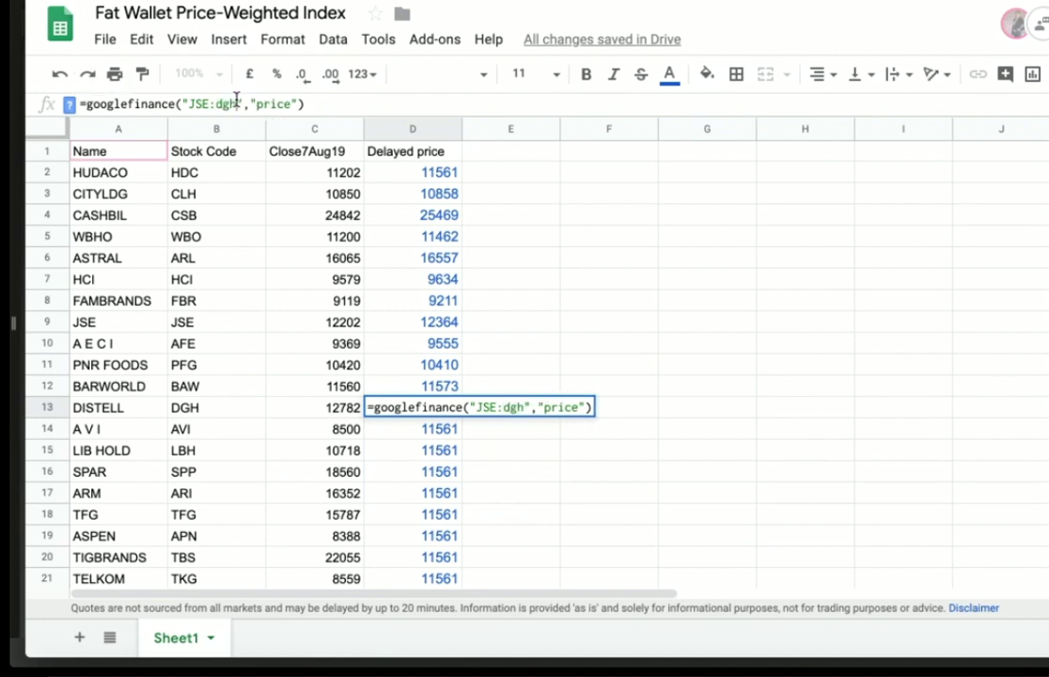
{"action": "key", "text": "Return"}
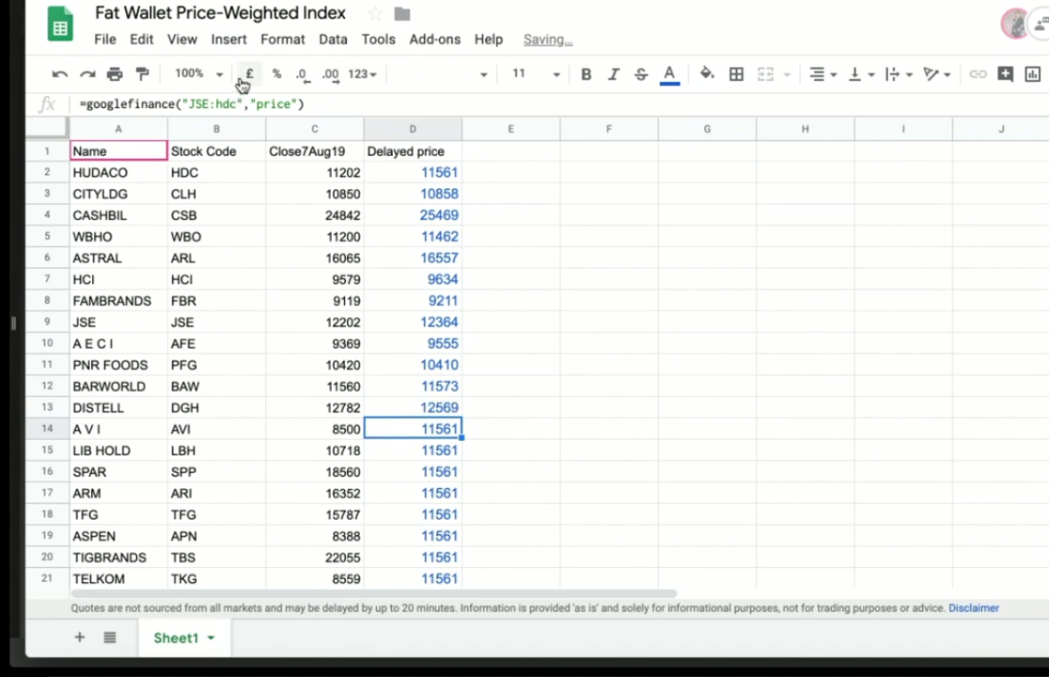
Change the ticker in D14's GOOGLEFINANCE formula to avi for the A V I row
{"action": "left_click", "coordinate": [239, 104]}
{"action": "key", "text": "BackSpace"}
{"action": "key", "text": "BackSpace"}
{"action": "key", "text": "BackSpace"}
{"action": "type", "text": "avi"}
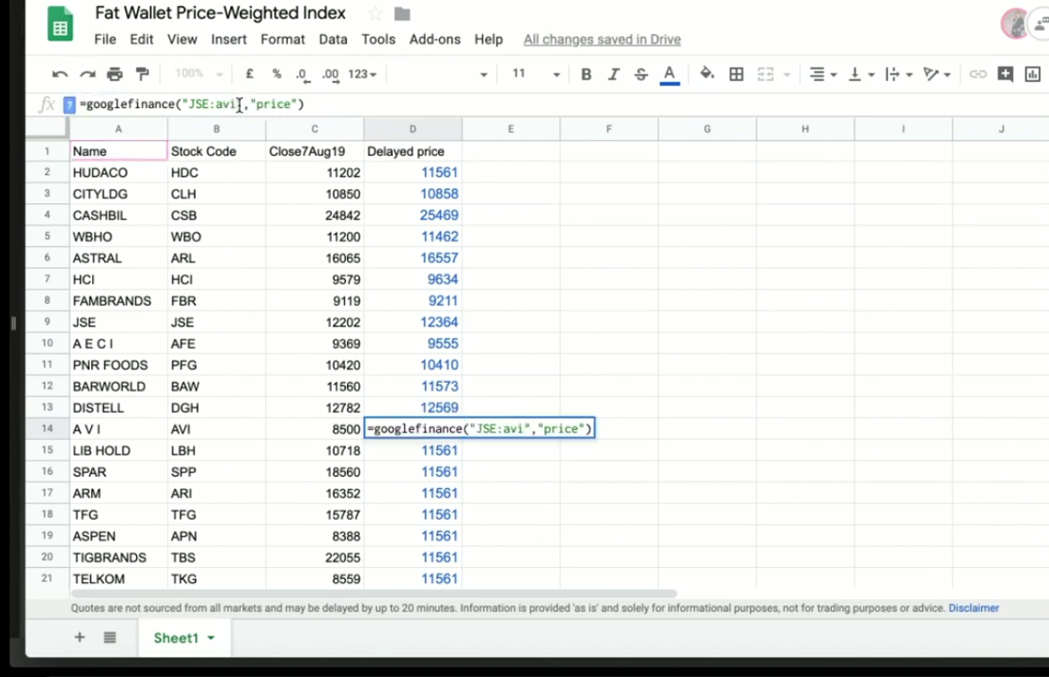
{"action": "key", "text": "Return"}
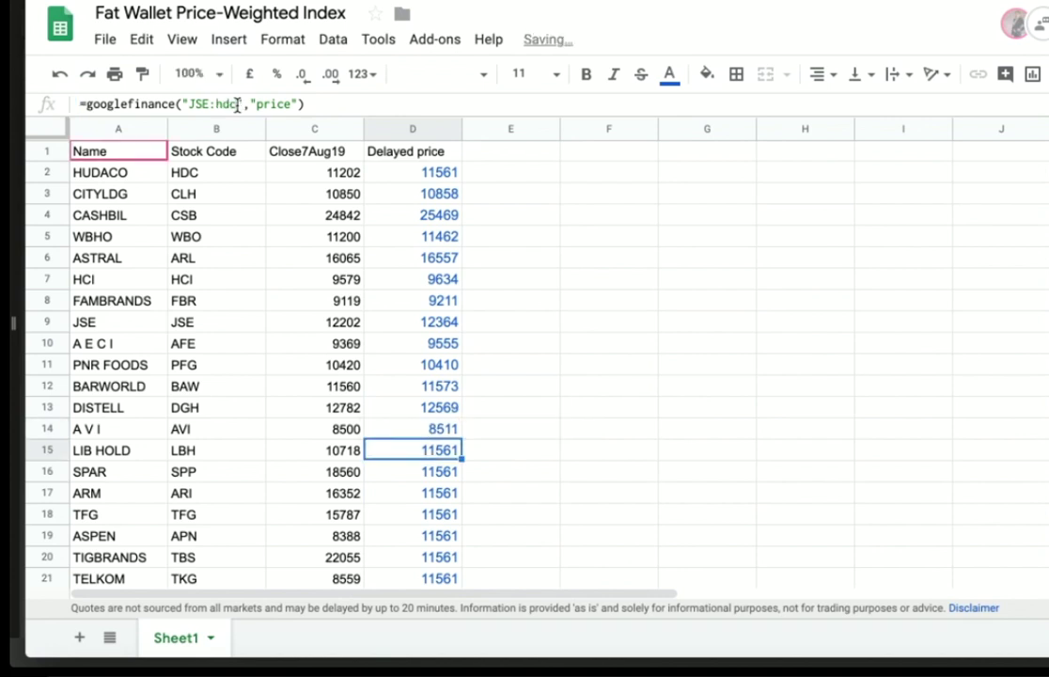
Change the ticker in D15's GOOGLEFINANCE formula to lbh for the LIB HOLD row
{"action": "left_click", "coordinate": [239, 104]}
{"action": "key", "text": "BackSpace"}
{"action": "key", "text": "BackSpace"}
{"action": "key", "text": "BackSpace"}
{"action": "type", "text": "lbh"}
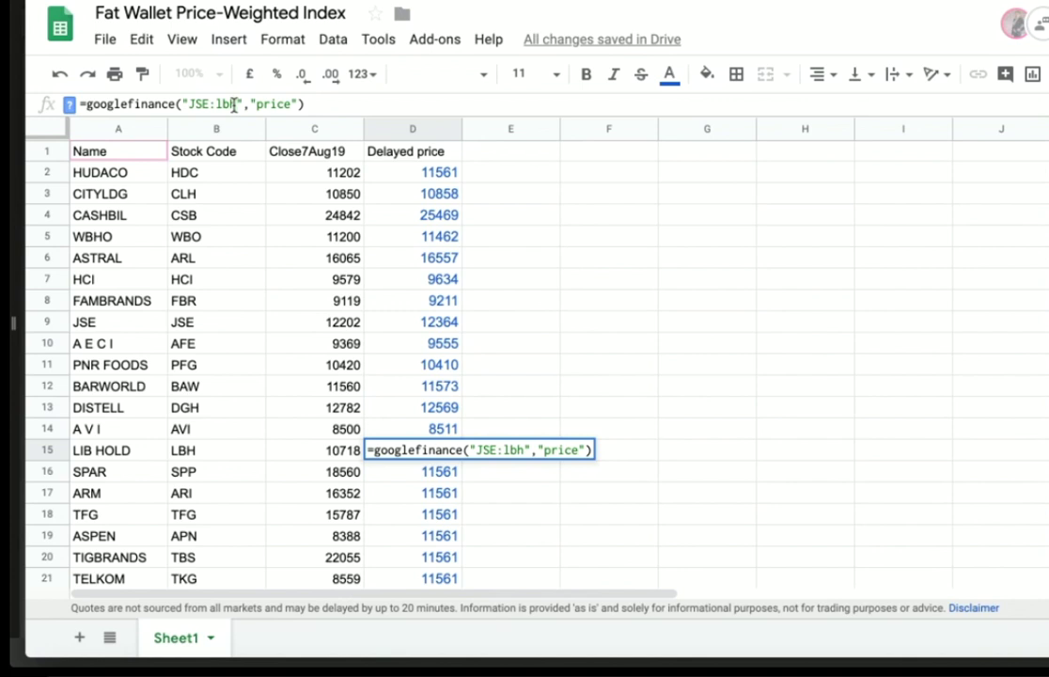
{"action": "key", "text": "Return"}
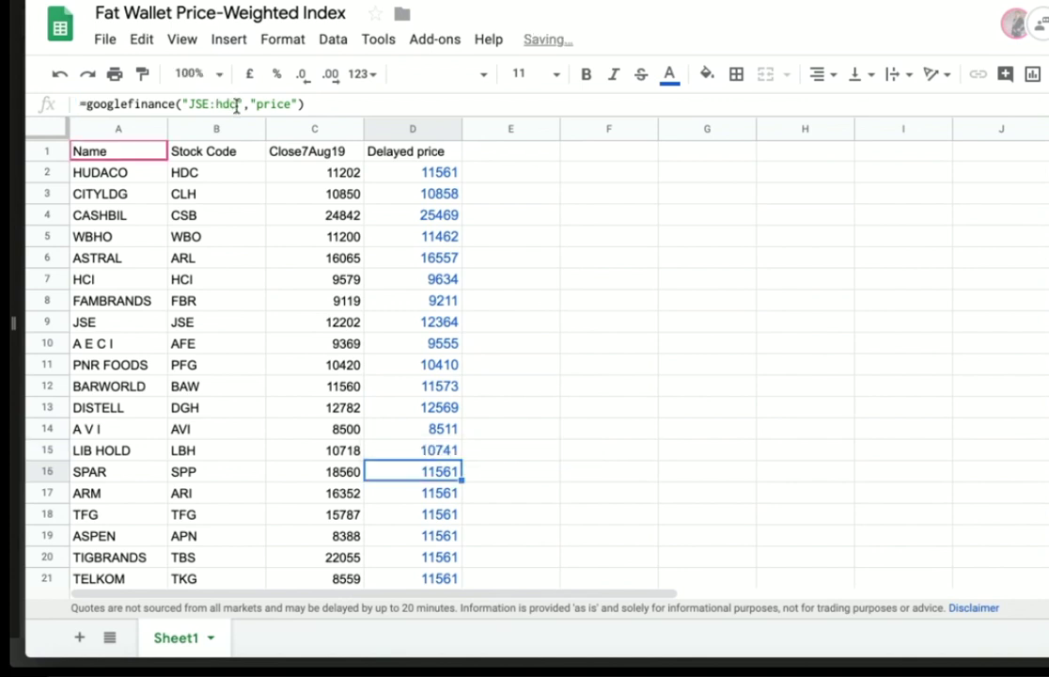
Change the ticker in D16's GOOGLEFINANCE formula to spp for the SPAR row
{"action": "left_click", "coordinate": [235, 104]}
{"action": "key", "text": "BackSpace"}
{"action": "key", "text": "BackSpace"}
{"action": "key", "text": "BackSpace"}
{"action": "type", "text": "spp"}
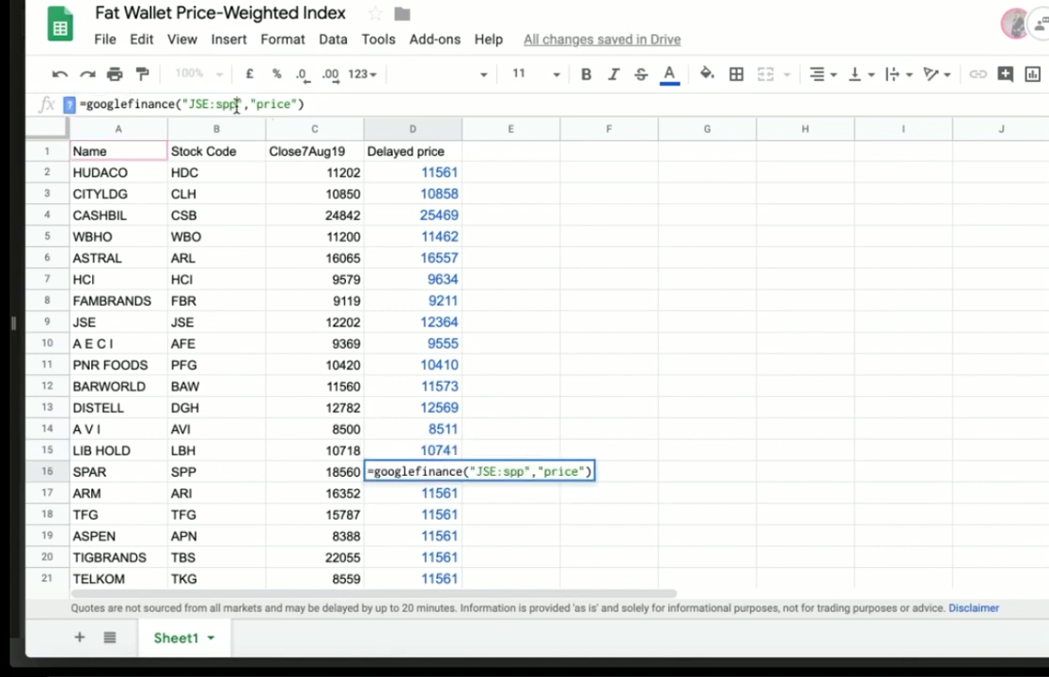
{"action": "key", "text": "Return"}
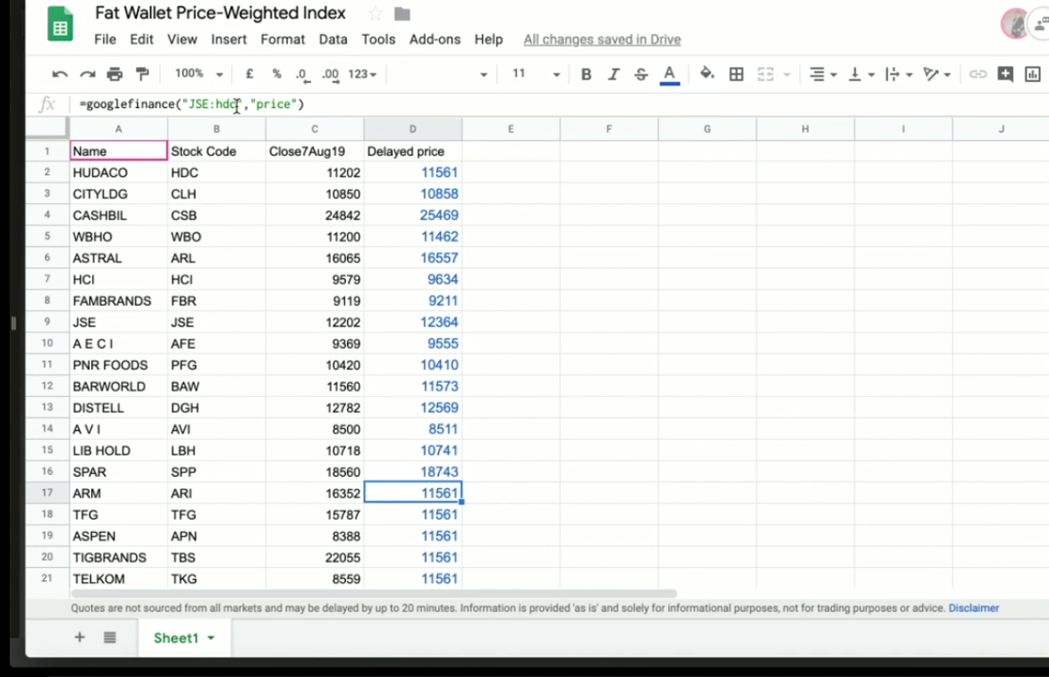
Change the ticker in D17's GOOGLEFINANCE formula to ari for the ARM row
{"action": "left_click", "coordinate": [237, 105]}
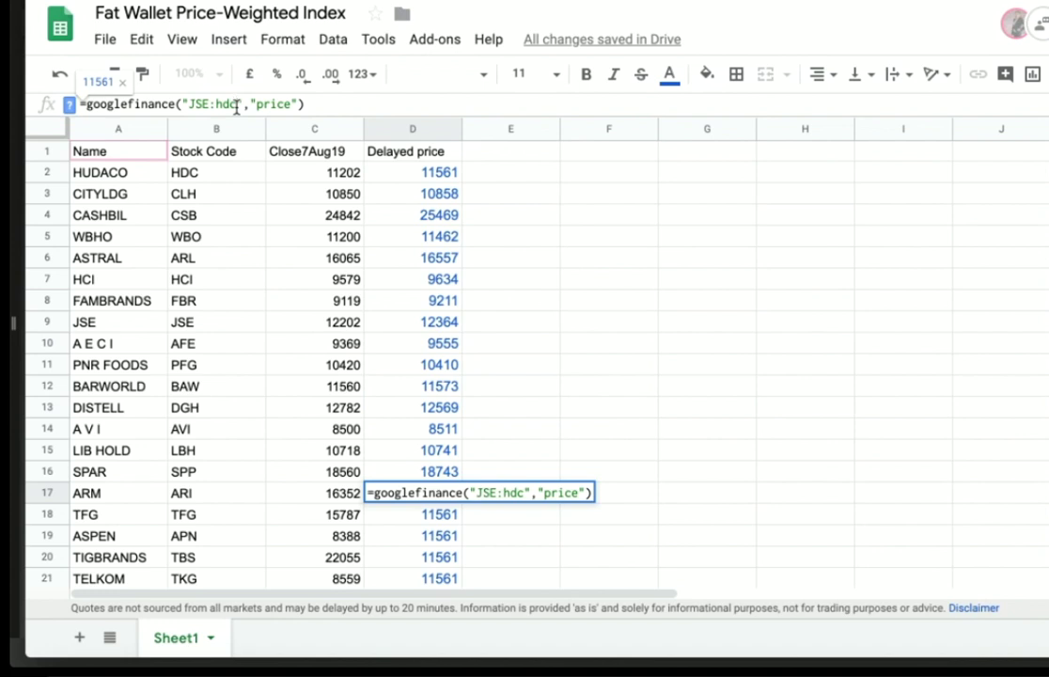
{"action": "key", "text": "BackSpace"}
{"action": "key", "text": "BackSpace"}
{"action": "key", "text": "BackSpace"}
{"action": "type", "text": "ari"}
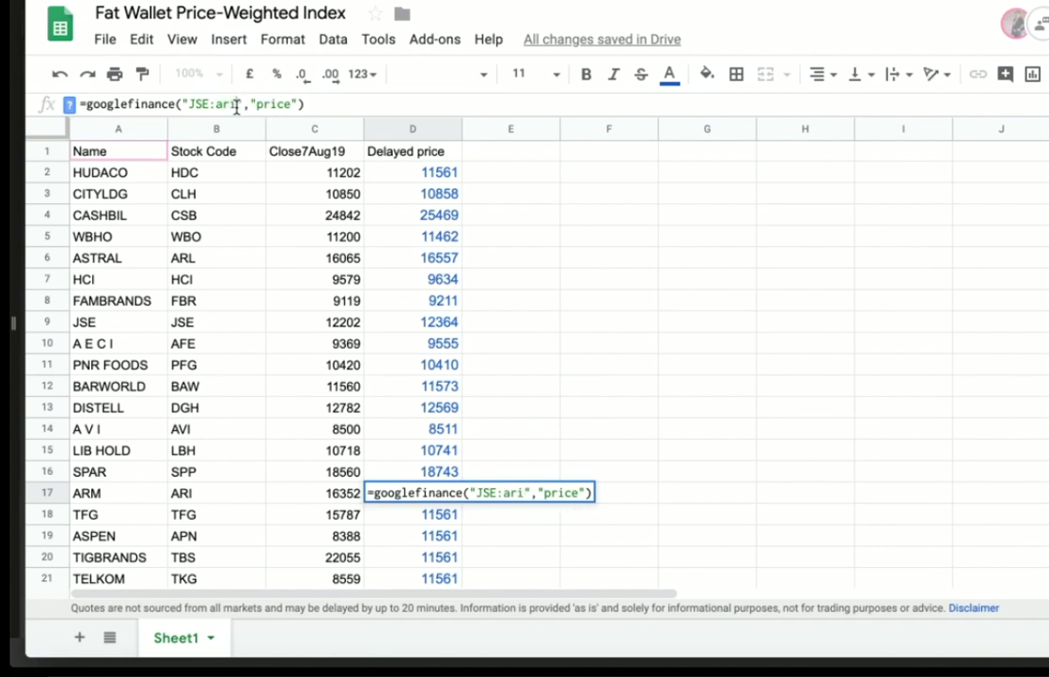
{"action": "key", "text": "Return"}
Change the ticker in D18's GOOGLEFINANCE formula to tfg for the TFG row
{"action": "left_click", "coordinate": [237, 105]}
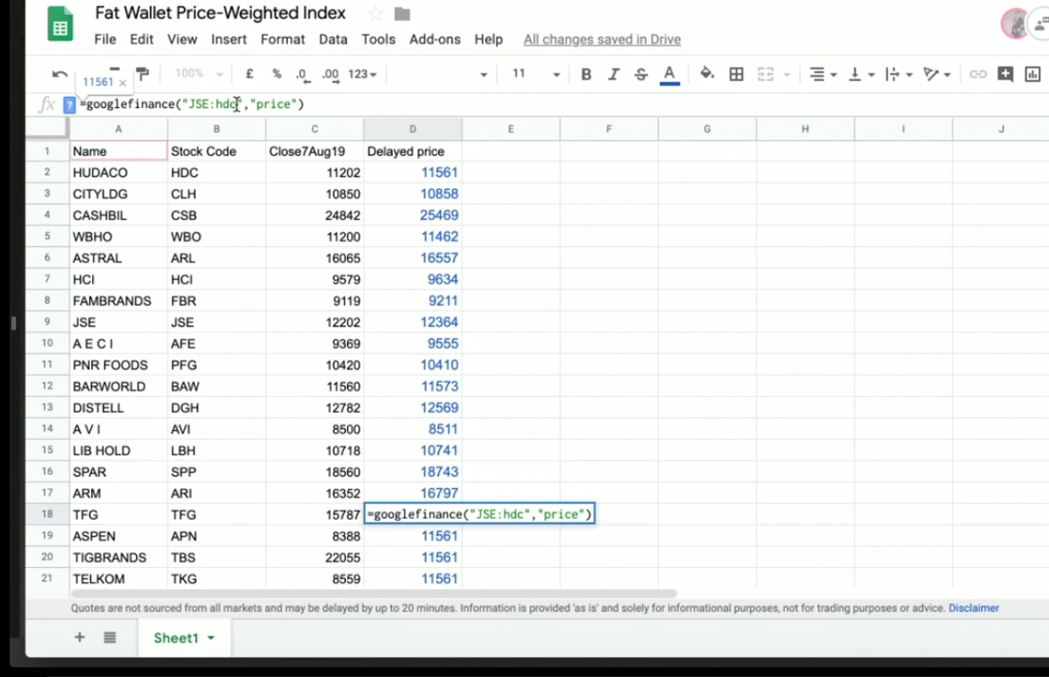
{"action": "key", "text": "BackSpace"}
{"action": "key", "text": "BackSpace"}
{"action": "key", "text": "BackSpace"}
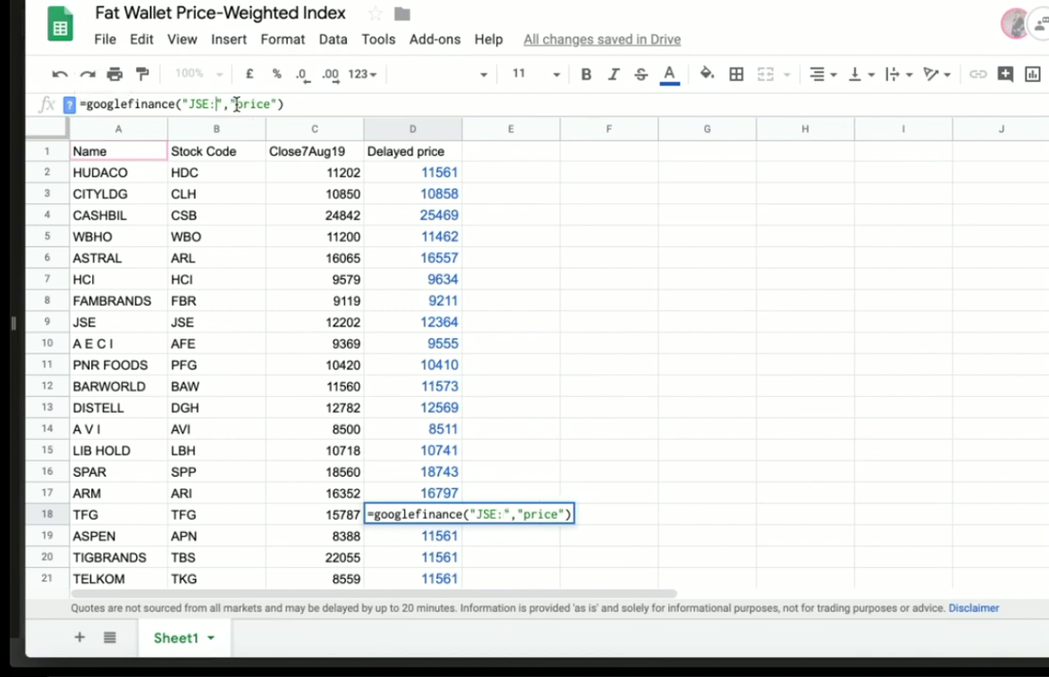
{"action": "type", "text": "tfg"}
{"action": "key", "text": "Return"}
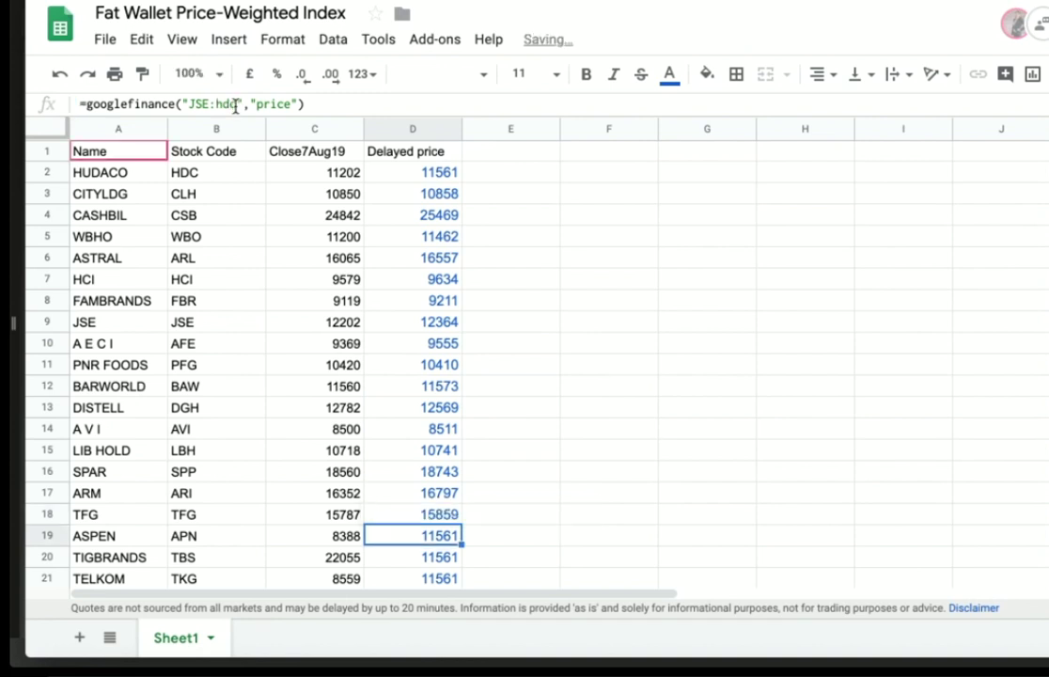
Change the ticker in D19's GOOGLEFINANCE formula to apn for the ASPEN row
{"action": "left_click", "coordinate": [236, 105]}
{"action": "key", "text": "BackSpace"}
{"action": "key", "text": "BackSpace"}
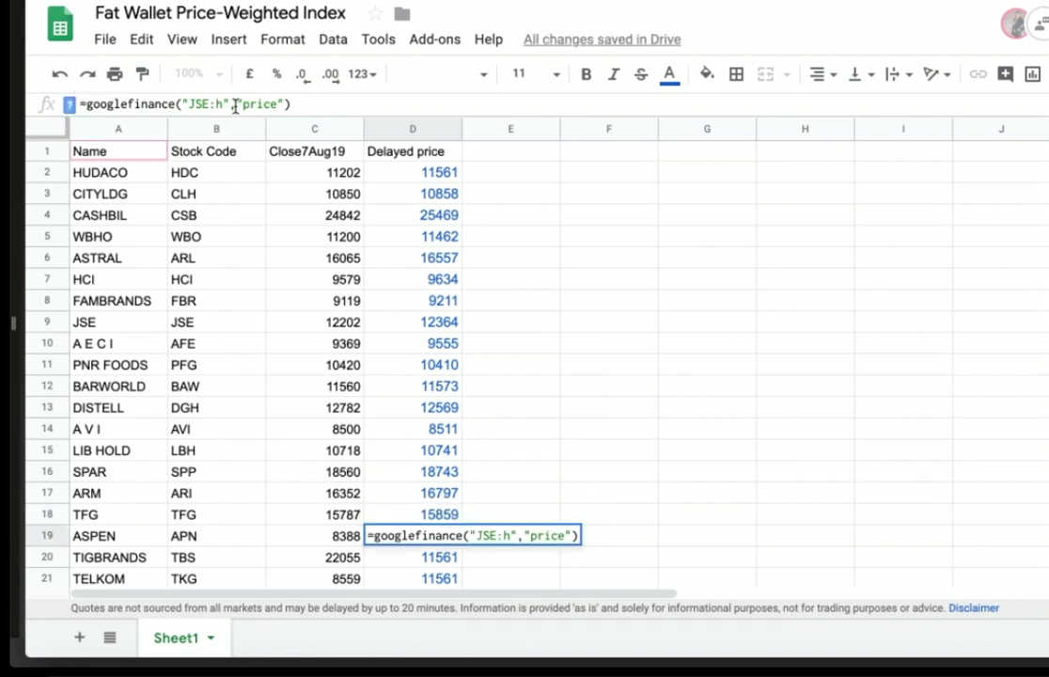
{"action": "key", "text": "BackSpace"}
{"action": "type", "text": "apn"}
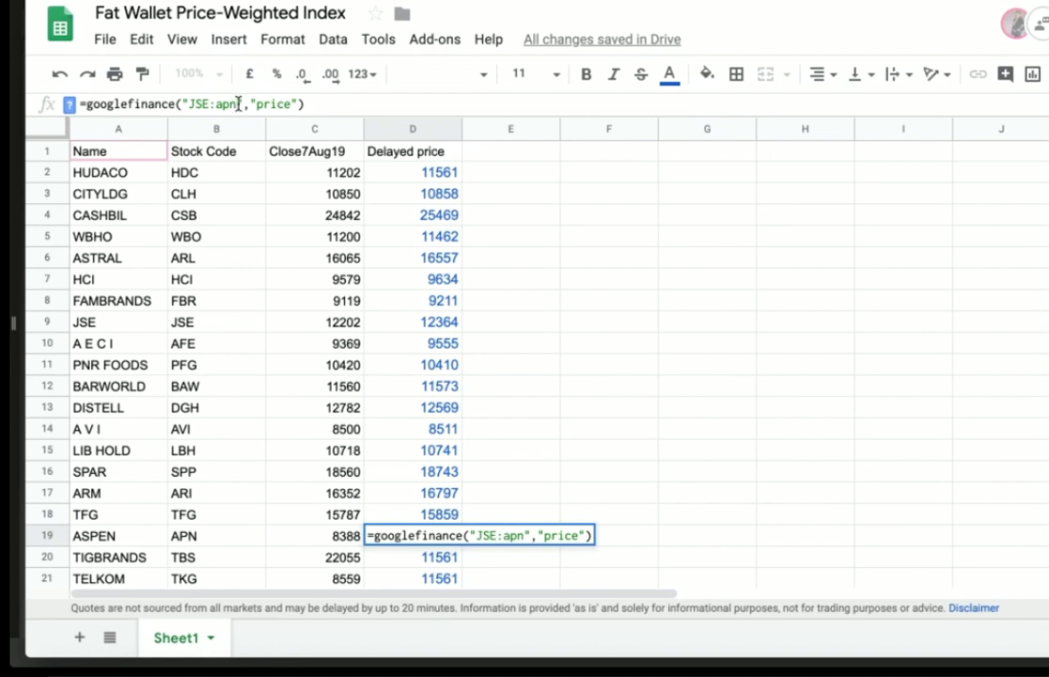
{"action": "key", "text": "Return"}
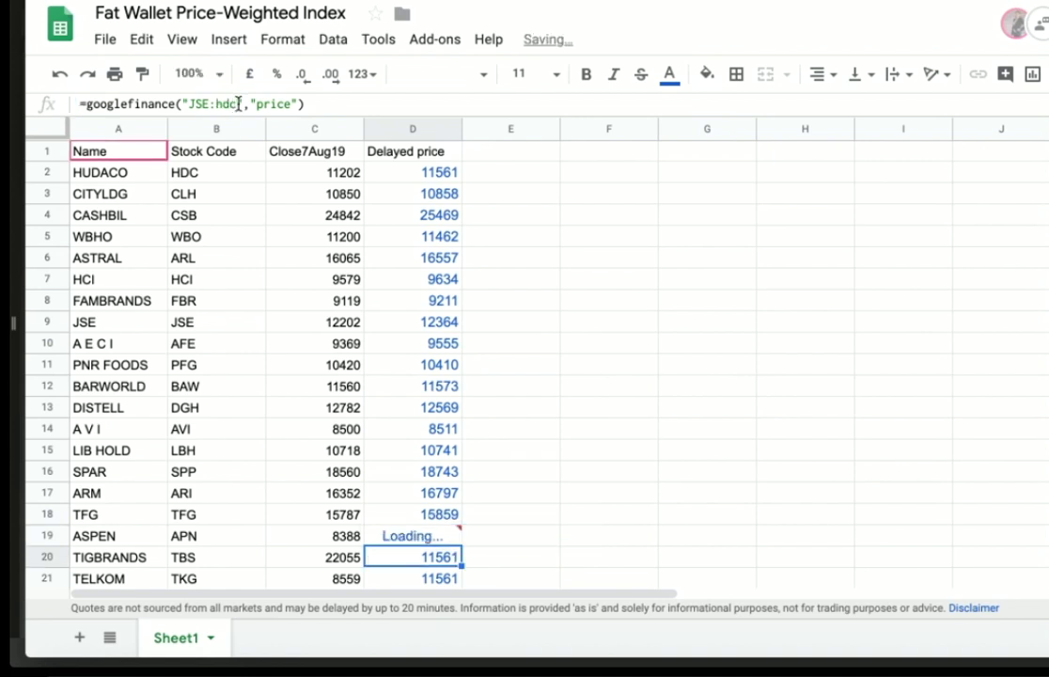
Change the ticker in D20's GOOGLEFINANCE formula to tbs for the TIGBRANDS row
{"action": "left_click", "coordinate": [239, 103]}
{"action": "key", "text": "BackSpace"}
{"action": "key", "text": "BackSpace"}
{"action": "key", "text": "BackSpace"}
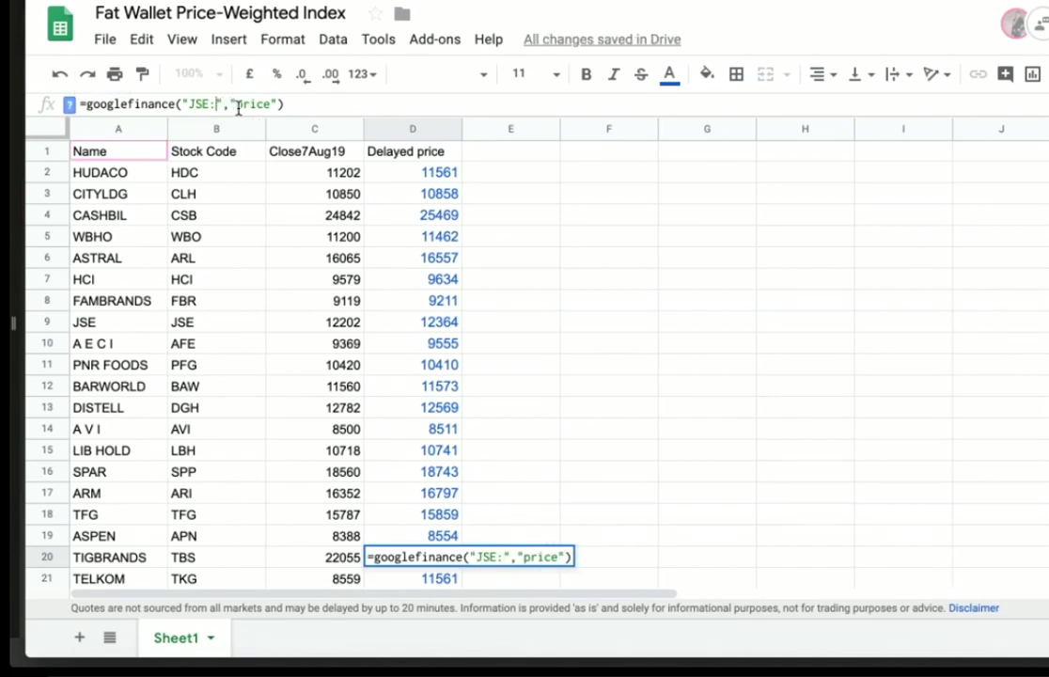
{"action": "type", "text": "tbs"}
{"action": "key", "text": "Return"}
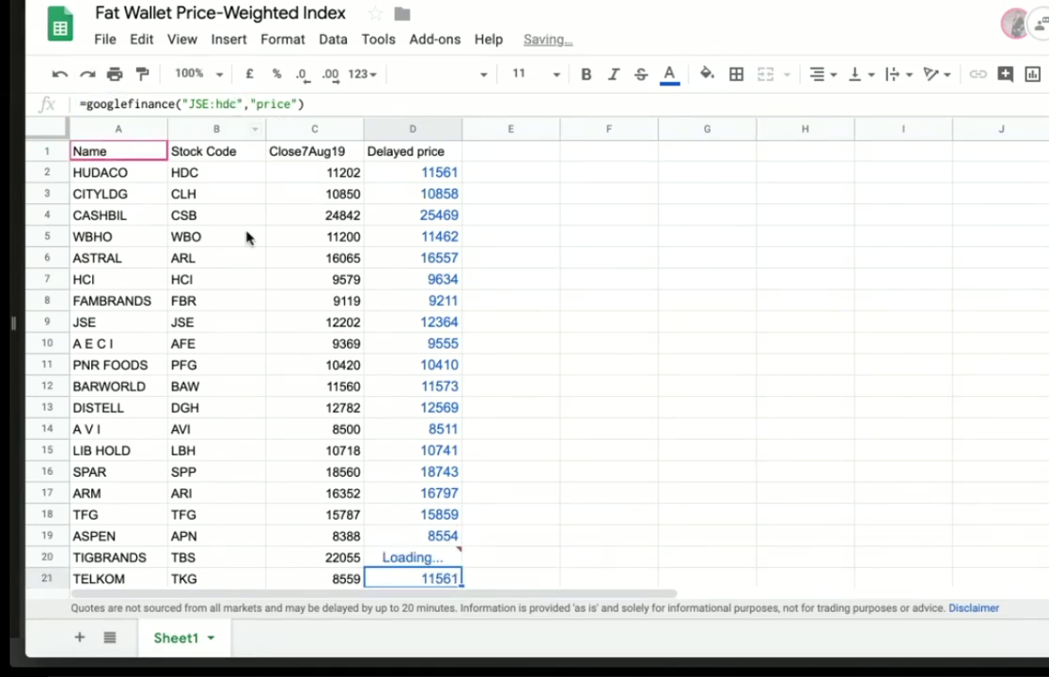
Change the ticker in D21's GOOGLEFINANCE formula to tkg for the TELKOM row
{"action": "scroll", "coordinate": [246, 237], "scroll_direction": "down", "scroll_amount": 1}
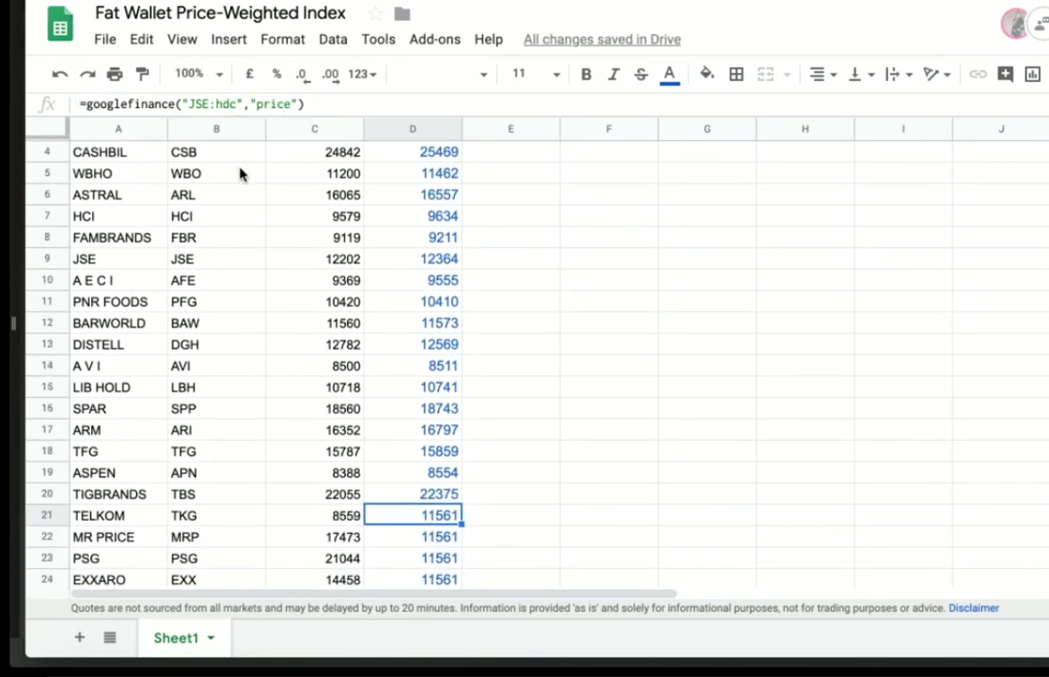
{"action": "left_click", "coordinate": [238, 103]}
{"action": "key", "text": "BackSpace"}
{"action": "key", "text": "BackSpace"}
{"action": "key", "text": "BackSpace"}
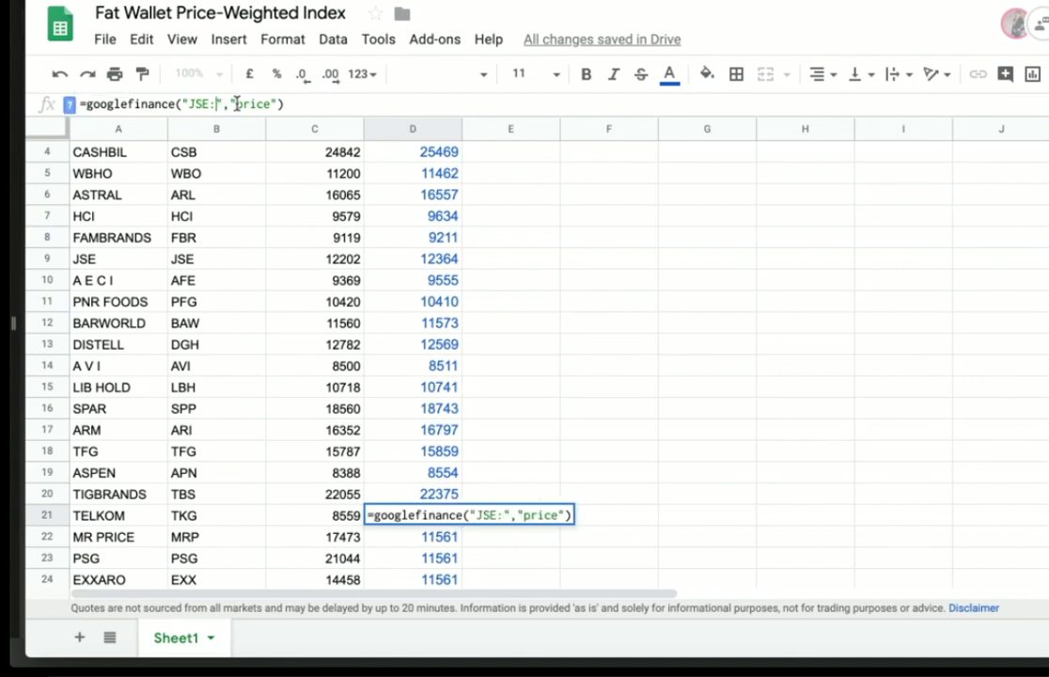
{"action": "type", "text": "tkg"}
{"action": "key", "text": "Return"}
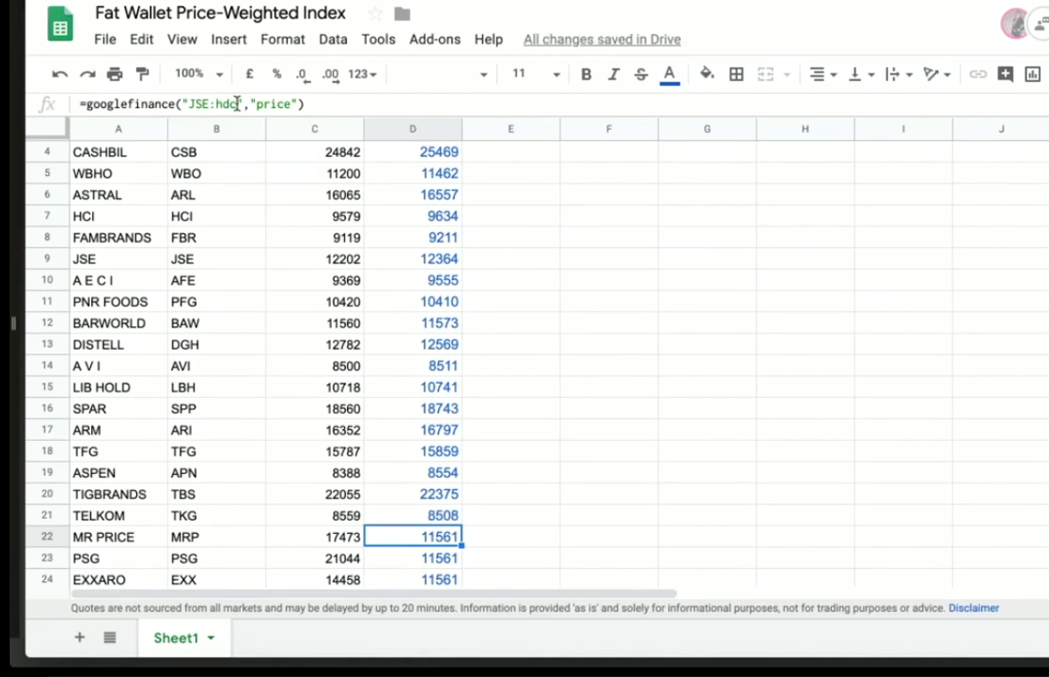
Change the ticker in D22's GOOGLEFINANCE formula to mrp for the MR PRICE row
{"action": "left_click", "coordinate": [237, 103]}
{"action": "key", "text": "BackSpace"}
{"action": "key", "text": "BackSpace"}
{"action": "key", "text": "BackSpace"}
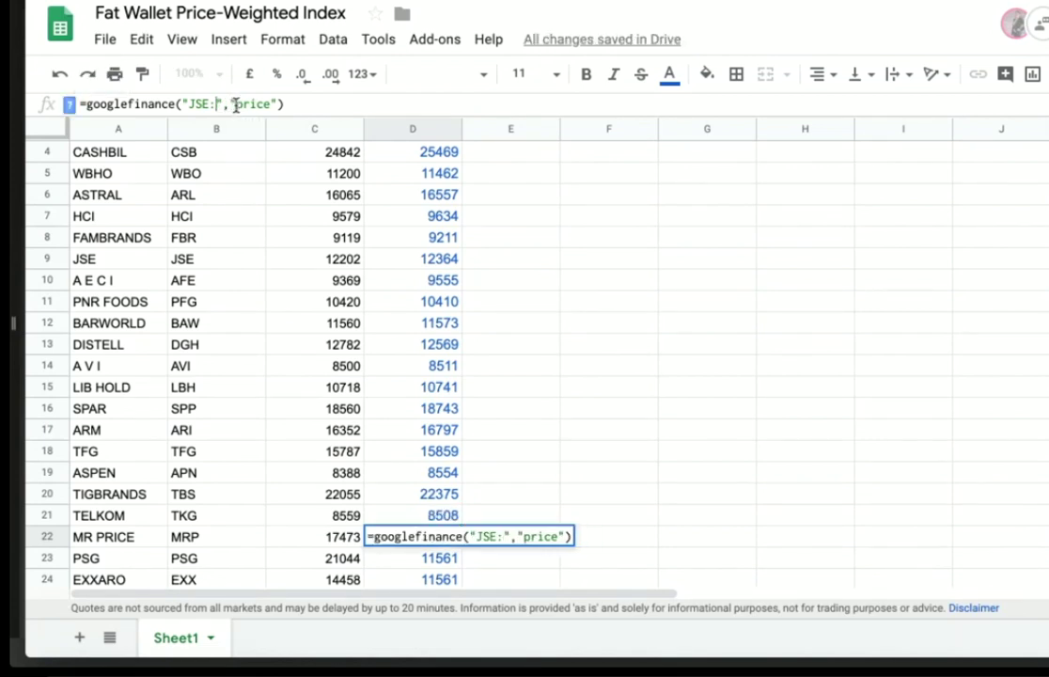
{"action": "type", "text": "mrp"}
{"action": "key", "text": "Return"}
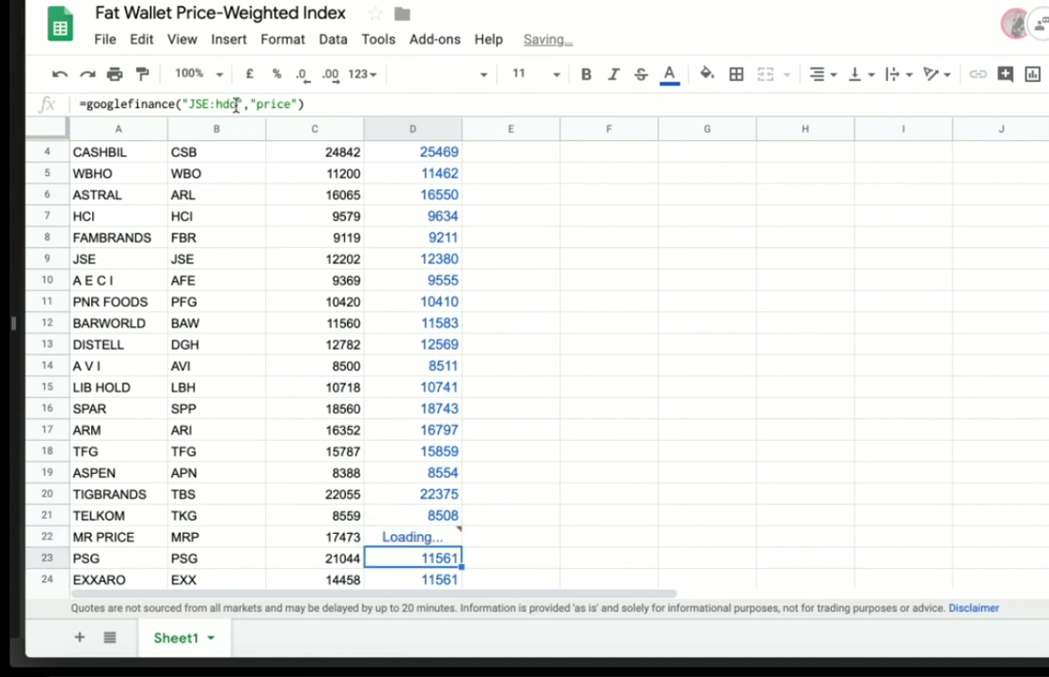
Change the ticker in D23's GOOGLEFINANCE formula to psg for the PSG row
{"action": "left_click", "coordinate": [236, 103]}
{"action": "key", "text": "BackSpace"}
{"action": "key", "text": "BackSpace"}
{"action": "key", "text": "BackSpace"}
{"action": "type", "text": "p"}
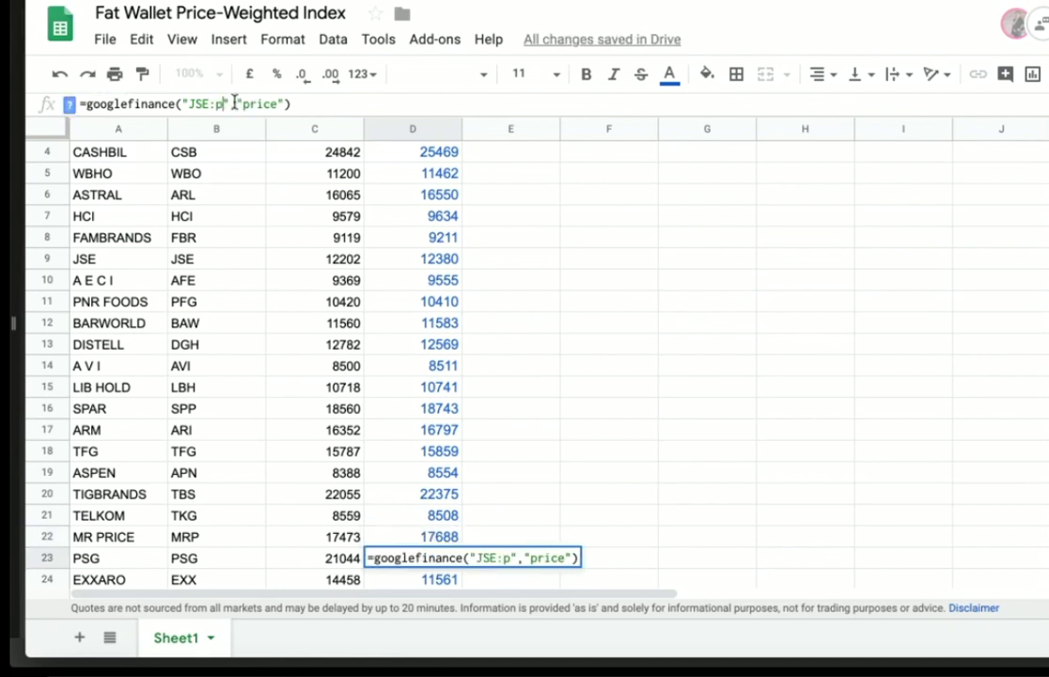
{"action": "type", "text": "sg"}
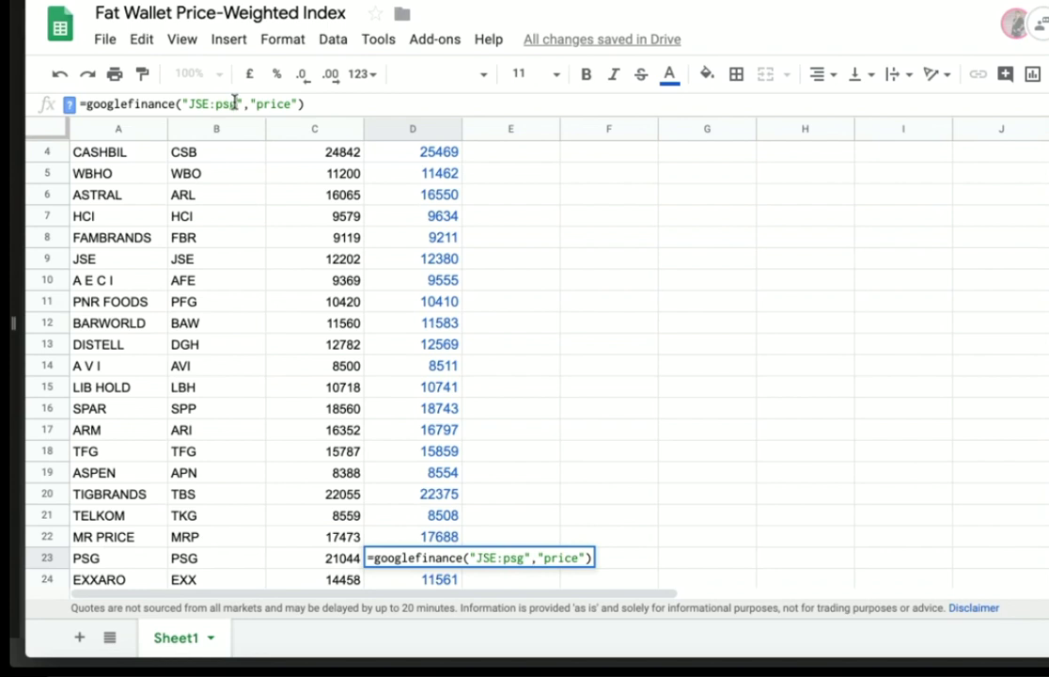
{"action": "key", "text": "Return"}
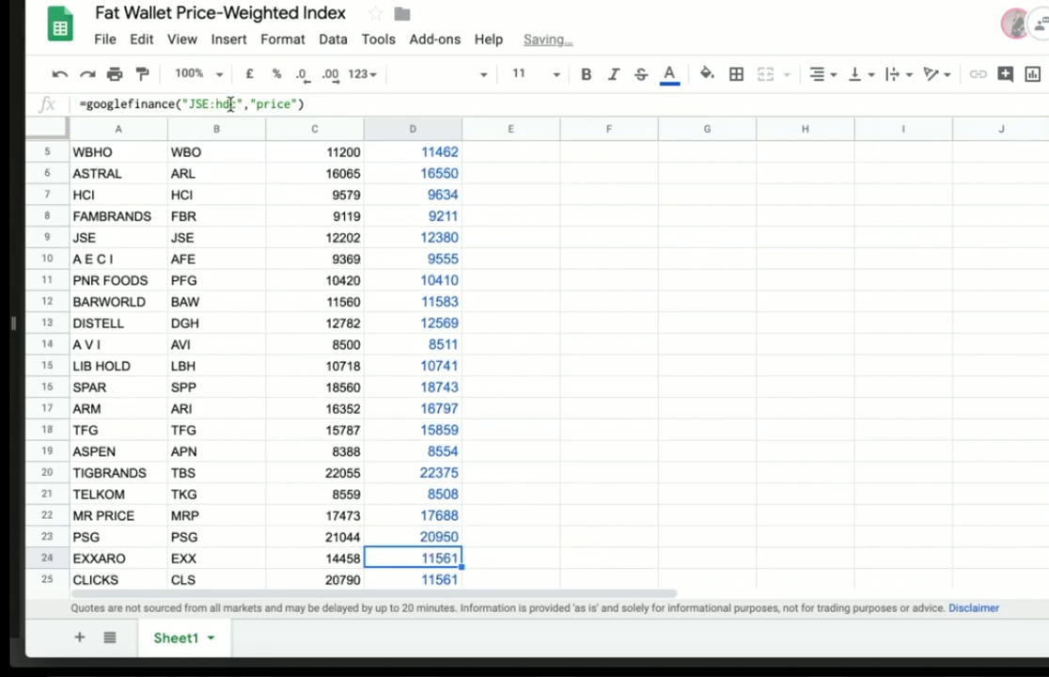
Change the ticker in D24's GOOGLEFINANCE formula to exx for the EXXARO row
{"action": "left_click", "coordinate": [235, 101]}
{"action": "key", "text": "BackSpace"}
{"action": "key", "text": "BackSpace"}
{"action": "type", "text": "exx"}
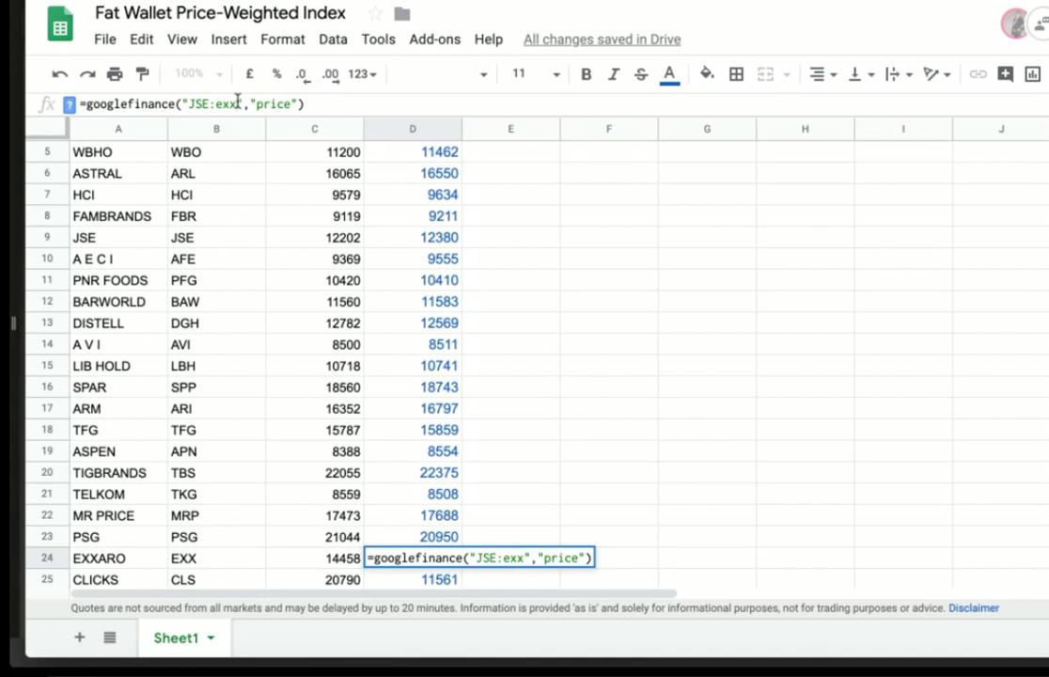
{"action": "key", "text": "Return"}
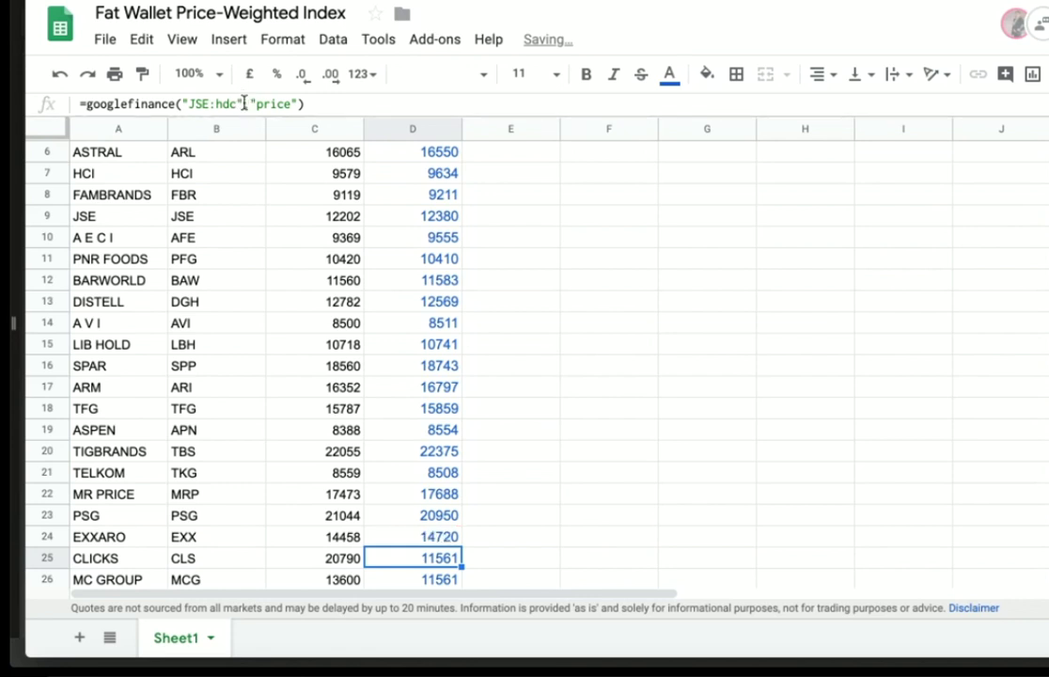
Change the ticker in D25's GOOGLEFINANCE formula to cls for the CLICKS row
{"action": "left_click", "coordinate": [238, 104]}
{"action": "key", "text": "BackSpace"}
{"action": "key", "text": "BackSpace"}
{"action": "key", "text": "BackSpace"}
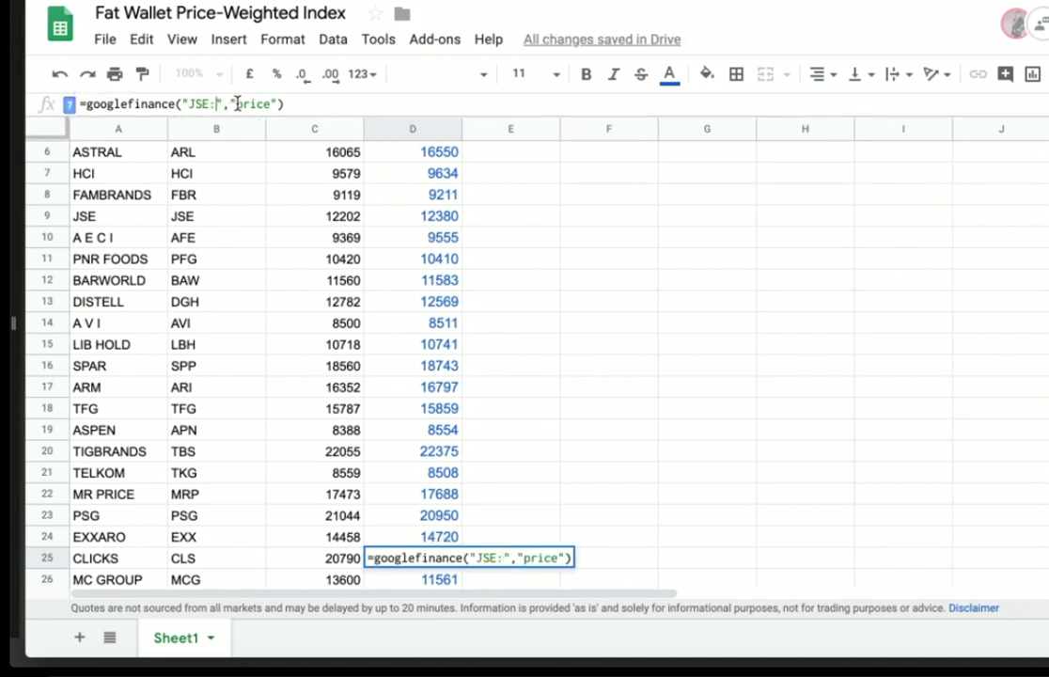
{"action": "type", "text": "cls"}
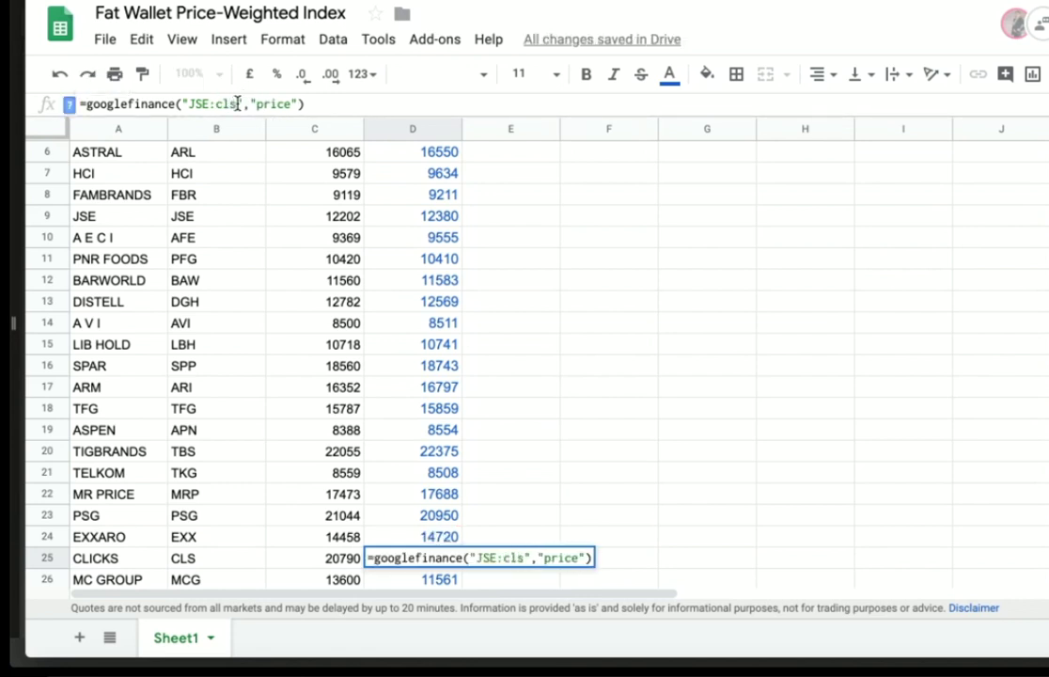
{"action": "key", "text": "Return"}
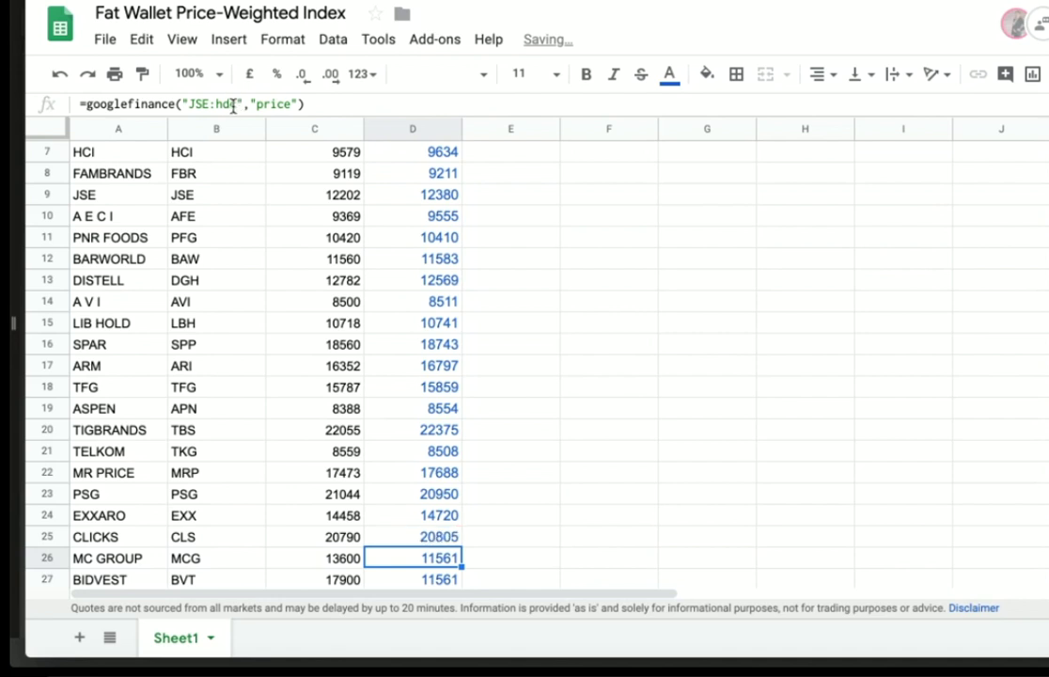
Change the ticker in D26's GOOGLEFINANCE formula to mcg for the MC GROUP row
{"action": "left_click", "coordinate": [237, 104]}
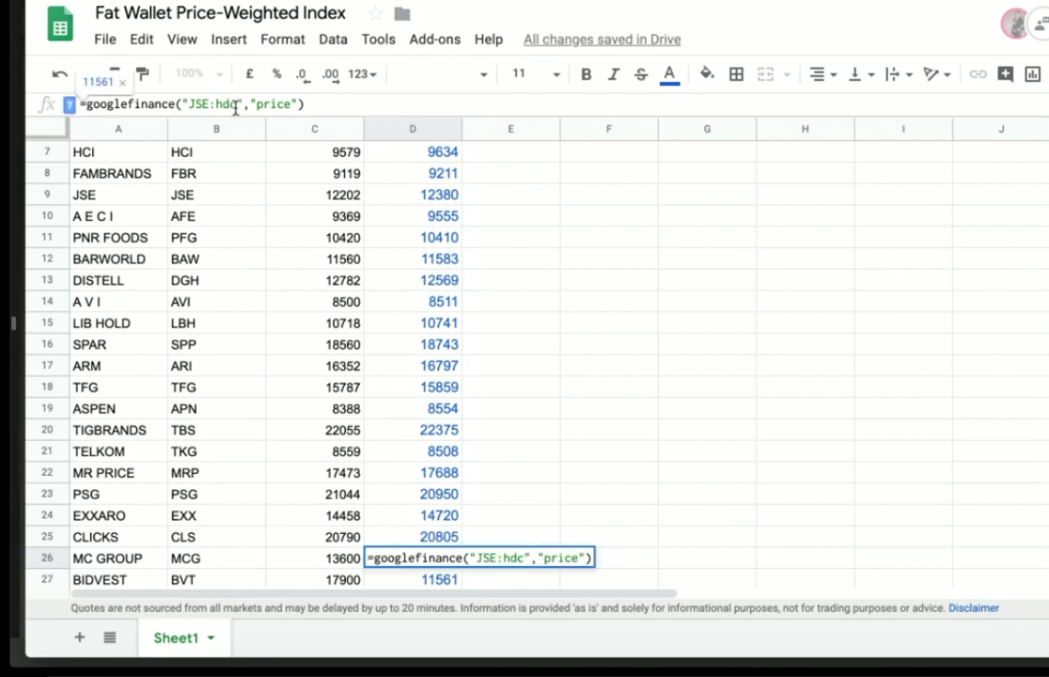
{"action": "key", "text": "BackSpace"}
{"action": "key", "text": "BackSpace"}
{"action": "key", "text": "BackSpace"}
{"action": "type", "text": "mcg"}
{"action": "key", "text": "Return"}
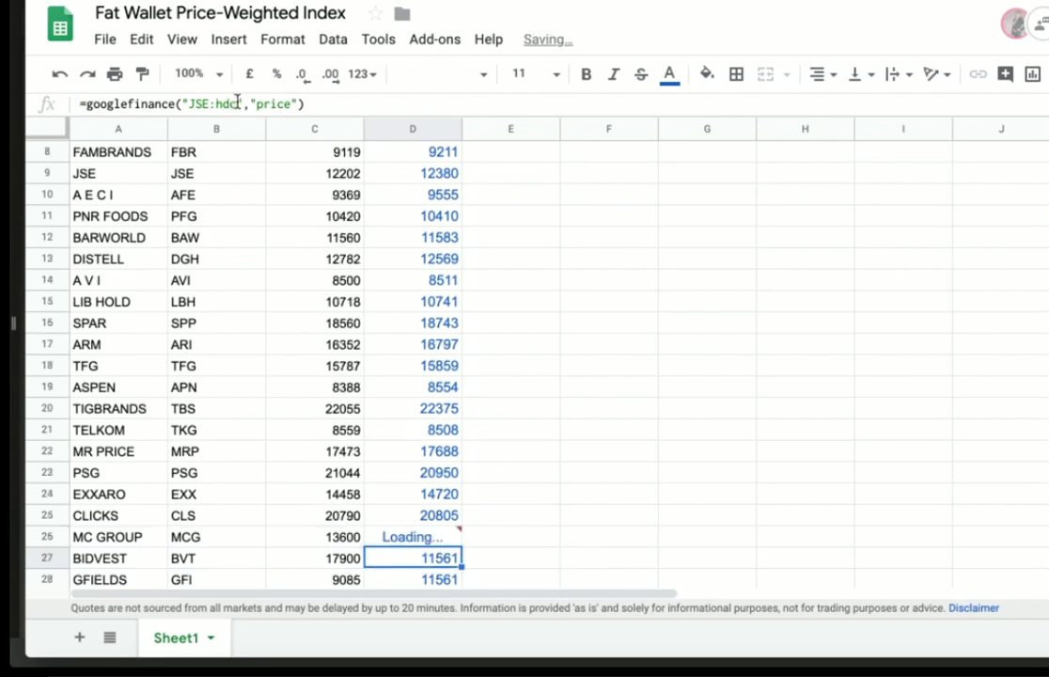
Change the ticker in D27's GOOGLEFINANCE formula to bvt for the BIDVEST row
{"action": "left_click", "coordinate": [235, 105]}
{"action": "key", "text": "BackSpace"}
{"action": "key", "text": "BackSpace"}
{"action": "key", "text": "BackSpace"}
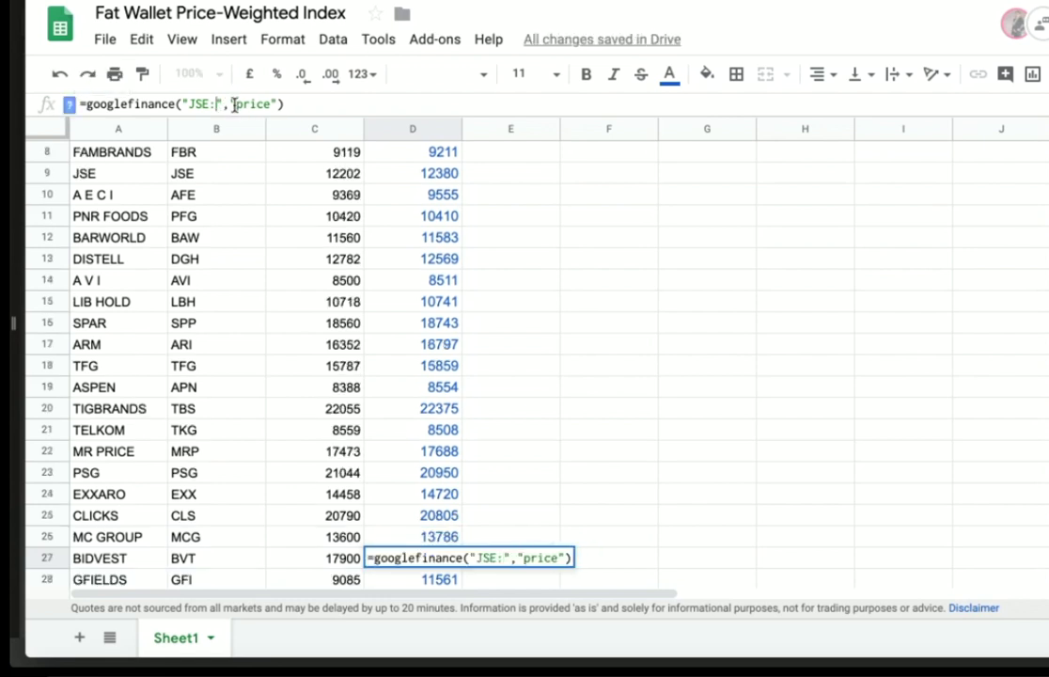
{"action": "type", "text": "bvt"}
{"action": "key", "text": "Return"}
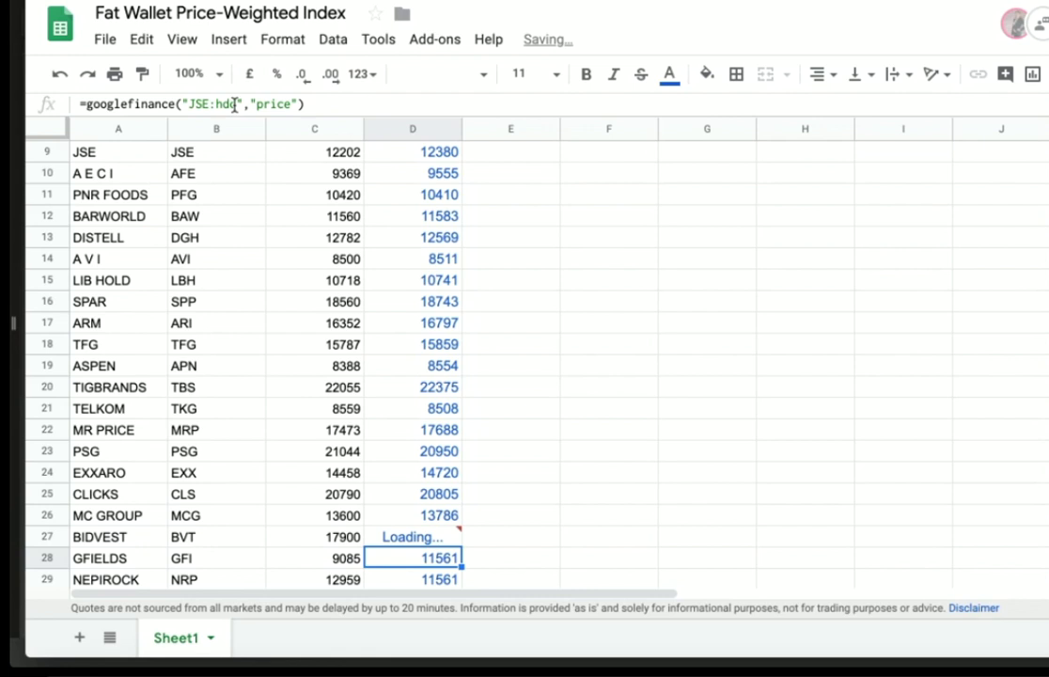
Change the ticker in D28's GOOGLEFINANCE formula to gfi for the GFIELDS row
{"action": "left_click", "coordinate": [234, 104]}
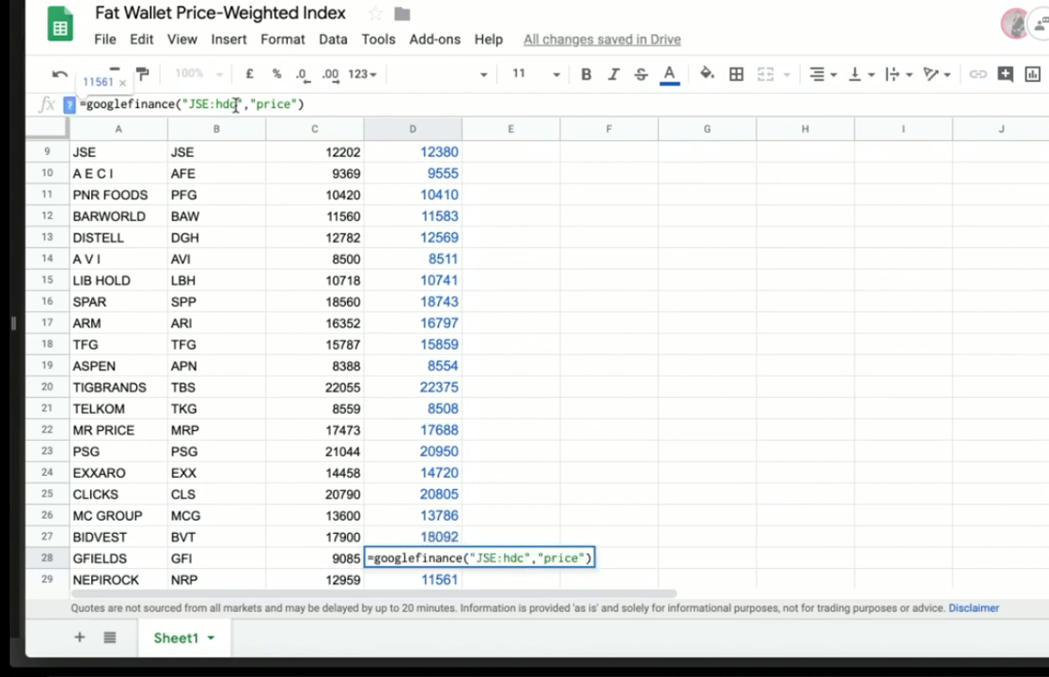
{"action": "key", "text": "BackSpace"}
{"action": "key", "text": "BackSpace"}
{"action": "key", "text": "BackSpace"}
{"action": "type", "text": "gfi"}
{"action": "key", "text": "Return"}
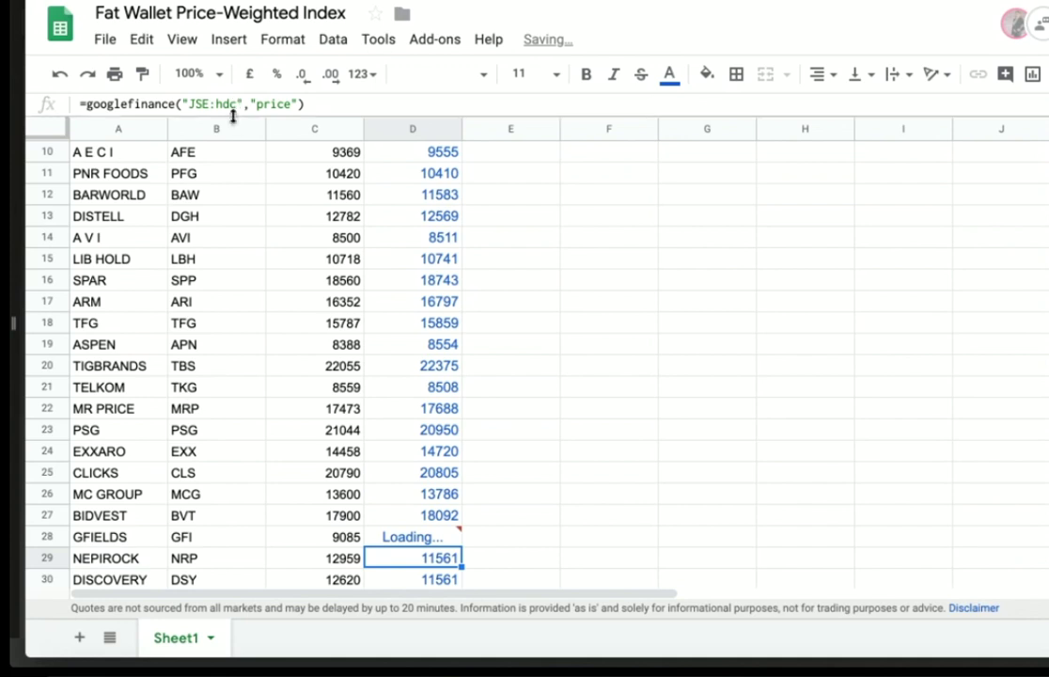
Change the ticker in D29's GOOGLEFINANCE formula to dsy
{"action": "left_click", "coordinate": [234, 104]}
{"action": "key", "text": "BackSpace"}
{"action": "key", "text": "BackSpace"}
{"action": "key", "text": "BackSpace"}
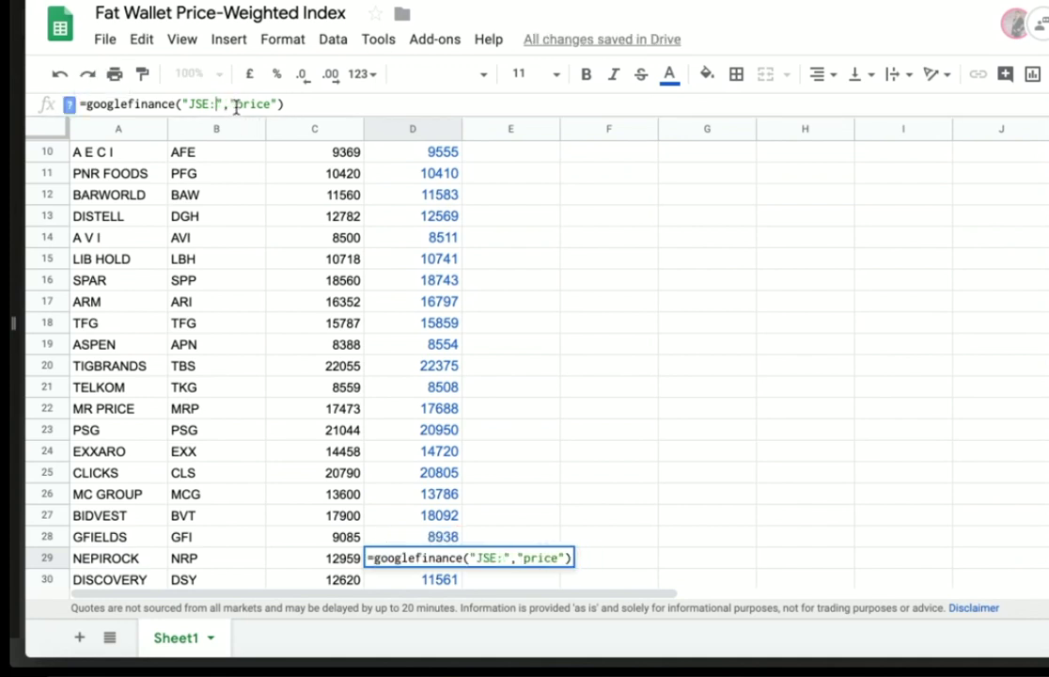
{"action": "type", "text": "dsy"}
{"action": "key", "text": "Return"}
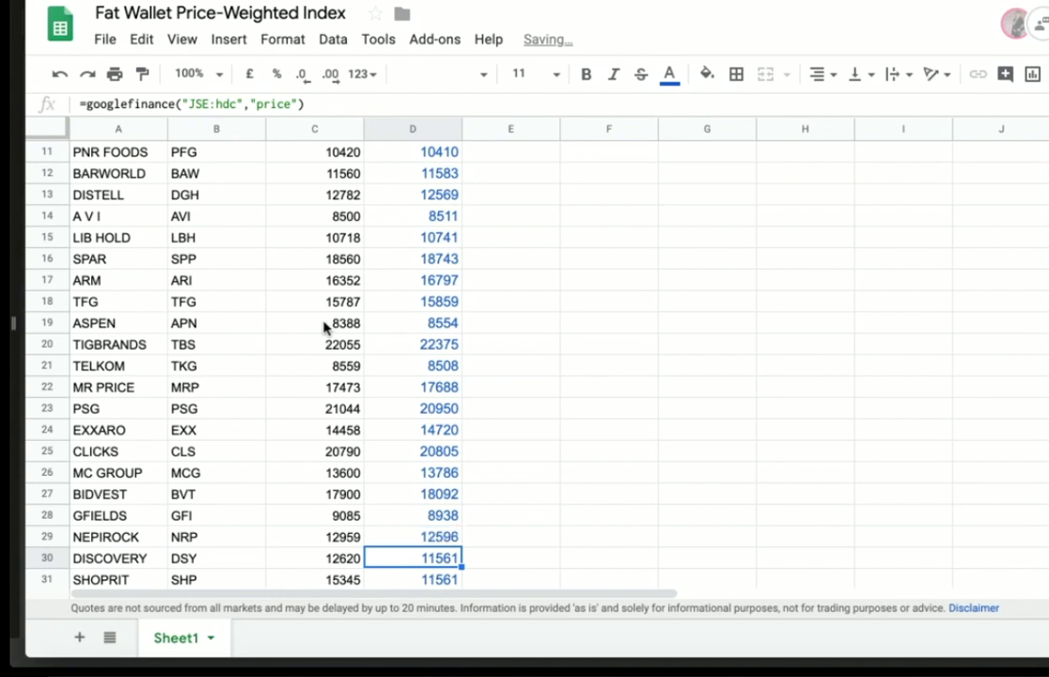
Correct the ticker in D29's GOOGLEFINANCE formula to nrp for the NEPIROCK row
{"action": "left_click", "coordinate": [414, 532]}
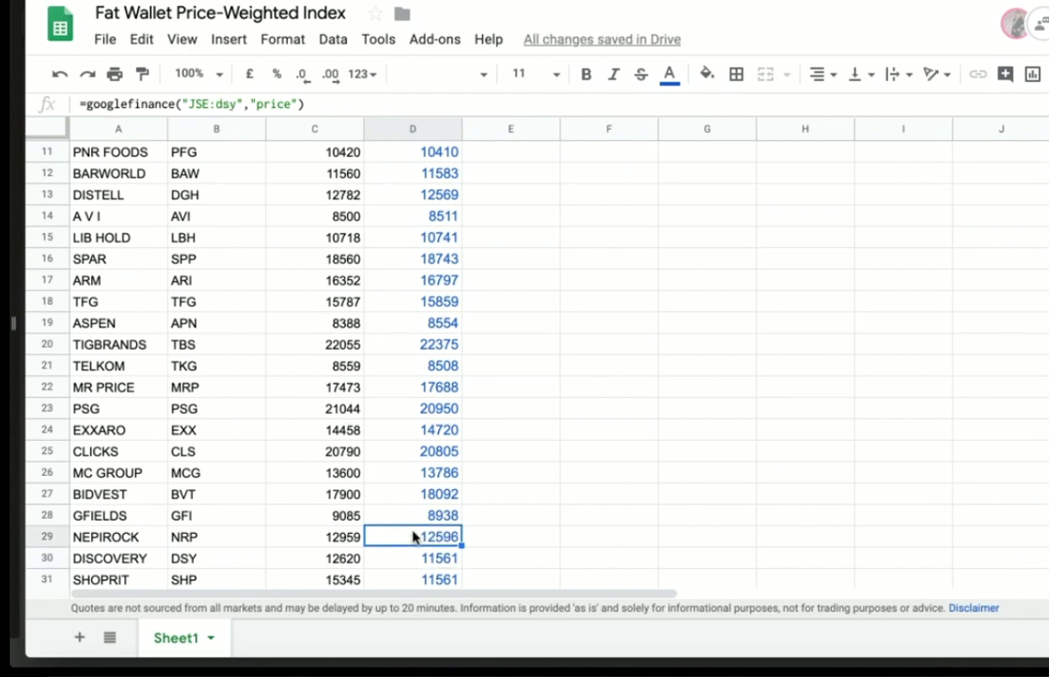
{"action": "left_click", "coordinate": [240, 106]}
{"action": "key", "text": "BackSpace"}
{"action": "key", "text": "BackSpace"}
{"action": "key", "text": "BackSpace"}
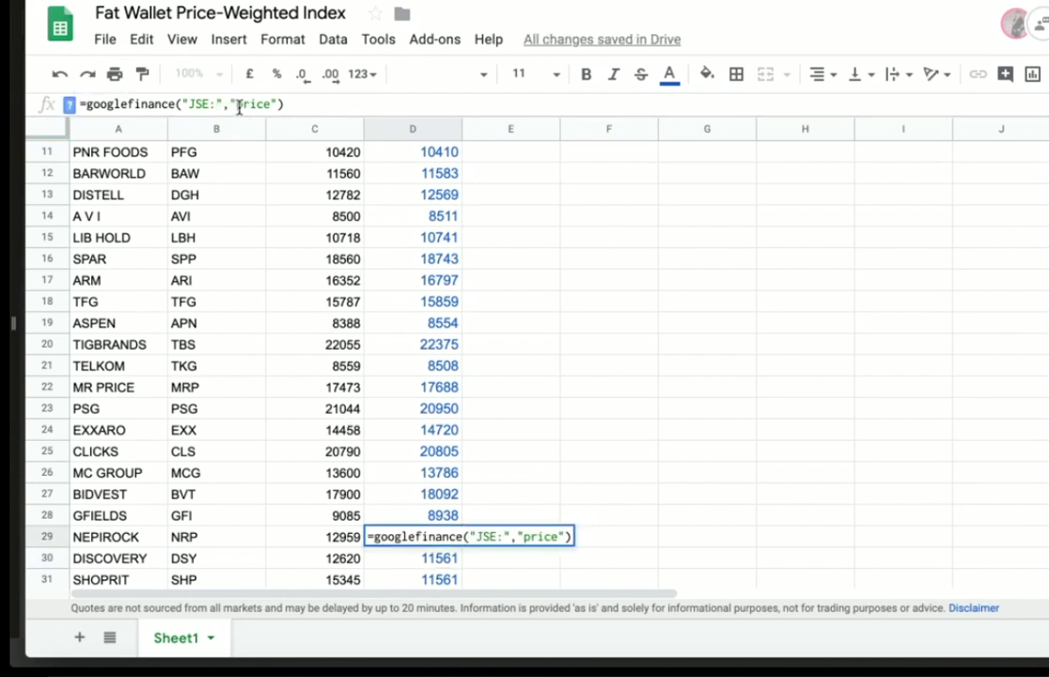
{"action": "type", "text": "nrp"}
{"action": "key", "text": "Return"}
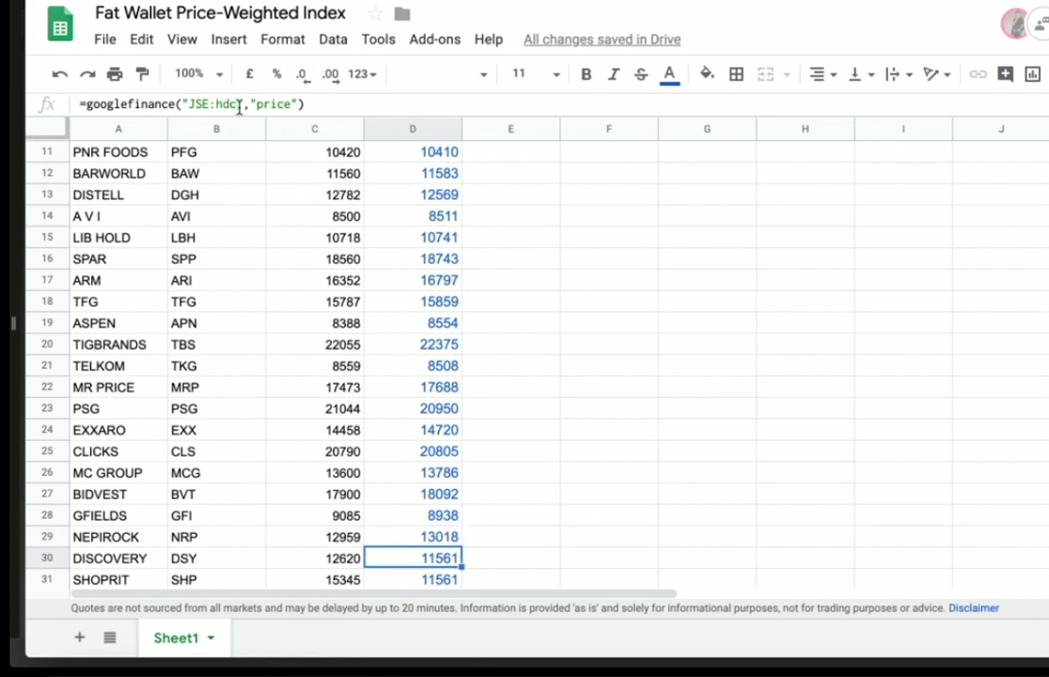
Change the ticker in D30's GOOGLEFINANCE formula to dsy for the DISCOVERY row
{"action": "left_click", "coordinate": [239, 106]}
{"action": "key", "text": "BackSpace"}
{"action": "key", "text": "BackSpace"}
{"action": "key", "text": "BackSpace"}
{"action": "type", "text": "dsy"}
{"action": "key", "text": "Return"}
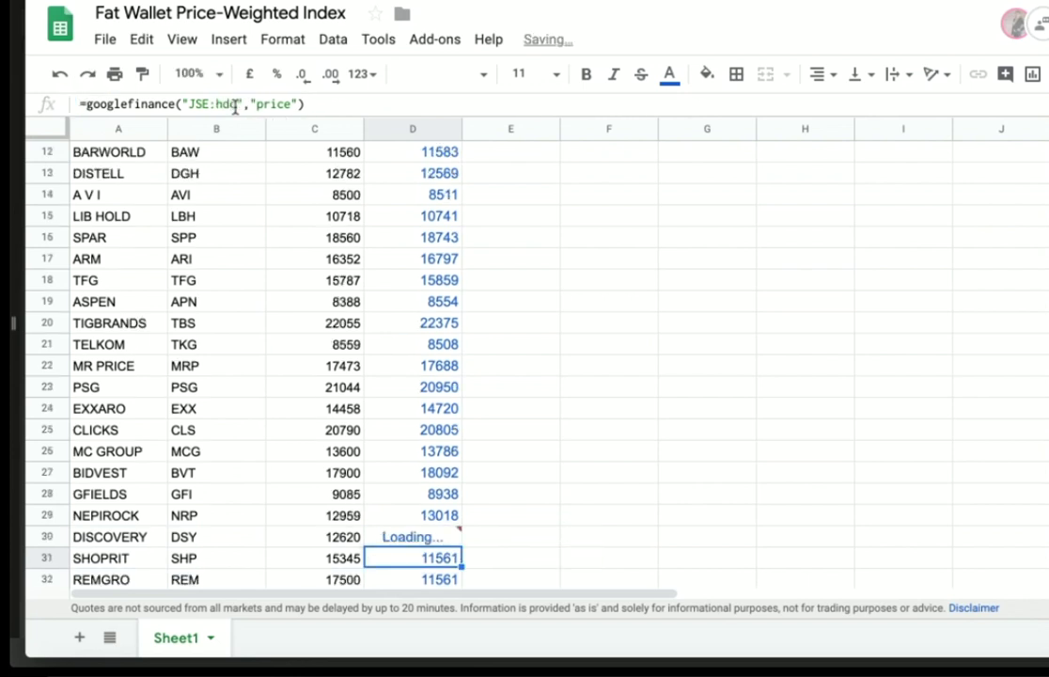
Change the ticker in D31's GOOGLEFINANCE formula to shp for the SHOPRIT row
{"action": "left_click", "coordinate": [236, 106]}
{"action": "key", "text": "BackSpace"}
{"action": "key", "text": "BackSpace"}
{"action": "key", "text": "BackSpace"}
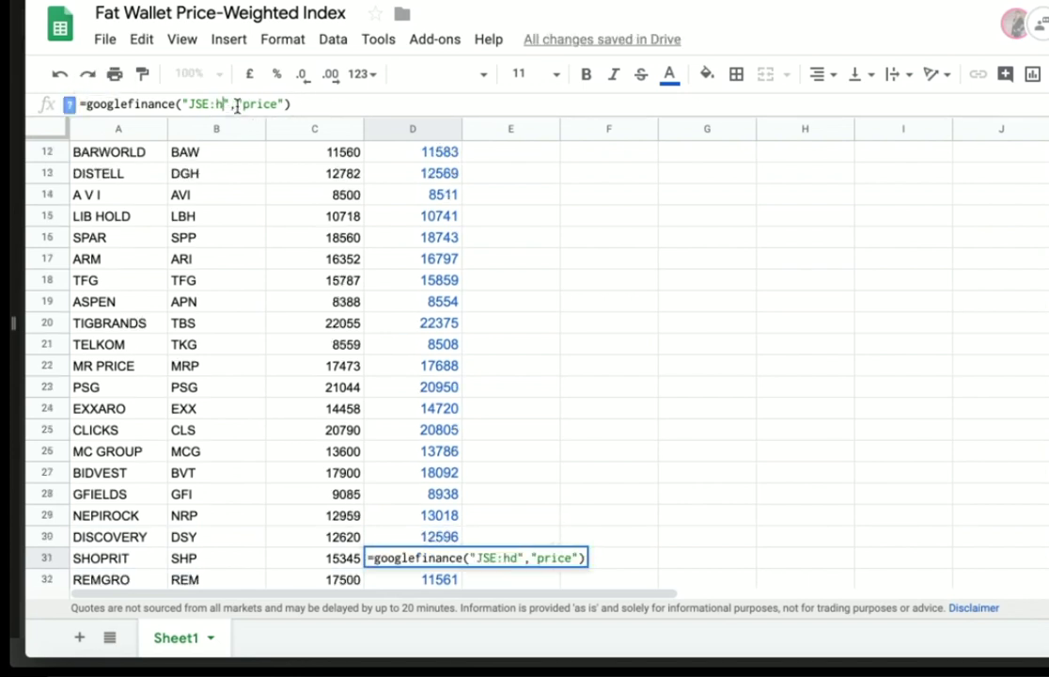
{"action": "type", "text": "shp"}
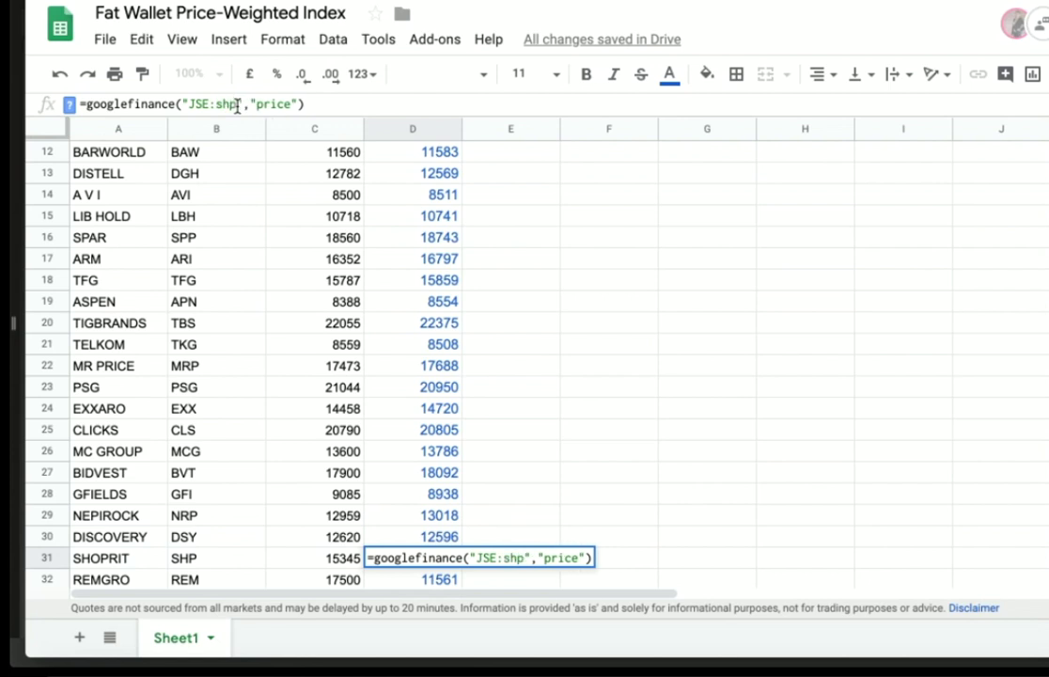
{"action": "key", "text": "Return"}
Change the ticker in D32's GOOGLEFINANCE formula to rem for the REMGRO row
{"action": "left_click", "coordinate": [236, 106]}
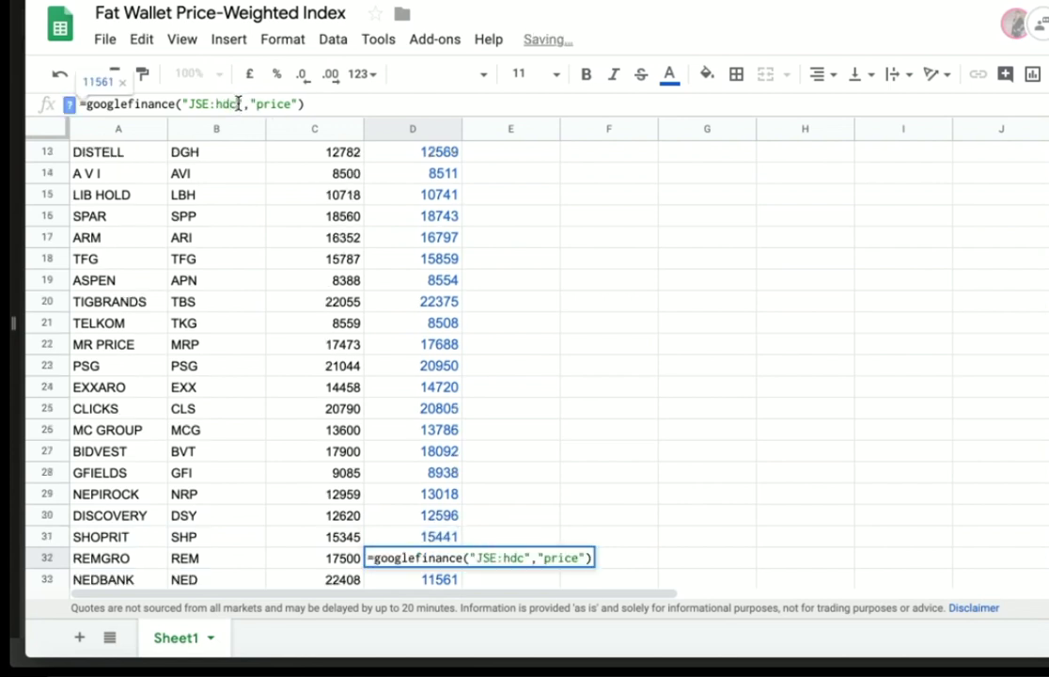
{"action": "key", "text": "BackSpace"}
{"action": "key", "text": "BackSpace"}
{"action": "key", "text": "BackSpace"}
{"action": "type", "text": "rem"}
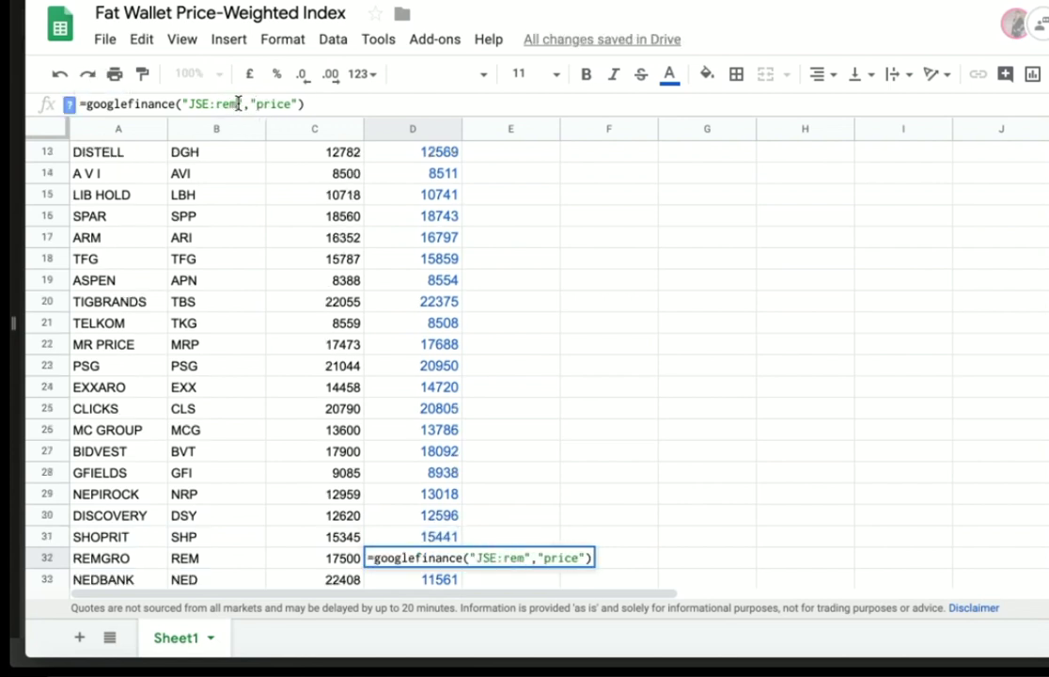
{"action": "key", "text": "Return"}
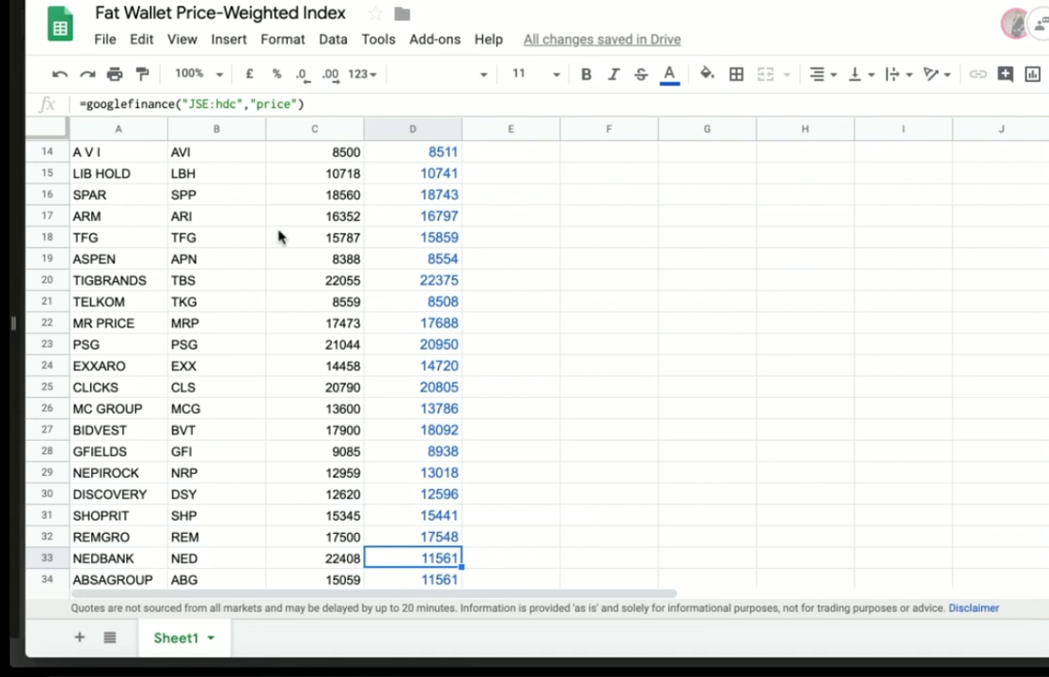
Change the tickers in the GOOGLEFINANCE formulas to ned in D33 for NEDBANK and abg in D34 for ABSAGROUP
{"action": "left_click", "coordinate": [235, 104]}
{"action": "key", "text": "BackSpace"}
{"action": "key", "text": "BackSpace"}
{"action": "key", "text": "BackSpace"}
{"action": "type", "text": "abg\",\"price\")"}
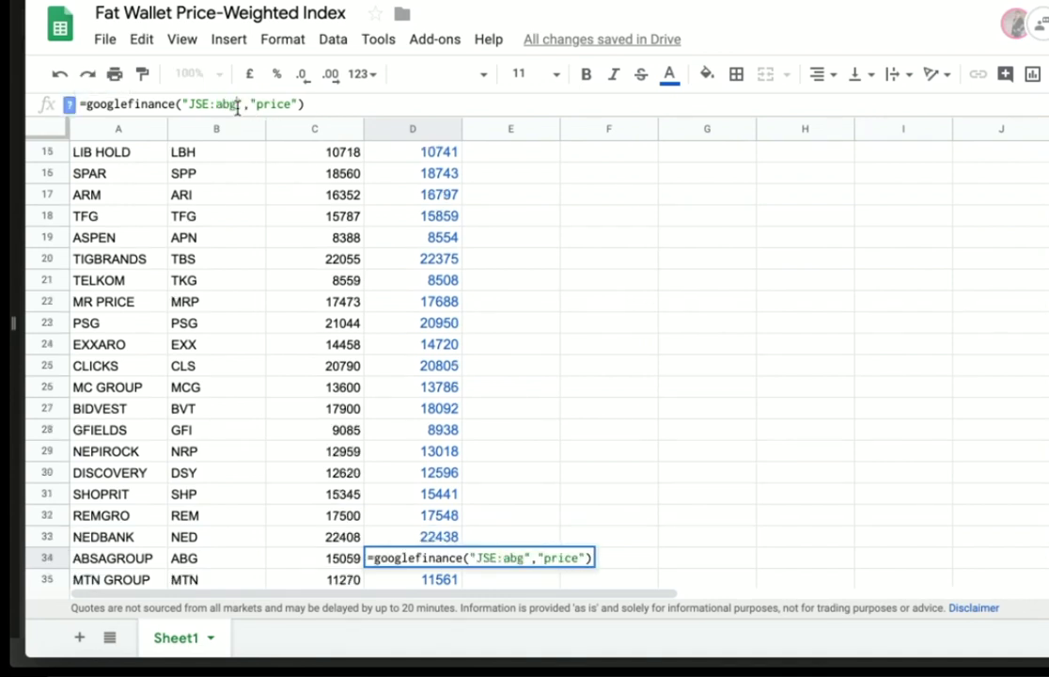
{"action": "key", "text": "Return"}
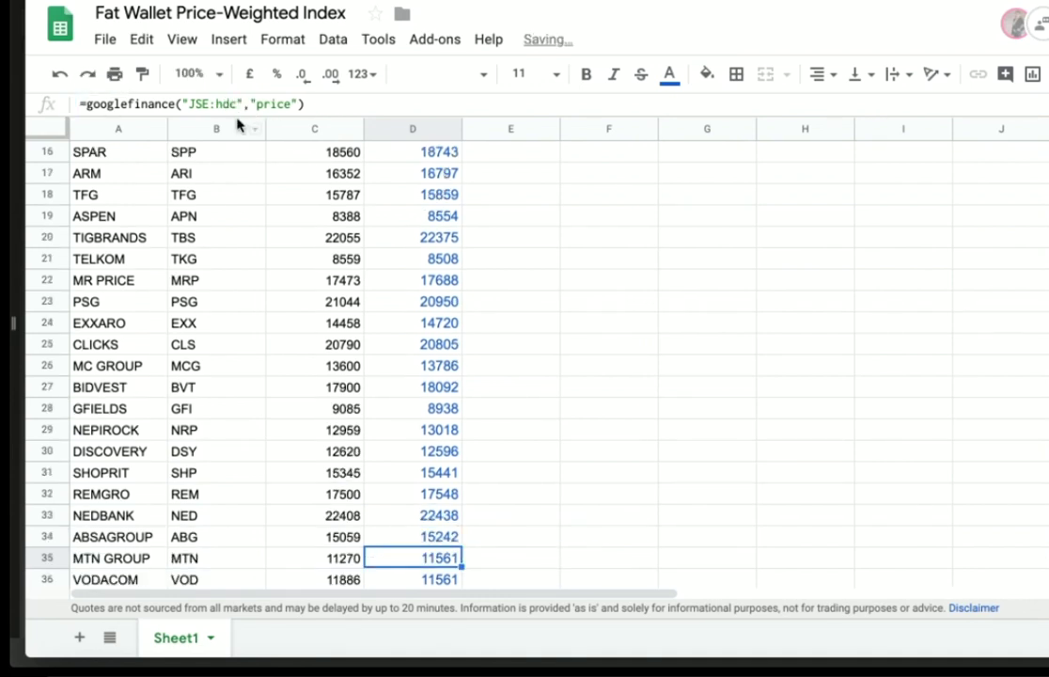
Change the ticker in D35's GOOGLEFINANCE formula to mtn for the MTN GROUP row
{"action": "left_click", "coordinate": [236, 103]}
{"action": "key", "text": "BackSpace"}
{"action": "key", "text": "BackSpace"}
{"action": "key", "text": "BackSpace"}
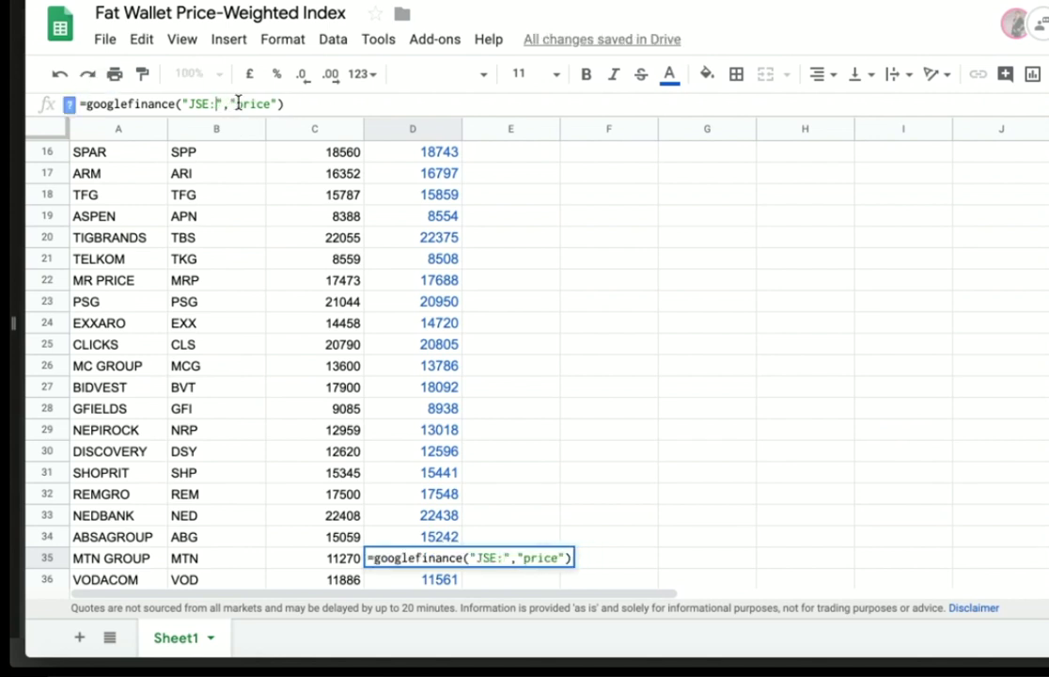
{"action": "type", "text": "mtn"}
{"action": "key", "text": "Return"}
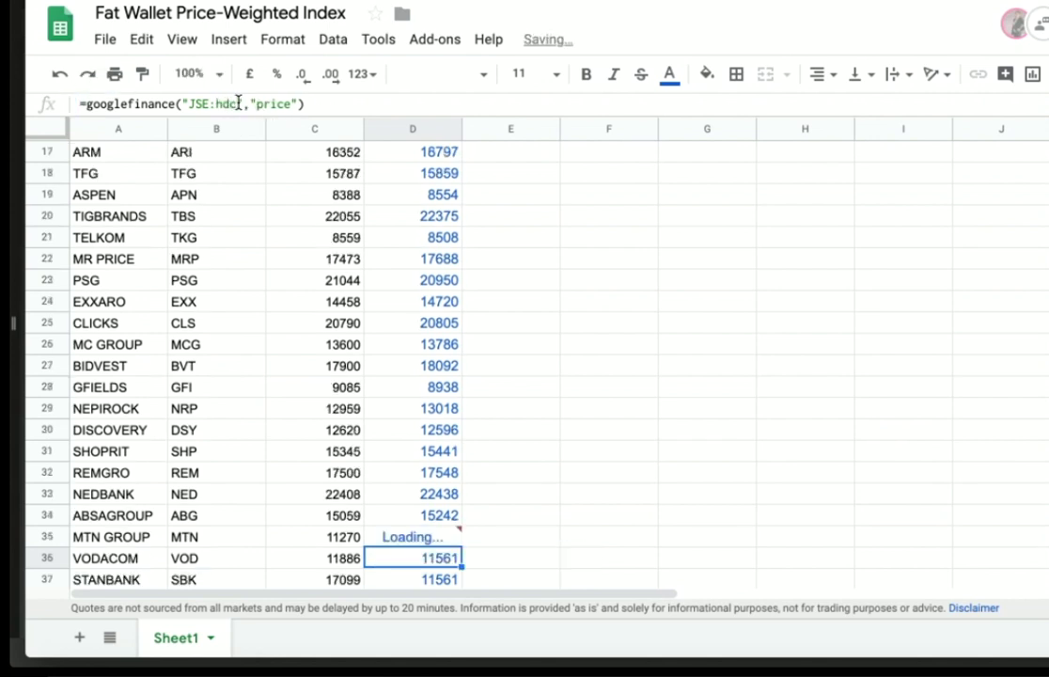
Change the ticker in D36's GOOGLEFINANCE formula to vod for the VODACOM row
{"action": "left_click", "coordinate": [237, 104]}
{"action": "key", "text": "BackSpace"}
{"action": "key", "text": "BackSpace"}
{"action": "key", "text": "BackSpace"}
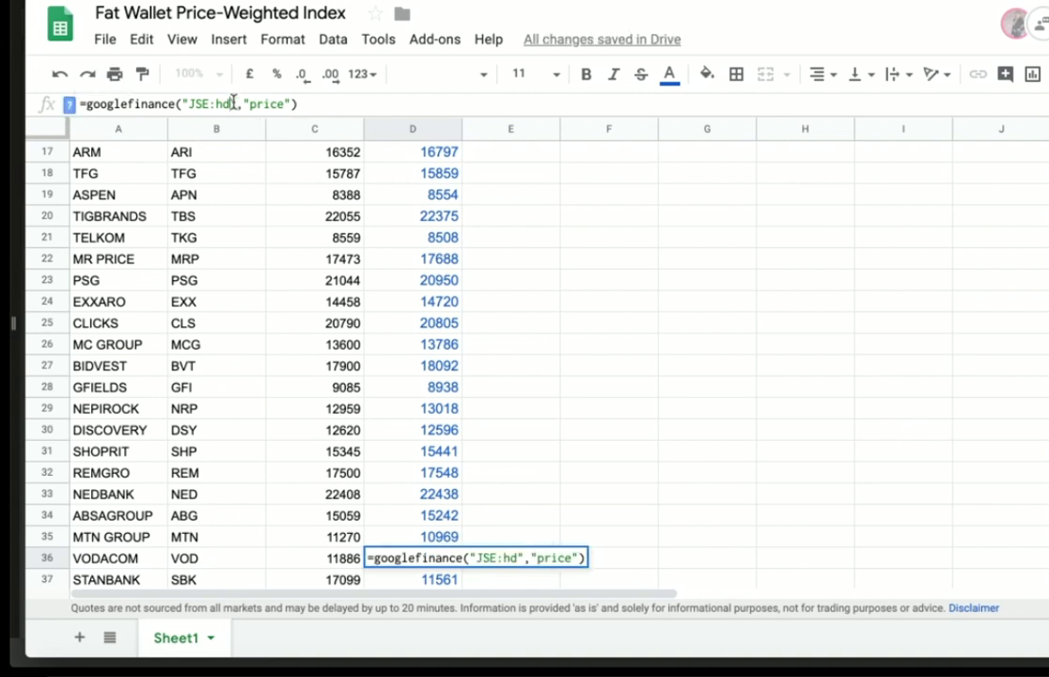
{"action": "type", "text": "vod"}
{"action": "key", "text": "Return"}
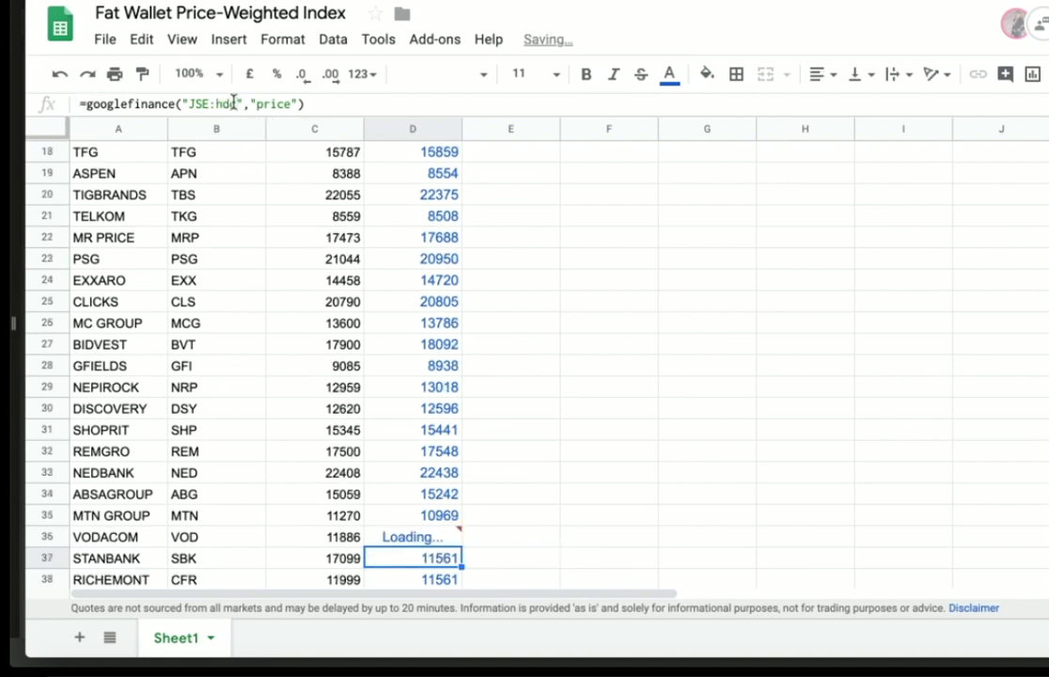
Change the ticker in D37's GOOGLEFINANCE formula to sbk for the STANBANK row
{"action": "left_click", "coordinate": [234, 104]}
{"action": "key", "text": "BackSpace"}
{"action": "key", "text": "BackSpace"}
{"action": "key", "text": "BackSpace"}
{"action": "type", "text": "sbk"}
{"action": "key", "text": "Return"}
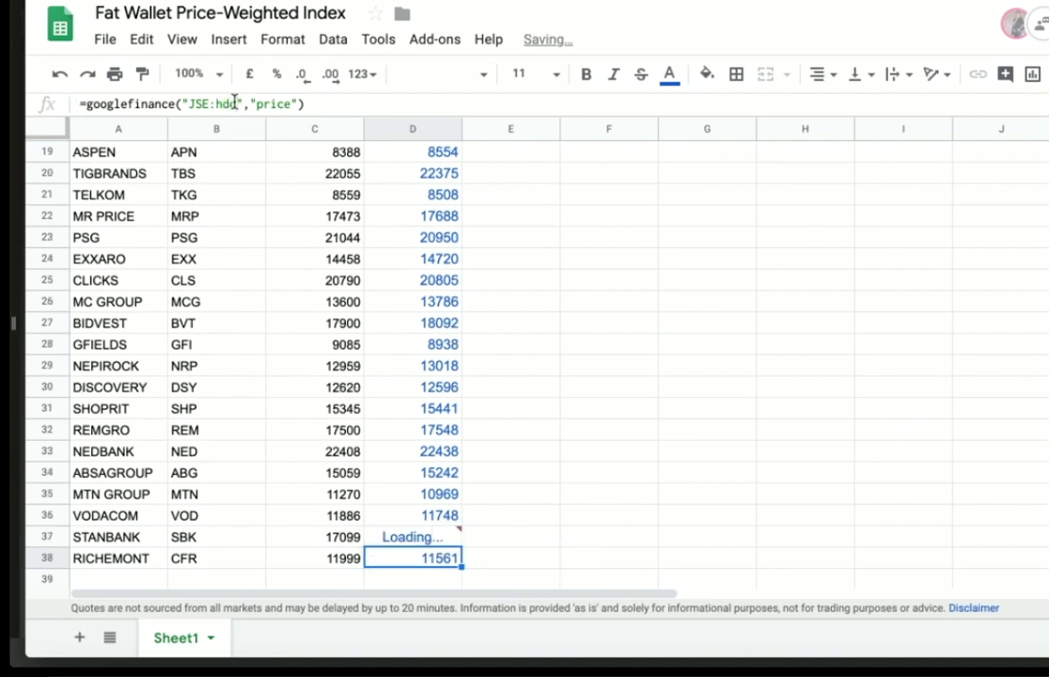
Change the ticker in D38's GOOGLEFINANCE formula to cfr for the RICHEMONT row
{"action": "left_click", "coordinate": [234, 103]}
{"action": "key", "text": "BackSpace"}
{"action": "key", "text": "BackSpace"}
{"action": "key", "text": "BackSpace"}
{"action": "type", "text": "cfr"}
{"action": "key", "text": "Return"}
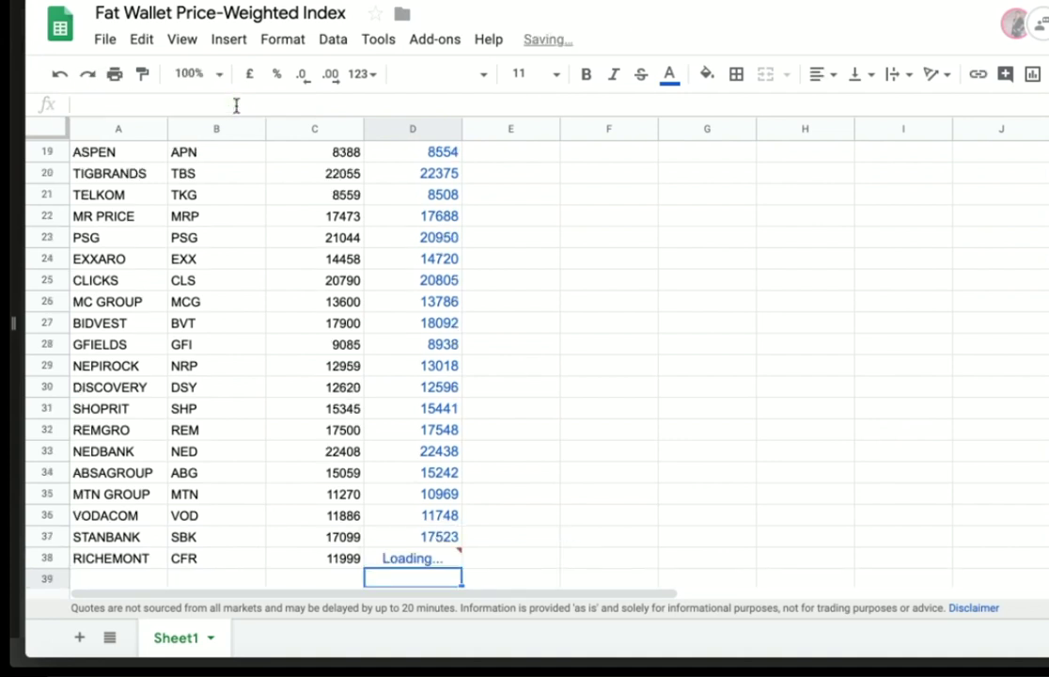
Enter the formula =(D40-C40)/100 in F40 to compare the two column totals
{"action": "scroll", "coordinate": [236, 197], "scroll_direction": "down", "scroll_amount": 2}
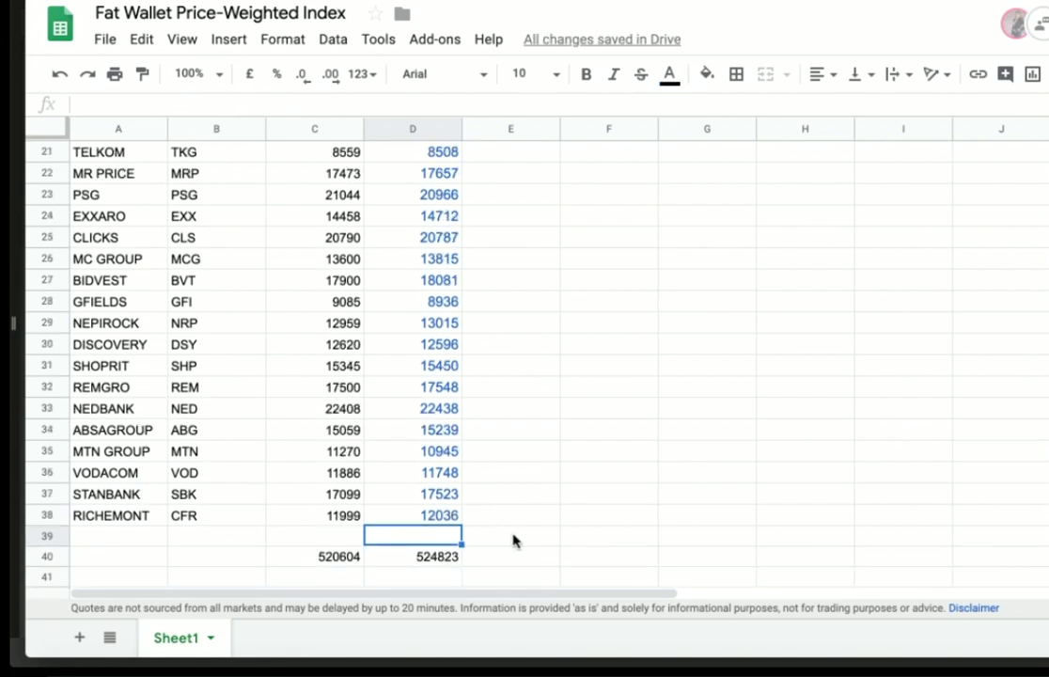
{"action": "key", "text": "Down"}
{"action": "key", "text": "Right"}
{"action": "key", "text": "Right"}
{"action": "type", "text": "="}
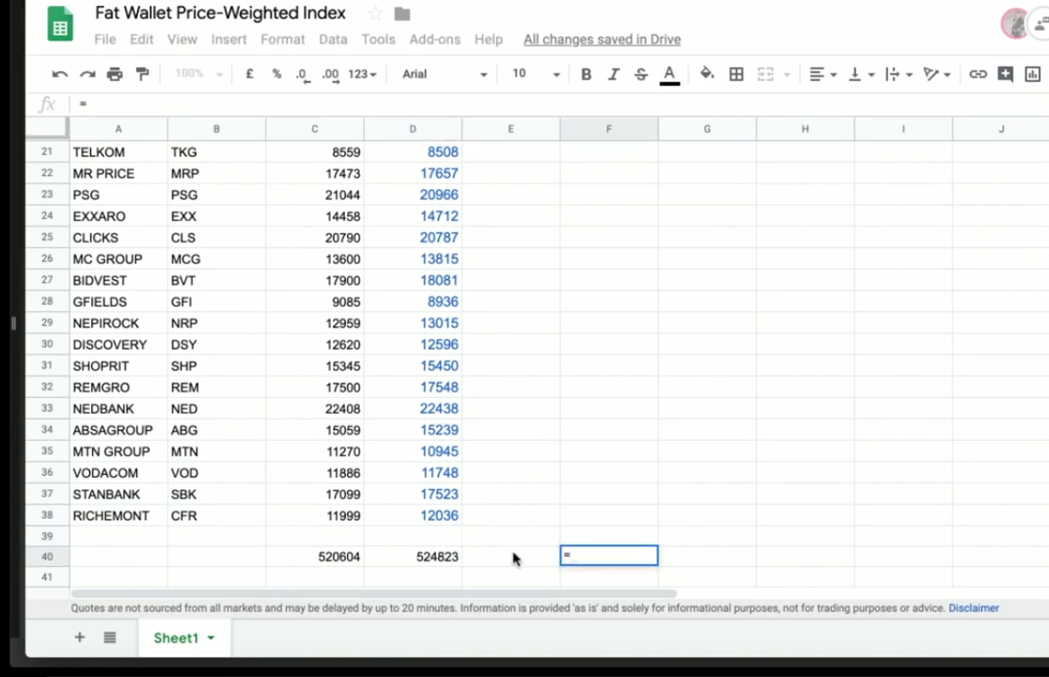
{"action": "type", "text": "("}
{"action": "left_click", "coordinate": [445, 557]}
{"action": "type", "text": "-"}
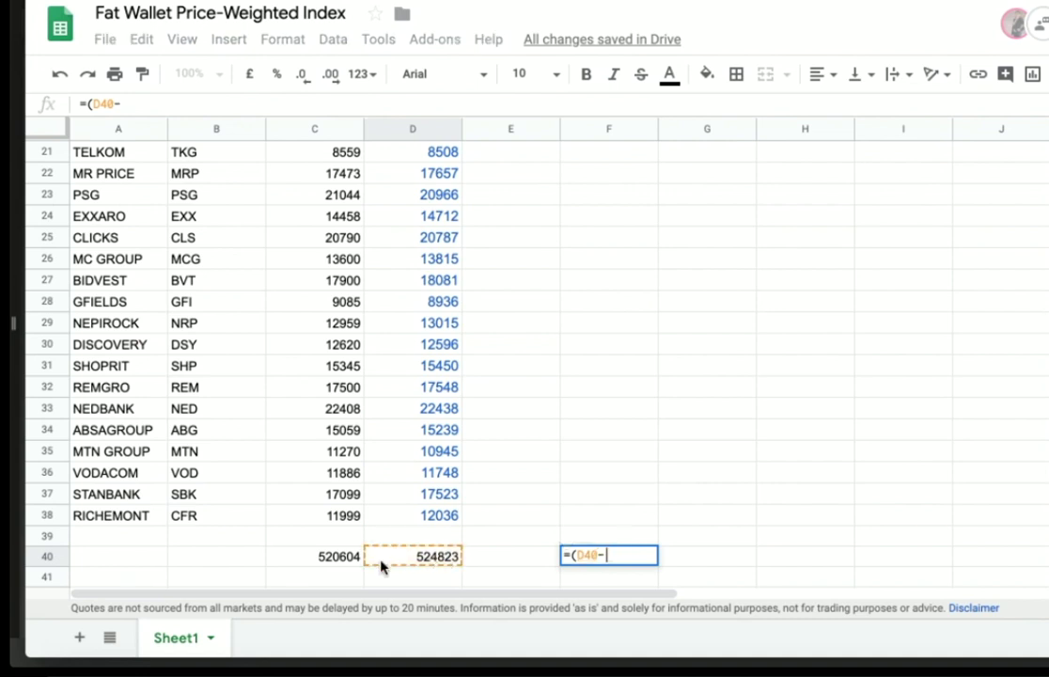
{"action": "left_click", "coordinate": [340, 561]}
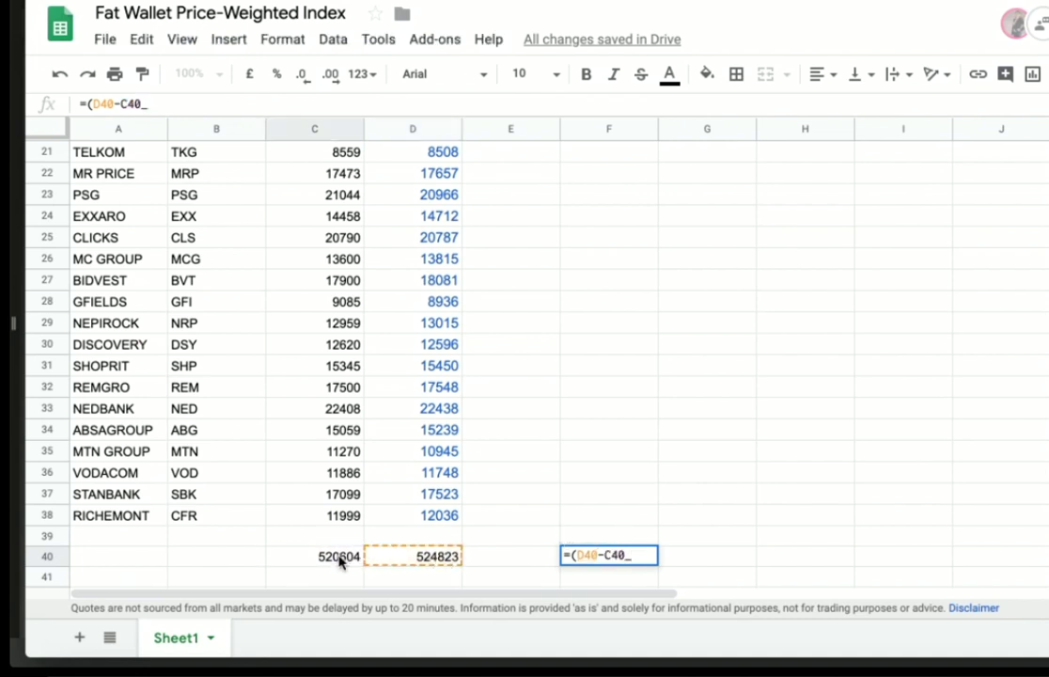
{"action": "type", "text": ")/100"}
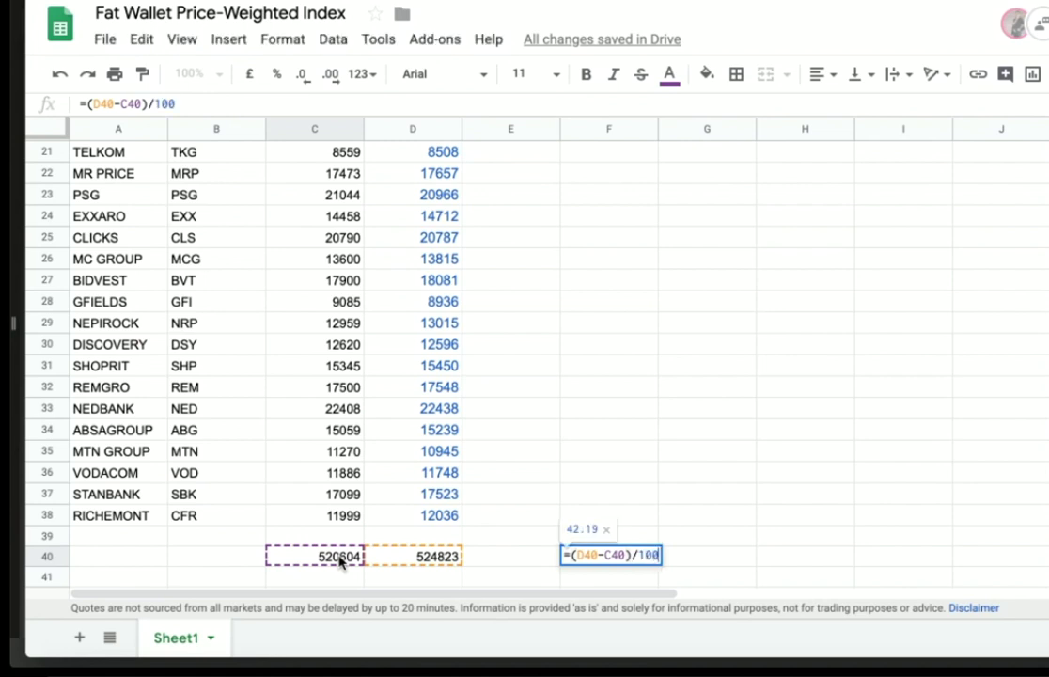
{"action": "key", "text": "Return"}
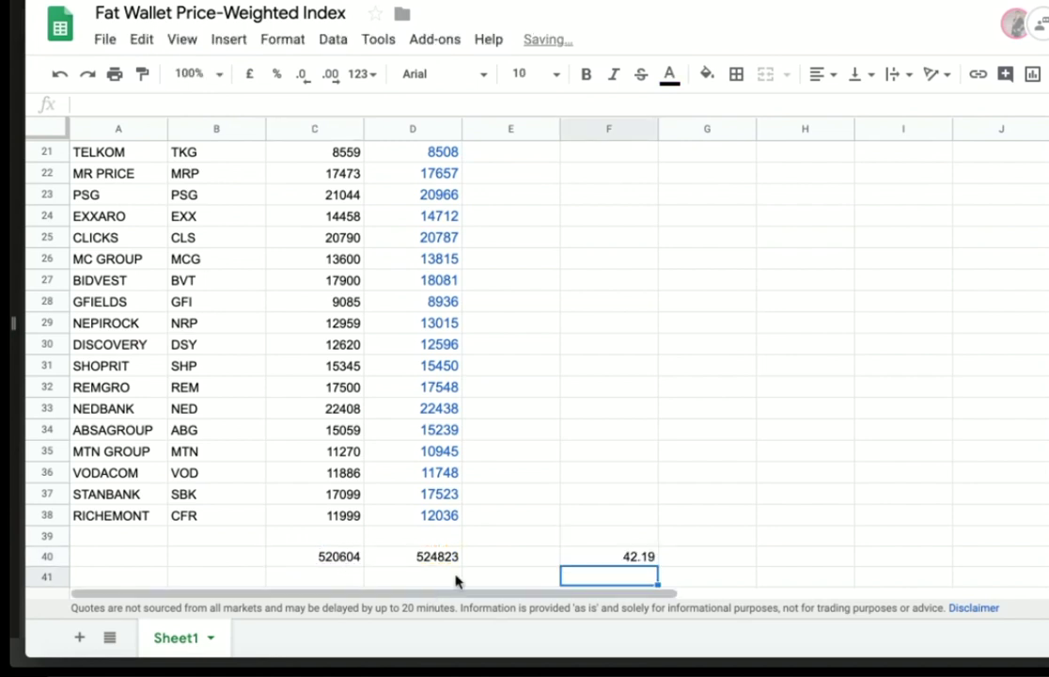
Format column F as a percentage and remove the division by 100 from F40's formula
{"action": "left_click", "coordinate": [611, 128]}
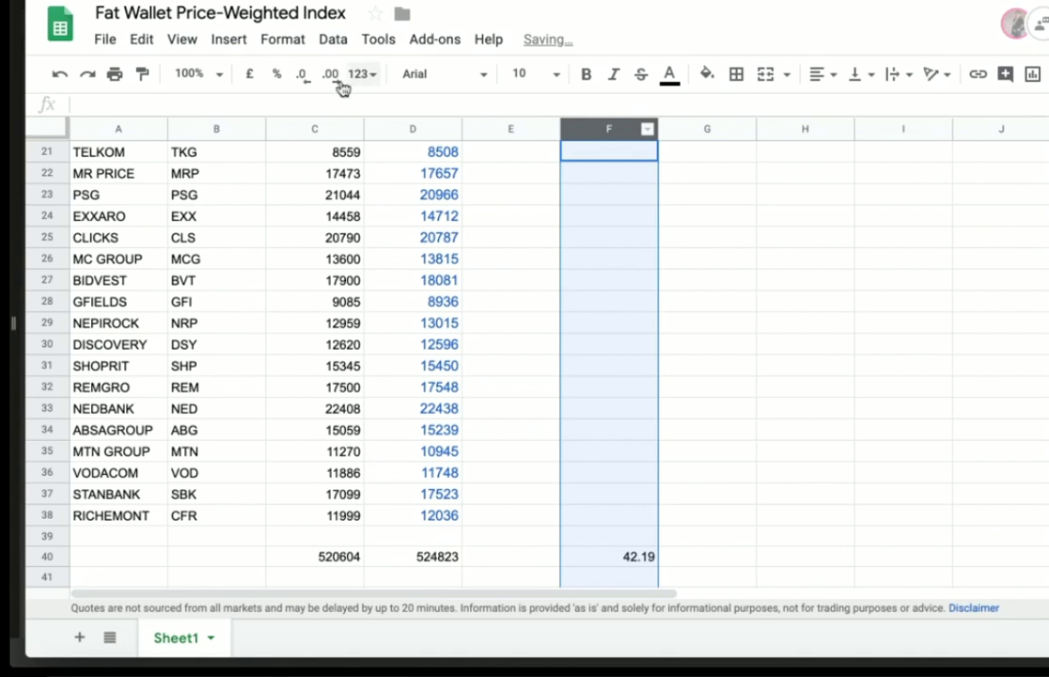
{"action": "left_click", "coordinate": [282, 75]}
{"action": "left_click", "coordinate": [605, 555]}
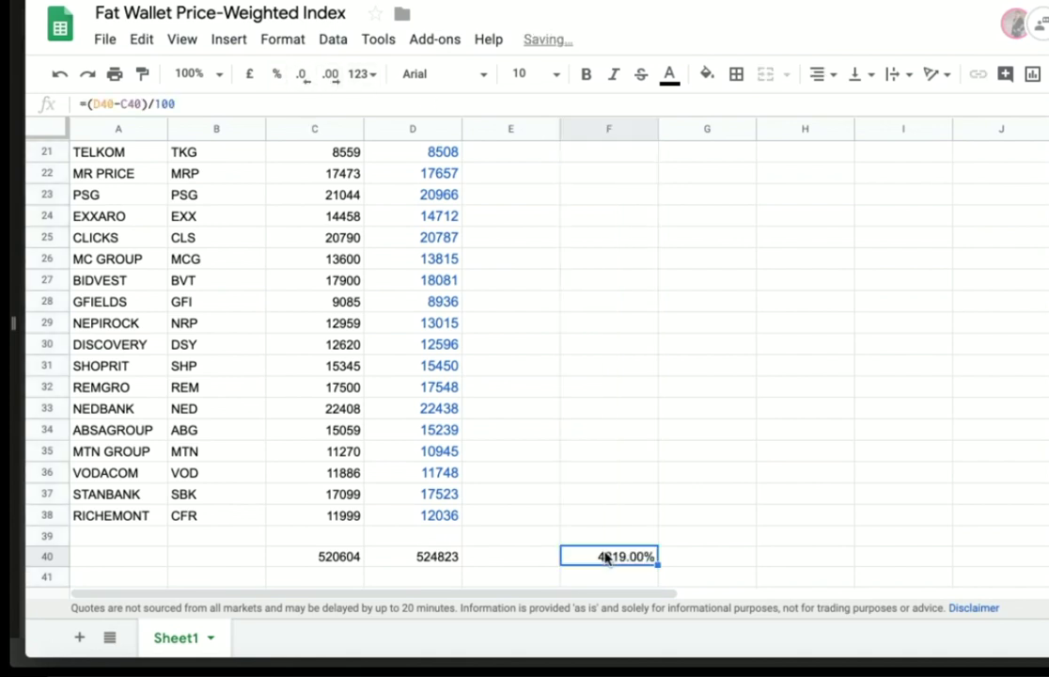
{"action": "left_click", "coordinate": [245, 106]}
{"action": "key", "text": "BackSpace"}
{"action": "key", "text": "BackSpace"}
{"action": "key", "text": "BackSpace"}
{"action": "key", "text": "BackSpace"}
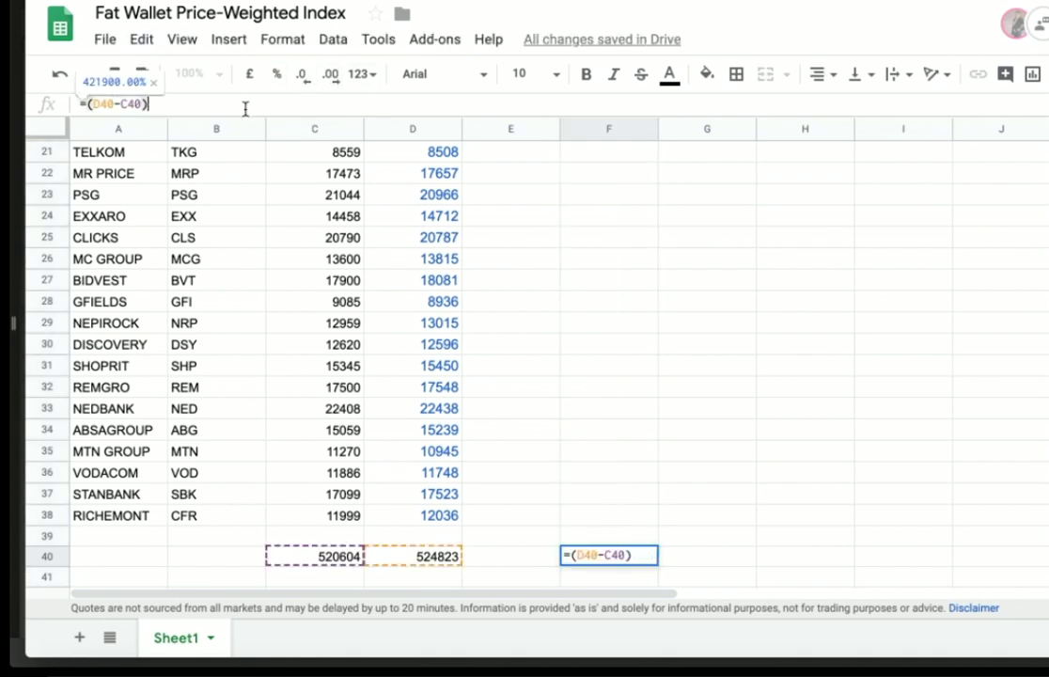
{"action": "key", "text": "Return"}
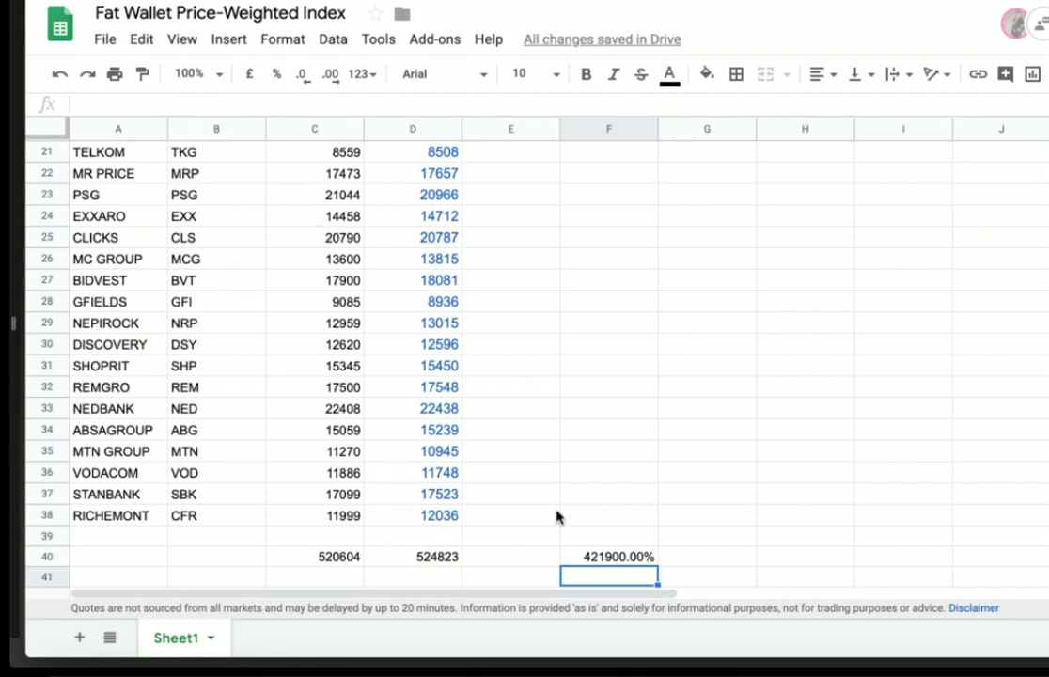
Try extending F40's formula to =(D40-C40)-C40/100 and shorten it to =(D40-C40)-C40
{"action": "left_click", "coordinate": [588, 558]}
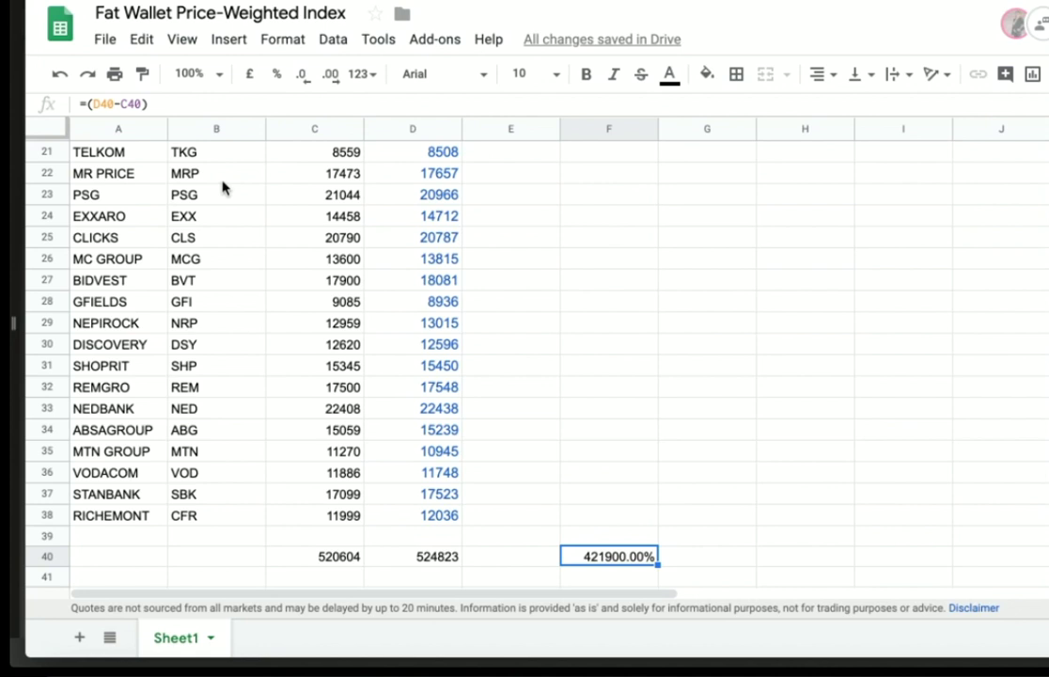
{"action": "key", "text": "Return"}
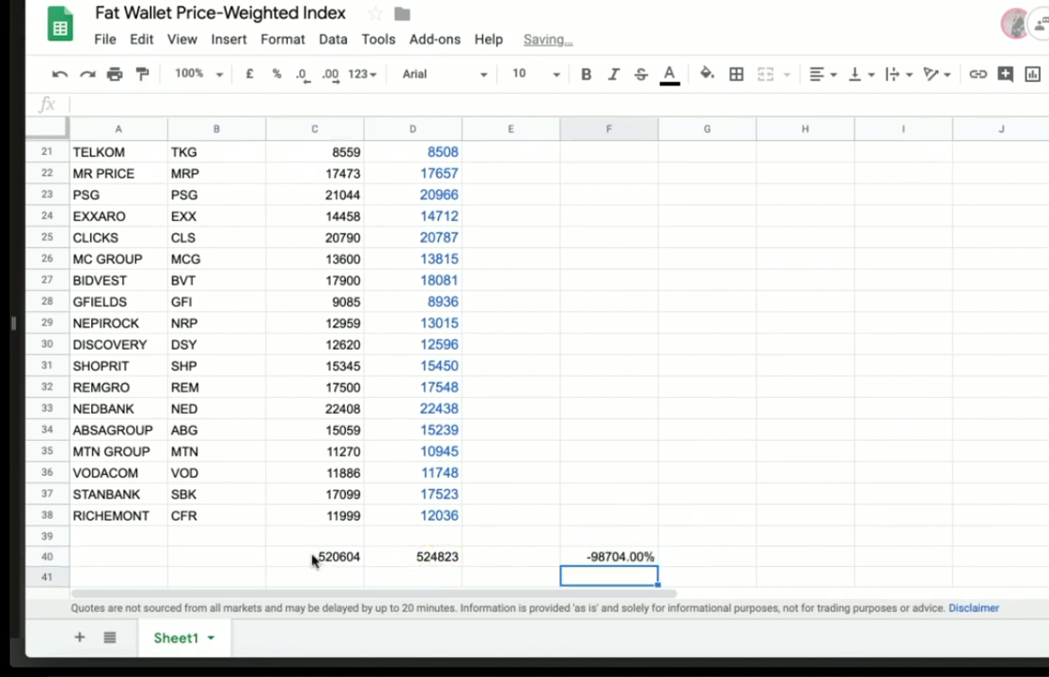
{"action": "left_click", "coordinate": [607, 558]}
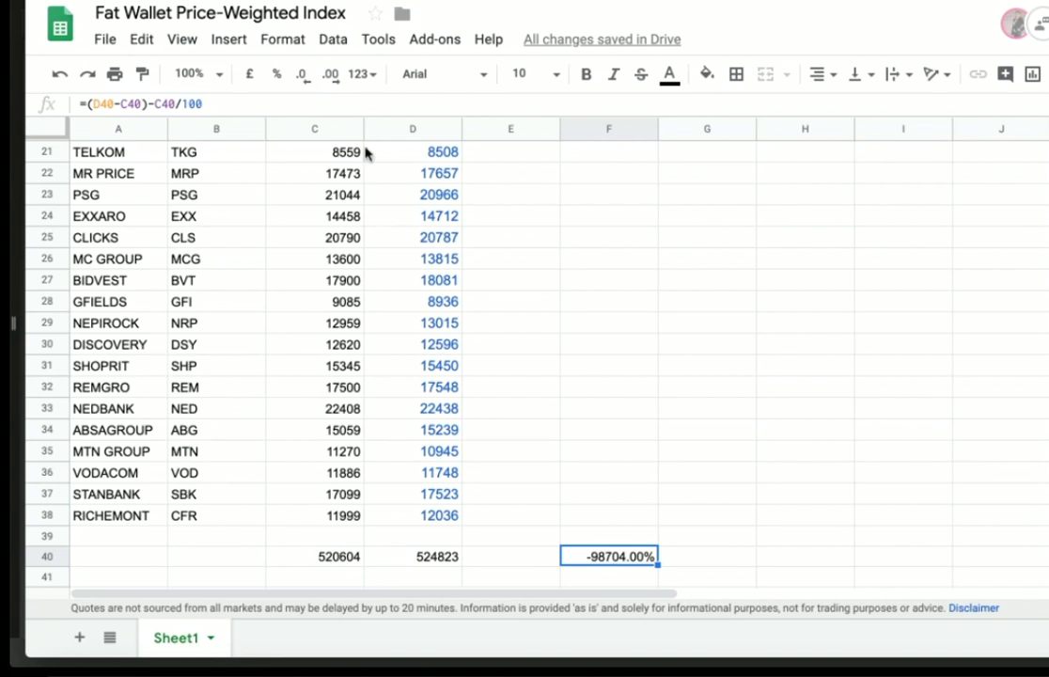
{"action": "left_click", "coordinate": [353, 105]}
{"action": "key", "text": "BackSpace"}
{"action": "key", "text": "BackSpace"}
{"action": "key", "text": "BackSpace"}
{"action": "key", "text": "BackSpace"}
{"action": "key", "text": "Return"}
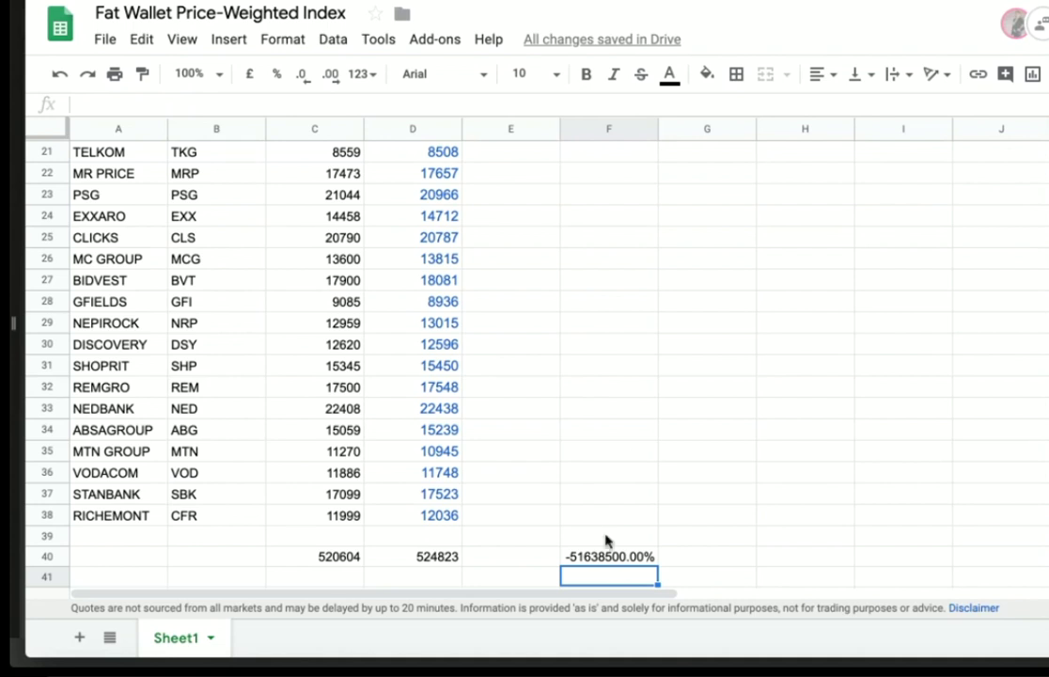
Remove the trailing -C40 term from F40's formula, restoring =(D40-C40)
{"action": "left_click", "coordinate": [608, 557]}
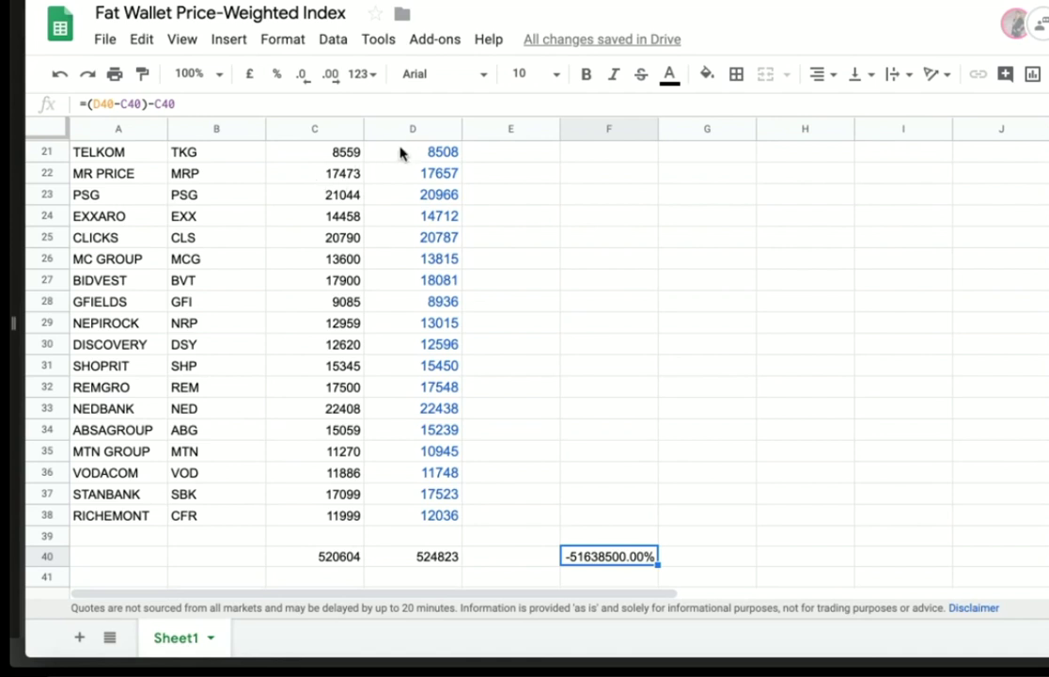
{"action": "left_click", "coordinate": [271, 104]}
{"action": "key", "text": "BackSpace"}
{"action": "key", "text": "BackSpace"}
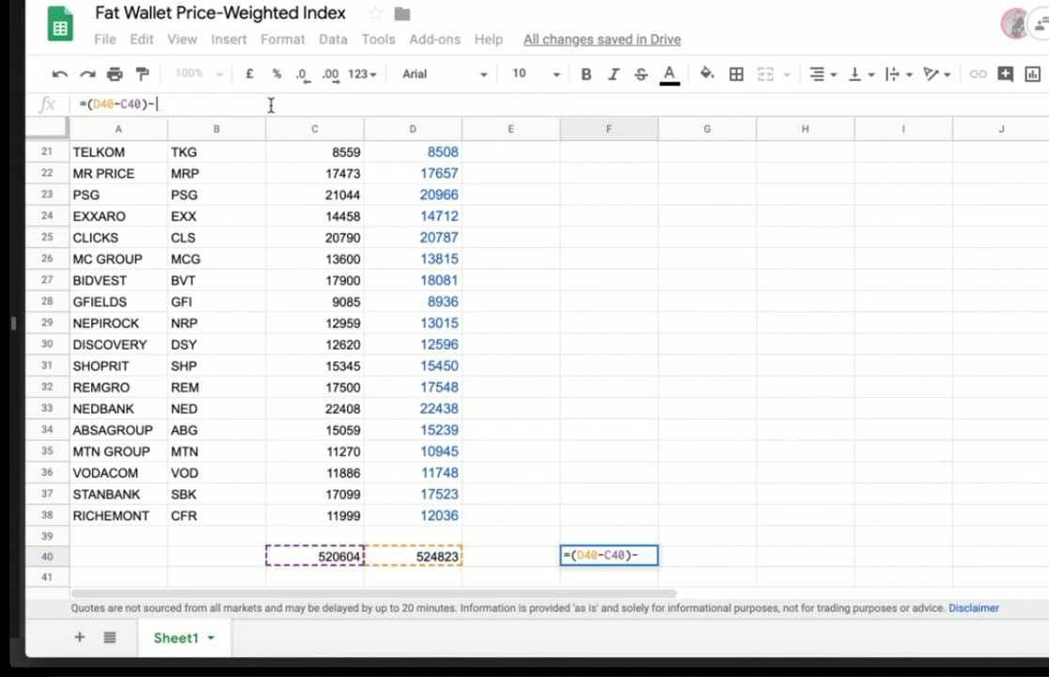
{"action": "key", "text": "BackSpace"}
{"action": "key", "text": "Return"}
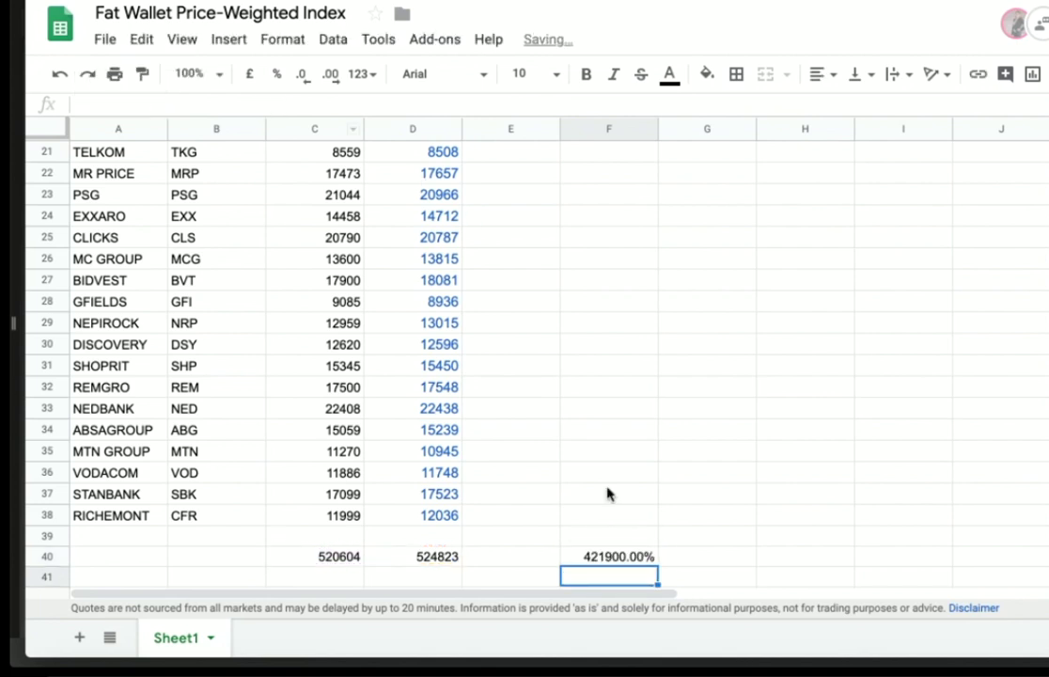
Reapply the percentage format to the whole of column F
{"action": "left_click", "coordinate": [610, 557]}
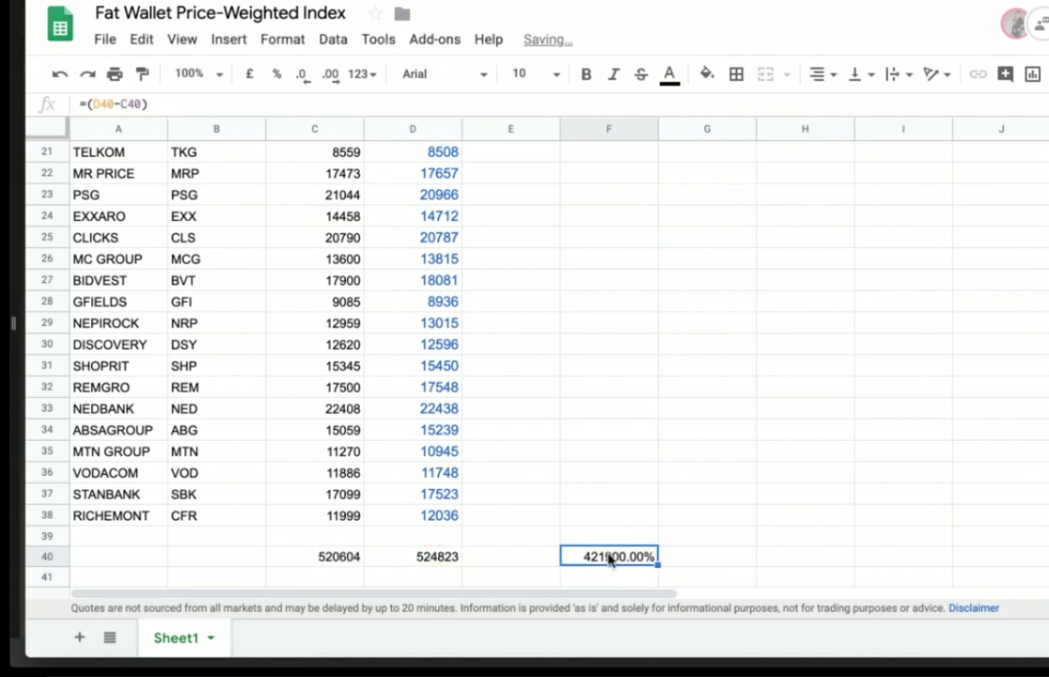
{"action": "left_click", "coordinate": [608, 128]}
{"action": "left_click", "coordinate": [279, 76]}
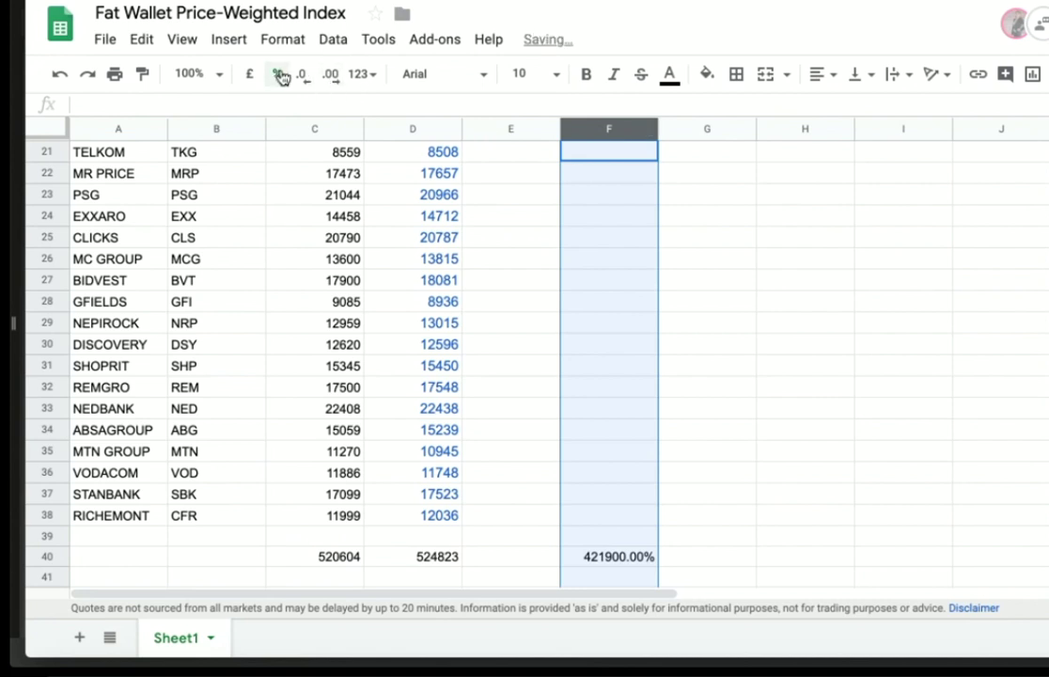
Extend F40's formula to =(D40-C40)/C40 to calculate the index's percentage change
{"action": "left_click", "coordinate": [616, 557]}
{"action": "left_click", "coordinate": [196, 103]}
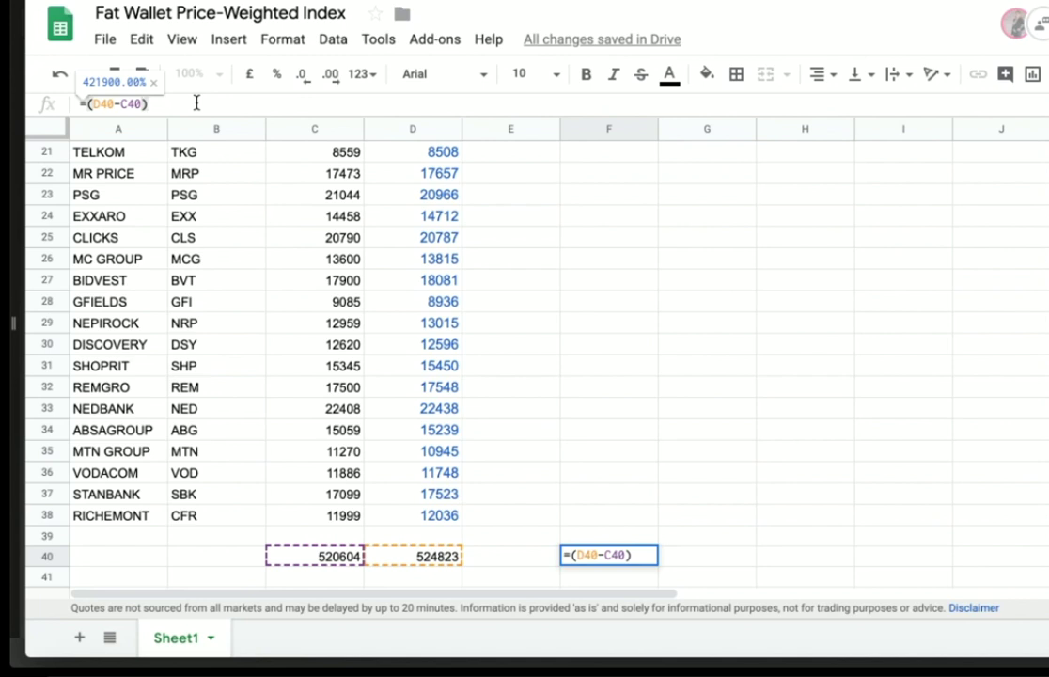
{"action": "type", "text": "/"}
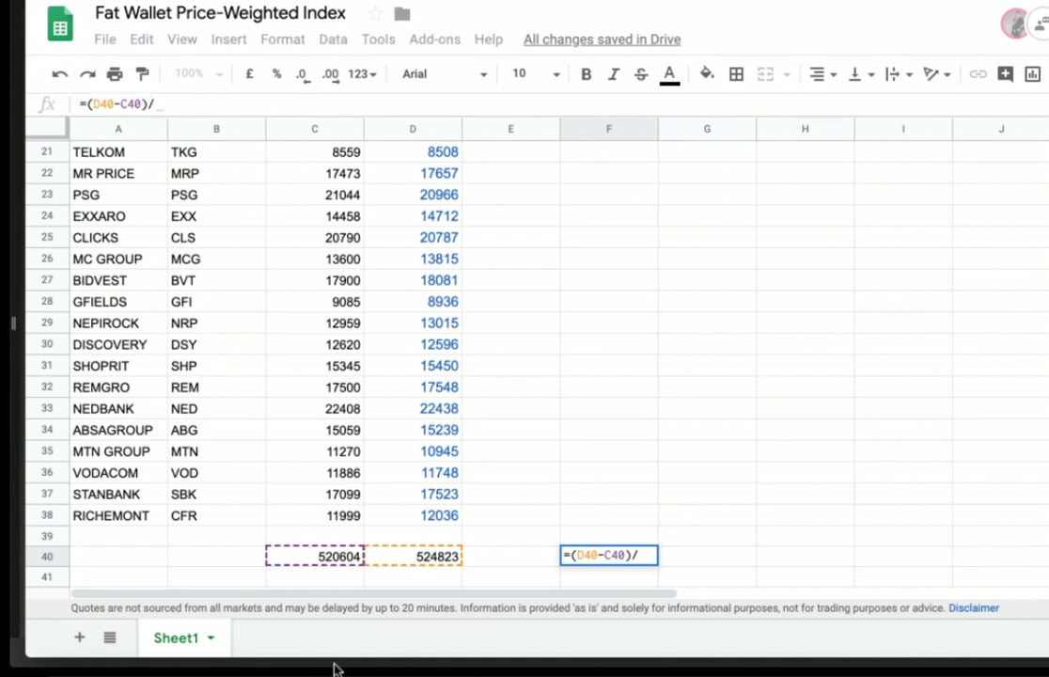
{"action": "left_click", "coordinate": [344, 557]}
{"action": "key", "text": "Return"}
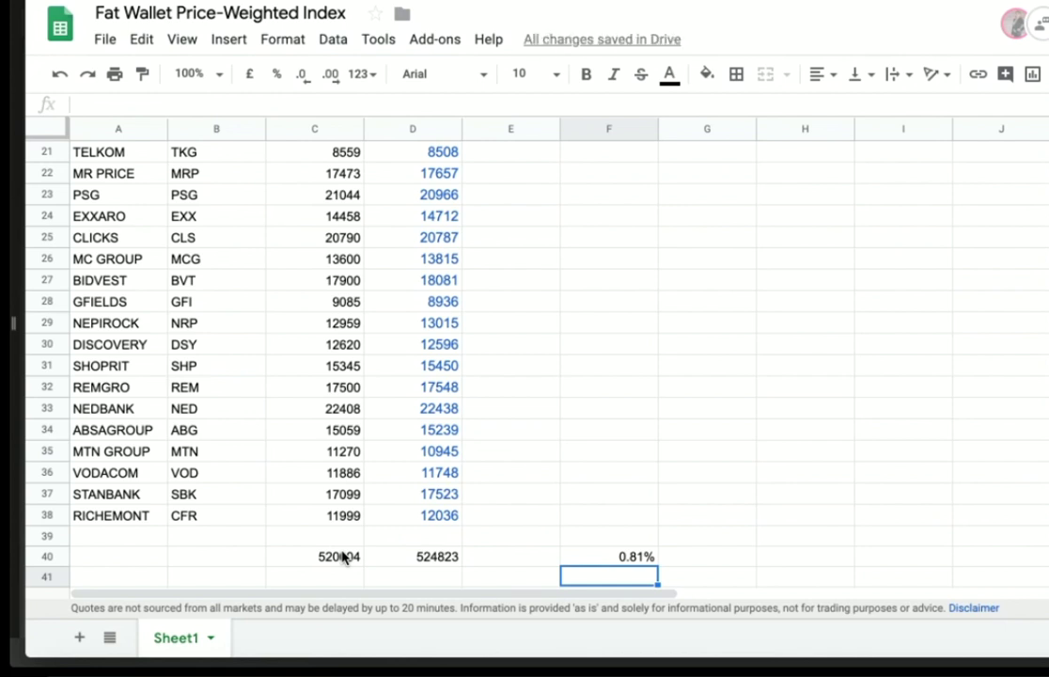
Bring F40's percentage-change calculation to the first share in F2 as =(D2-C2)/C2
{"action": "left_click", "coordinate": [600, 557]}
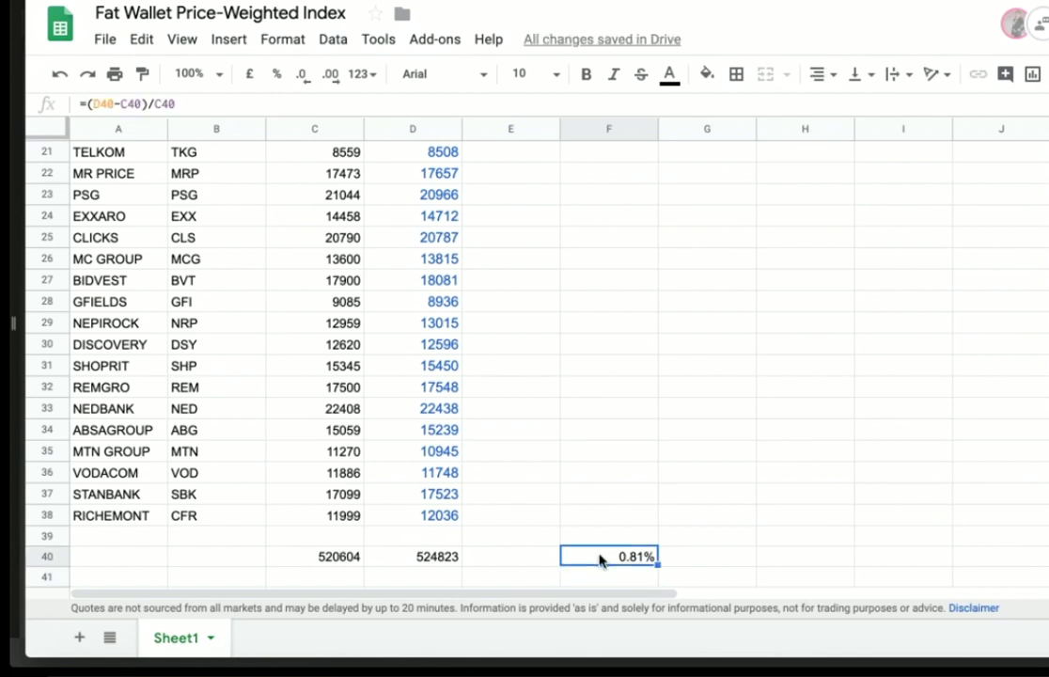
{"action": "scroll", "coordinate": [600, 202], "scroll_direction": "up", "scroll_amount": 5}
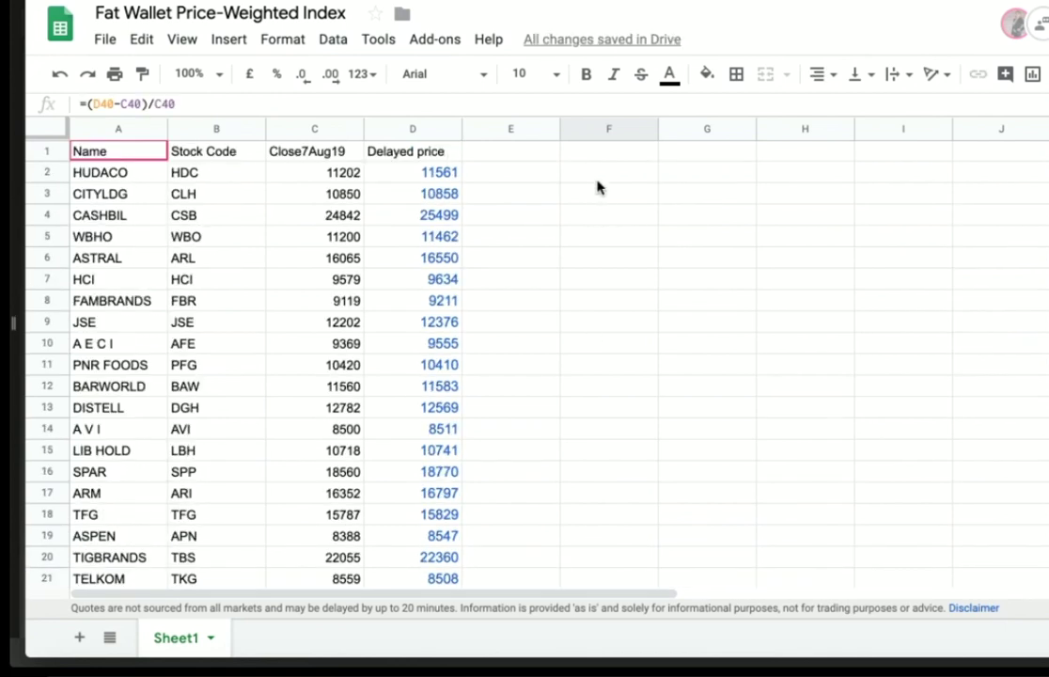
{"action": "left_click", "coordinate": [603, 174]}
{"action": "type", "text": "=(D2-C2)/C2"}
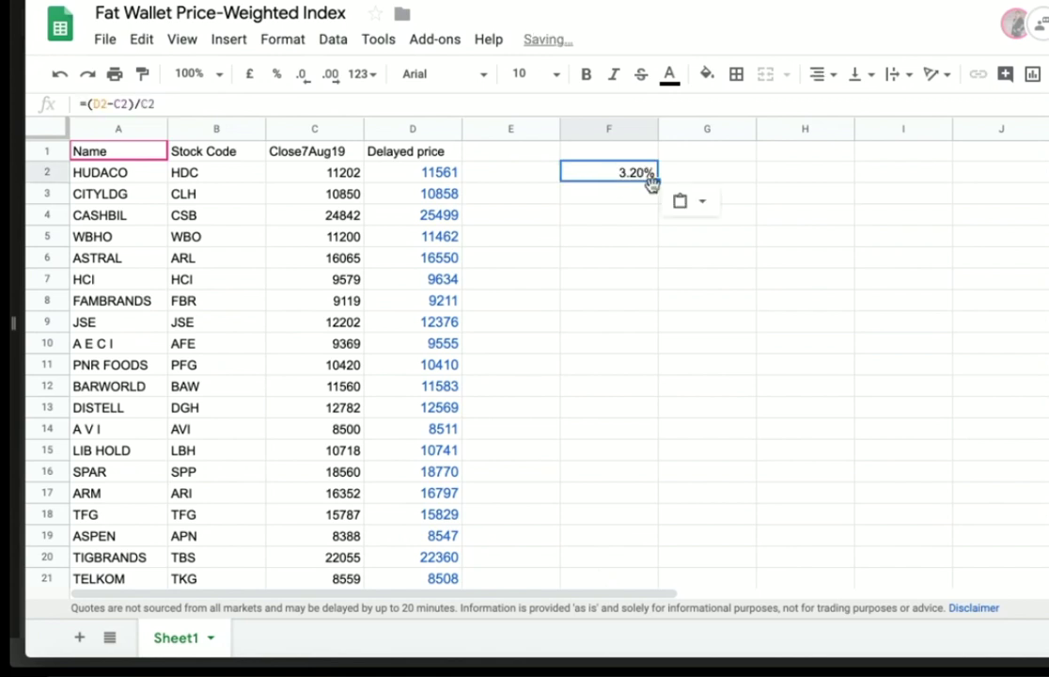
Fill F2's percentage-change formula down column F through row 38 for every share
{"action": "left_click_drag", "start_coordinate": [655, 179], "coordinate": [650, 509]}
{"action": "scroll", "coordinate": [648, 510], "scroll_direction": "down", "scroll_amount": 3}
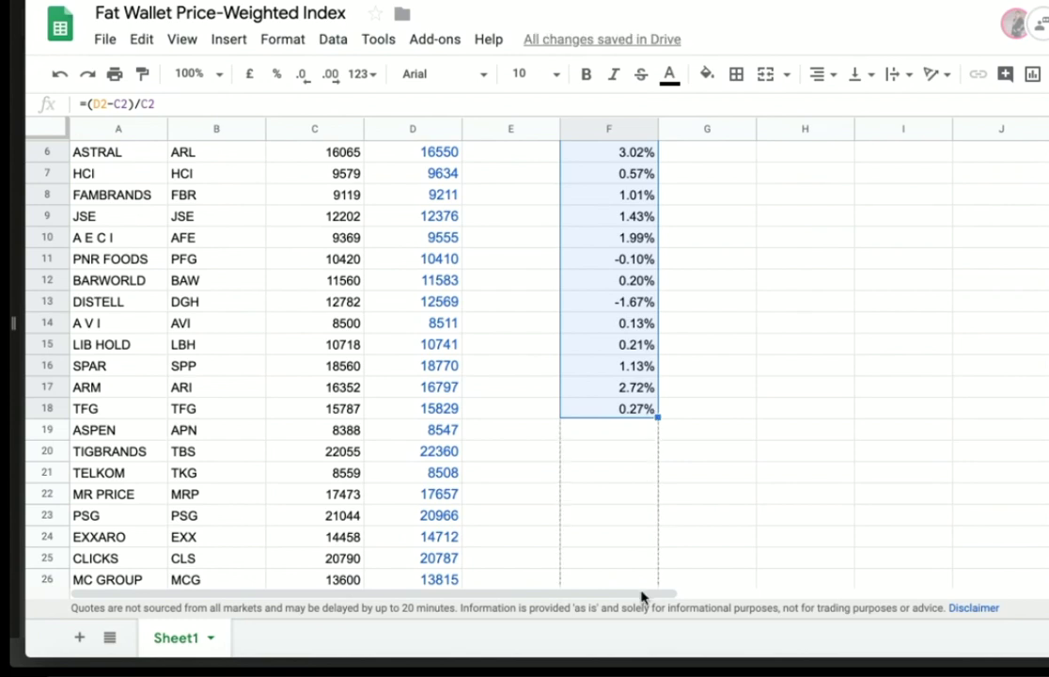
{"action": "left_click_drag", "start_coordinate": [658, 416], "coordinate": [658, 580]}
{"action": "scroll", "coordinate": [656, 478], "scroll_direction": "down", "scroll_amount": 2}
{"action": "scroll", "coordinate": [657, 478], "scroll_direction": "down", "scroll_amount": 5}
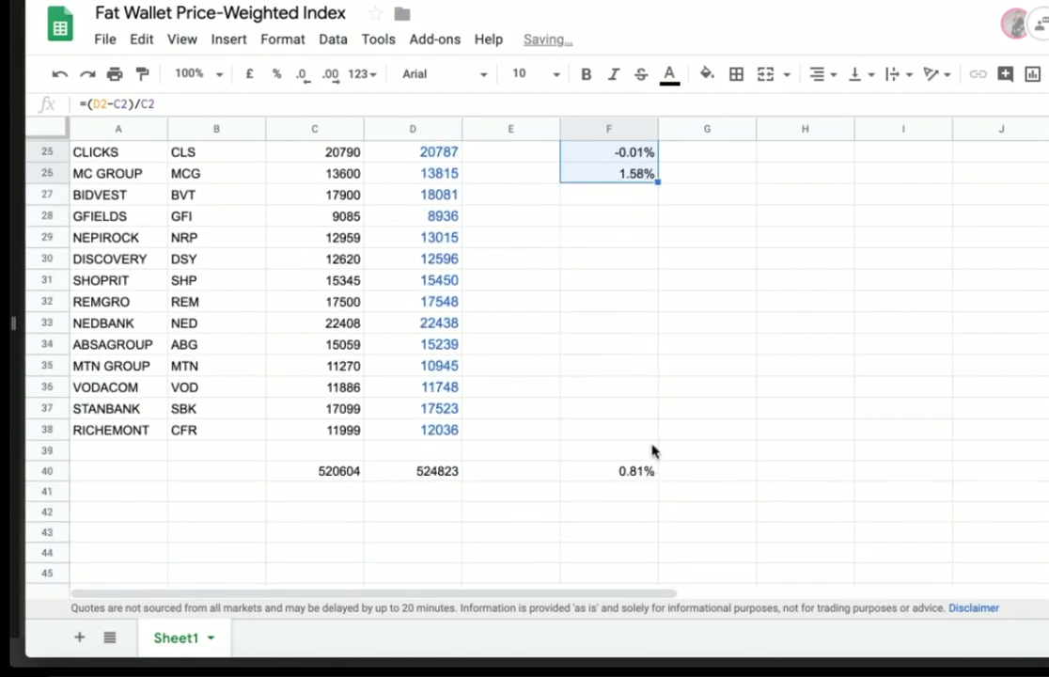
{"action": "left_click_drag", "start_coordinate": [659, 182], "coordinate": [655, 433]}
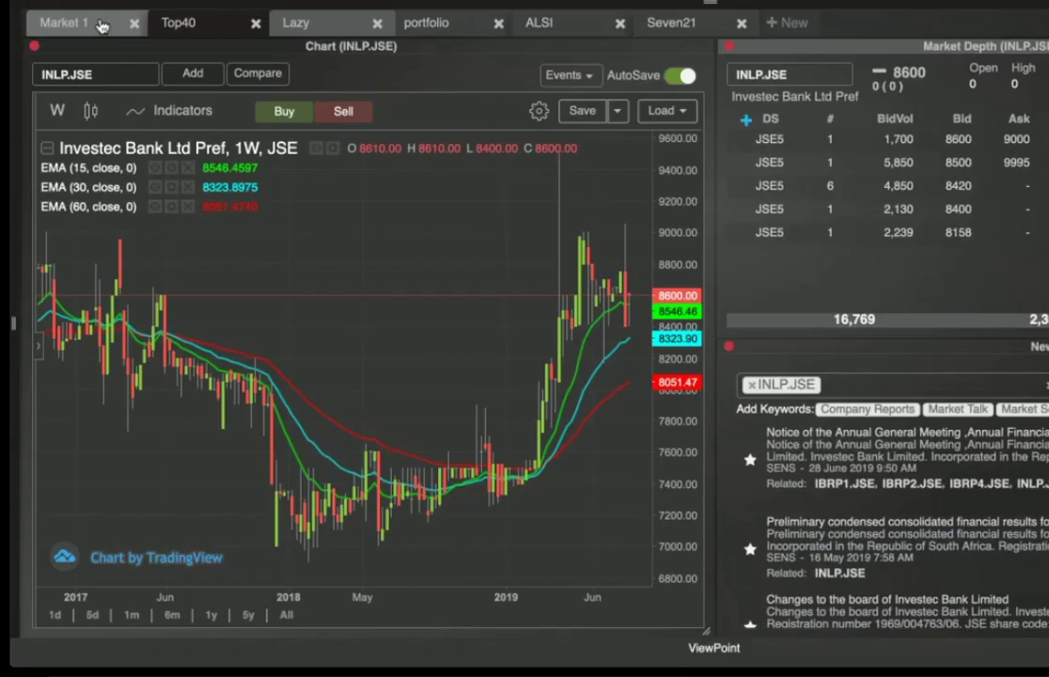
Check the index movements in ViewPoint's Market 1 workspace and add a spreadsheet row 42 labelled benchmark with stock code STX40
{"action": "left_click", "coordinate": [100, 24]}
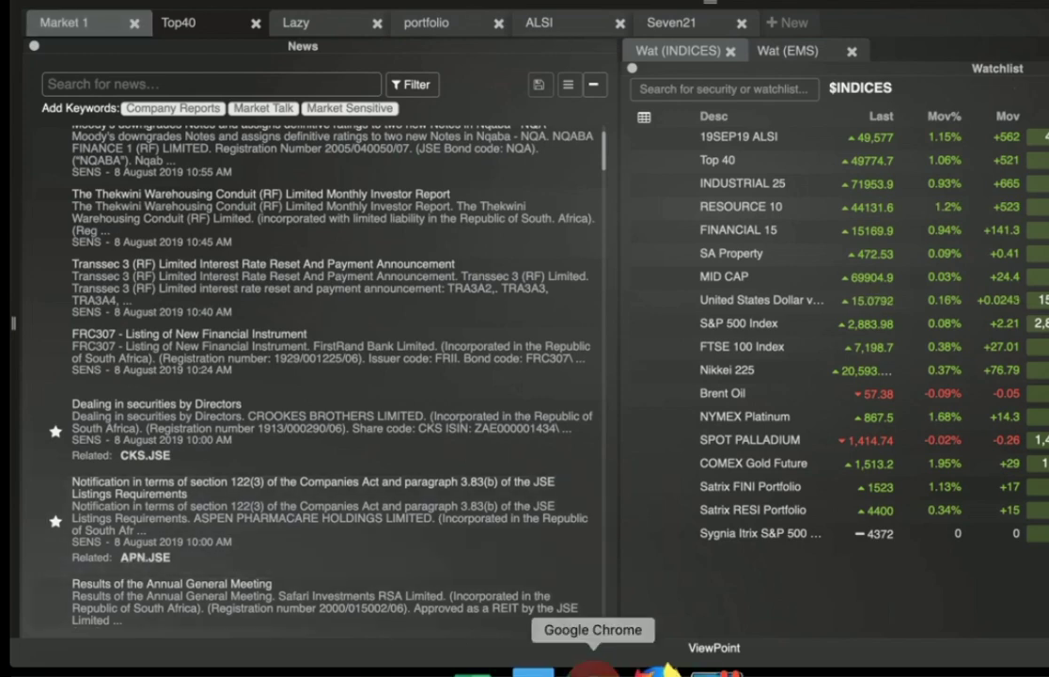
{"action": "left_click", "coordinate": [595, 670]}
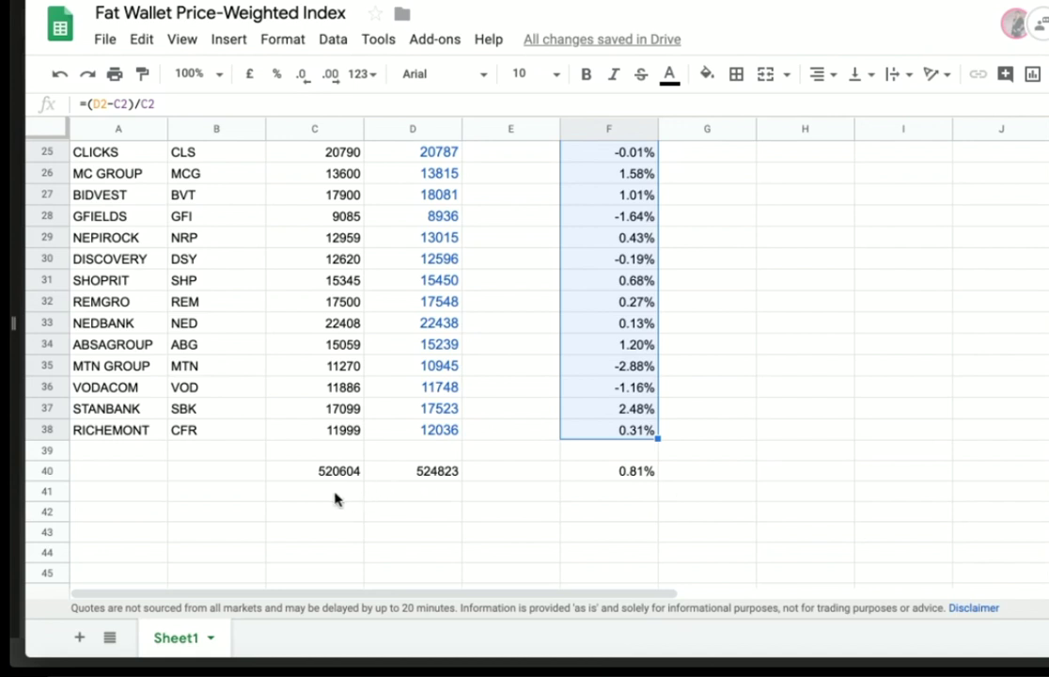
{"action": "left_click", "coordinate": [137, 520]}
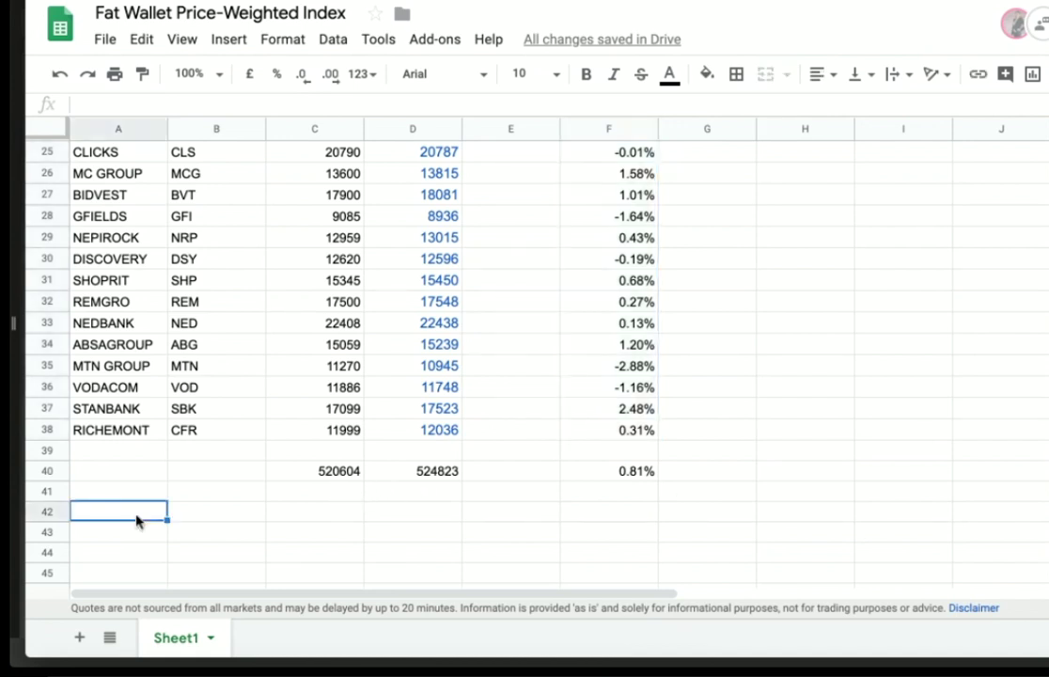
{"action": "type", "text": "benchmark"}
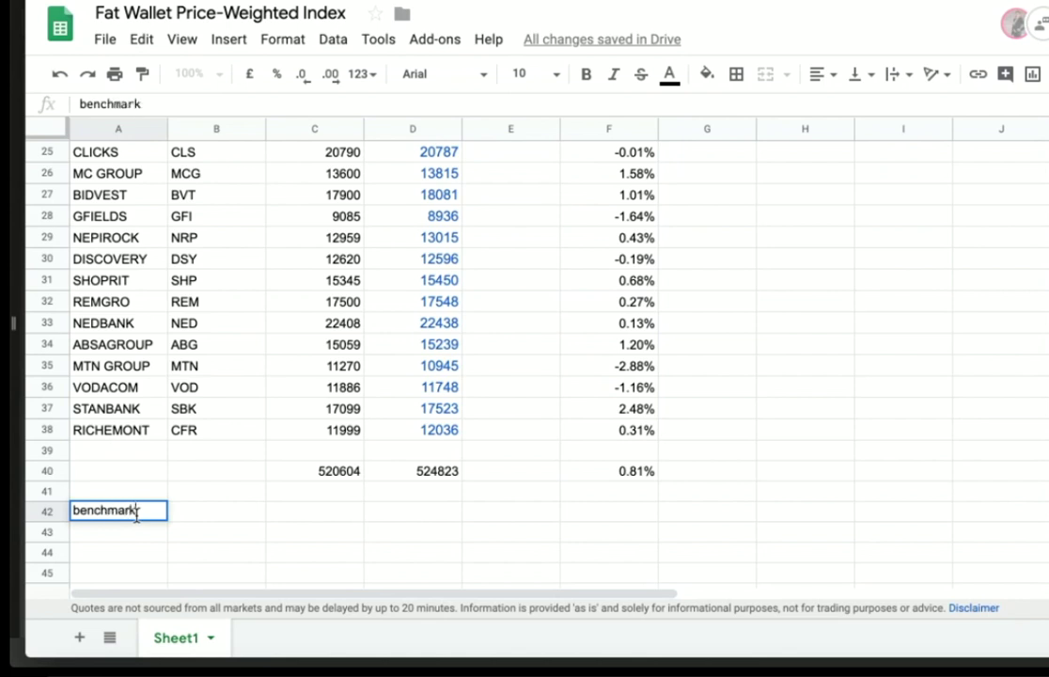
{"action": "key", "text": "Tab"}
{"action": "type", "text": "STX40"}
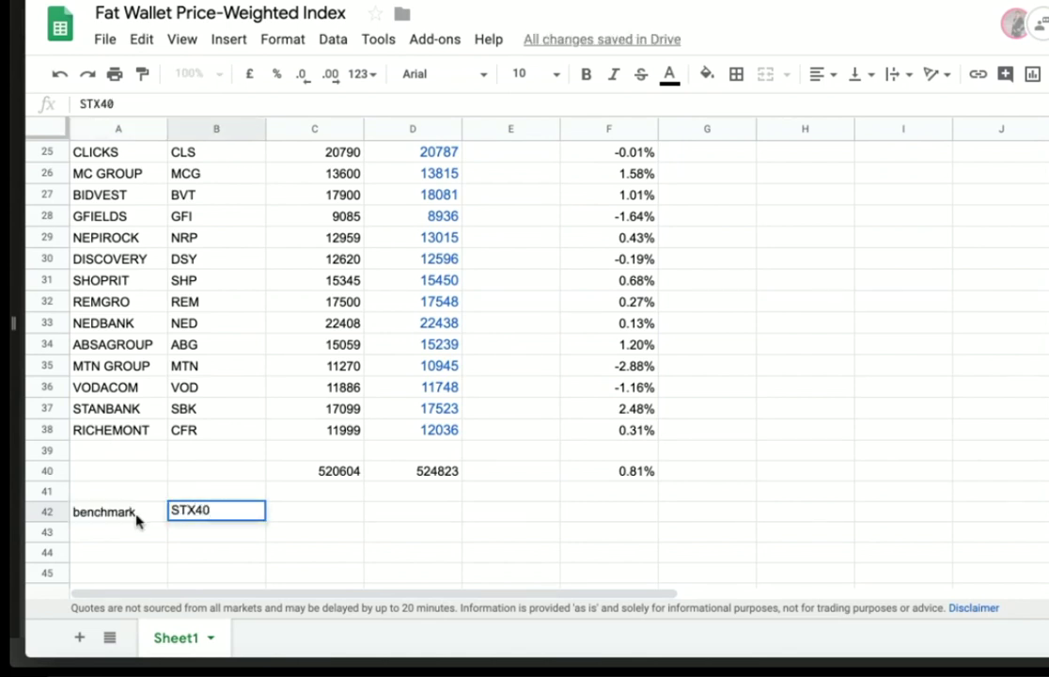
{"action": "key", "text": "Tab"}
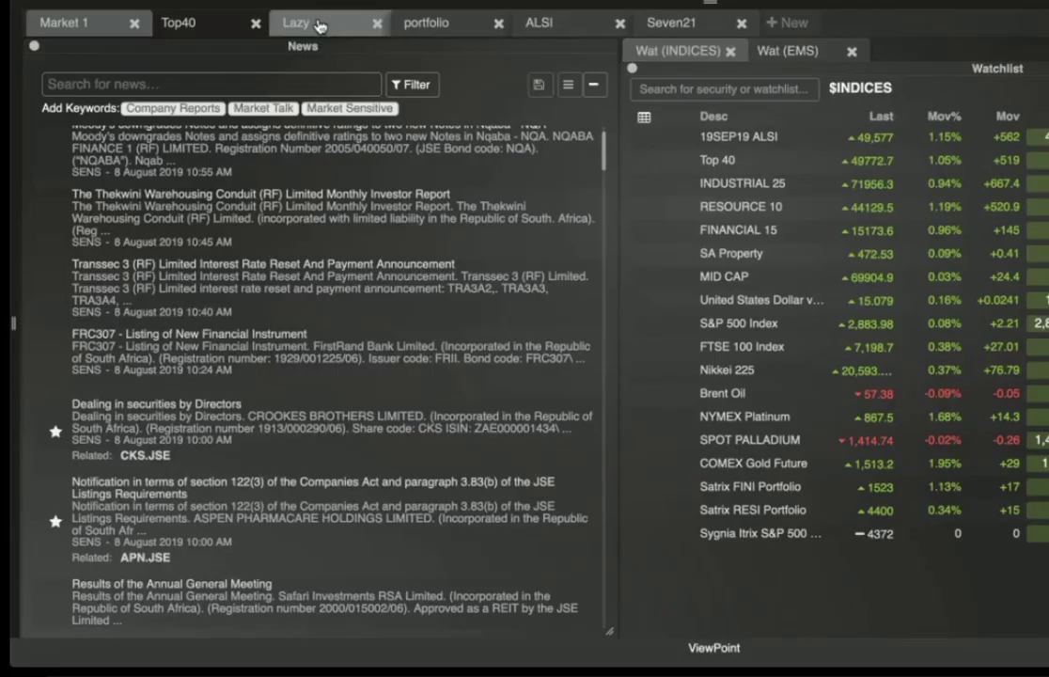
Look up STX40 in ViewPoint's Lazy workspace and enter 4925 as its 7 Aug 19 close in C42 of the spreadsheet
{"action": "left_click", "coordinate": [296, 23]}
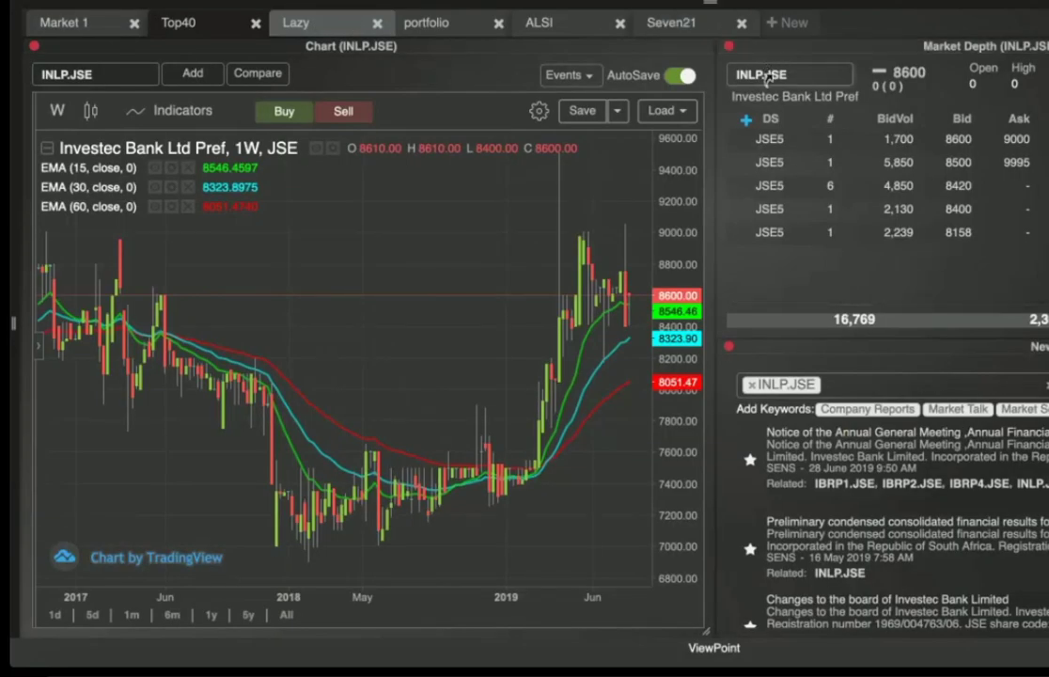
{"action": "left_click", "coordinate": [766, 75]}
{"action": "type", "text": "STX40"}
{"action": "key", "text": "Return"}
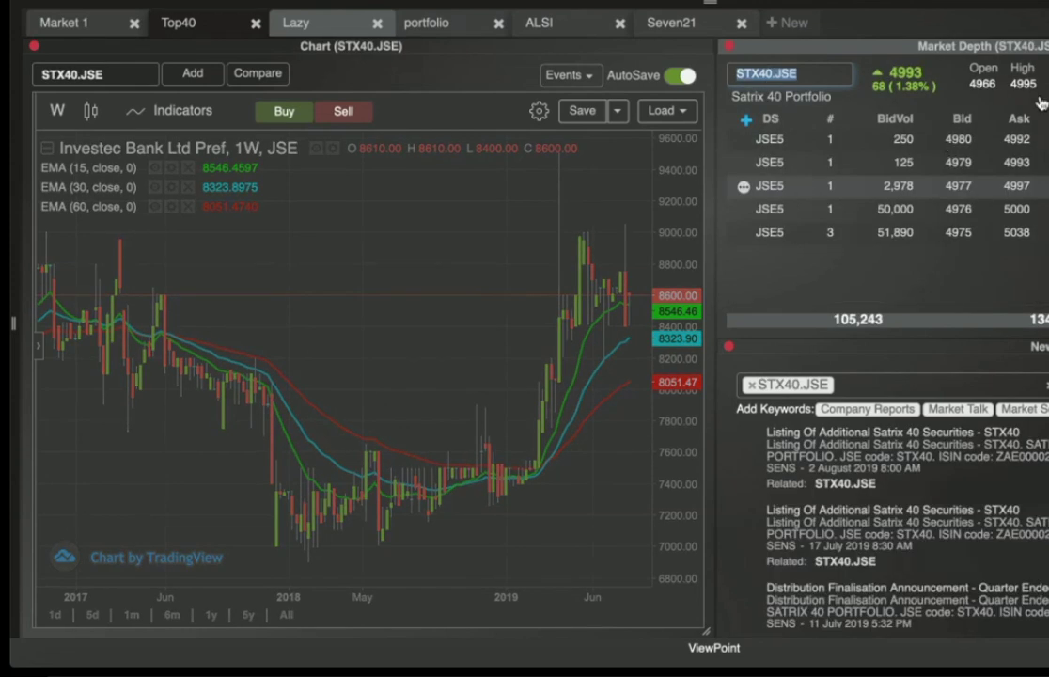
{"action": "mouse_move", "coordinate": [588, 670]}
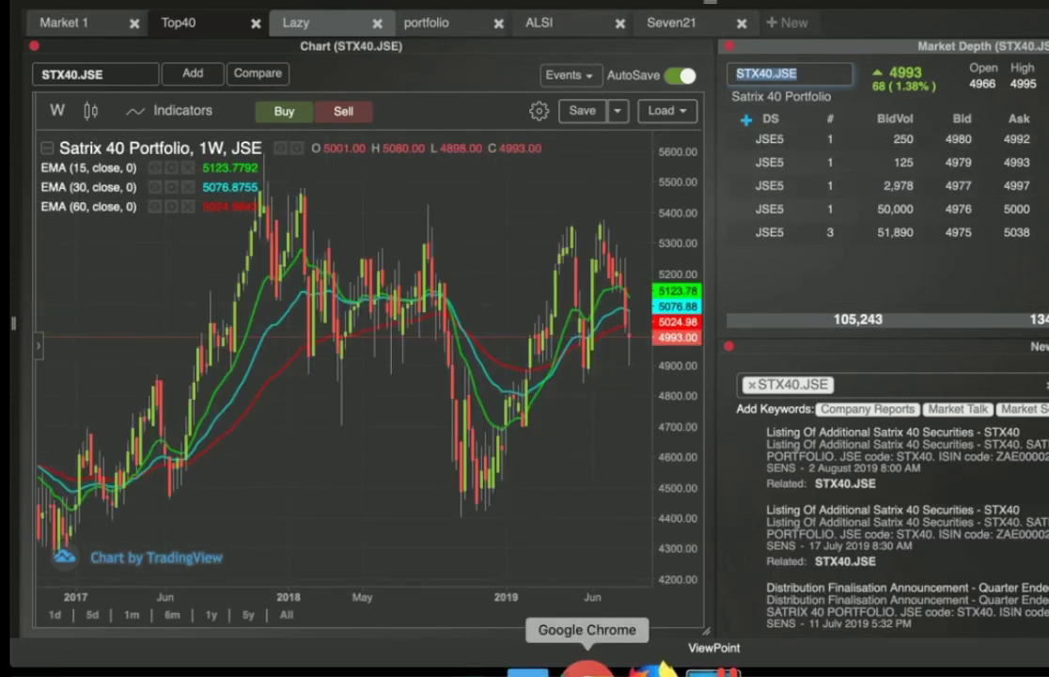
{"action": "left_click", "coordinate": [588, 669]}
{"action": "type", "text": "4925"}
{"action": "key", "text": "Tab"}
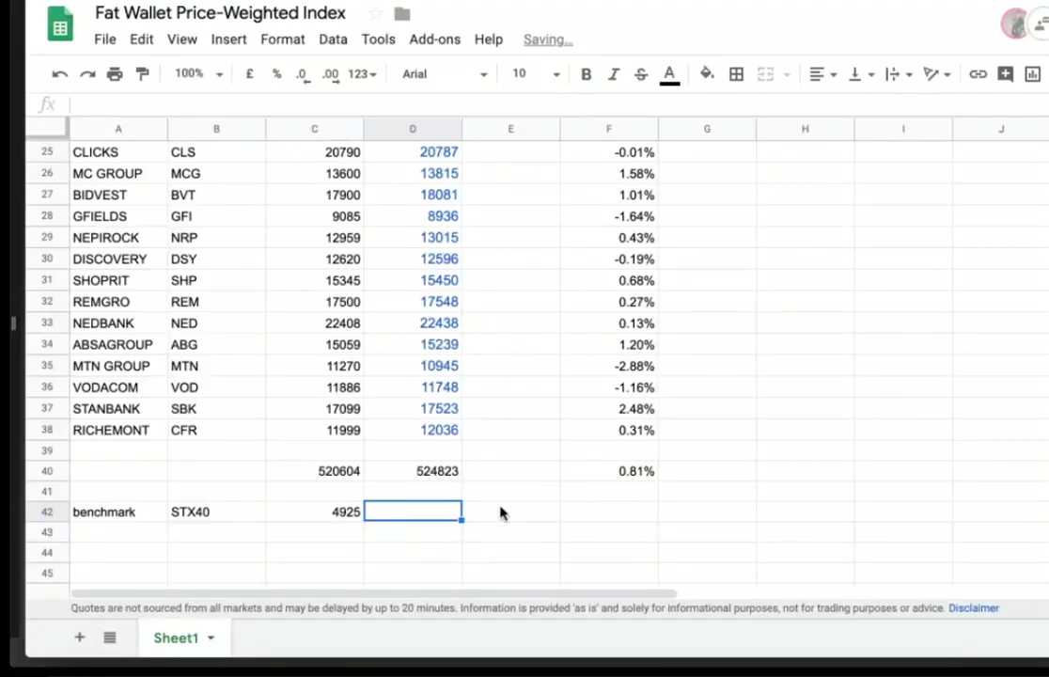
Copy Richemont's price formula from D38 to D42 and change its ticker, giving =googlefinance("JSE:stx40","price")
{"action": "left_click", "coordinate": [444, 433]}
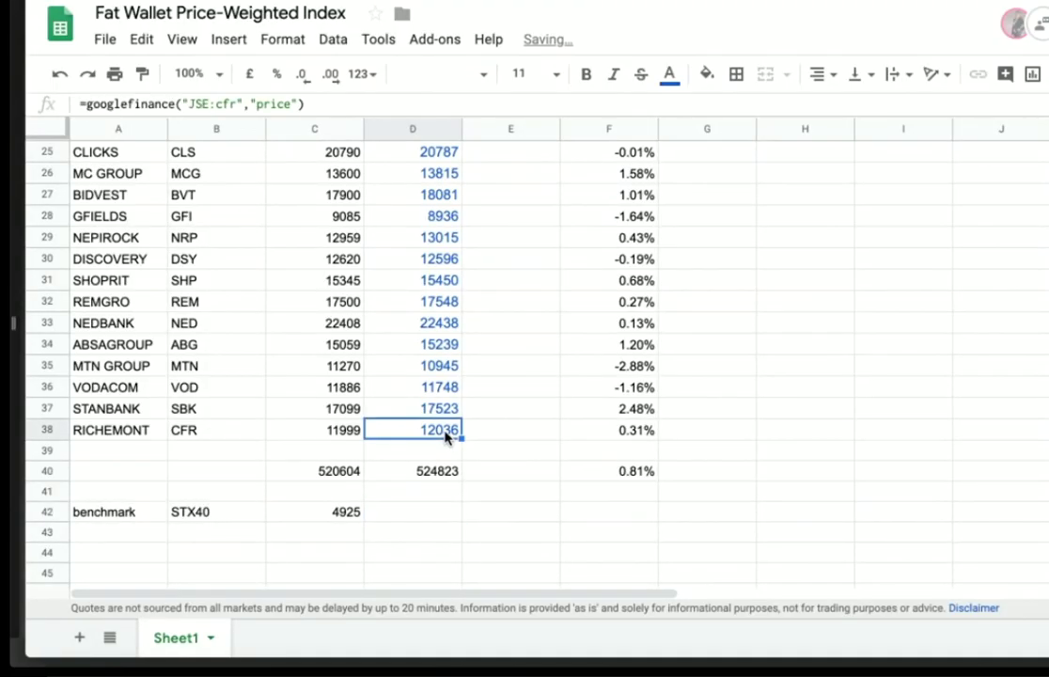
{"action": "key", "text": "ctrl+c"}
{"action": "left_click", "coordinate": [429, 511]}
{"action": "key", "text": "ctrl+v"}
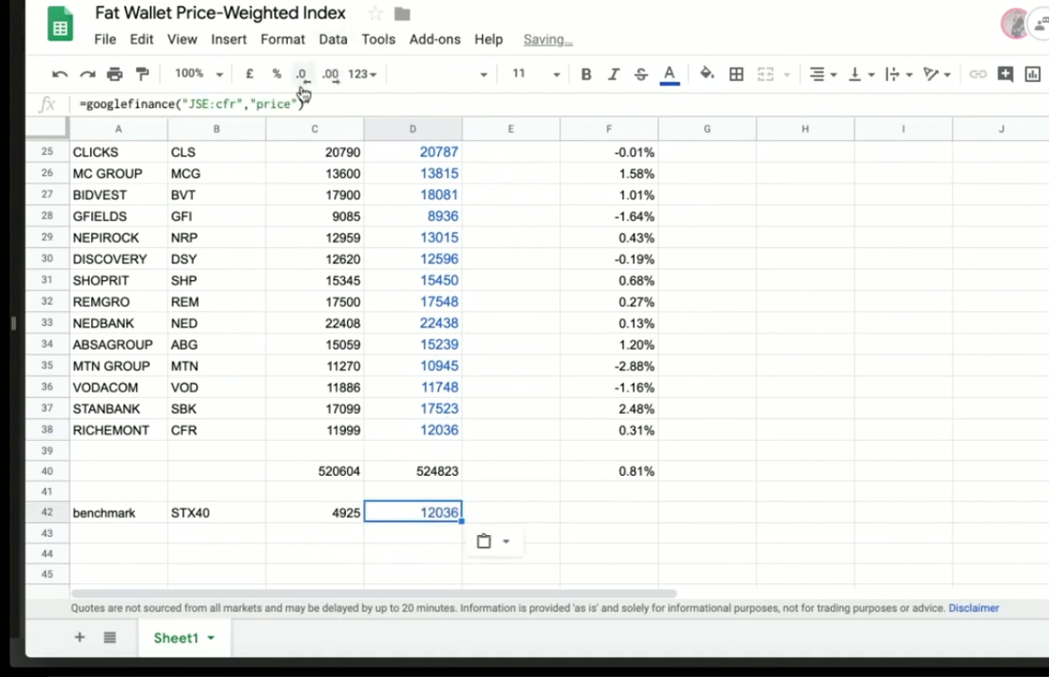
{"action": "double_click", "coordinate": [208, 104]}
{"action": "key", "text": "BackSpace"}
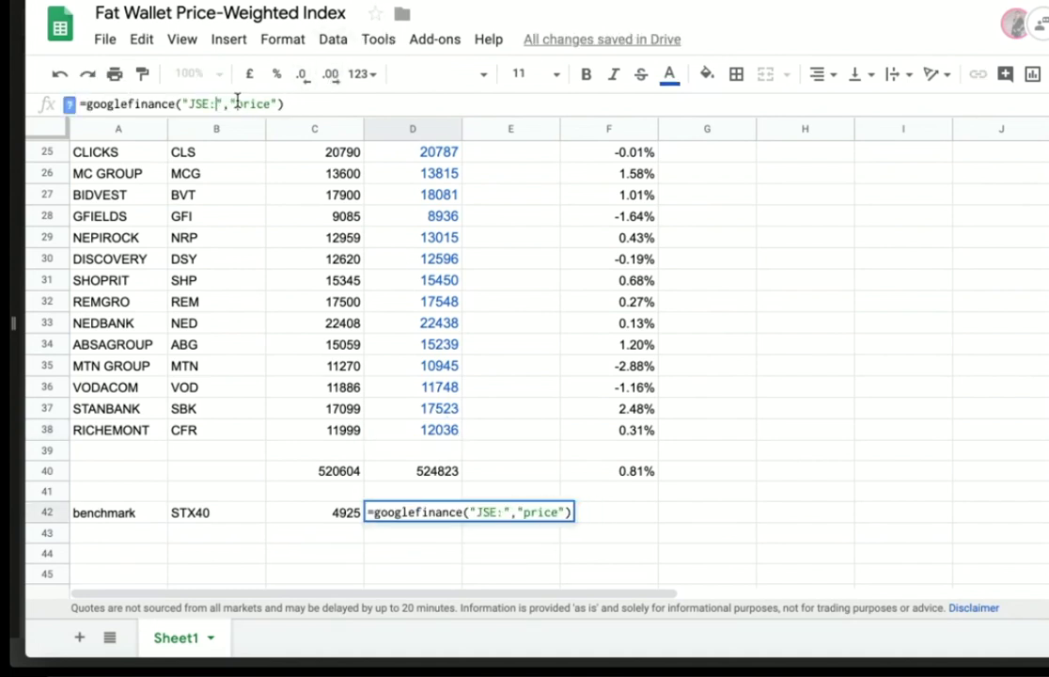
{"action": "type", "text": "stx40"}
{"action": "key", "text": "Return"}
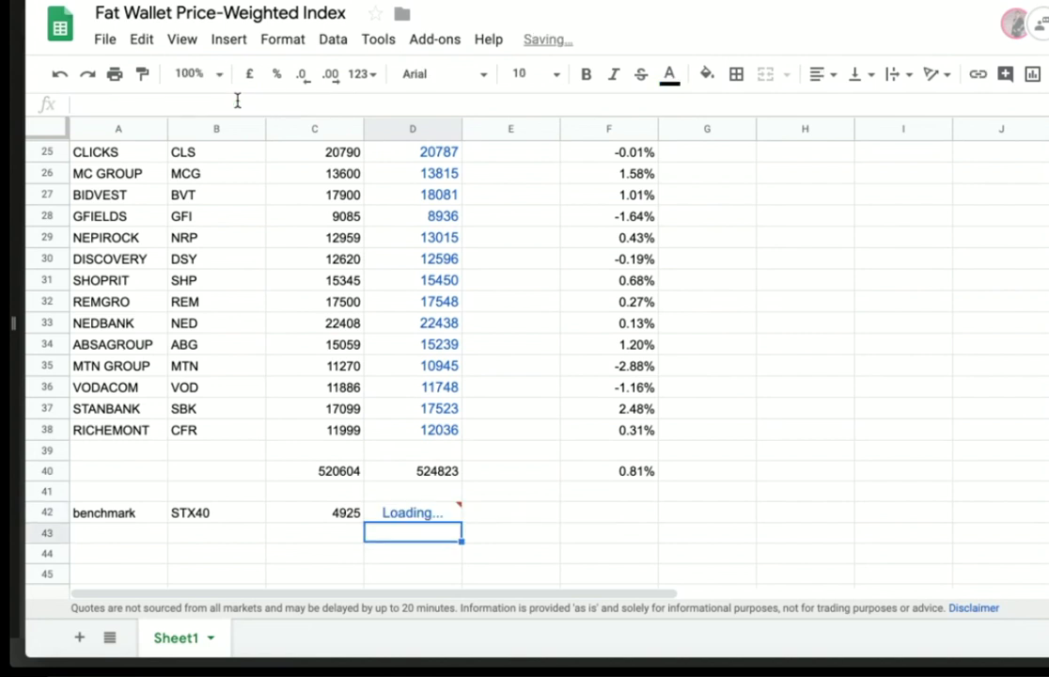
Copy F40's percentage-change formula to F42 for the STX40 benchmark
{"action": "left_click", "coordinate": [639, 480]}
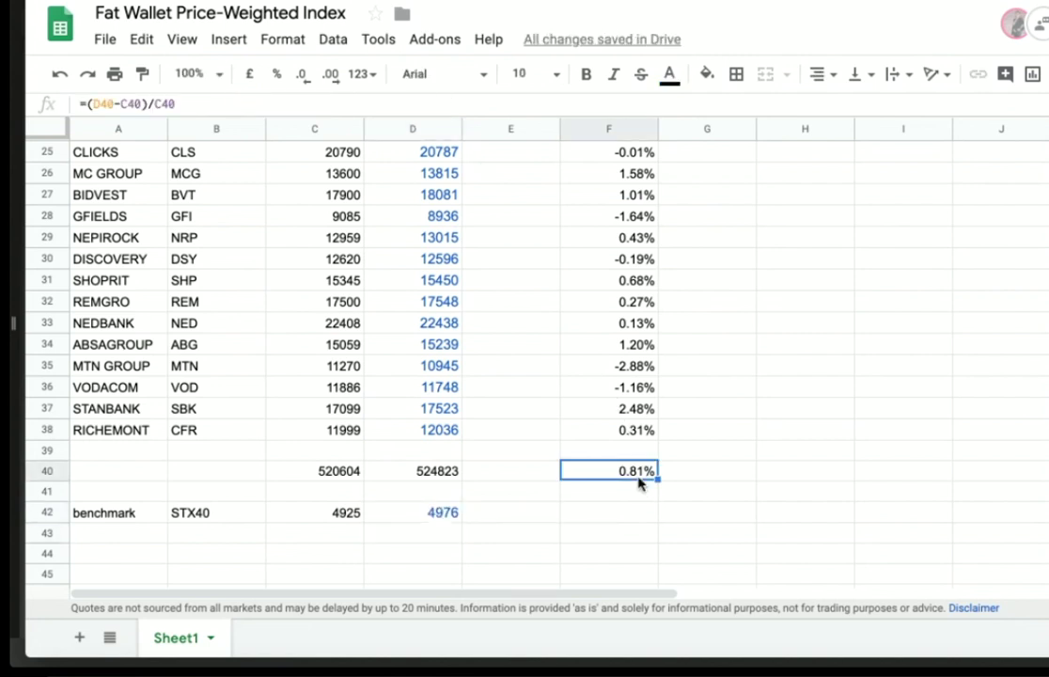
{"action": "key", "text": "ctrl+c"}
{"action": "key", "text": "Down"}
{"action": "key", "text": "Down"}
{"action": "key", "text": "ctrl+v"}
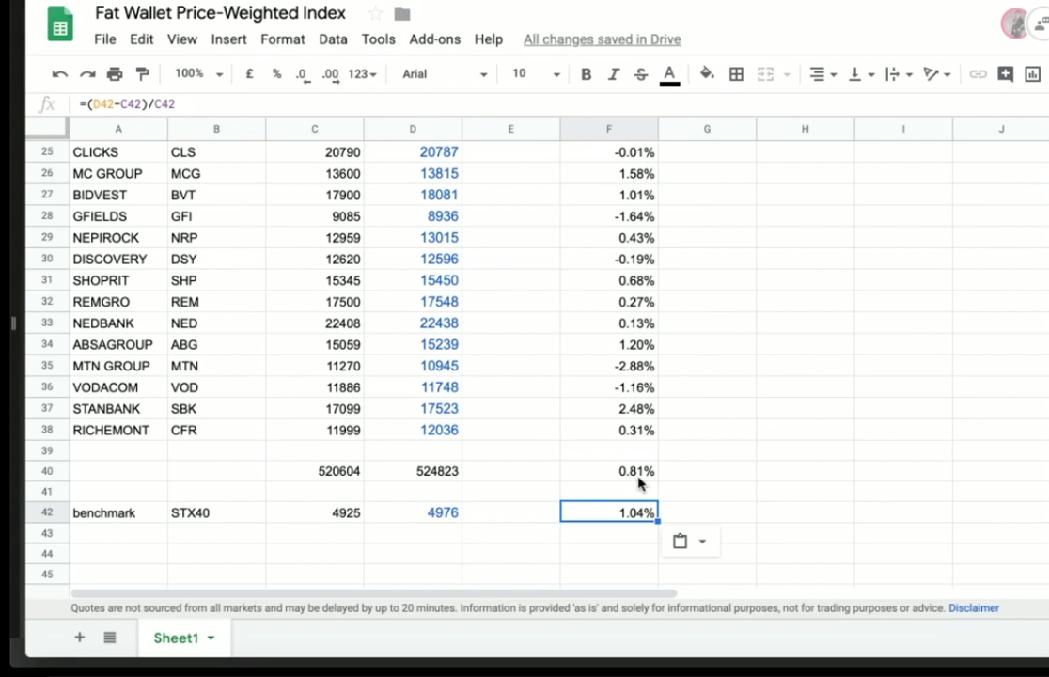
{"action": "scroll", "coordinate": [567, 334], "scroll_direction": "up", "scroll_amount": 10}
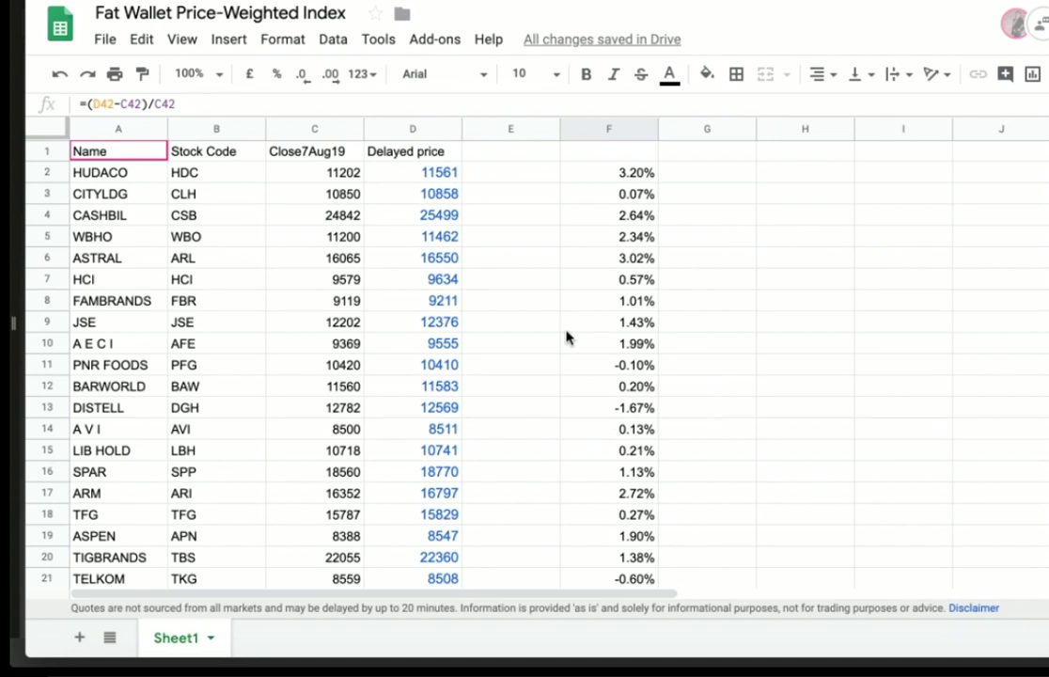
{"action": "left_click_drag", "start_coordinate": [99, 172], "coordinate": [598, 179]}
{"action": "key", "text": "ctrl+shift+Down"}
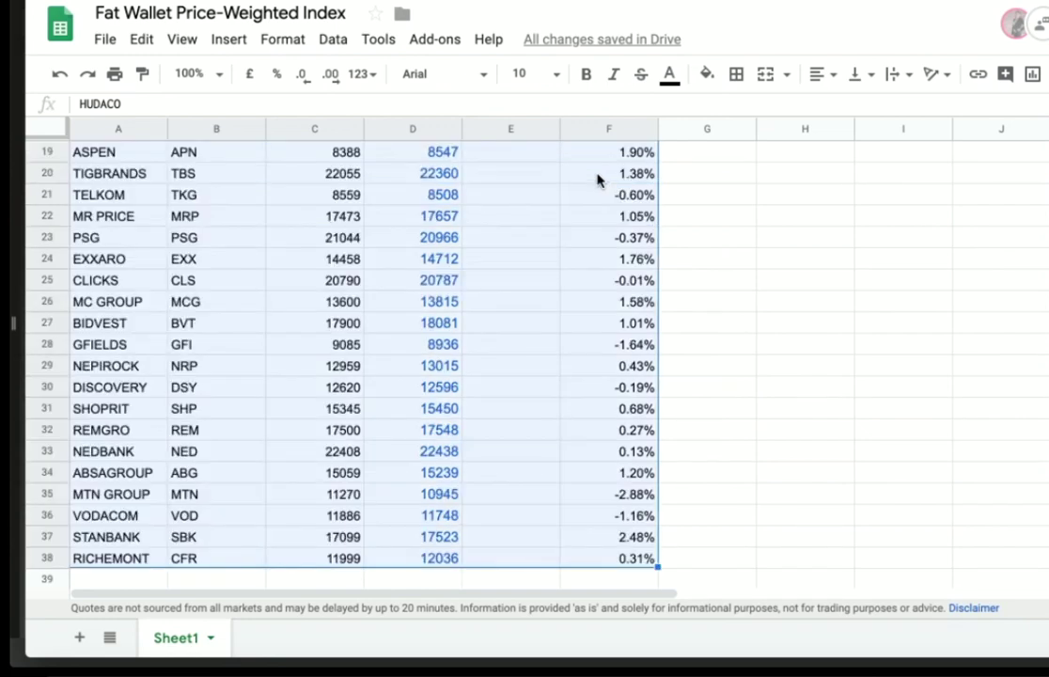
{"action": "scroll", "coordinate": [457, 227], "scroll_direction": "up", "scroll_amount": 6}
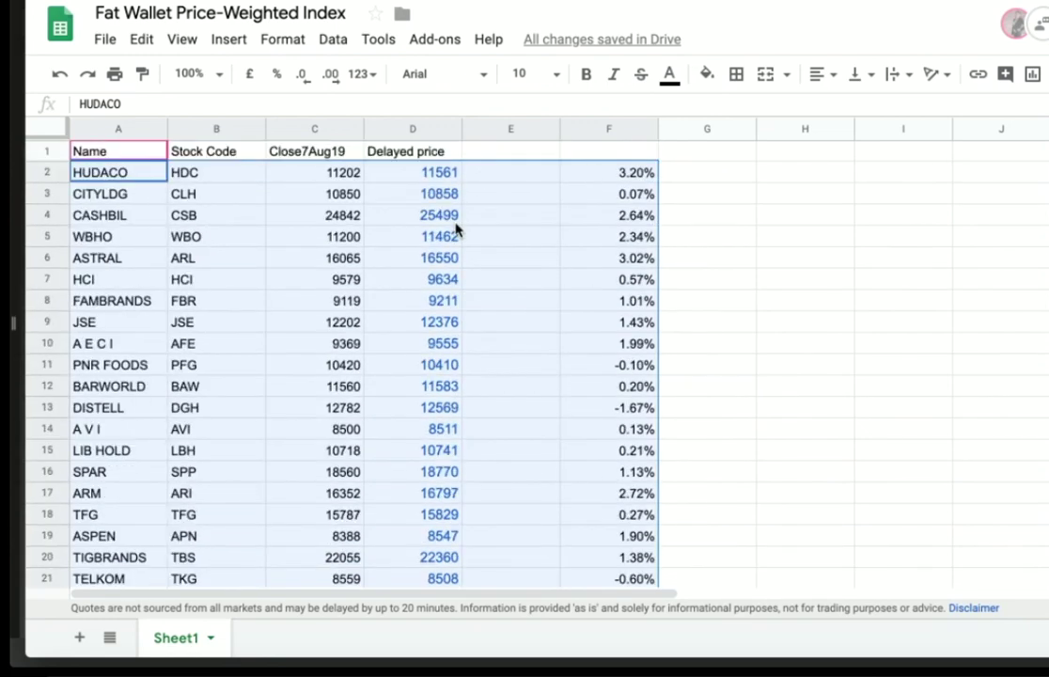
{"action": "left_click", "coordinate": [333, 42]}
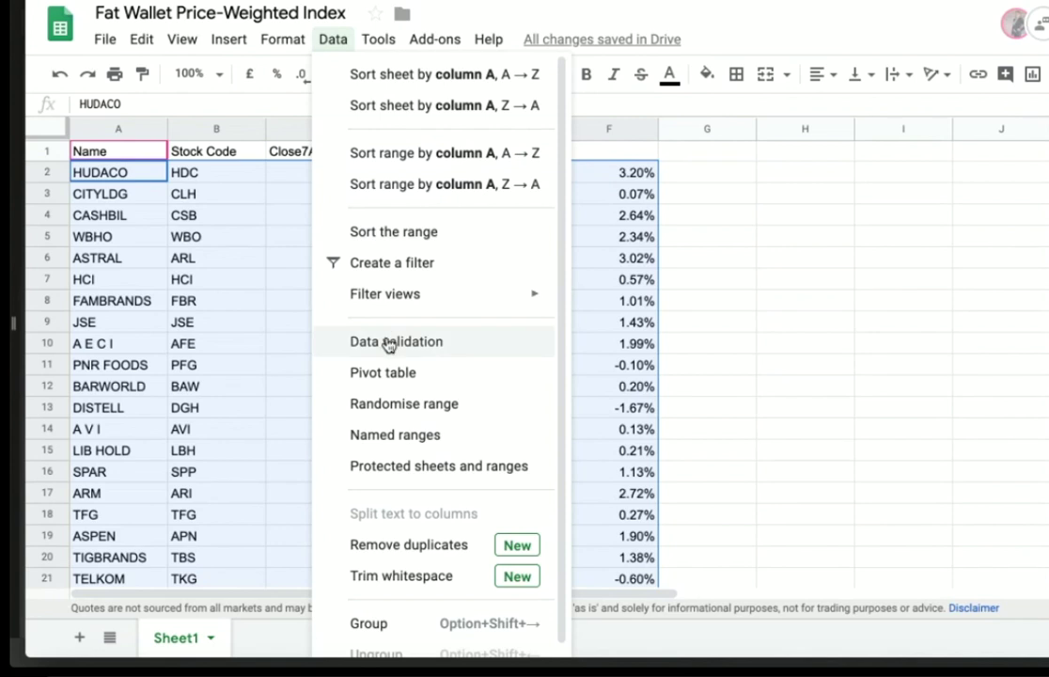
{"action": "left_click", "coordinate": [745, 41]}
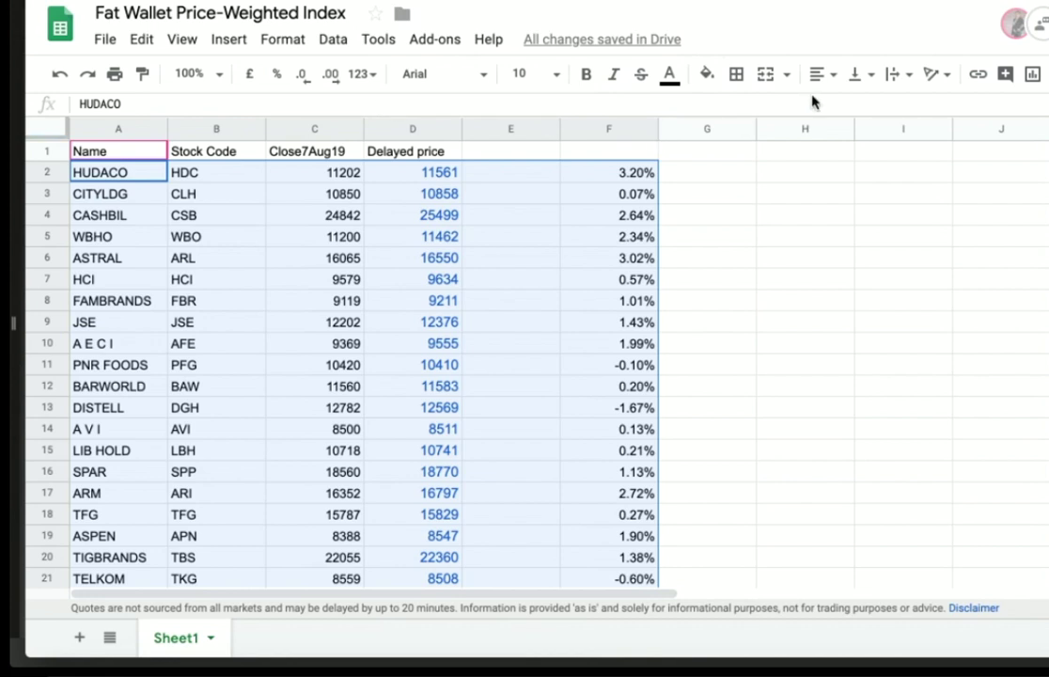
{"action": "left_click", "coordinate": [872, 79]}
{"action": "left_click", "coordinate": [873, 81]}
Try sorting the whole sheet A → Z by the Delayed price column and inspect the reordered rows
{"action": "left_click", "coordinate": [450, 136]}
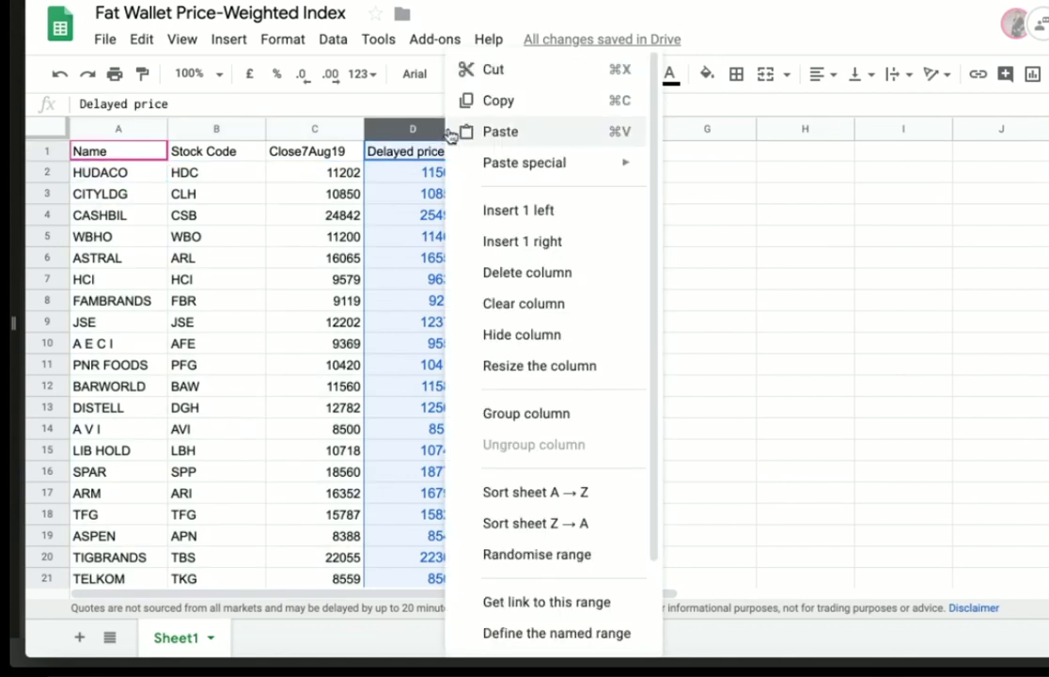
{"action": "left_click", "coordinate": [418, 128]}
{"action": "left_click", "coordinate": [451, 129]}
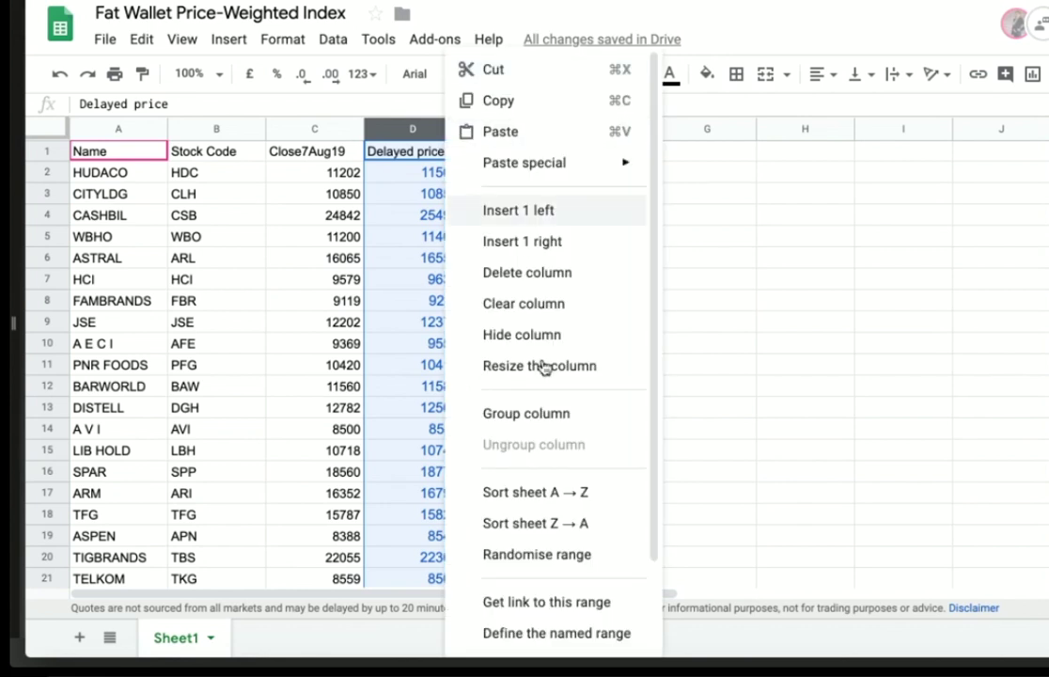
{"action": "left_click", "coordinate": [555, 506]}
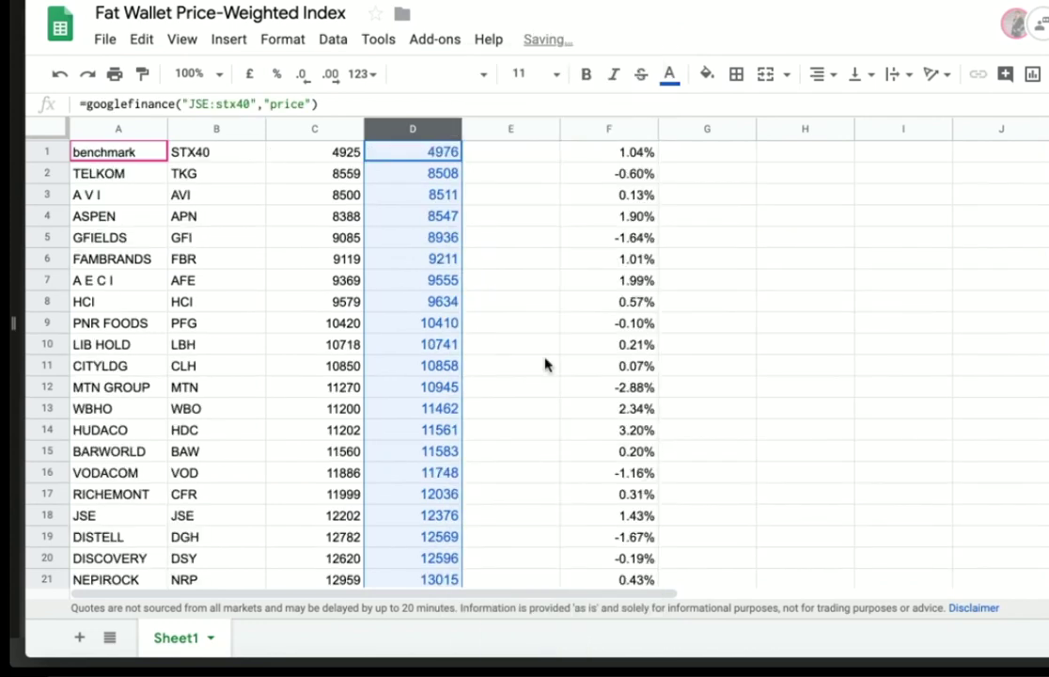
{"action": "scroll", "coordinate": [546, 364], "scroll_direction": "down", "scroll_amount": 10}
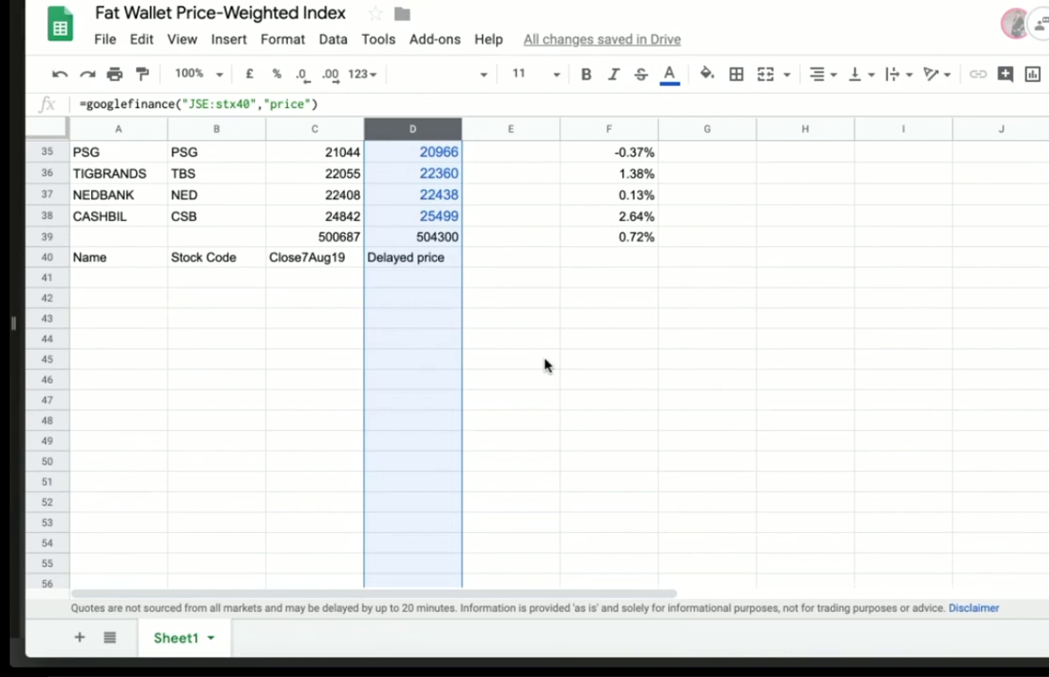
Undo the sheet sort and review the index total and benchmark rows
{"action": "scroll", "coordinate": [545, 365], "scroll_direction": "up", "scroll_amount": 10}
{"action": "key", "text": "ctrl+z"}
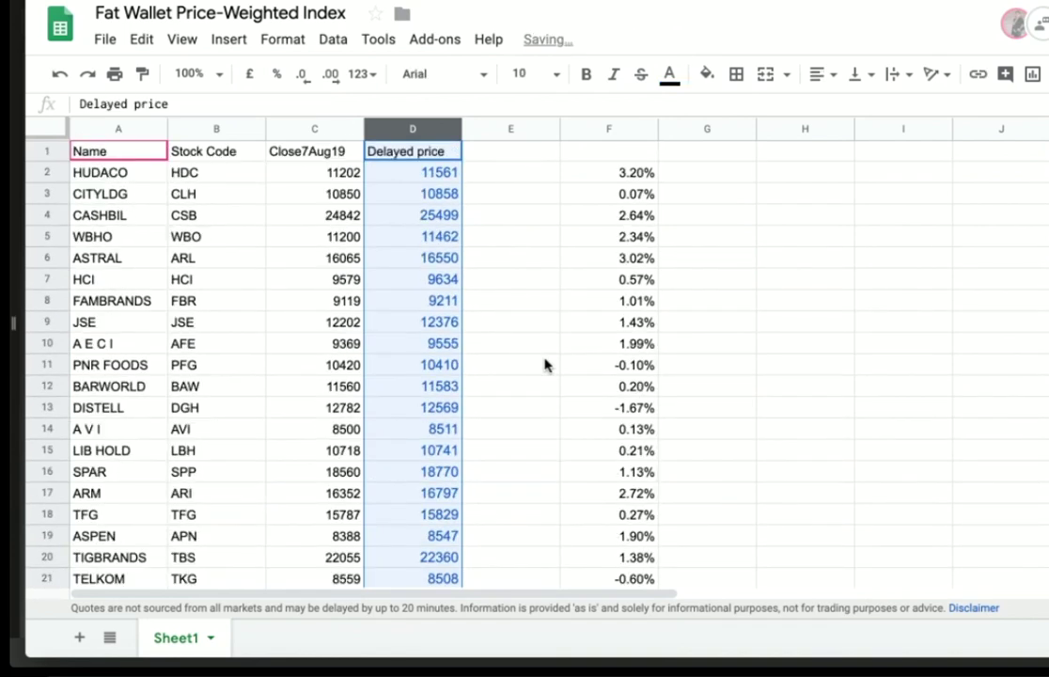
{"action": "left_click", "coordinate": [545, 364]}
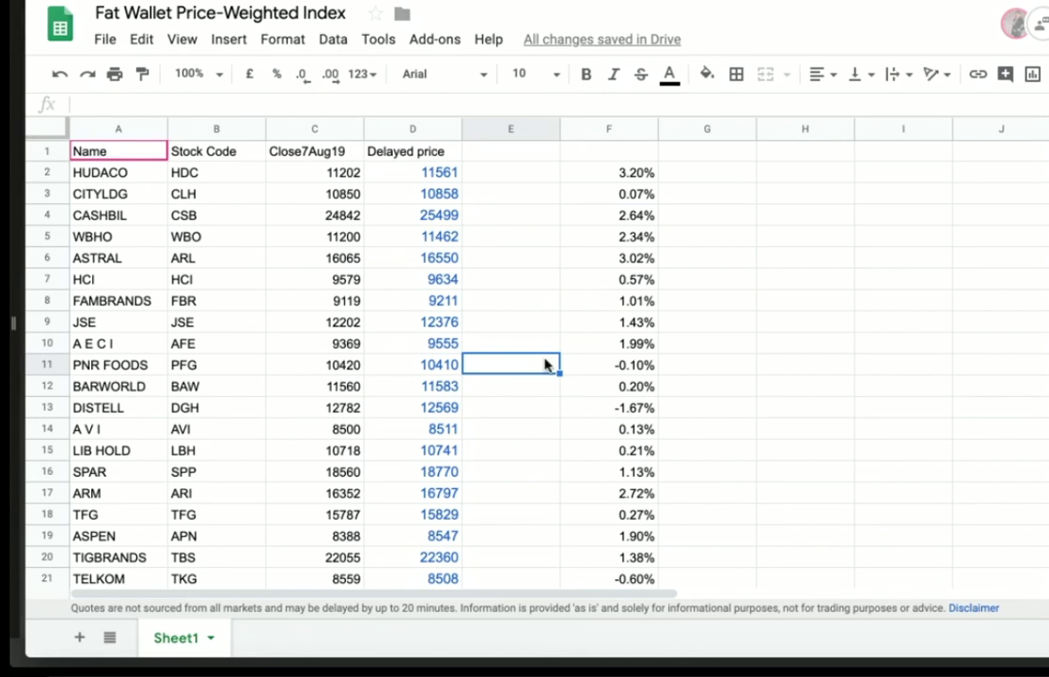
{"action": "scroll", "coordinate": [528, 434], "scroll_direction": "down", "scroll_amount": 6}
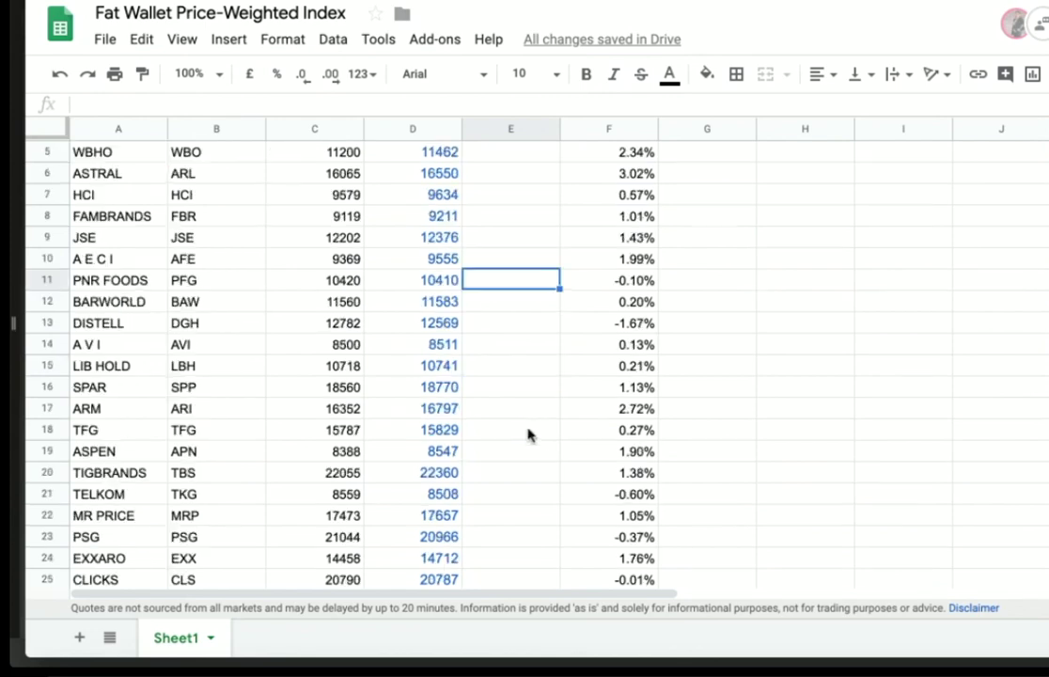
{"action": "scroll", "coordinate": [528, 434], "scroll_direction": "down", "scroll_amount": 3}
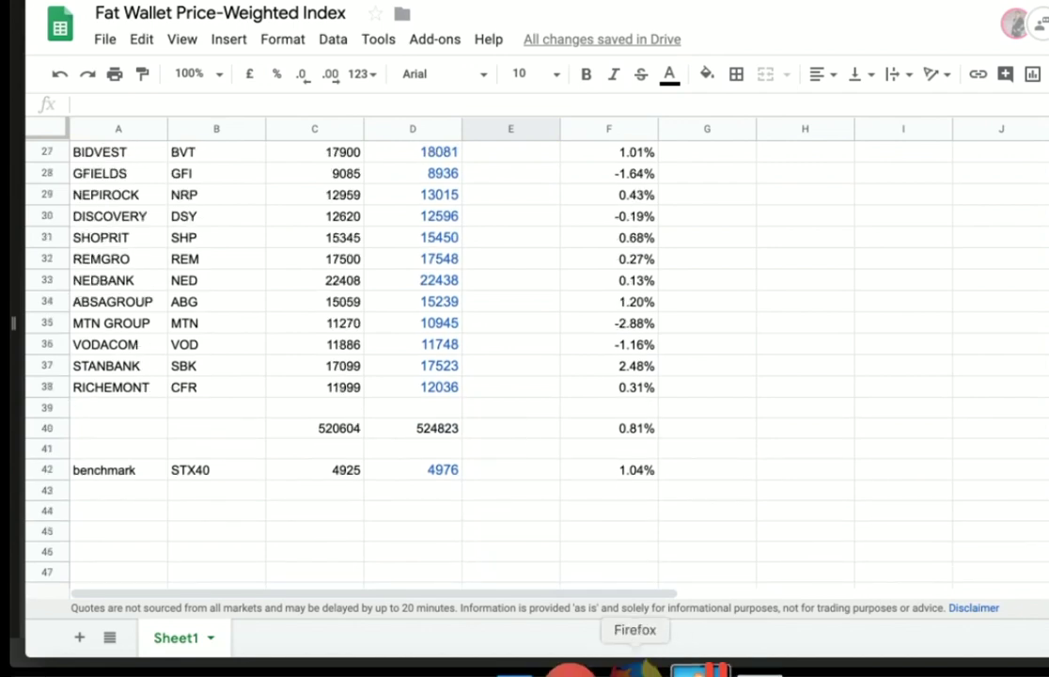
Switch to the source share list in the browser, look over its delayed and last-close prices, and return to the index spreadsheet
{"action": "left_click", "coordinate": [695, 669]}
{"action": "left_click", "coordinate": [568, 669]}
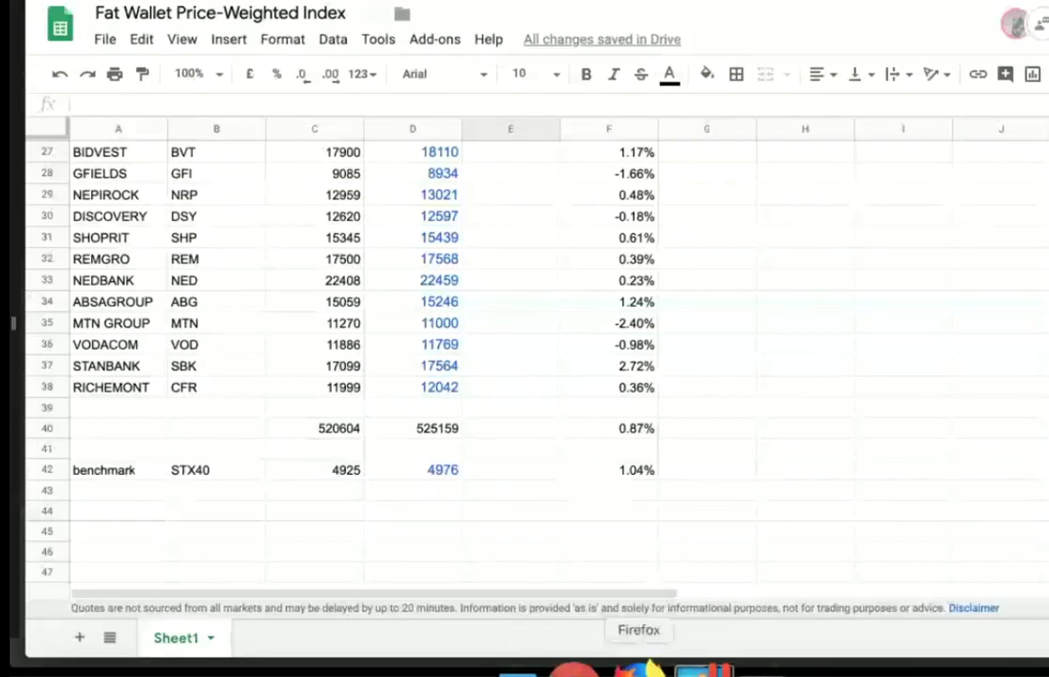
{"action": "left_click", "coordinate": [696, 670]}
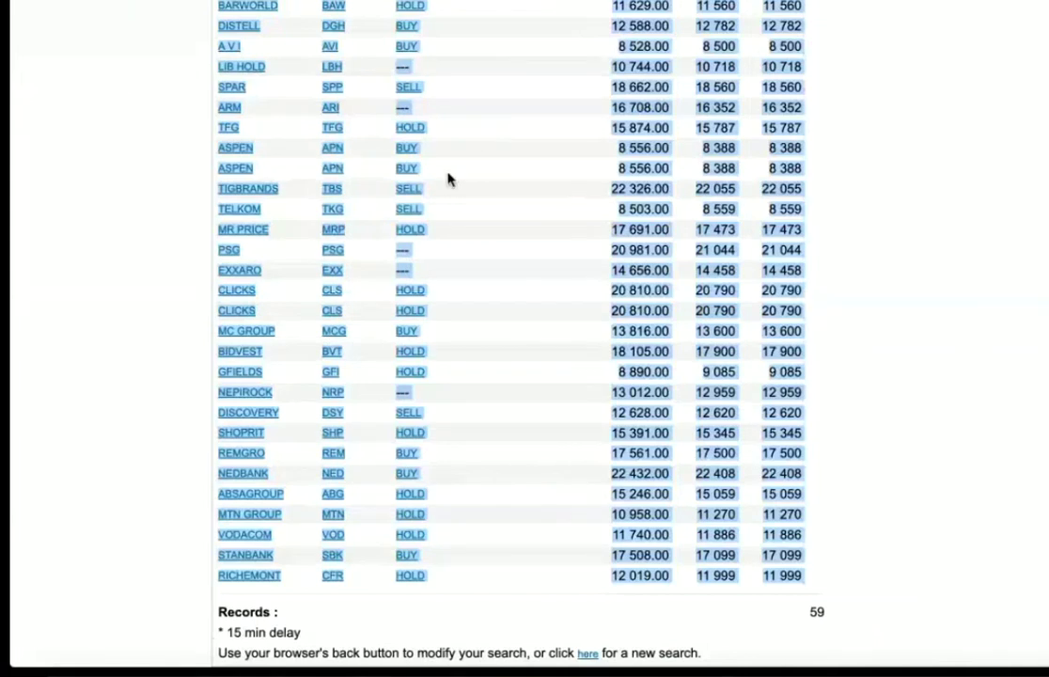
{"action": "scroll", "coordinate": [449, 179], "scroll_direction": "up", "scroll_amount": 10}
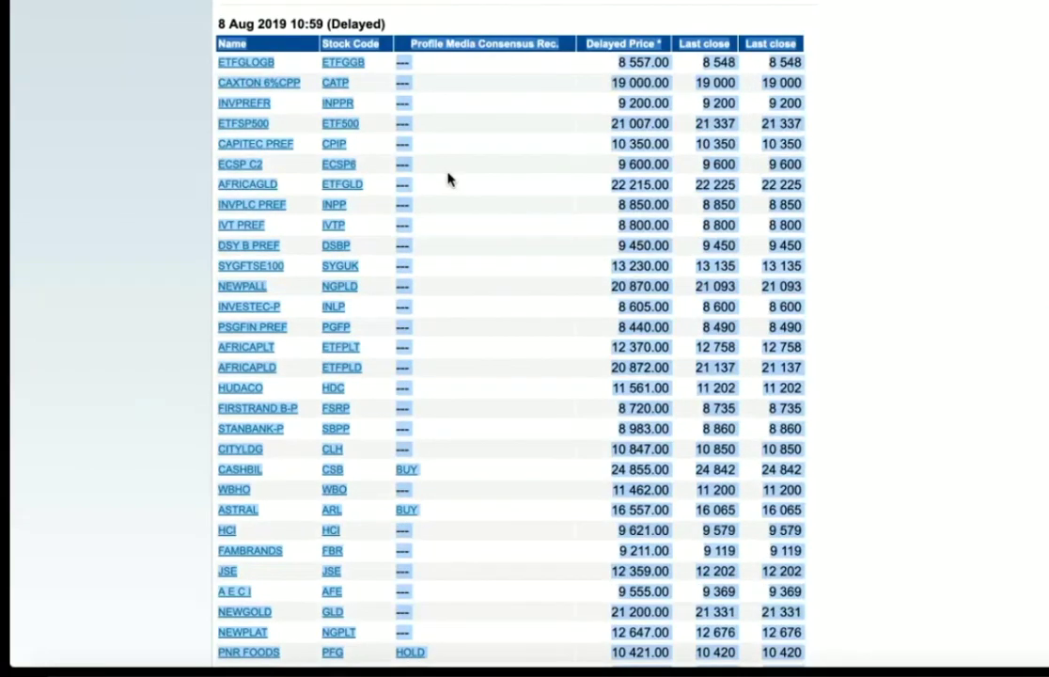
{"action": "left_click", "coordinate": [590, 669]}
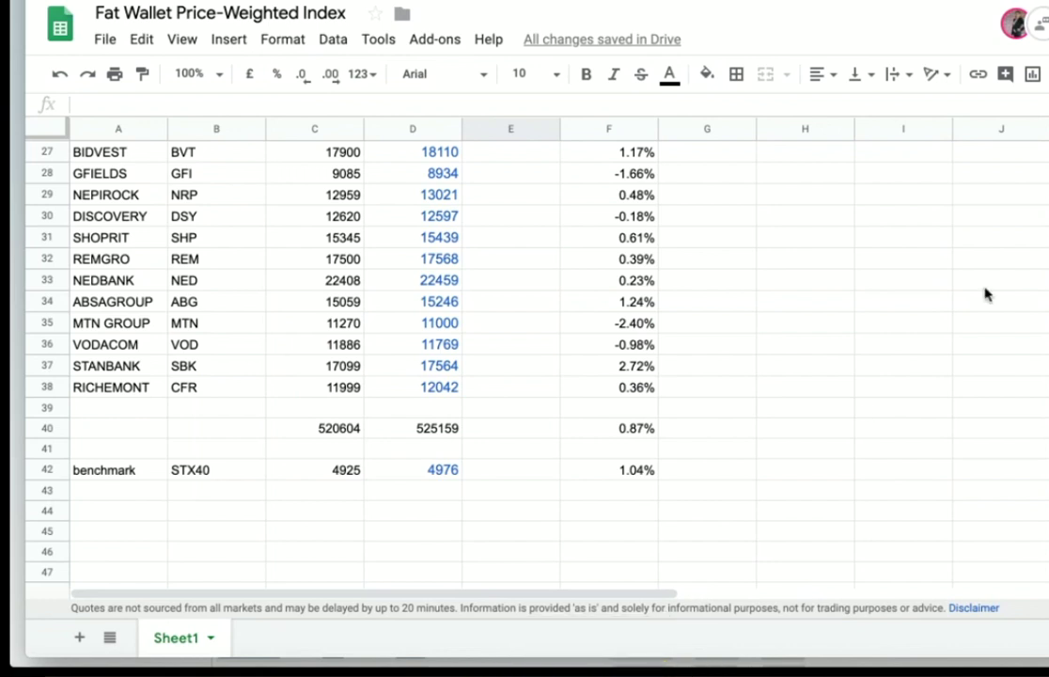
Review all the index constituents' closing prices, delayed prices and percentage changes from the header row to the totals row
{"action": "scroll", "coordinate": [740, 367], "scroll_direction": "up", "scroll_amount": 10}
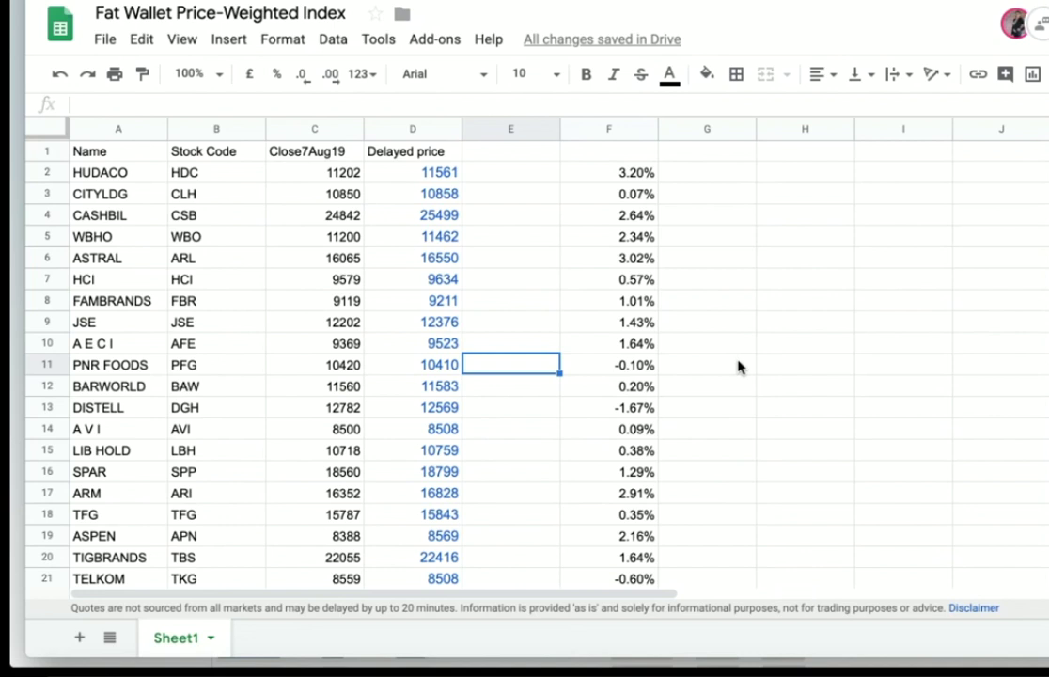
{"action": "scroll", "coordinate": [739, 367], "scroll_direction": "down", "scroll_amount": 1}
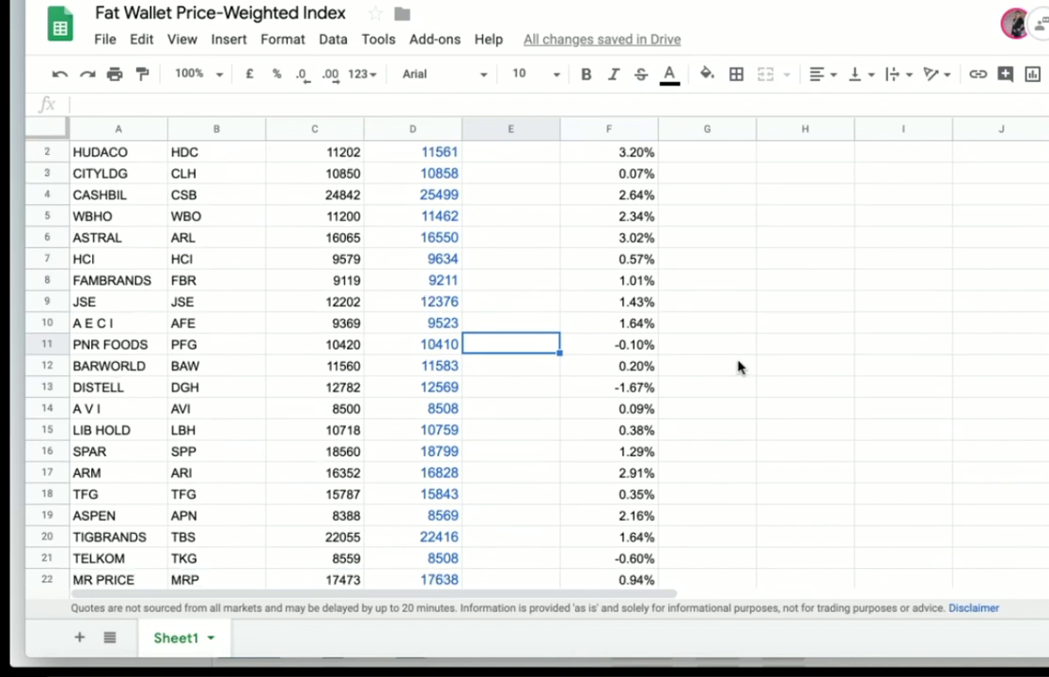
{"action": "scroll", "coordinate": [739, 366], "scroll_direction": "down", "scroll_amount": 1}
{"action": "scroll", "coordinate": [739, 366], "scroll_direction": "down", "scroll_amount": 4}
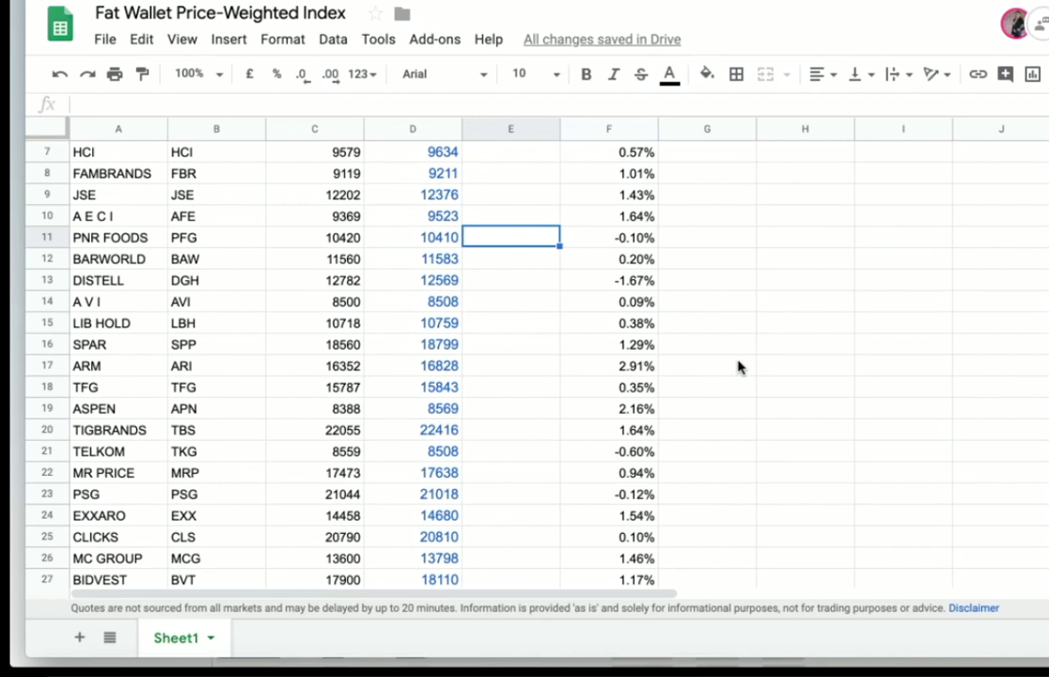
{"action": "scroll", "coordinate": [739, 366], "scroll_direction": "down", "scroll_amount": 1}
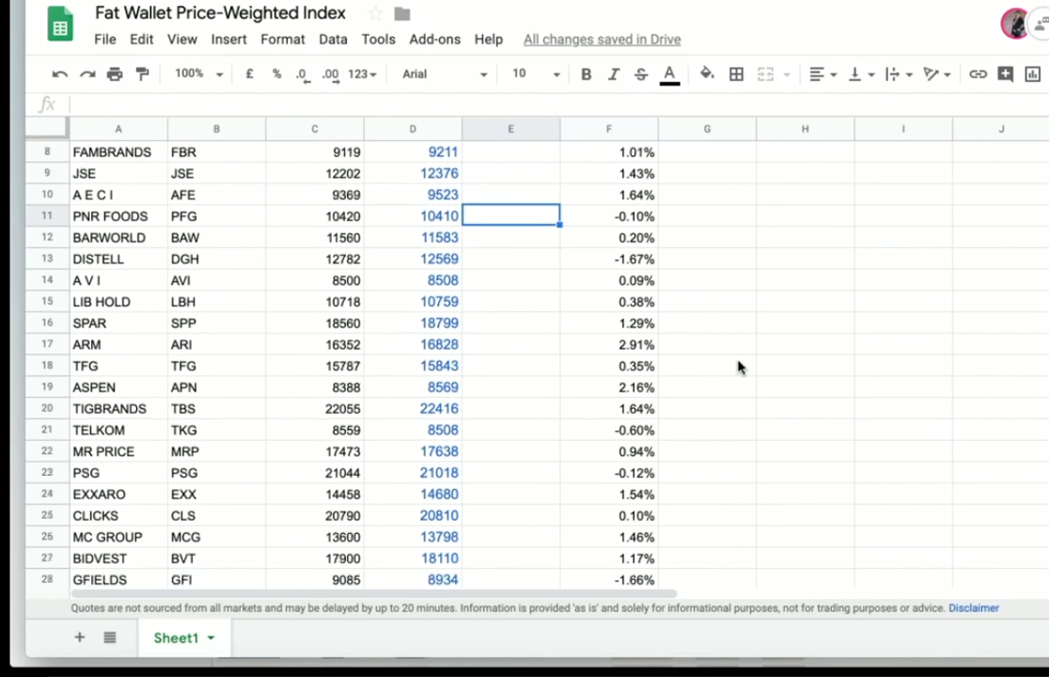
{"action": "scroll", "coordinate": [739, 367], "scroll_direction": "down", "scroll_amount": 10}
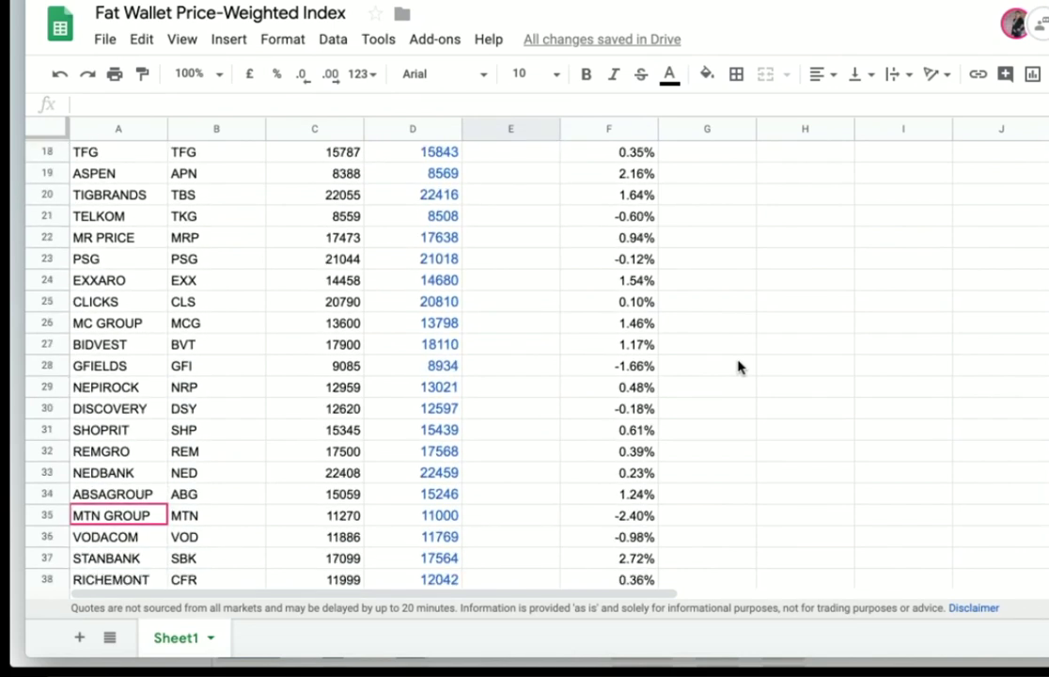
{"action": "scroll", "coordinate": [739, 366], "scroll_direction": "down", "scroll_amount": 3}
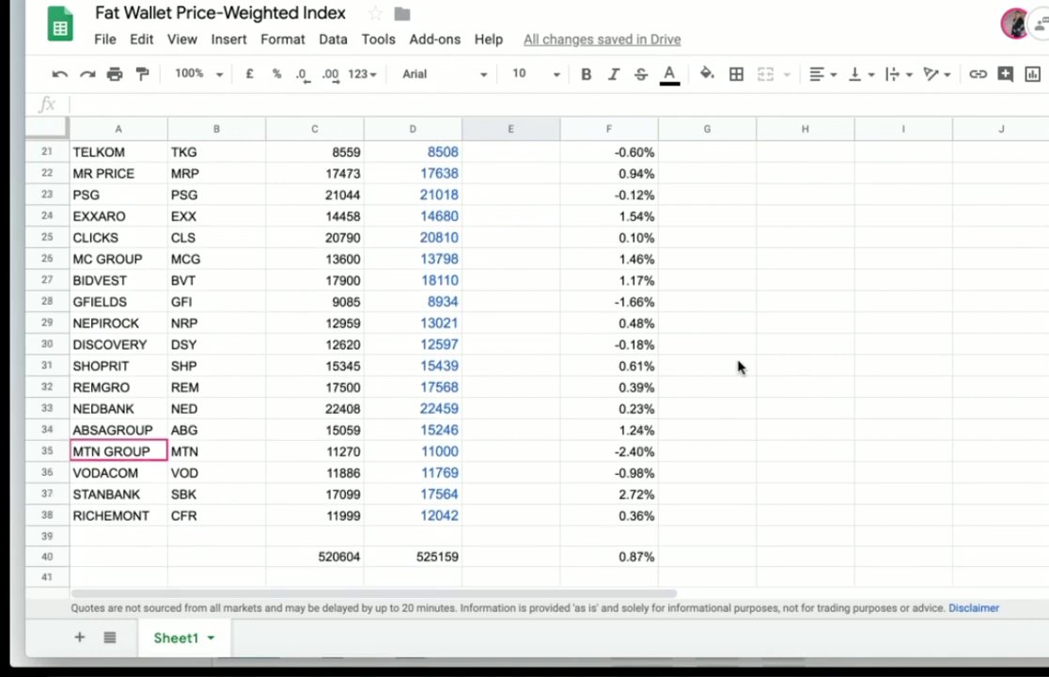
{"action": "scroll", "coordinate": [739, 367], "scroll_direction": "up", "scroll_amount": 20}
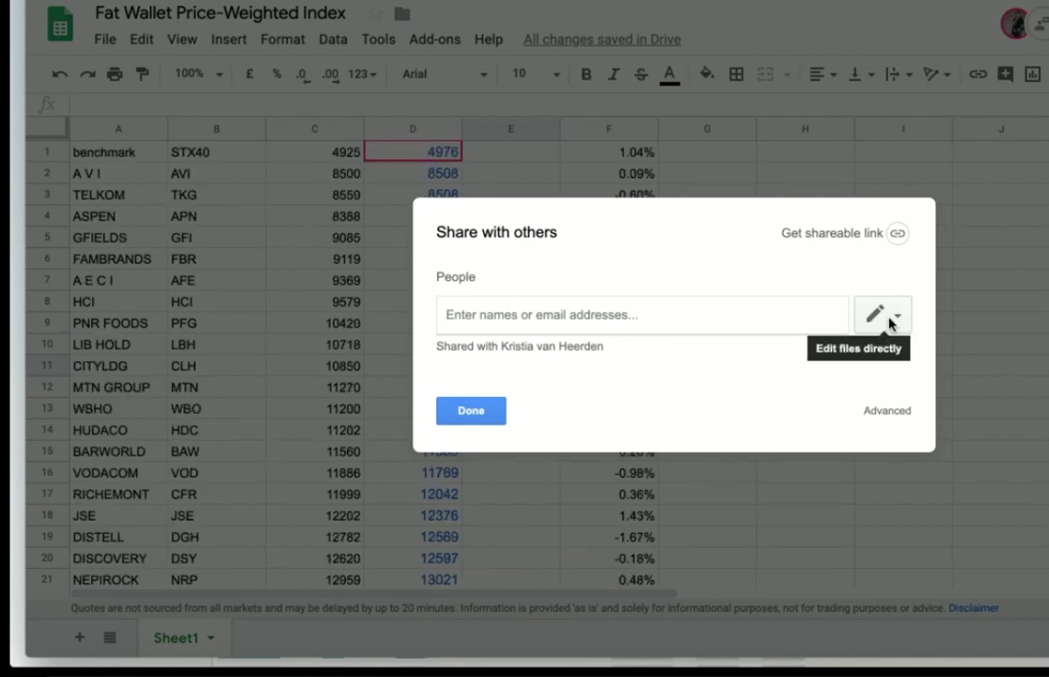
Set the sharing permission for people to view only and turn on link sharing for the spreadsheet
{"action": "left_click", "coordinate": [889, 318]}
{"action": "left_click", "coordinate": [862, 406]}
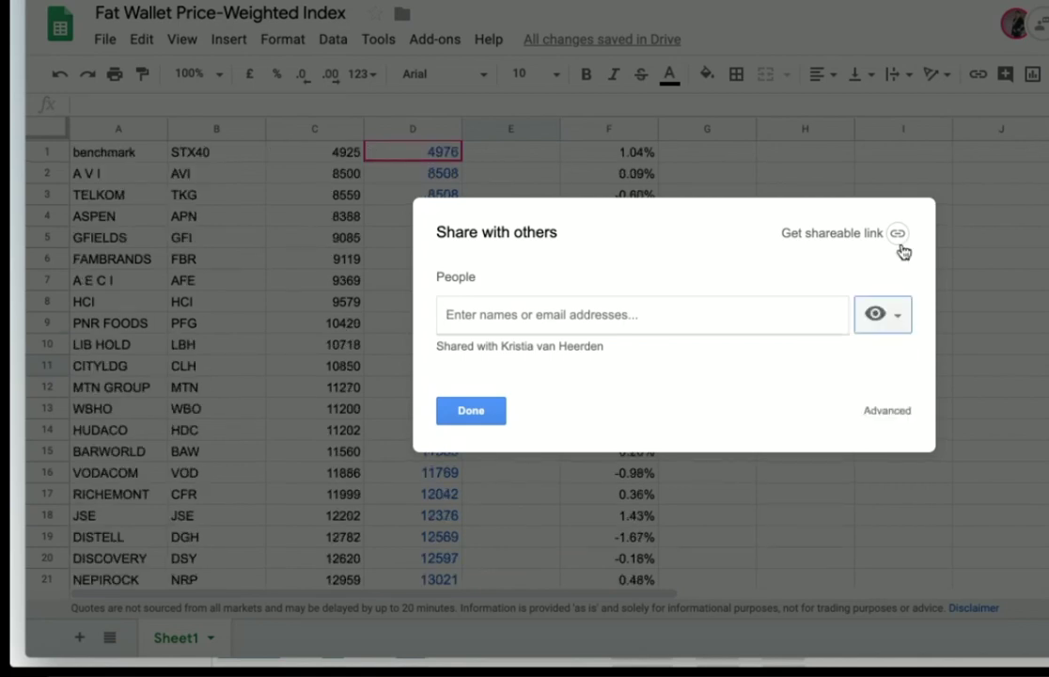
{"action": "left_click", "coordinate": [899, 234]}
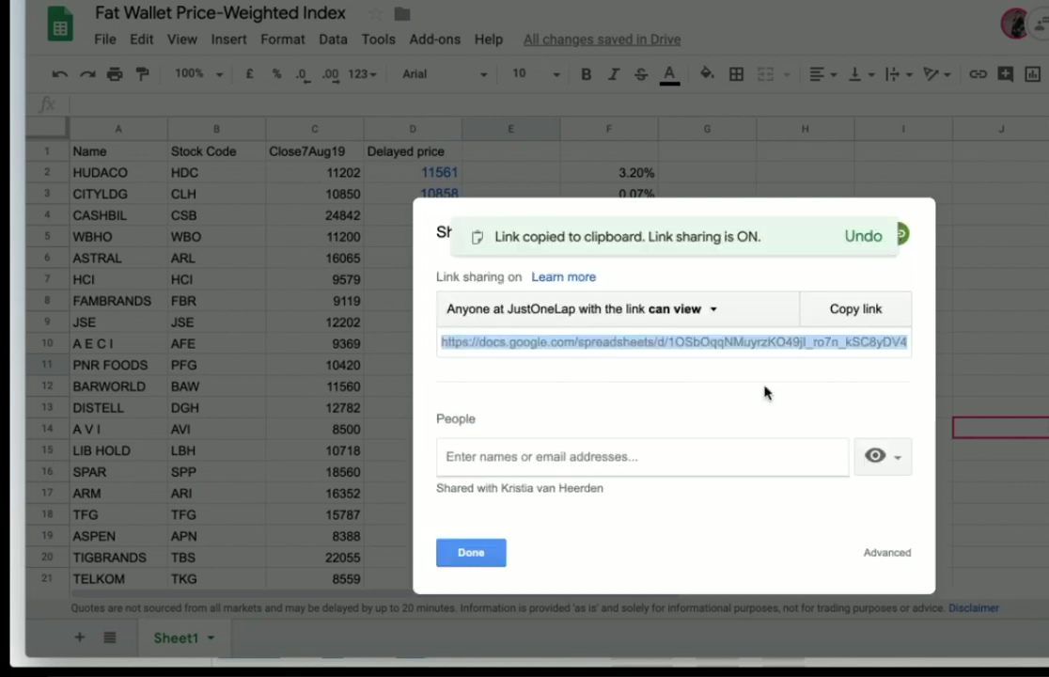
Copy the spreadsheet's view-only link, switch to Slack and paste it into the open conversation's message box
{"action": "left_click", "coordinate": [873, 311]}
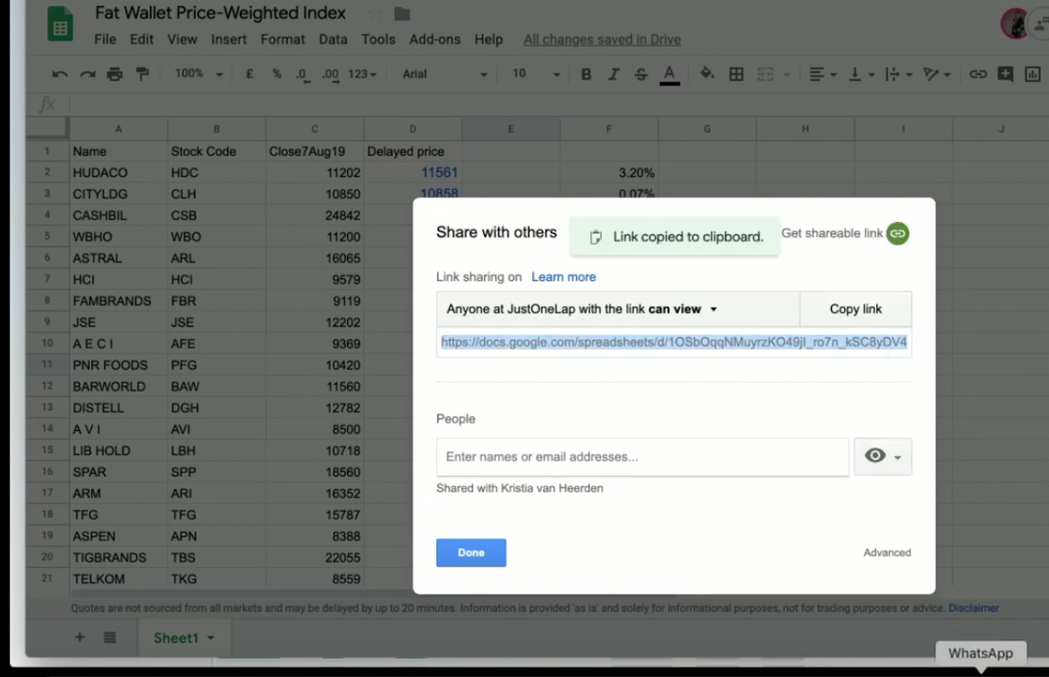
{"action": "left_click", "coordinate": [802, 669]}
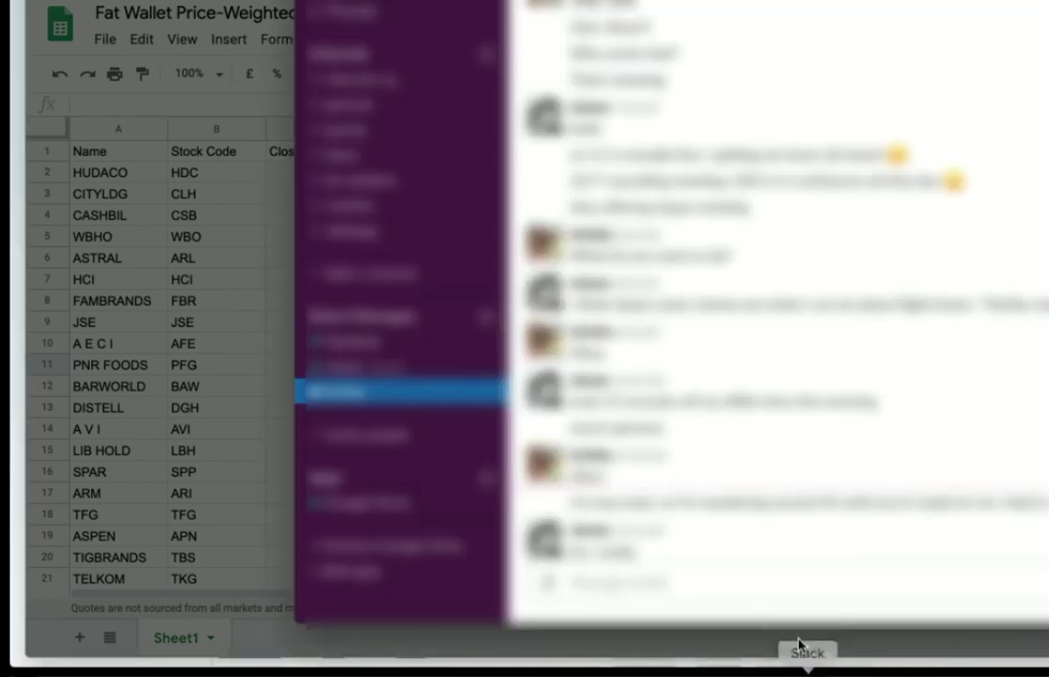
{"action": "key", "text": "super+v"}
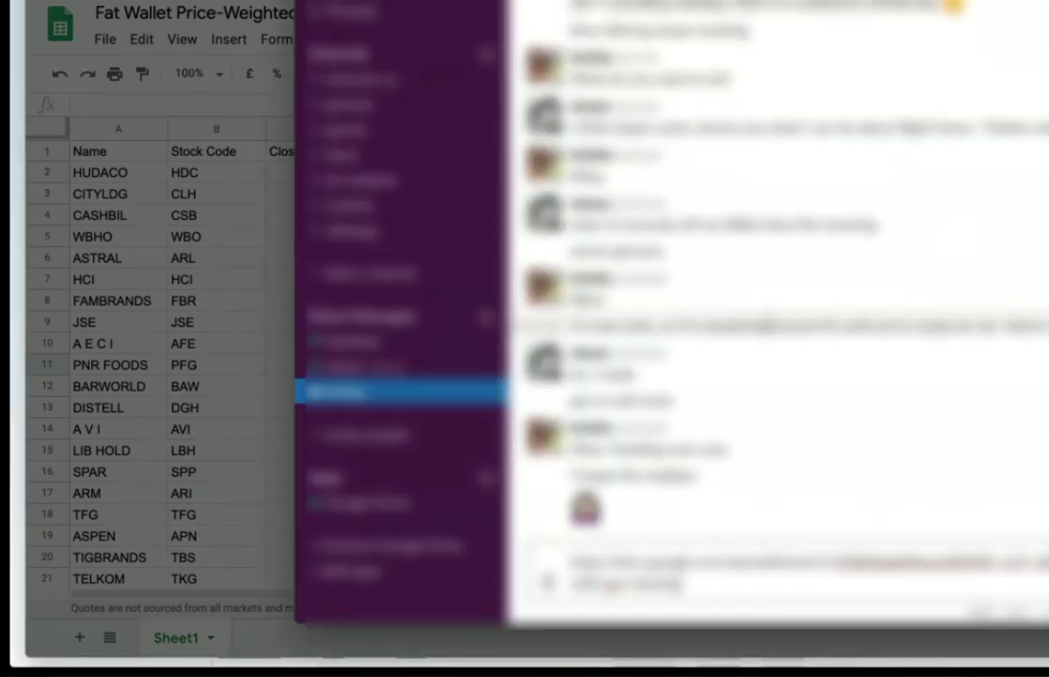